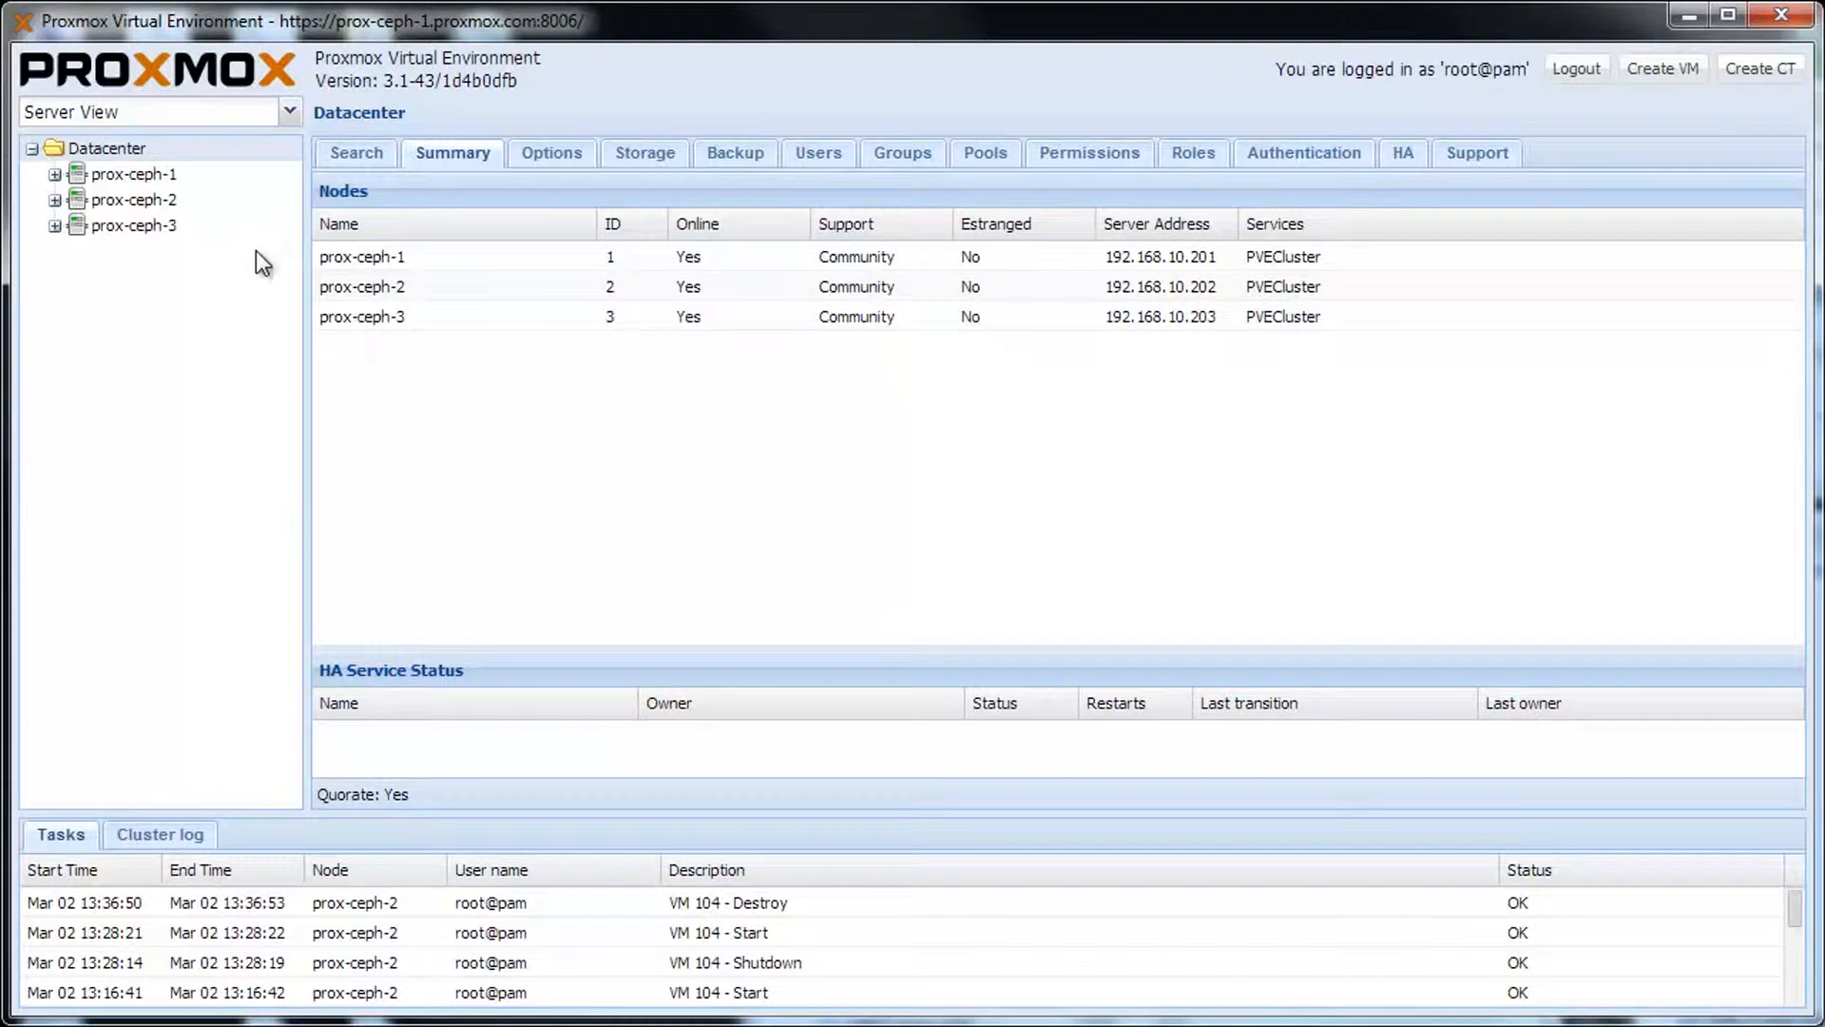
Begin VM 104 'windows7-spice' on node prox-ceph-2 with guest OS Windows 7/2008r2.
{"action": "left_click", "coordinate": [1681, 79]}
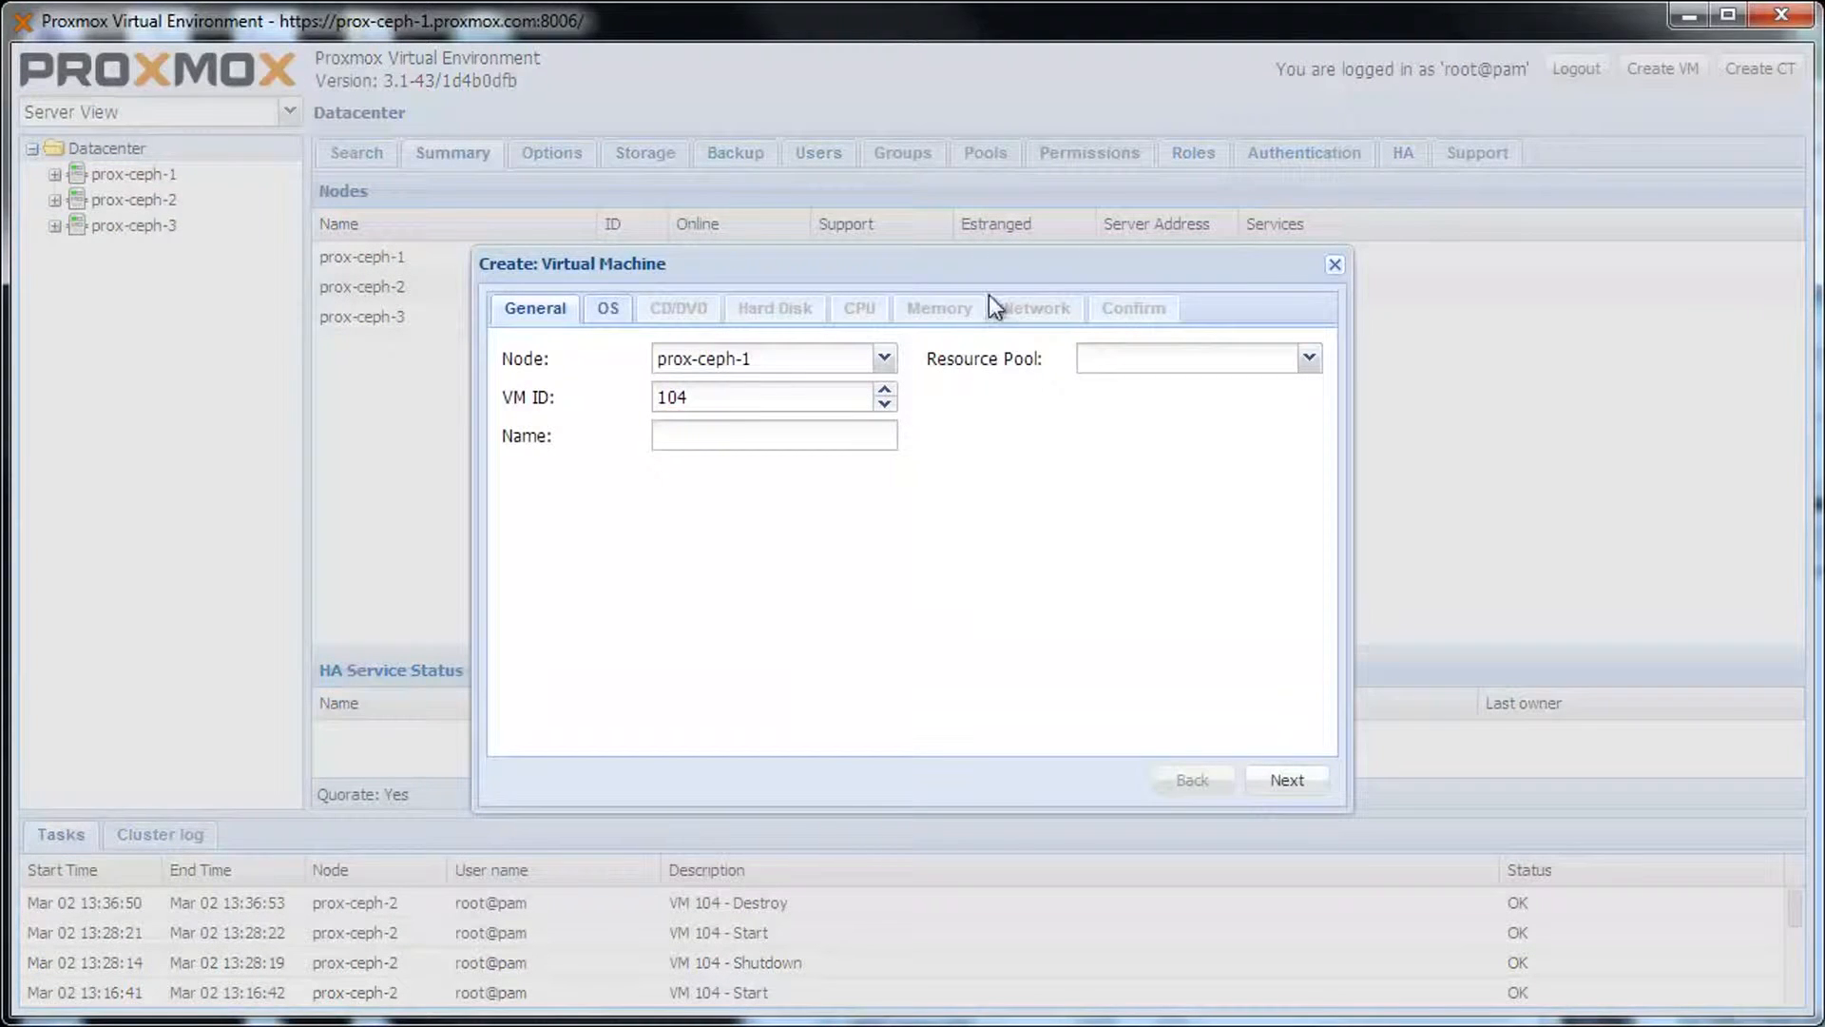
{"action": "left_click", "coordinate": [886, 360]}
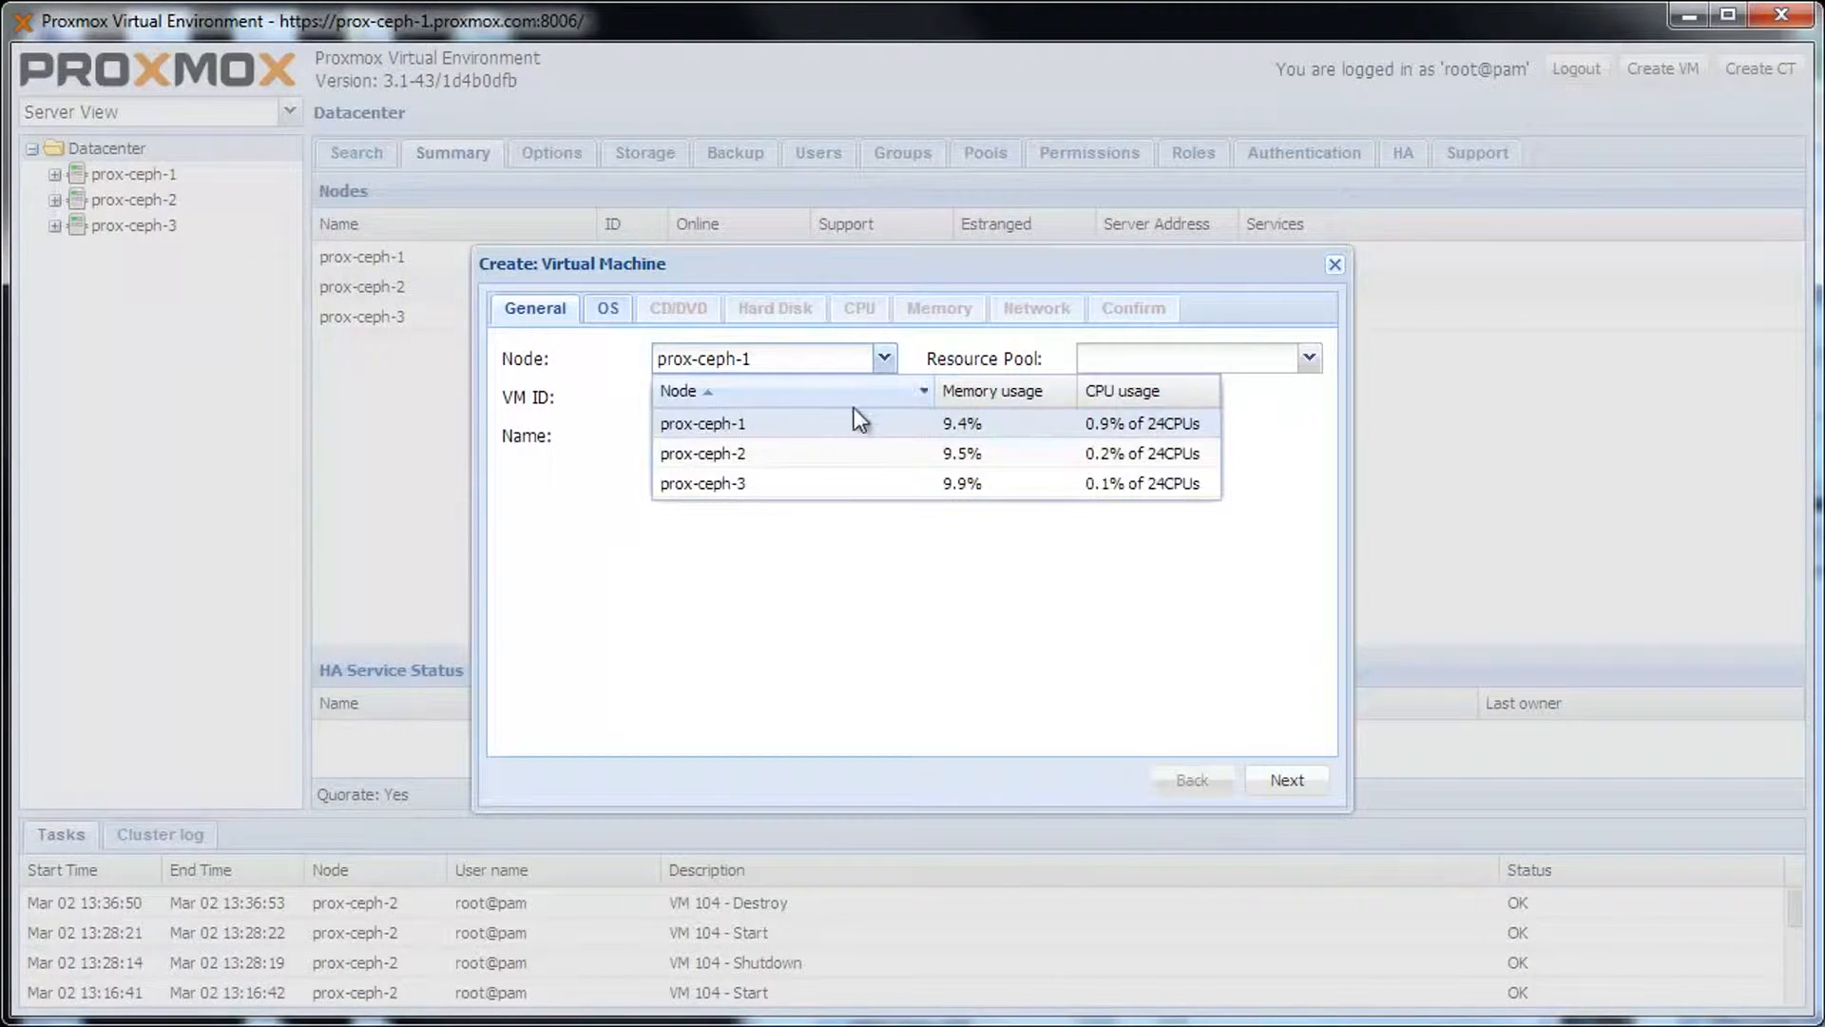
{"action": "left_click", "coordinate": [853, 452]}
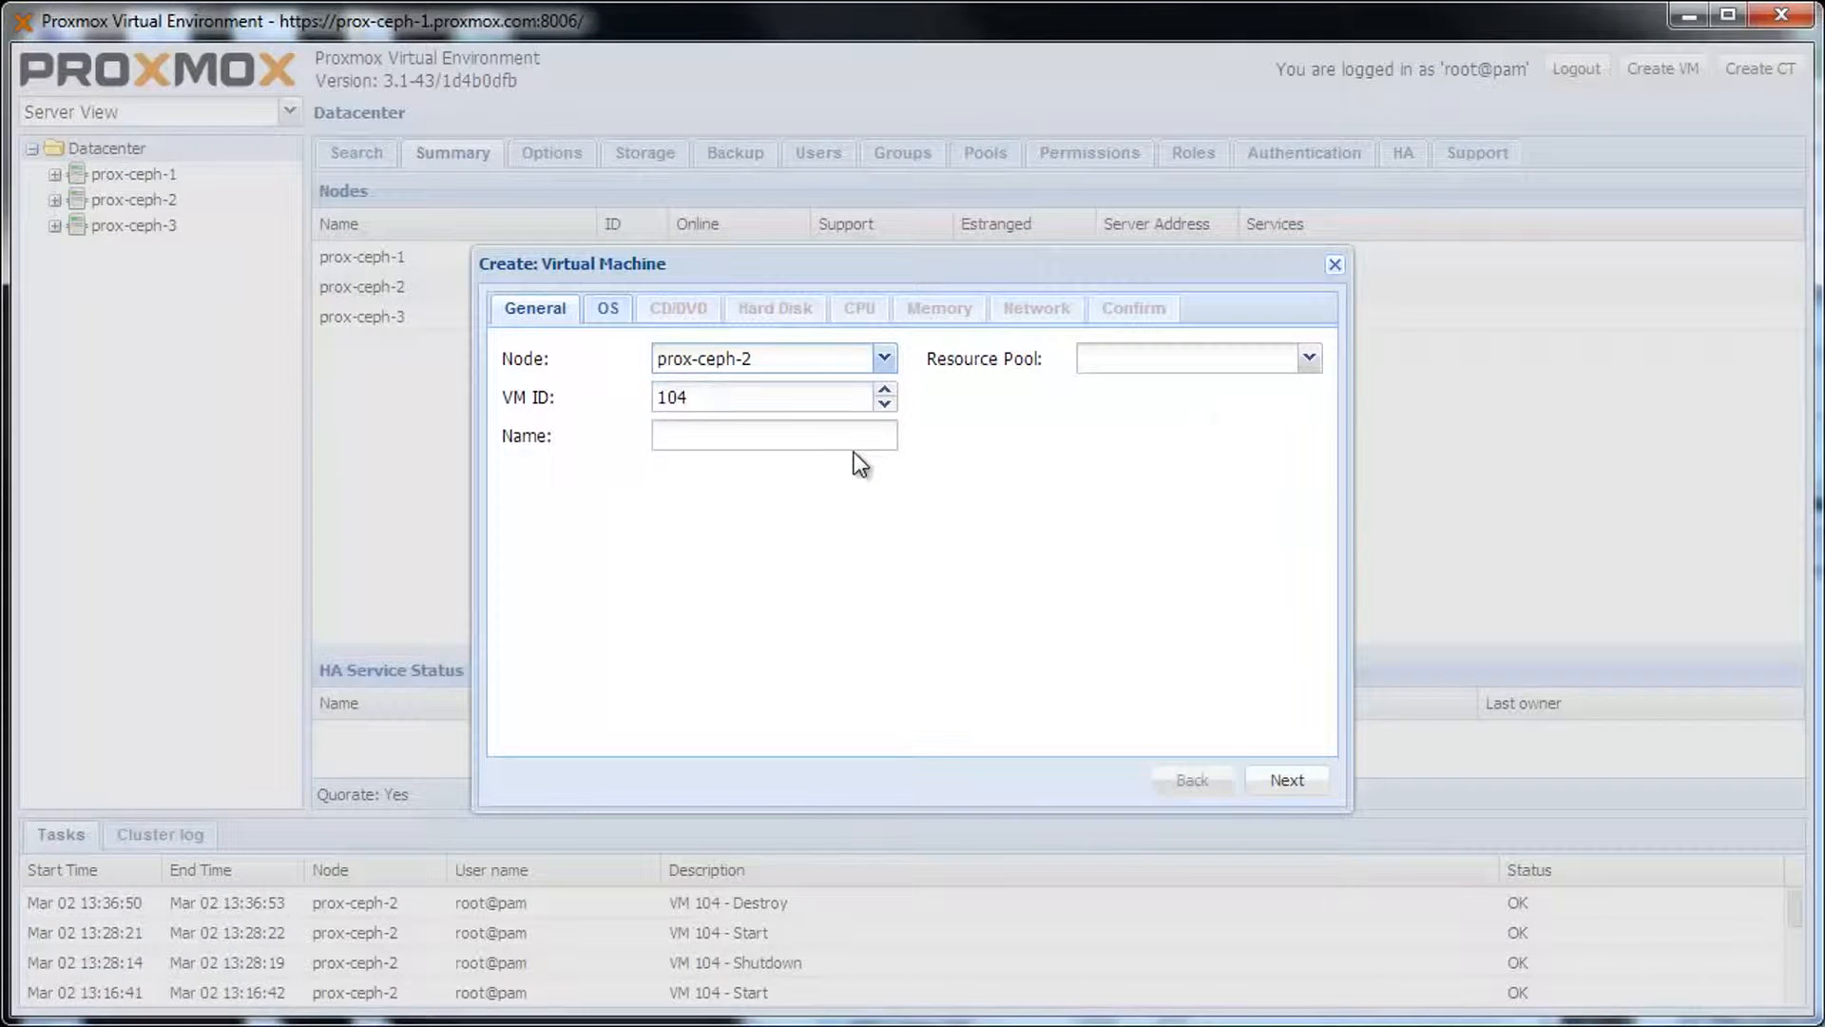
{"action": "left_click", "coordinate": [746, 398]}
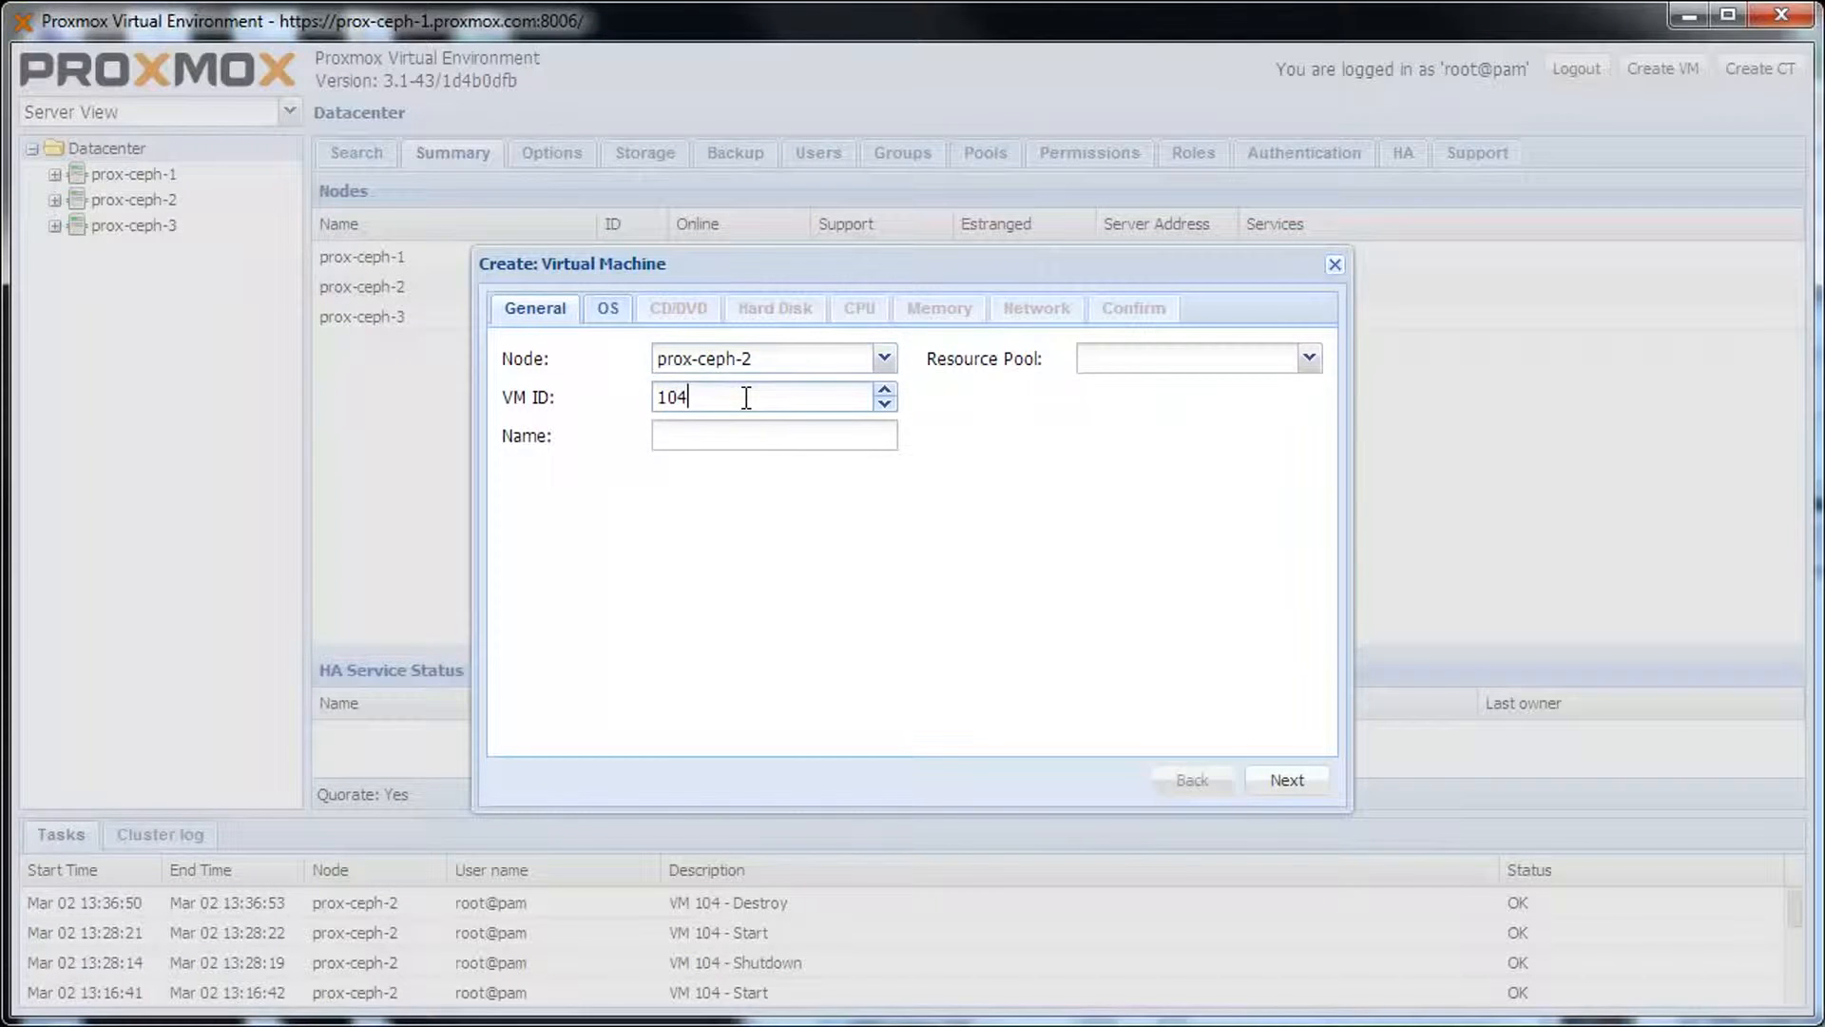
{"action": "left_click", "coordinate": [753, 436]}
{"action": "type", "text": "windows7-spice"}
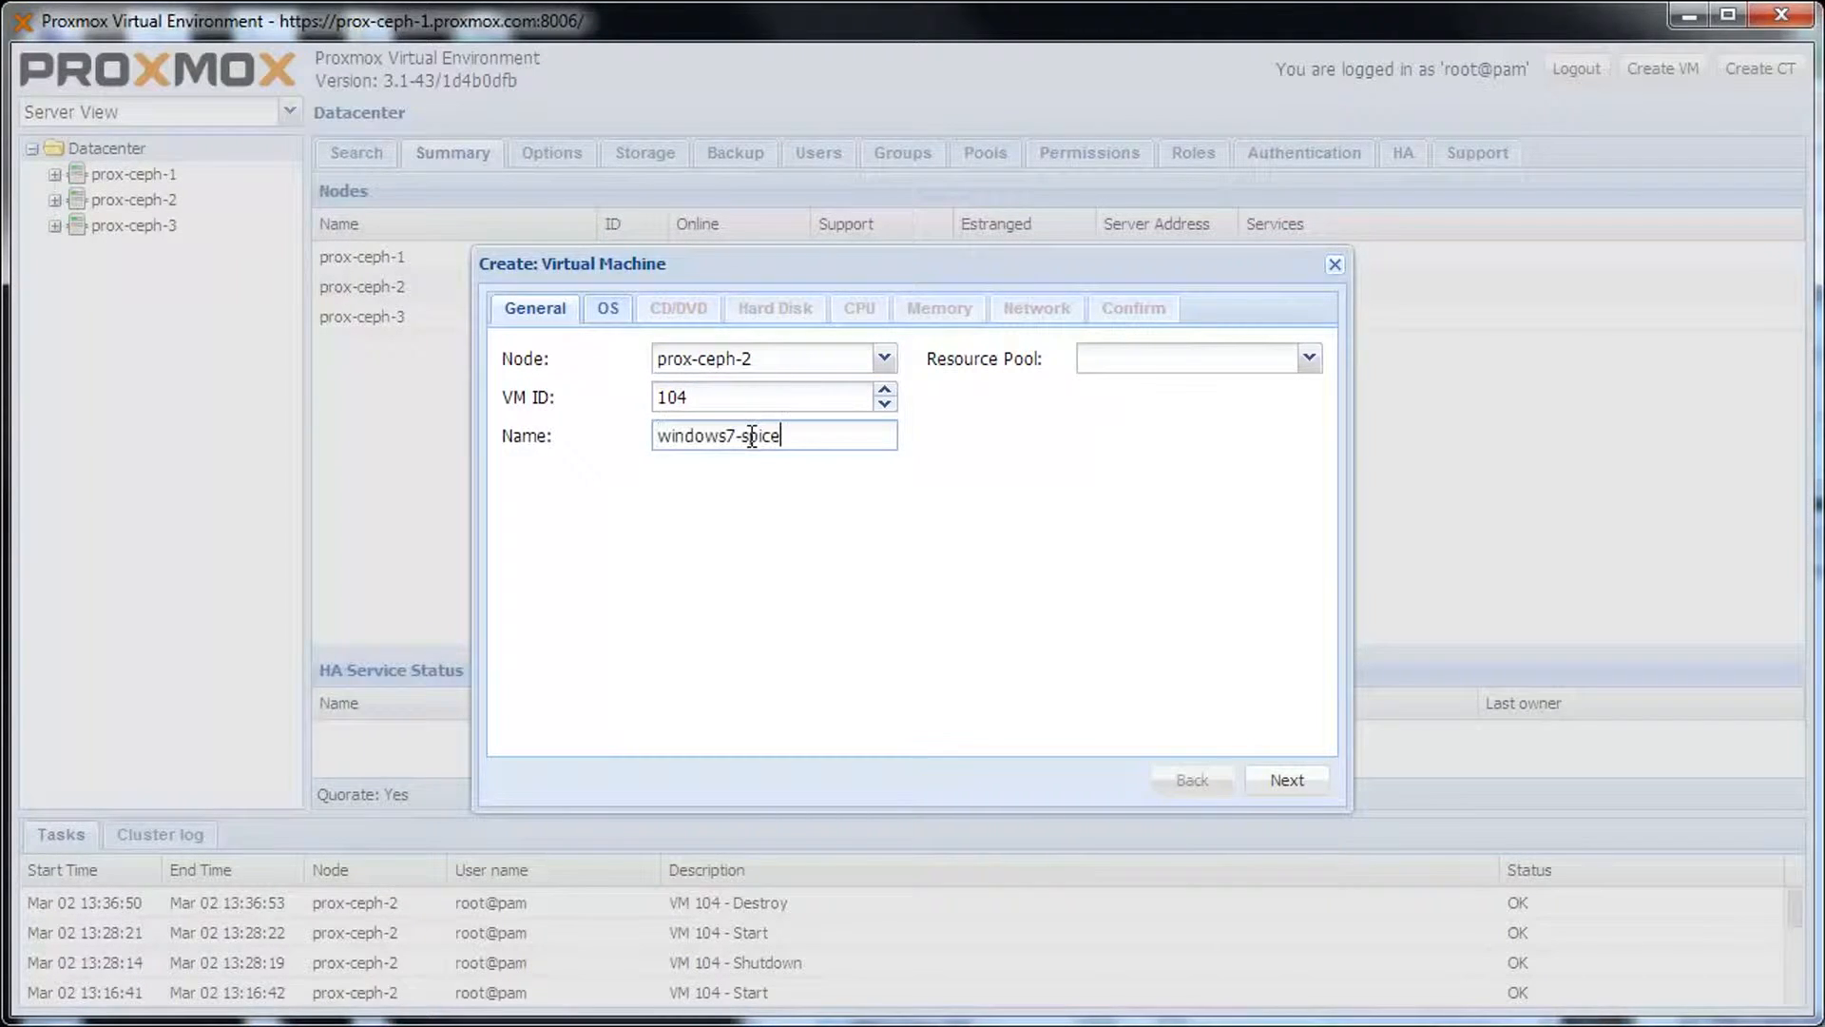
{"action": "left_click", "coordinate": [1308, 780]}
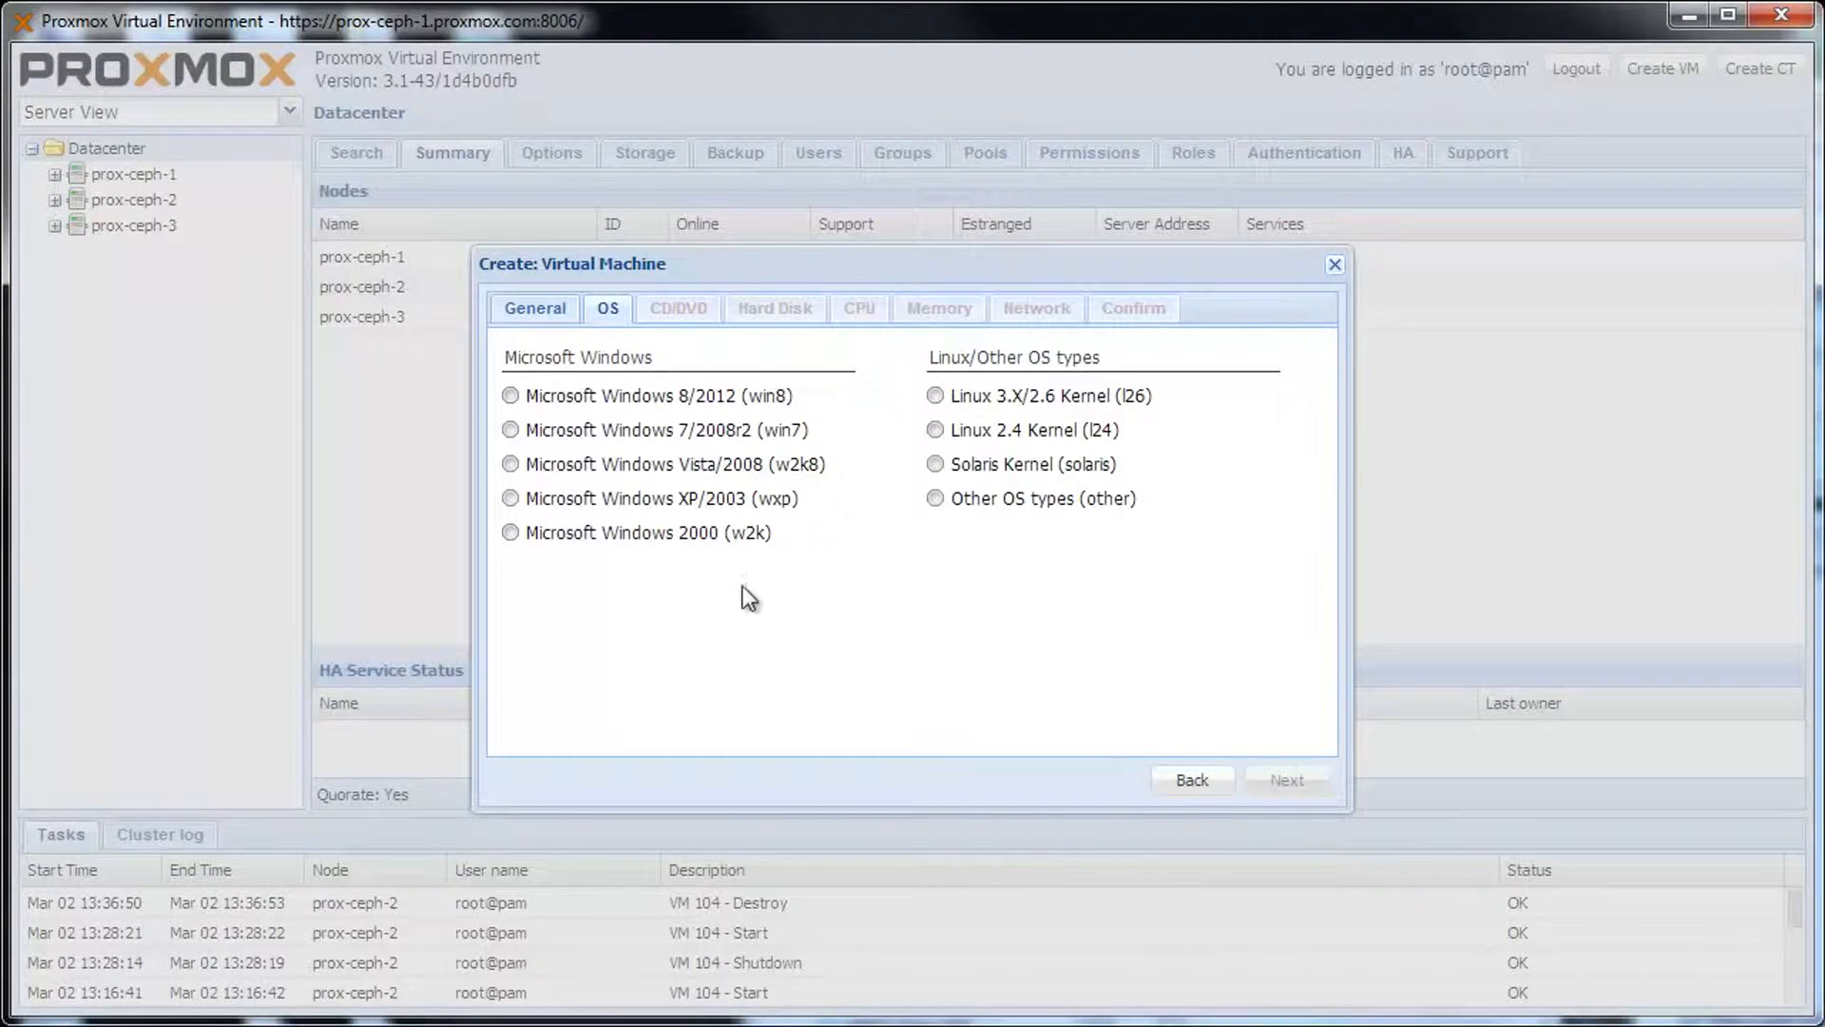
{"action": "left_click", "coordinate": [521, 431]}
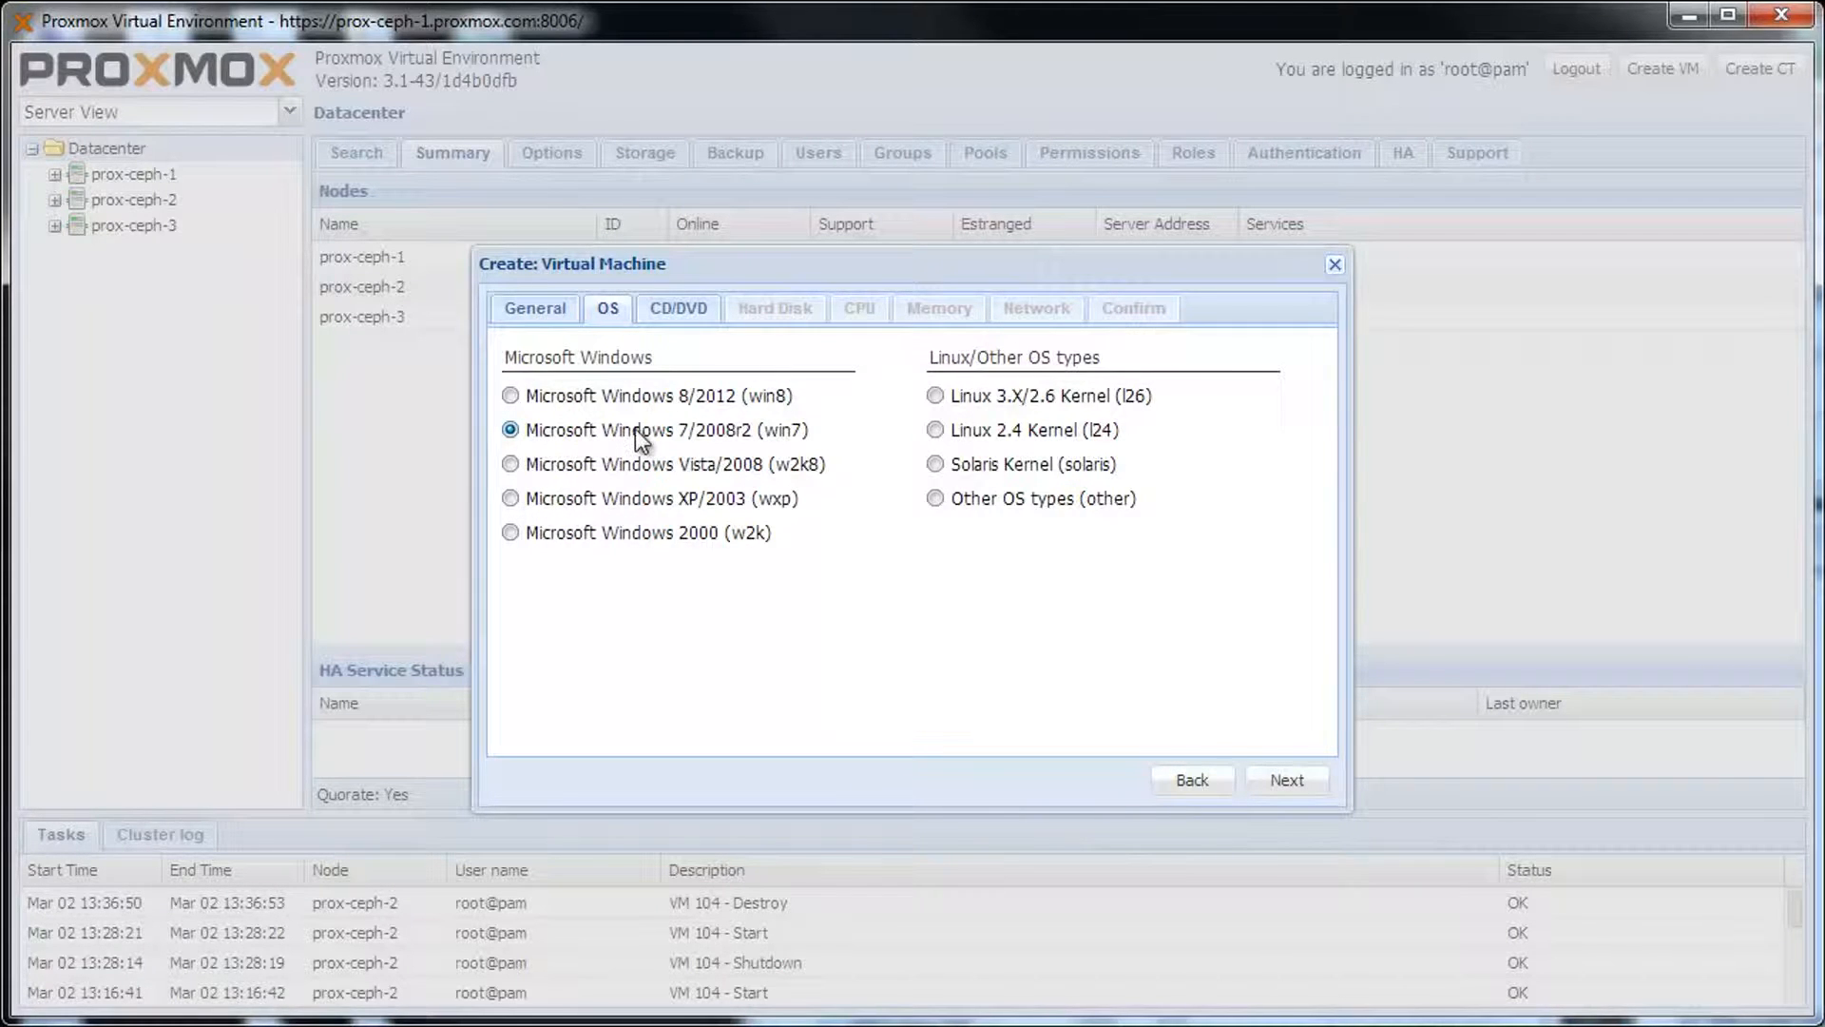
{"action": "left_click", "coordinate": [1285, 781]}
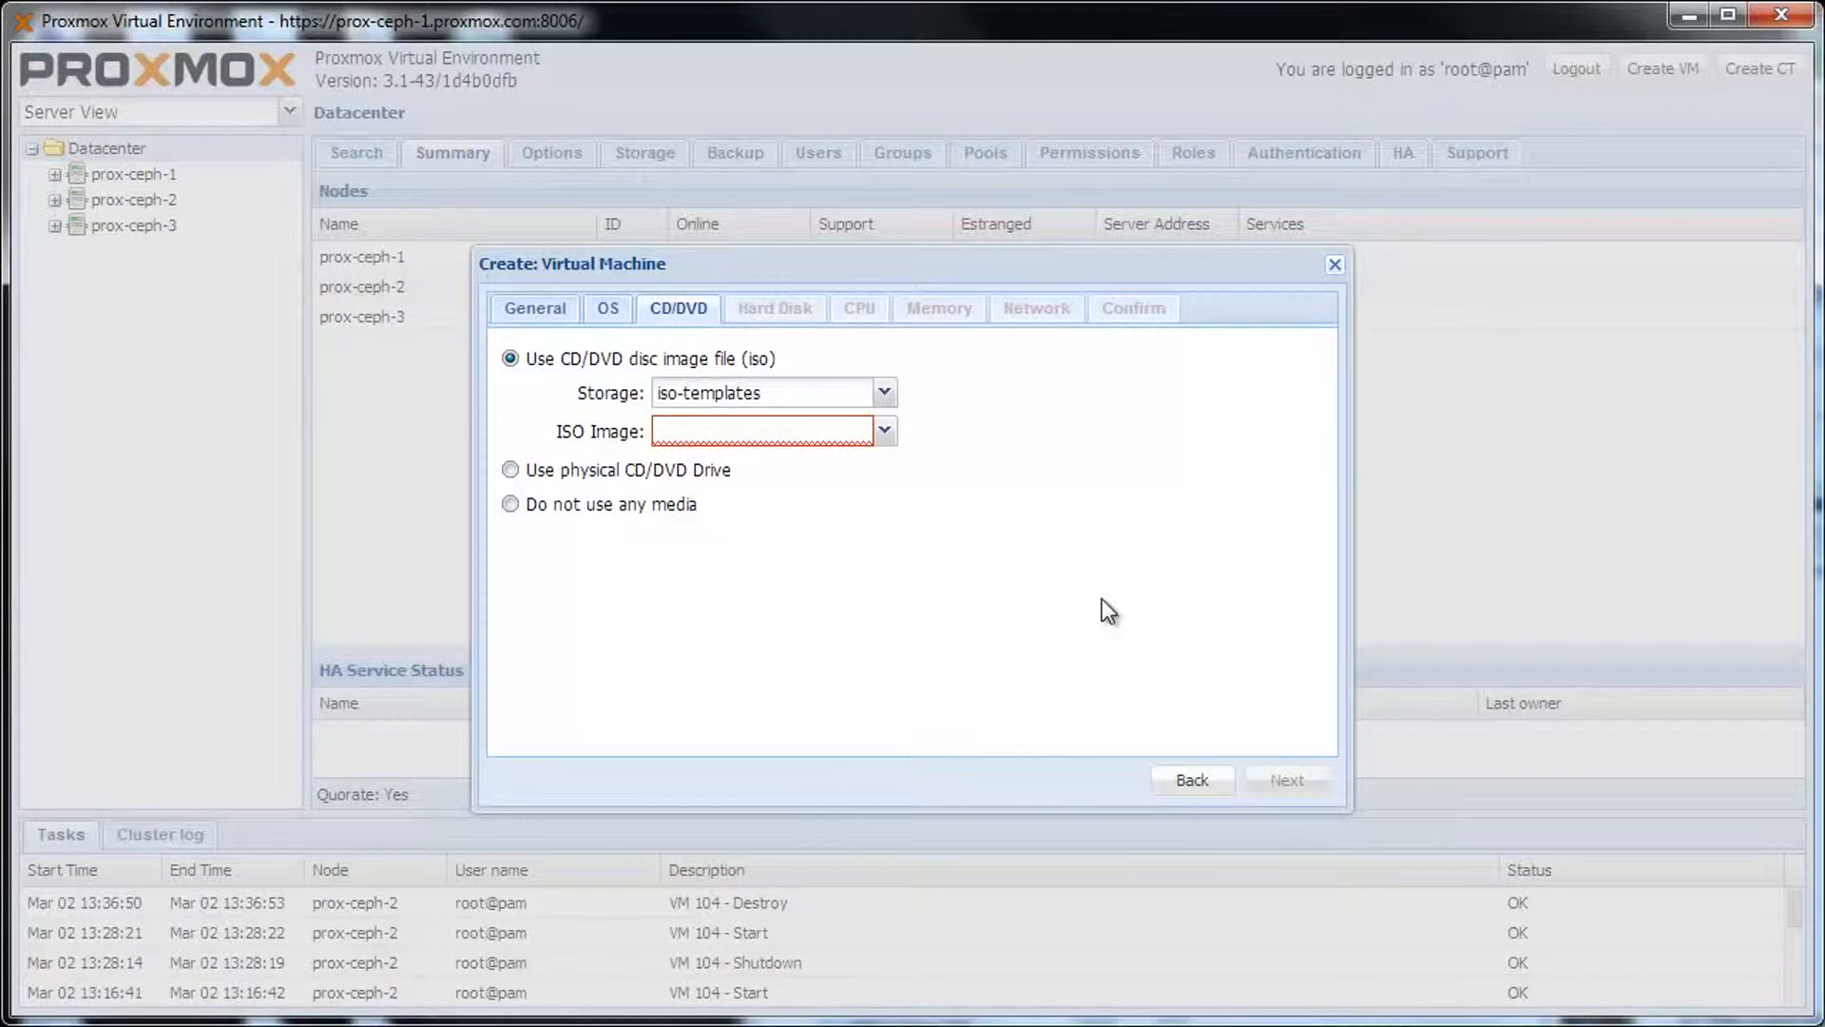
Attach the Windows 7 Professional ISO image as the VM's CD/DVD.
{"action": "left_click", "coordinate": [884, 433]}
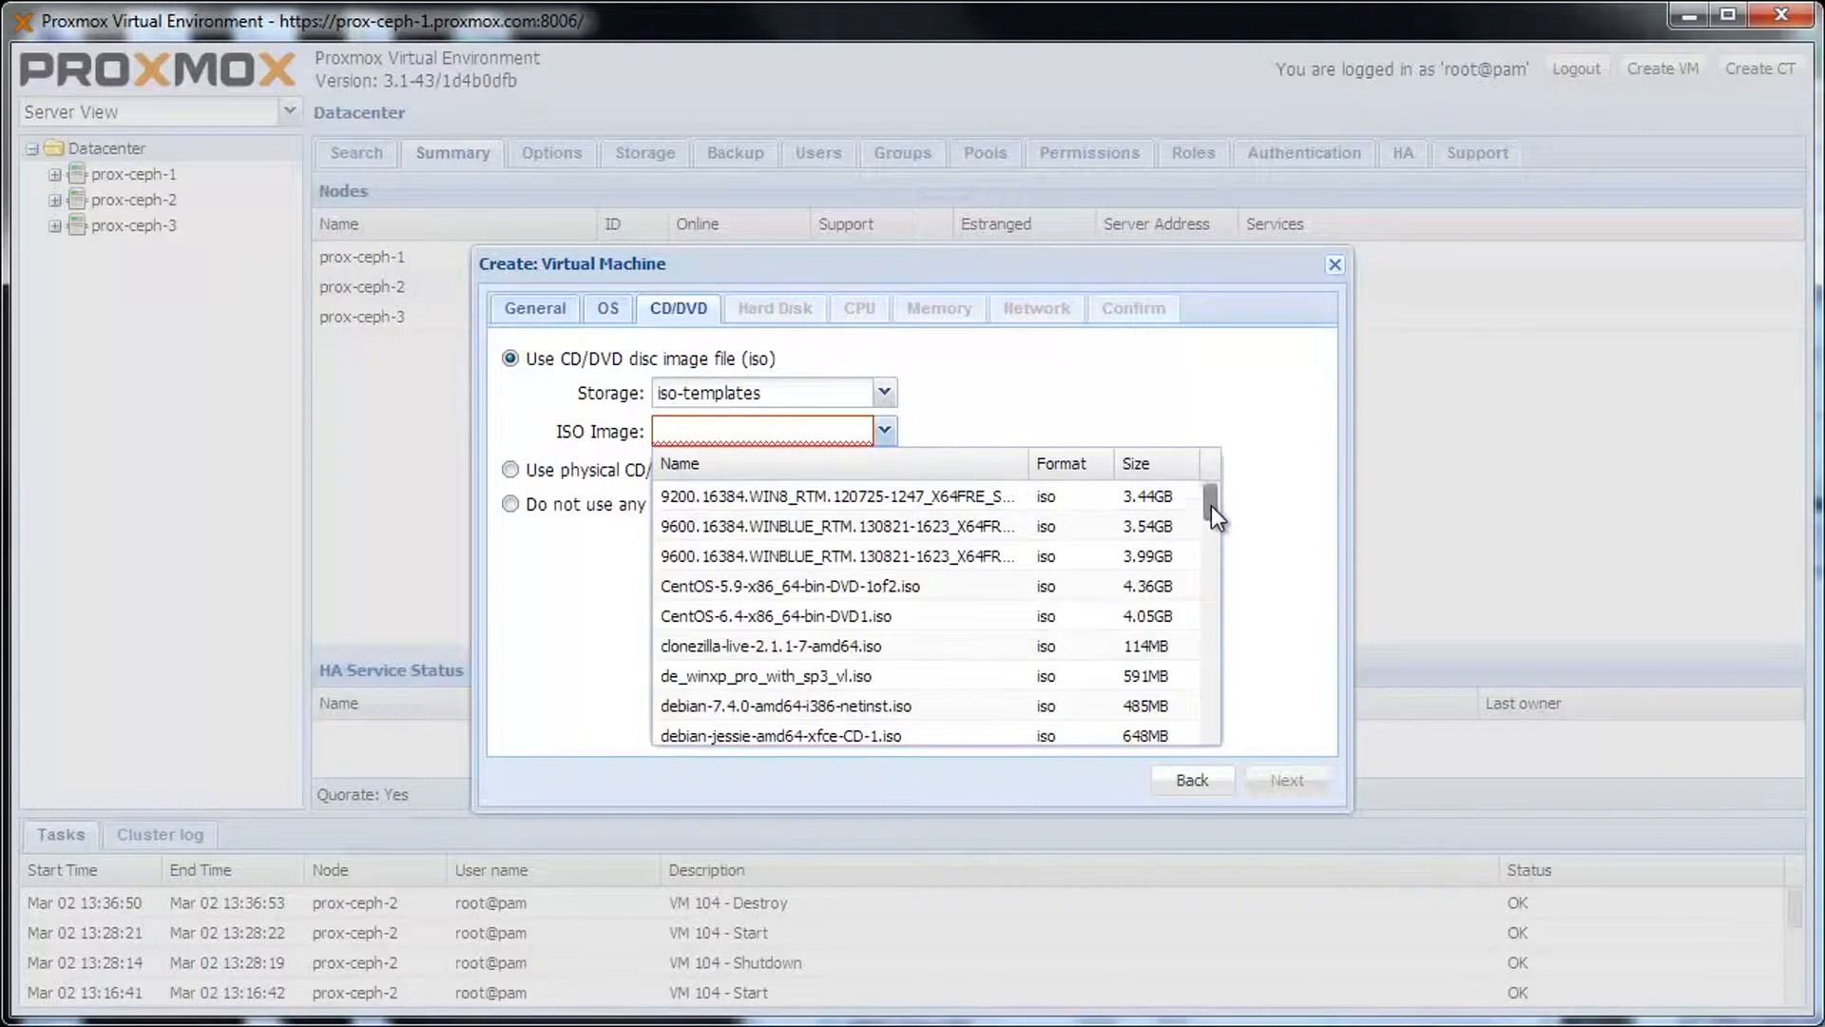
{"action": "left_click_drag", "start_coordinate": [1212, 506], "coordinate": [1213, 533]}
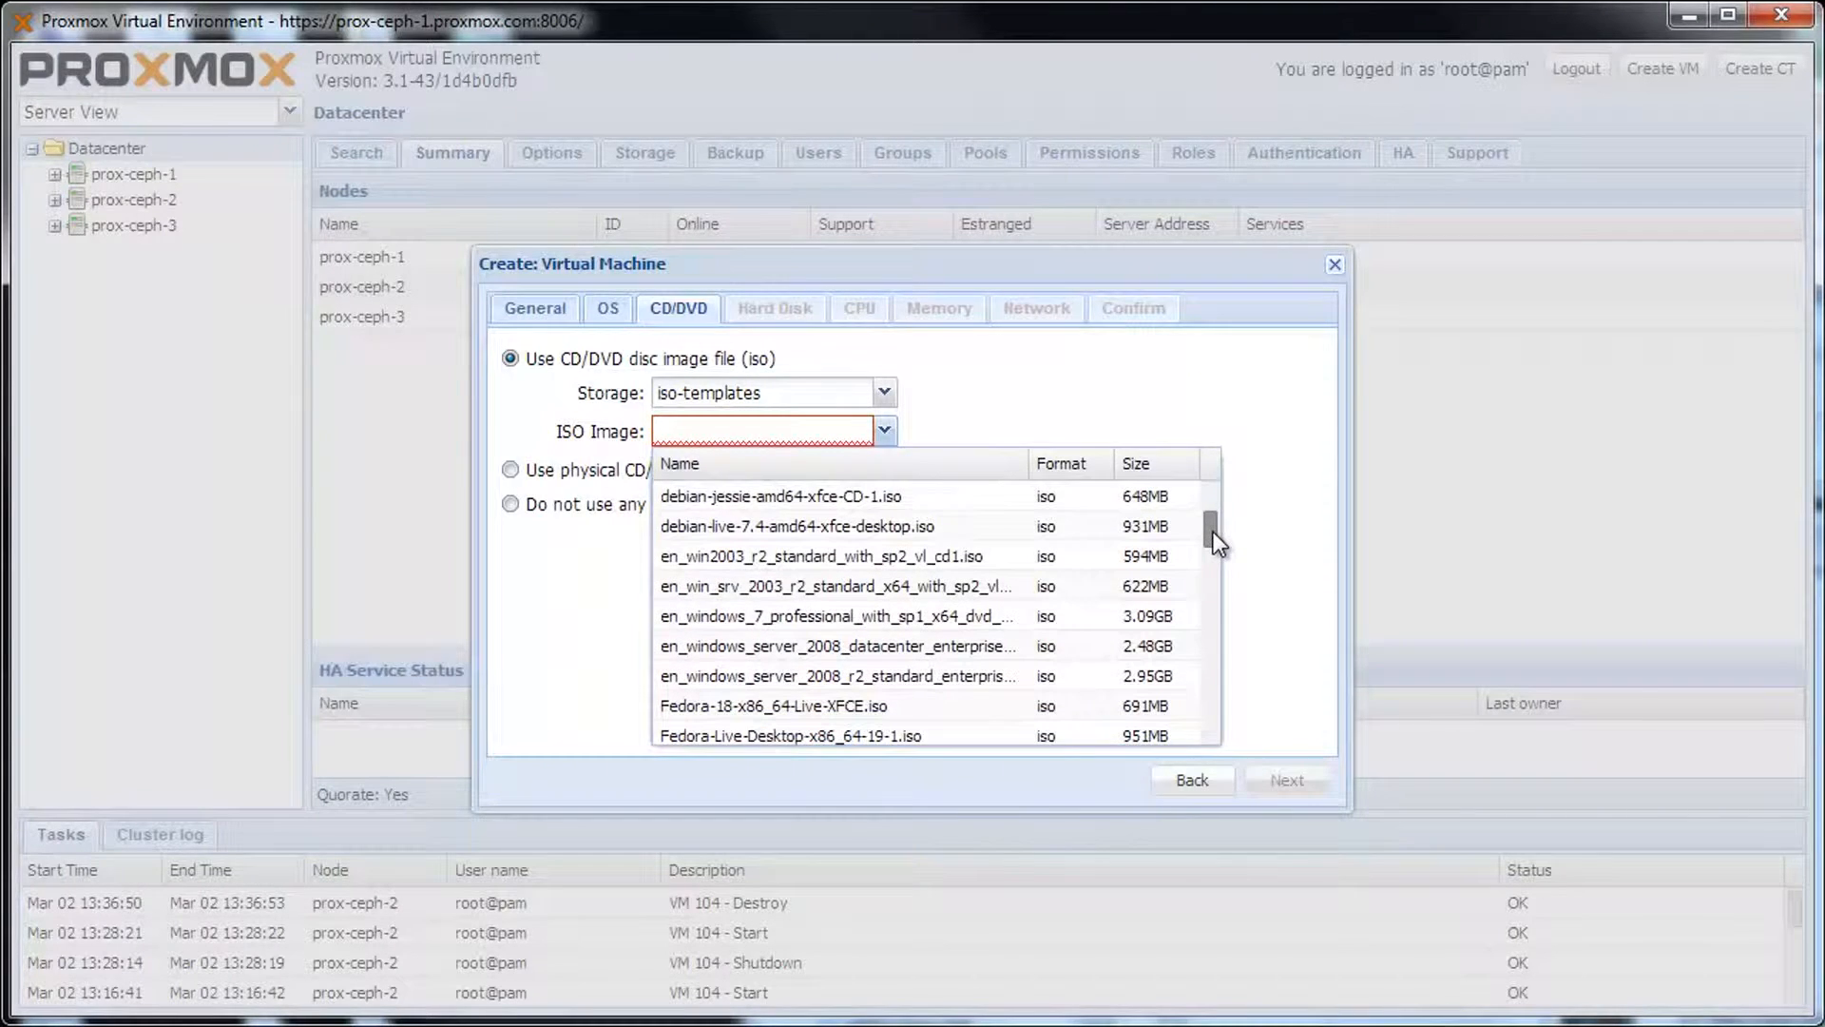
{"action": "left_click", "coordinate": [995, 618]}
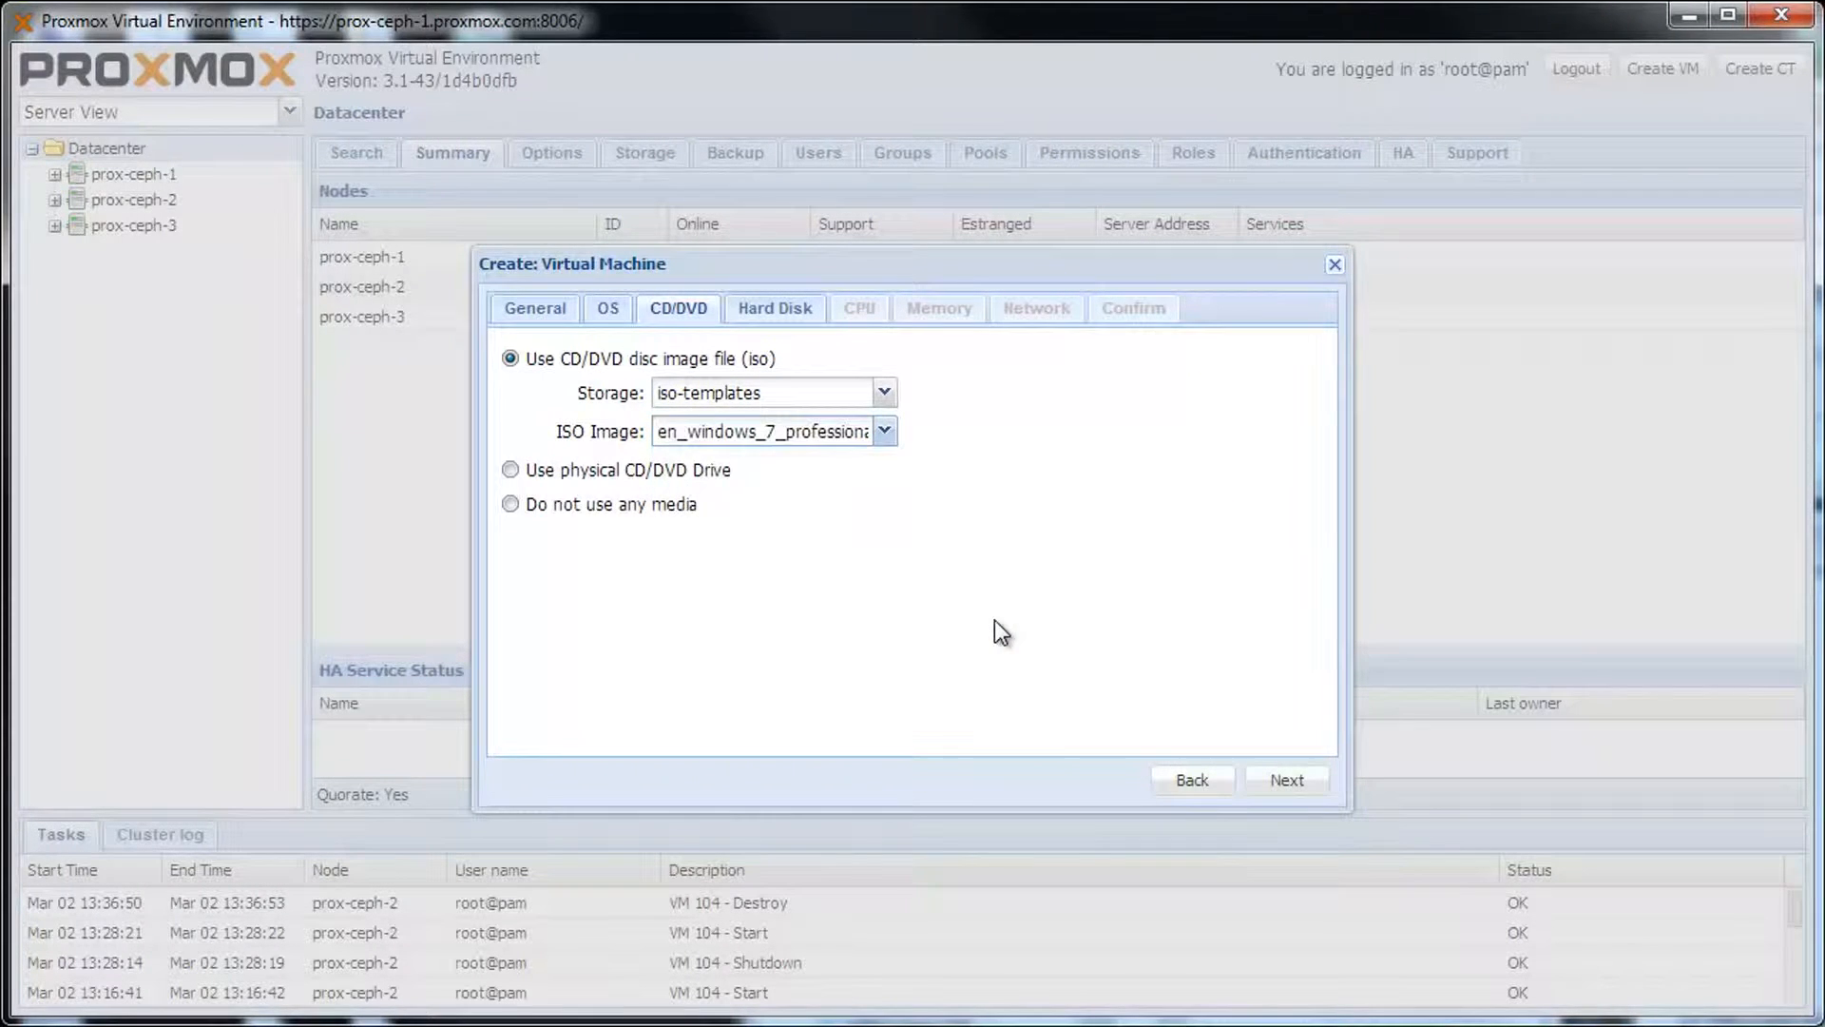
{"action": "left_click", "coordinate": [1286, 781]}
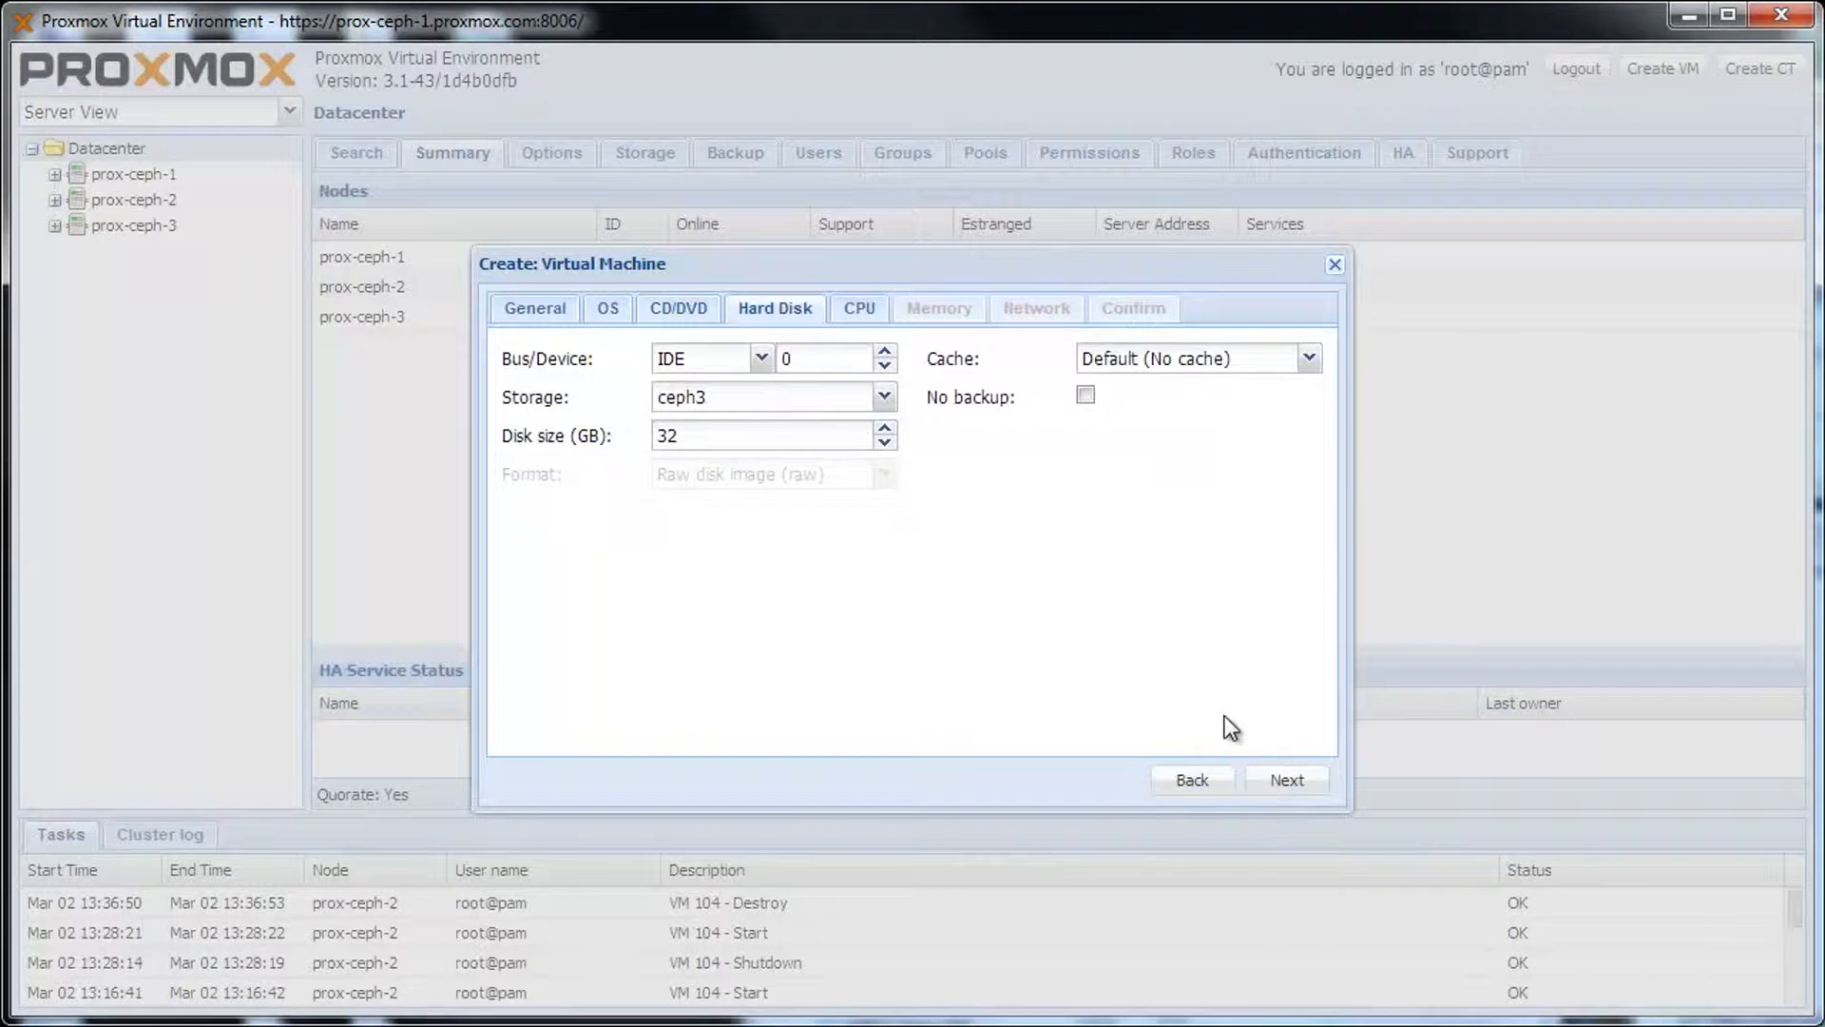
Set the 32 GB hard disk to VIRTIO bus on ceph3 storage with Write back cache.
{"action": "left_click", "coordinate": [762, 358]}
{"action": "left_click", "coordinate": [746, 456]}
{"action": "left_click", "coordinate": [884, 398]}
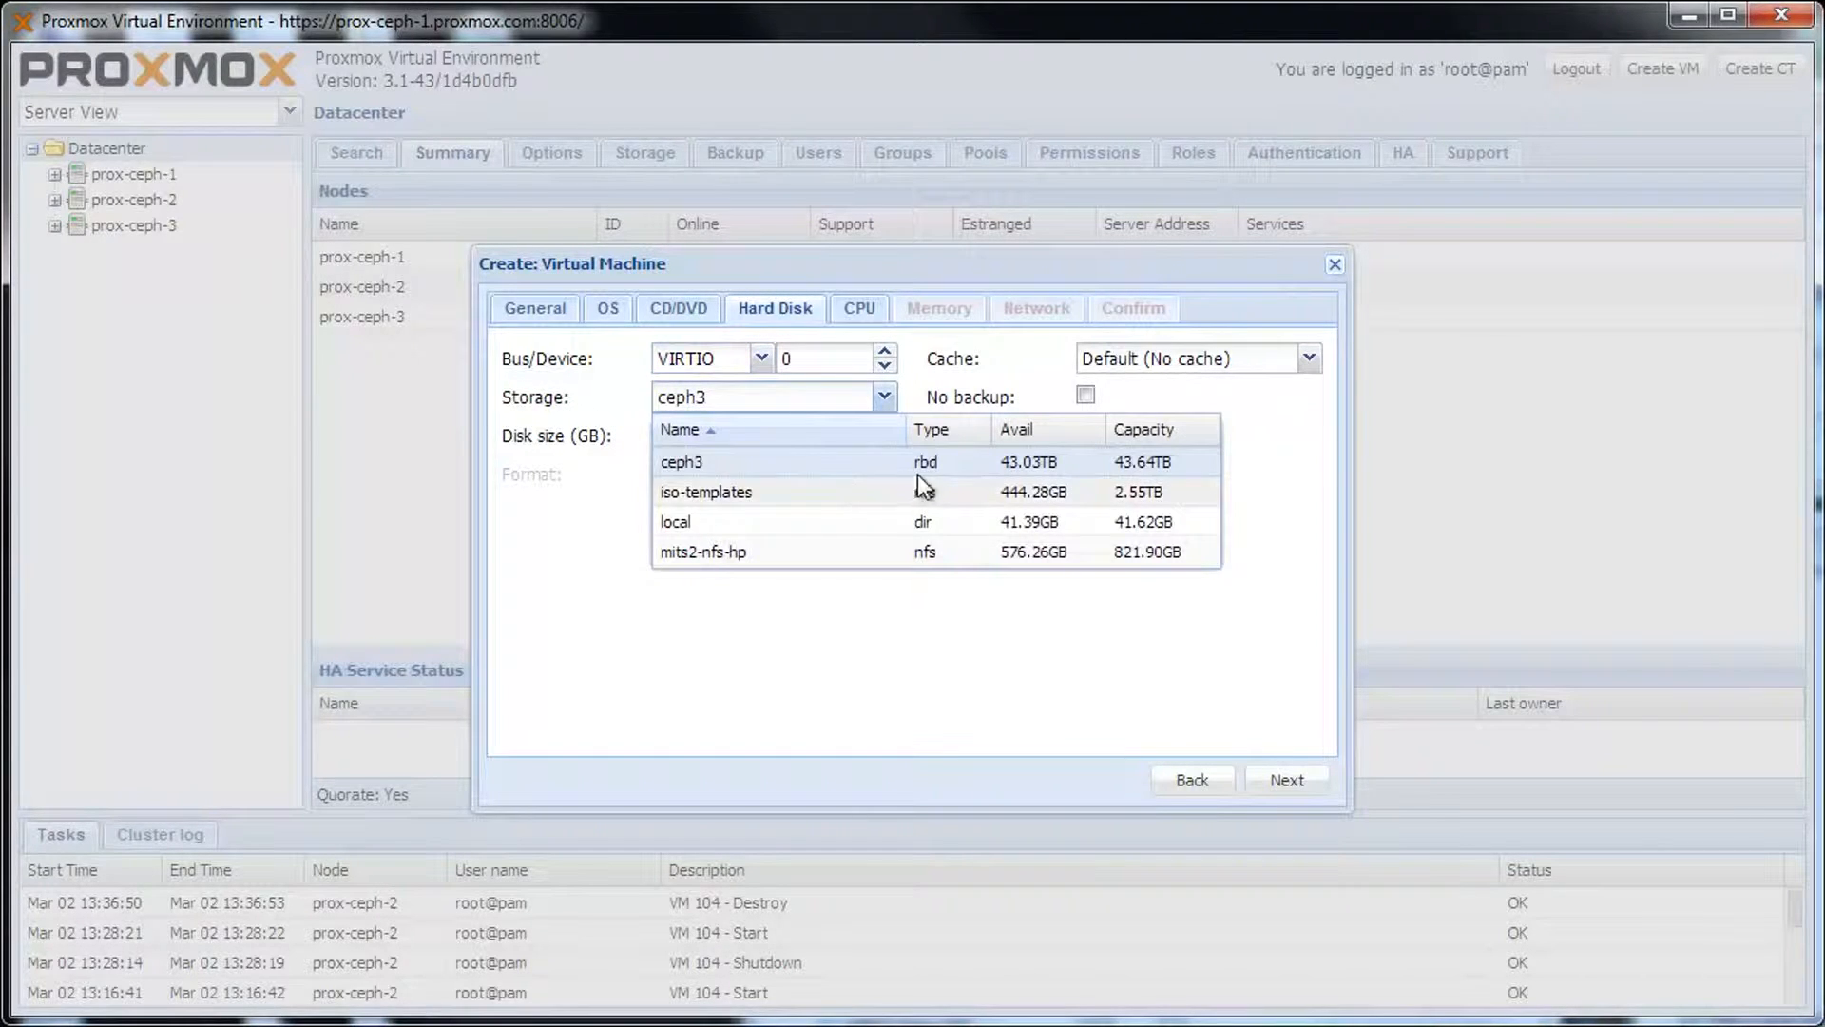
{"action": "left_click", "coordinate": [755, 462]}
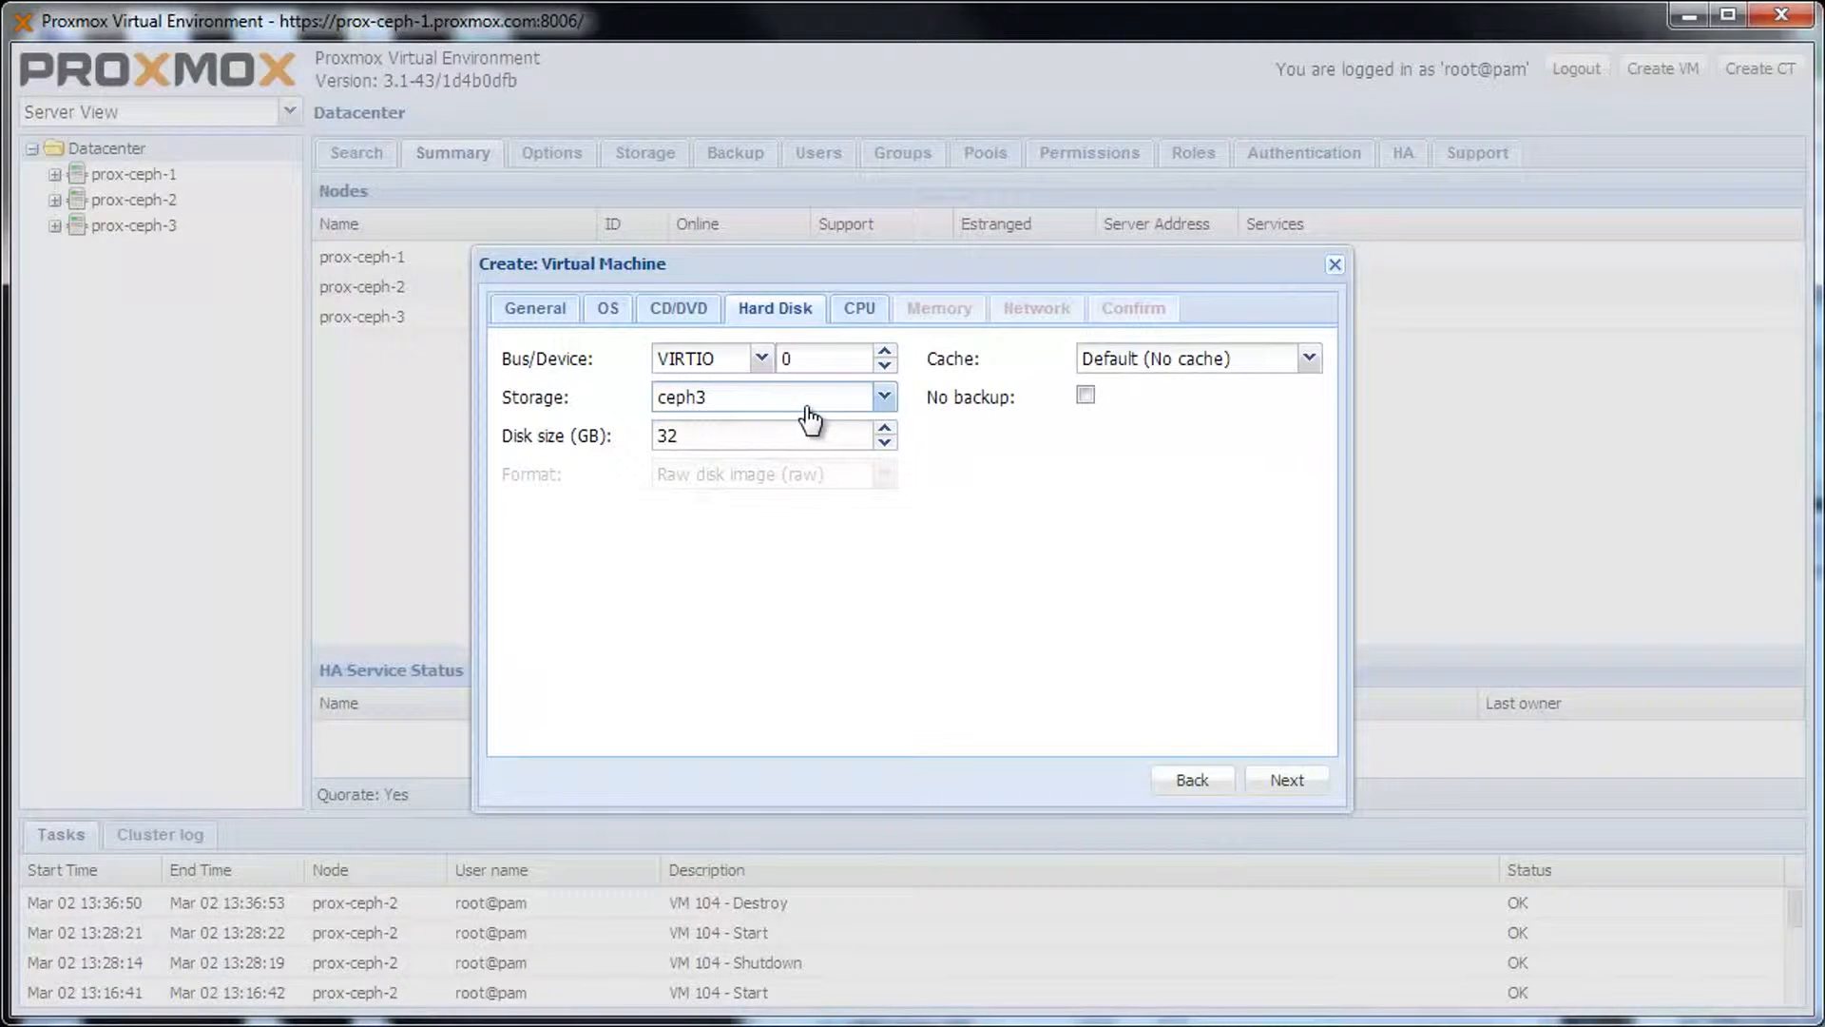
{"action": "left_click", "coordinate": [1304, 365]}
{"action": "left_click", "coordinate": [1146, 485]}
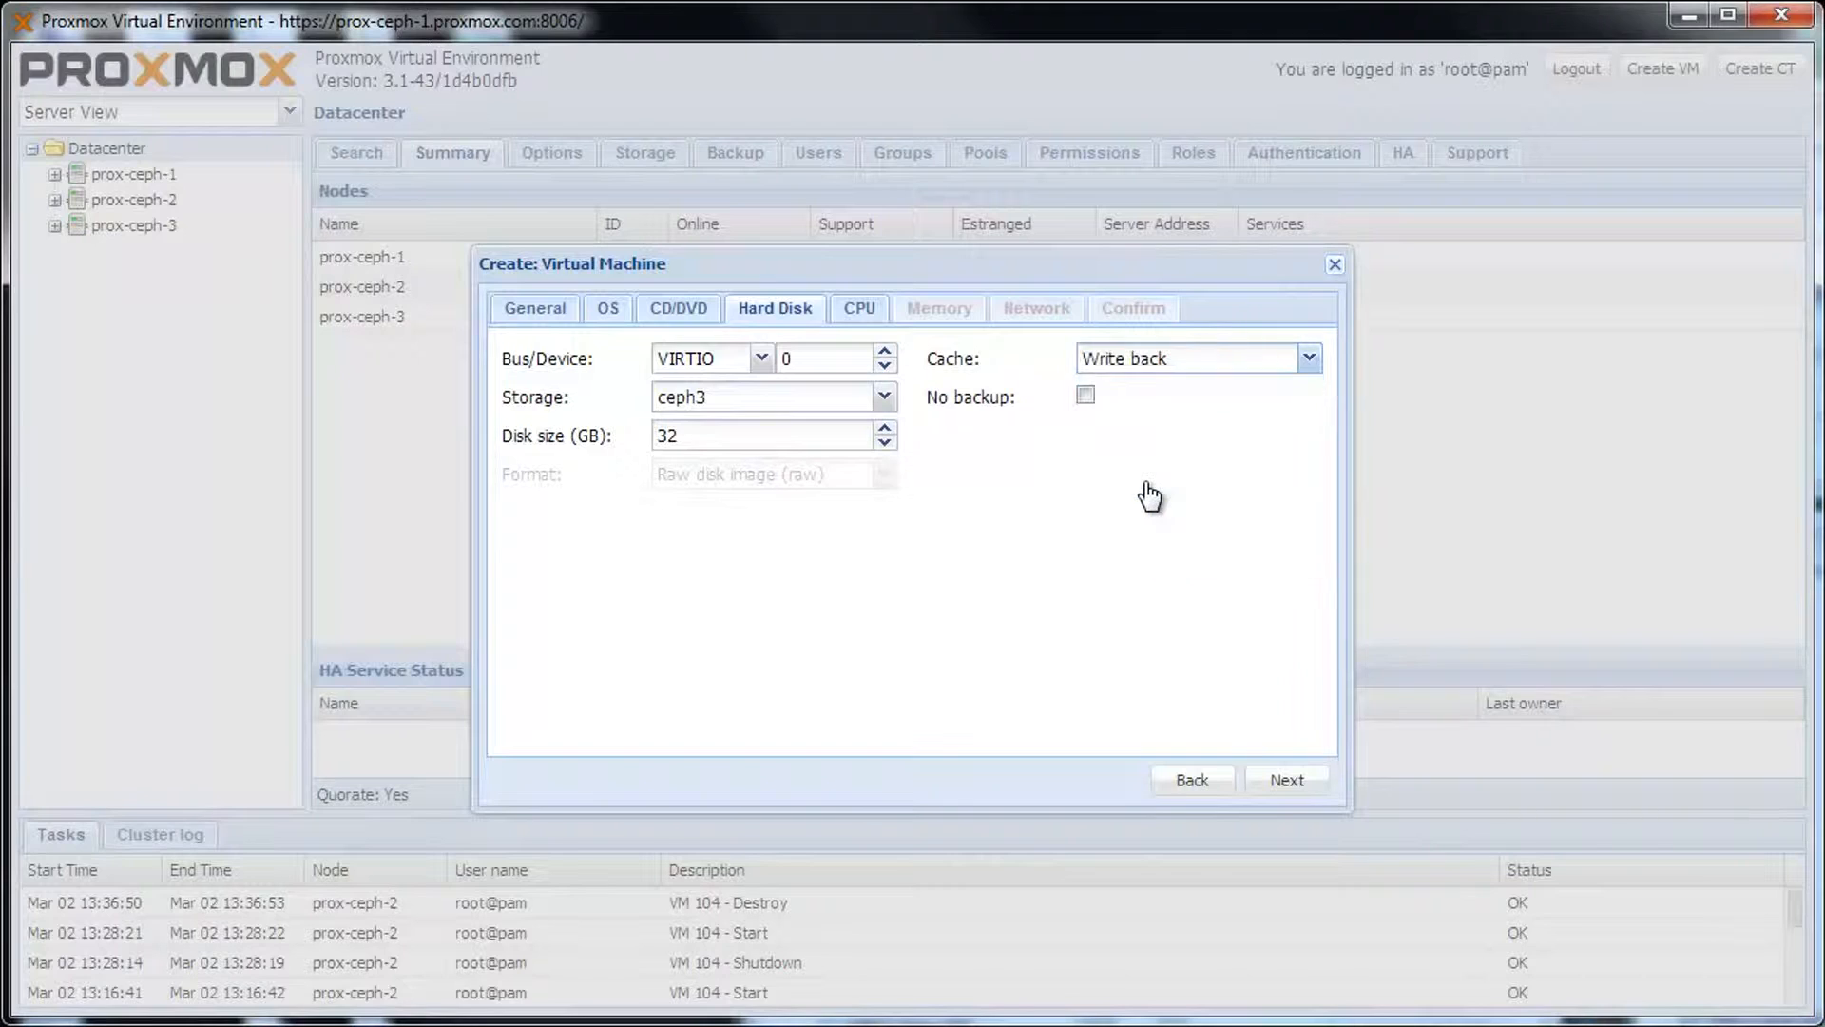
{"action": "left_click", "coordinate": [1295, 785]}
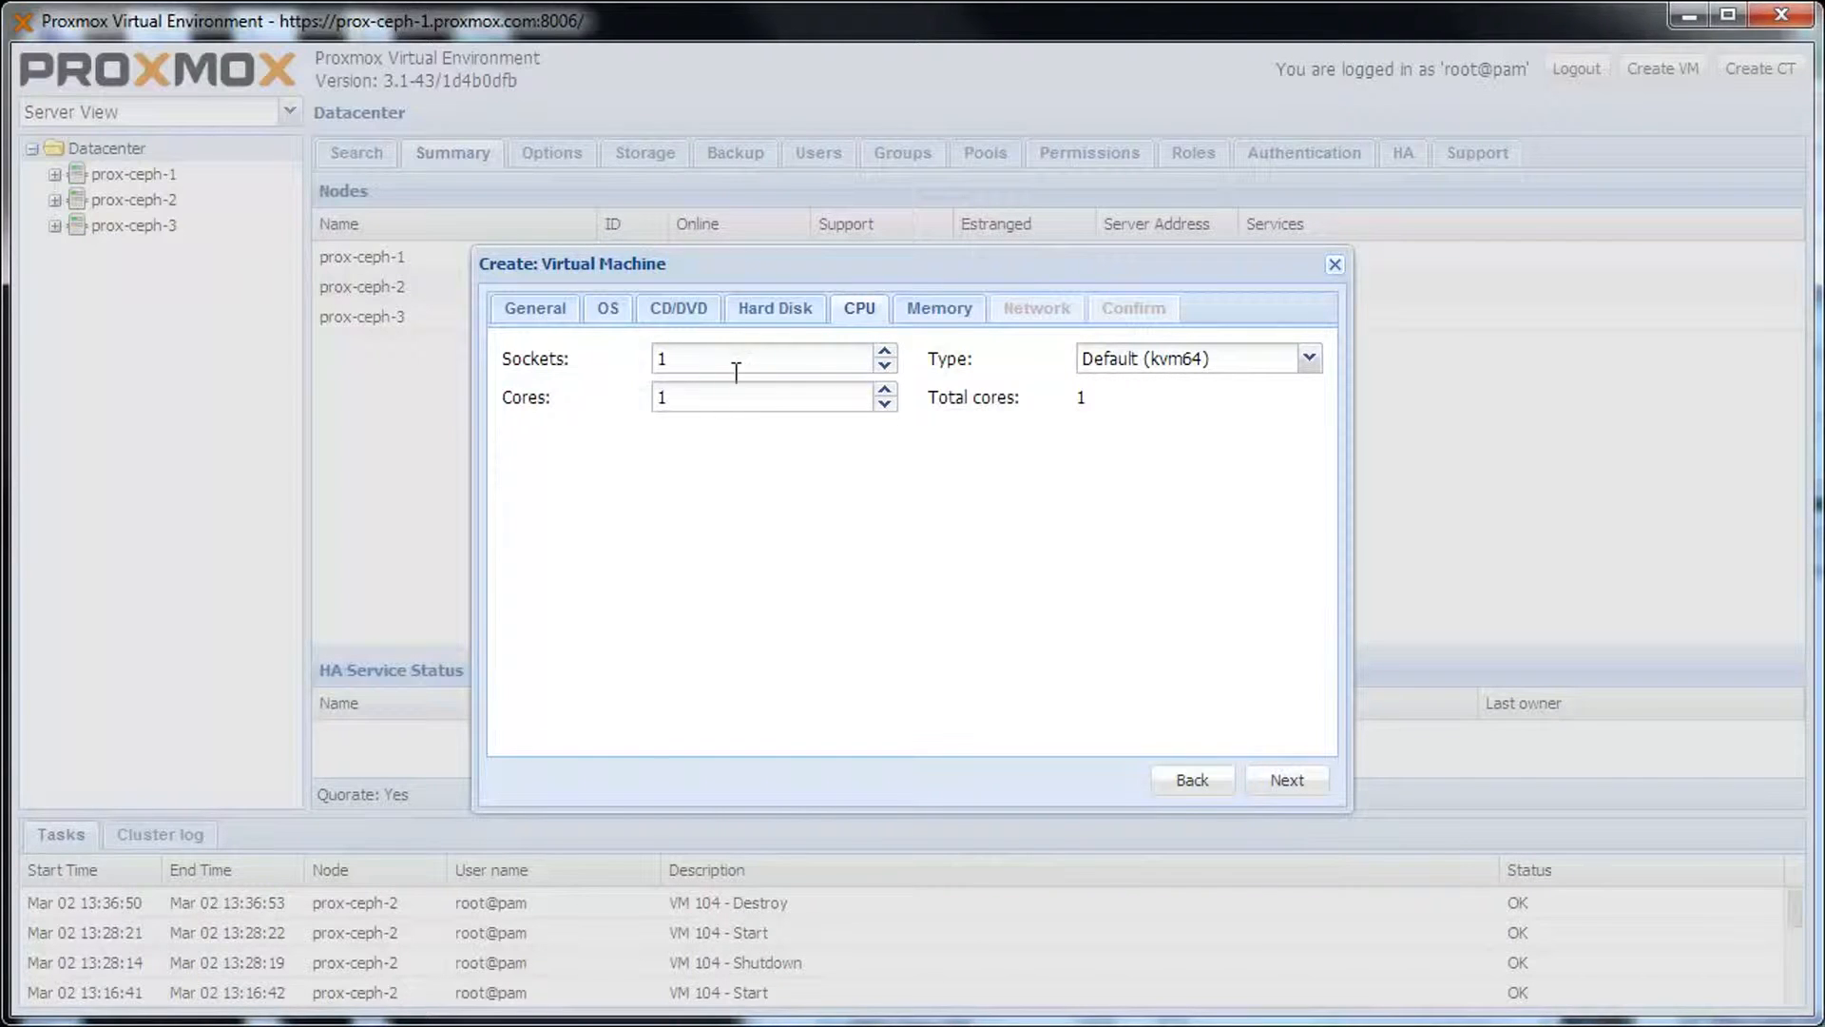
Give the VM 6 CPU cores, keeping the default kvm64 CPU type.
{"action": "left_click", "coordinate": [885, 391]}
{"action": "left_click", "coordinate": [885, 391]}
{"action": "left_click", "coordinate": [886, 391]}
{"action": "left_click", "coordinate": [885, 391]}
{"action": "left_click", "coordinate": [885, 392]}
{"action": "left_click", "coordinate": [1149, 361]}
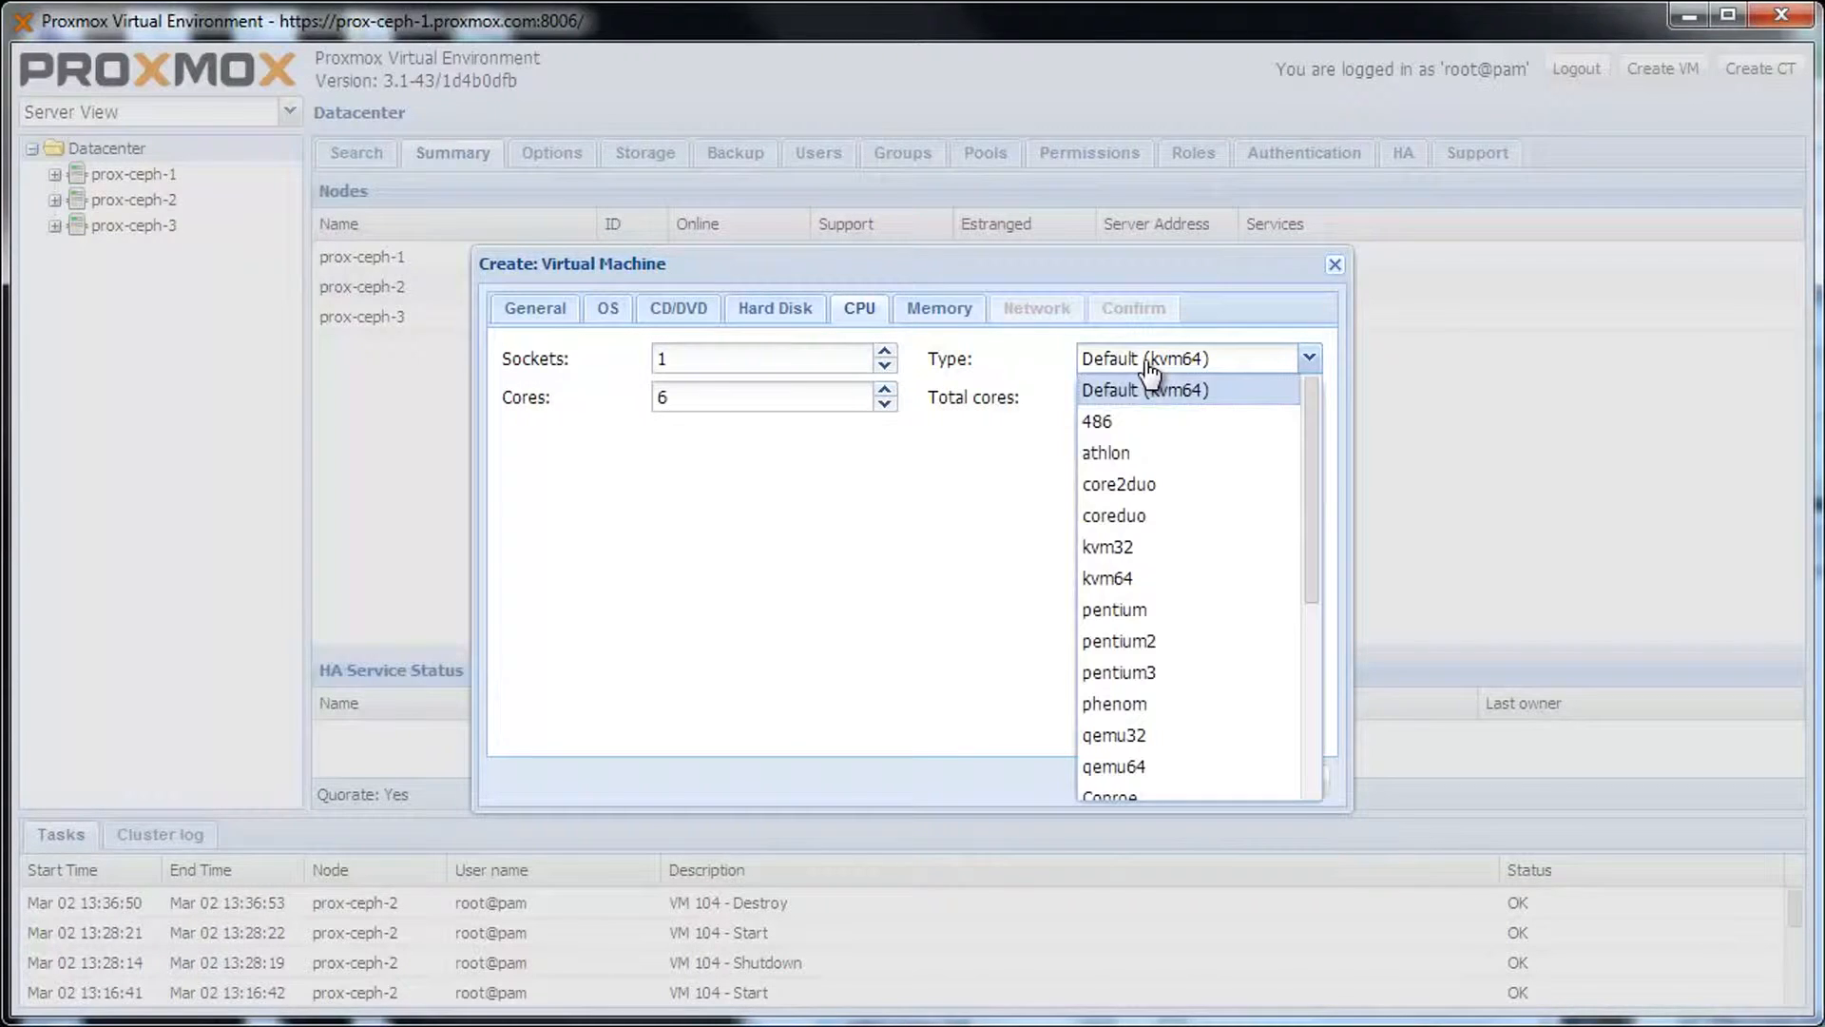
{"action": "left_click", "coordinate": [1236, 394]}
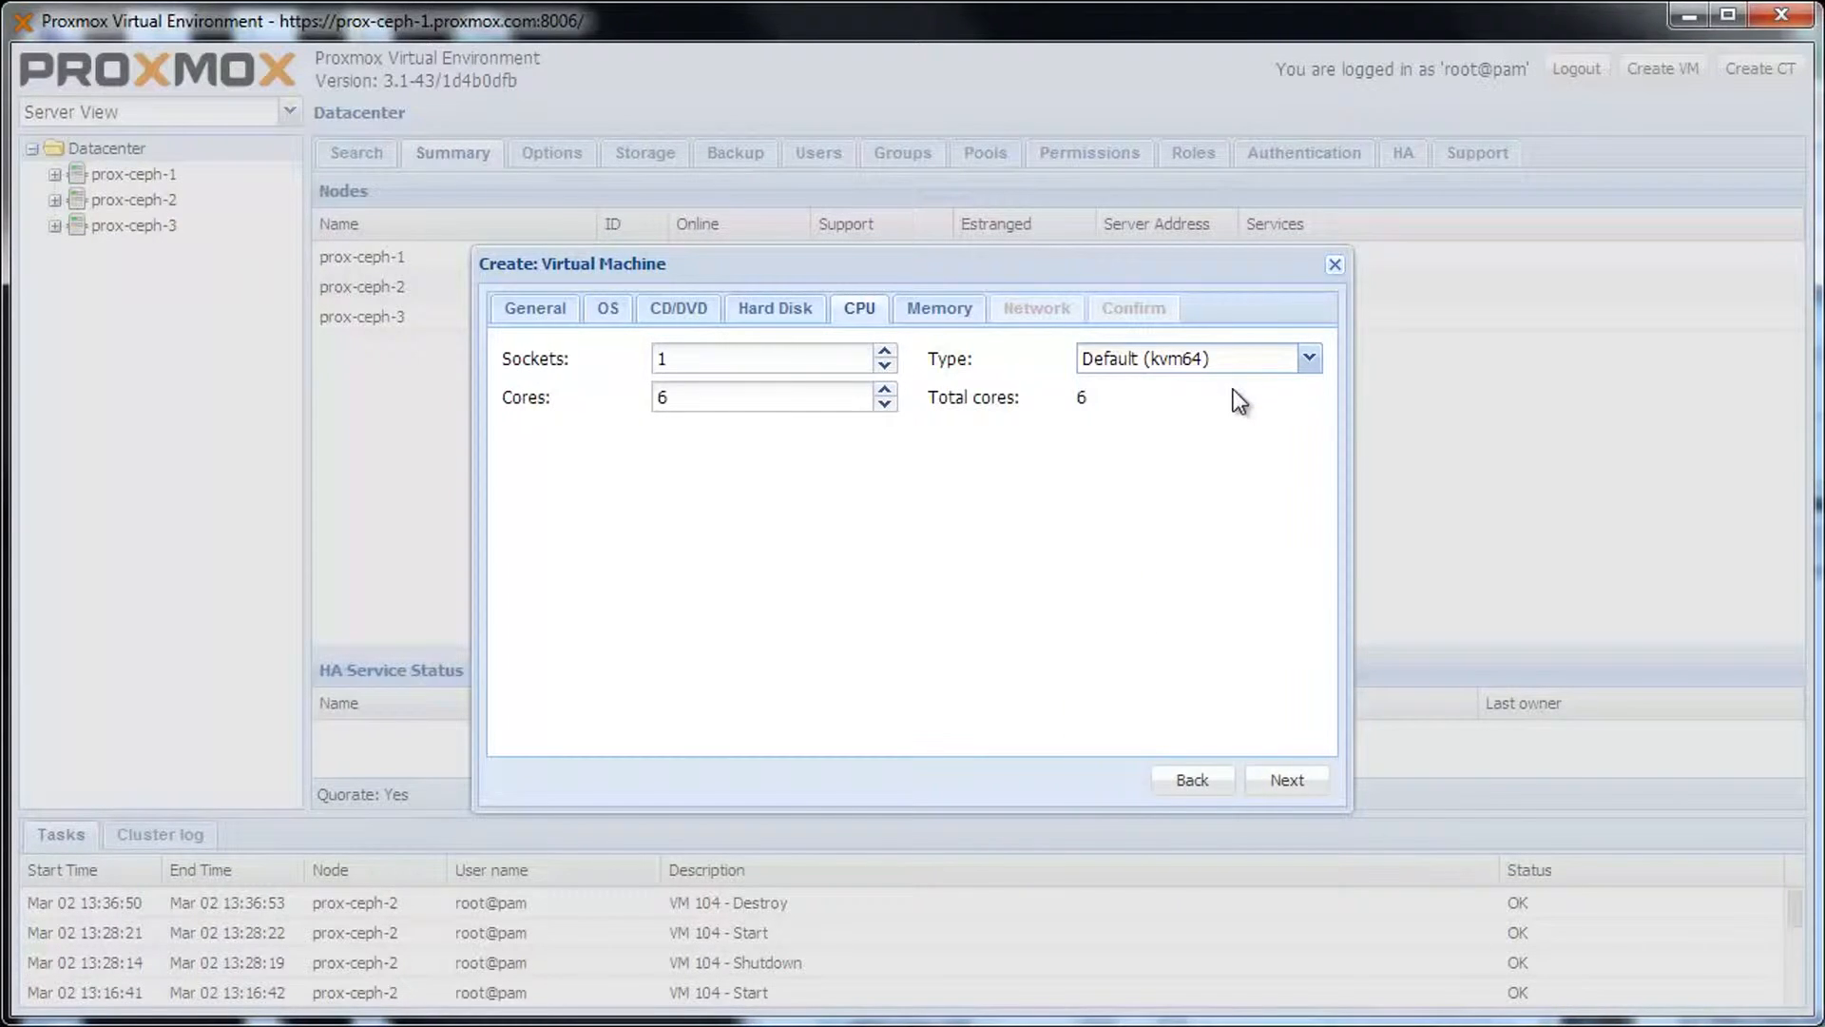
{"action": "left_click", "coordinate": [1321, 784]}
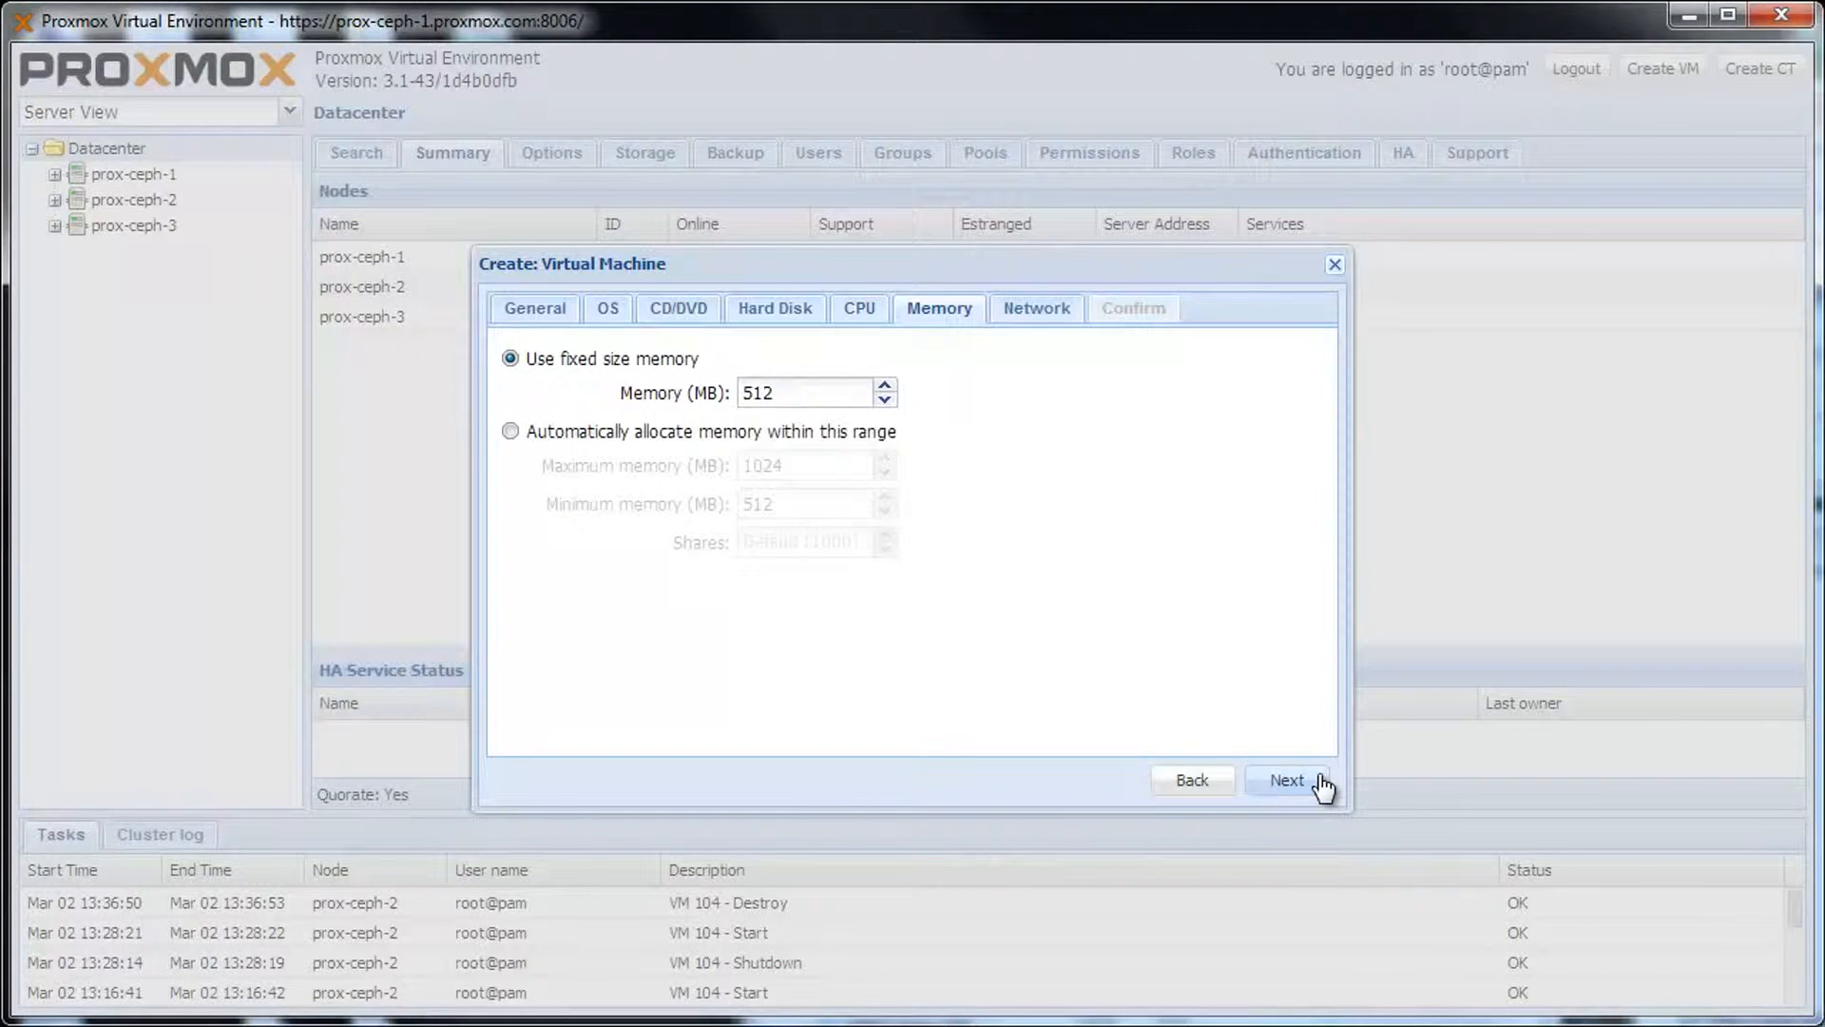
Set memory to 2048 MB and use a VirtIO (paravirtualized) network card on vmbr0.
{"action": "left_click_drag", "start_coordinate": [822, 397], "coordinate": [731, 388]}
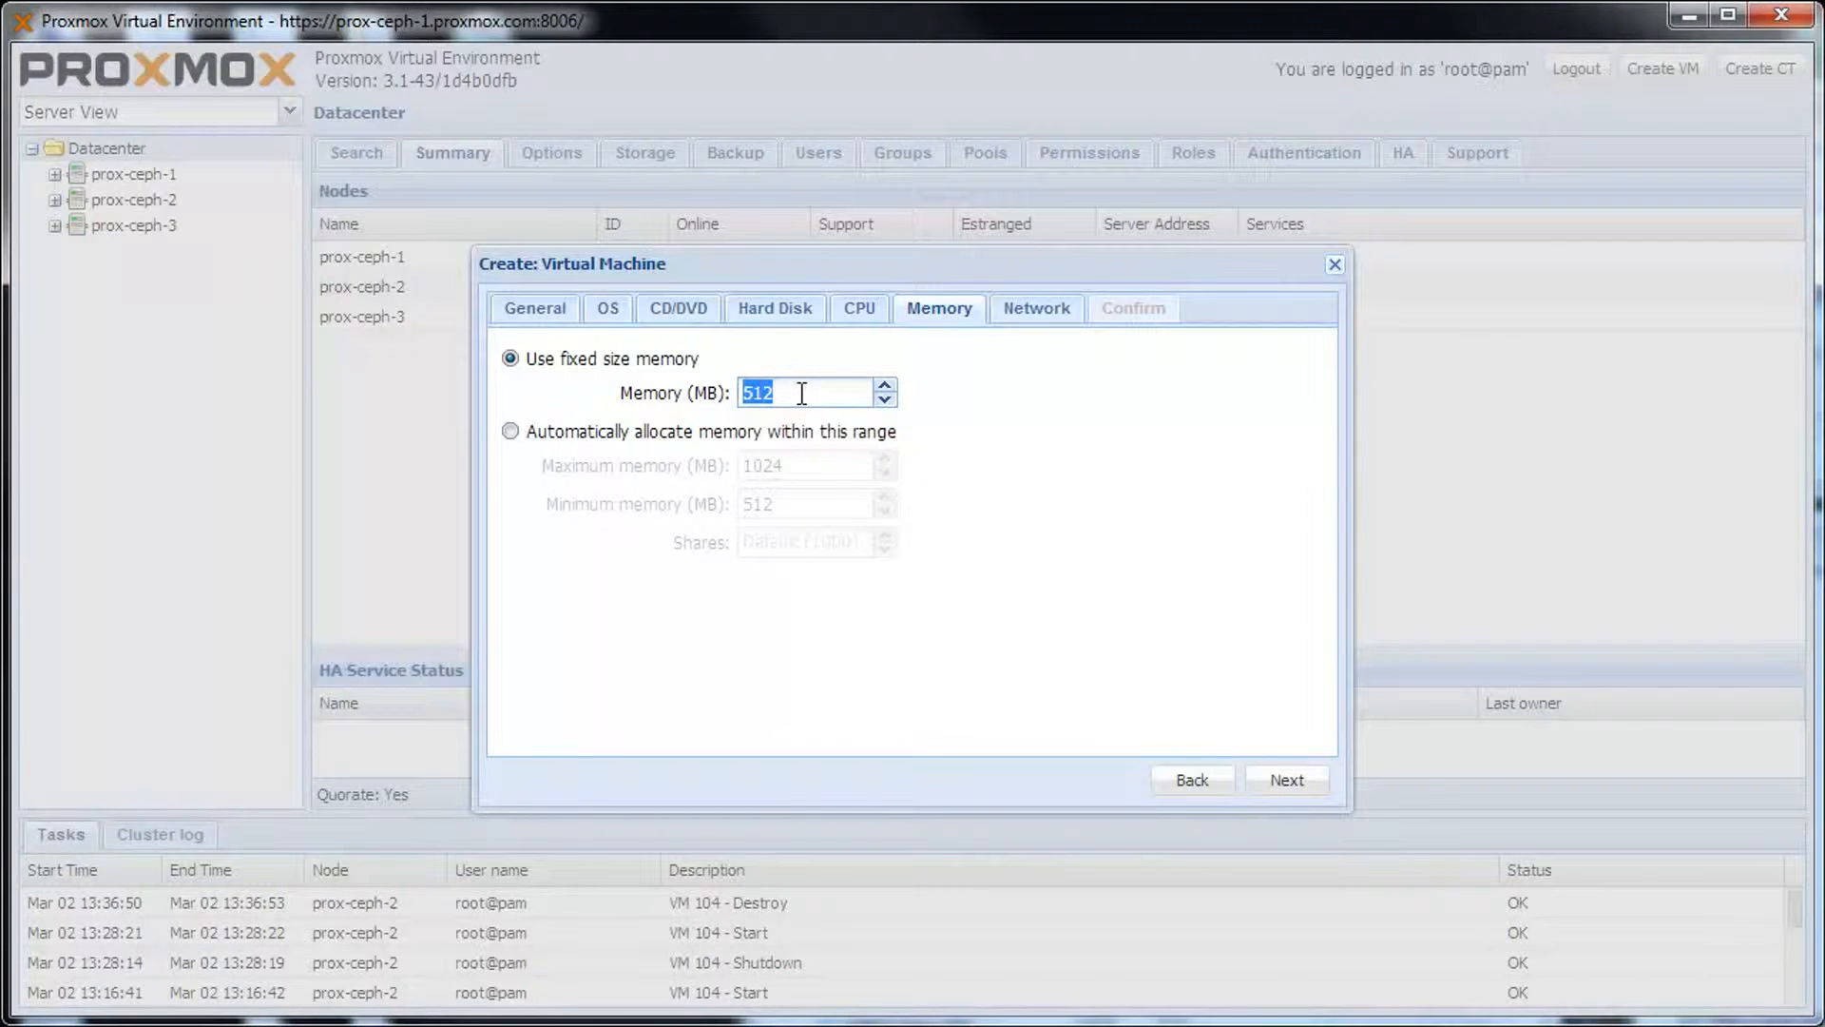
{"action": "type", "text": "2048"}
{"action": "left_click", "coordinate": [1277, 786]}
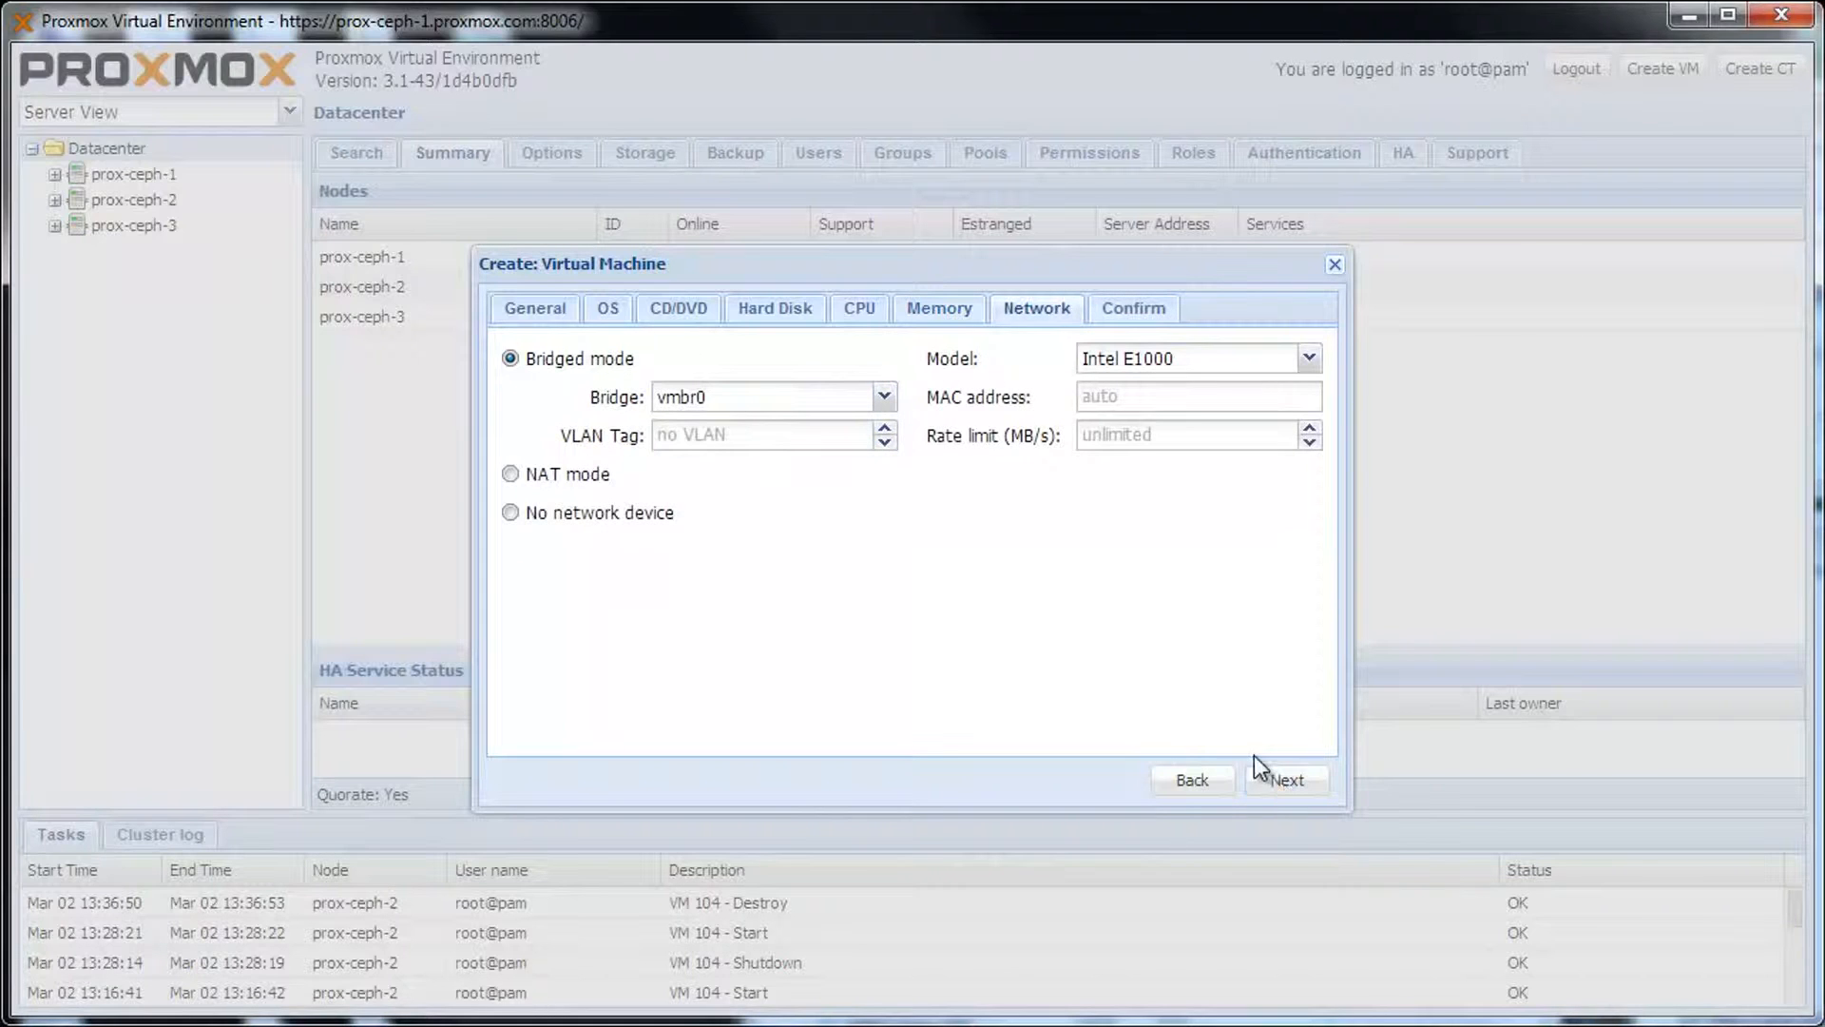
{"action": "left_click", "coordinate": [1310, 366]}
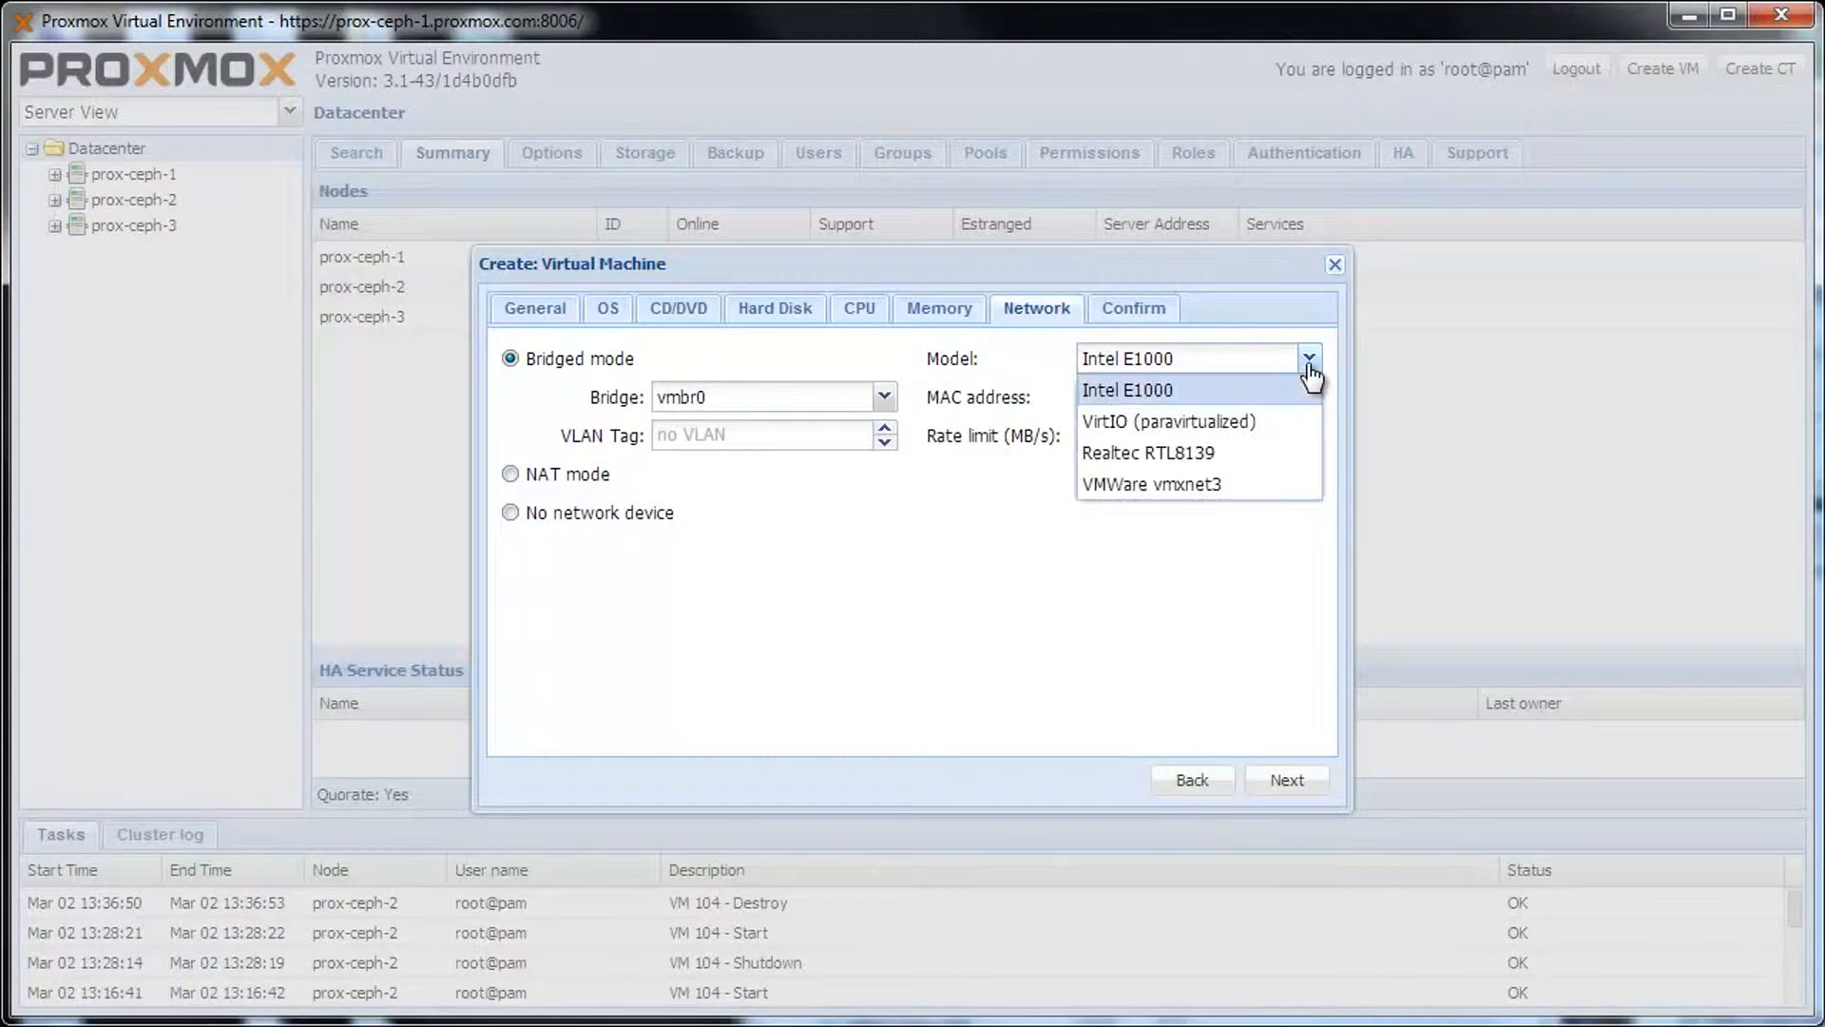
{"action": "left_click", "coordinate": [1259, 425]}
{"action": "left_click", "coordinate": [1310, 785]}
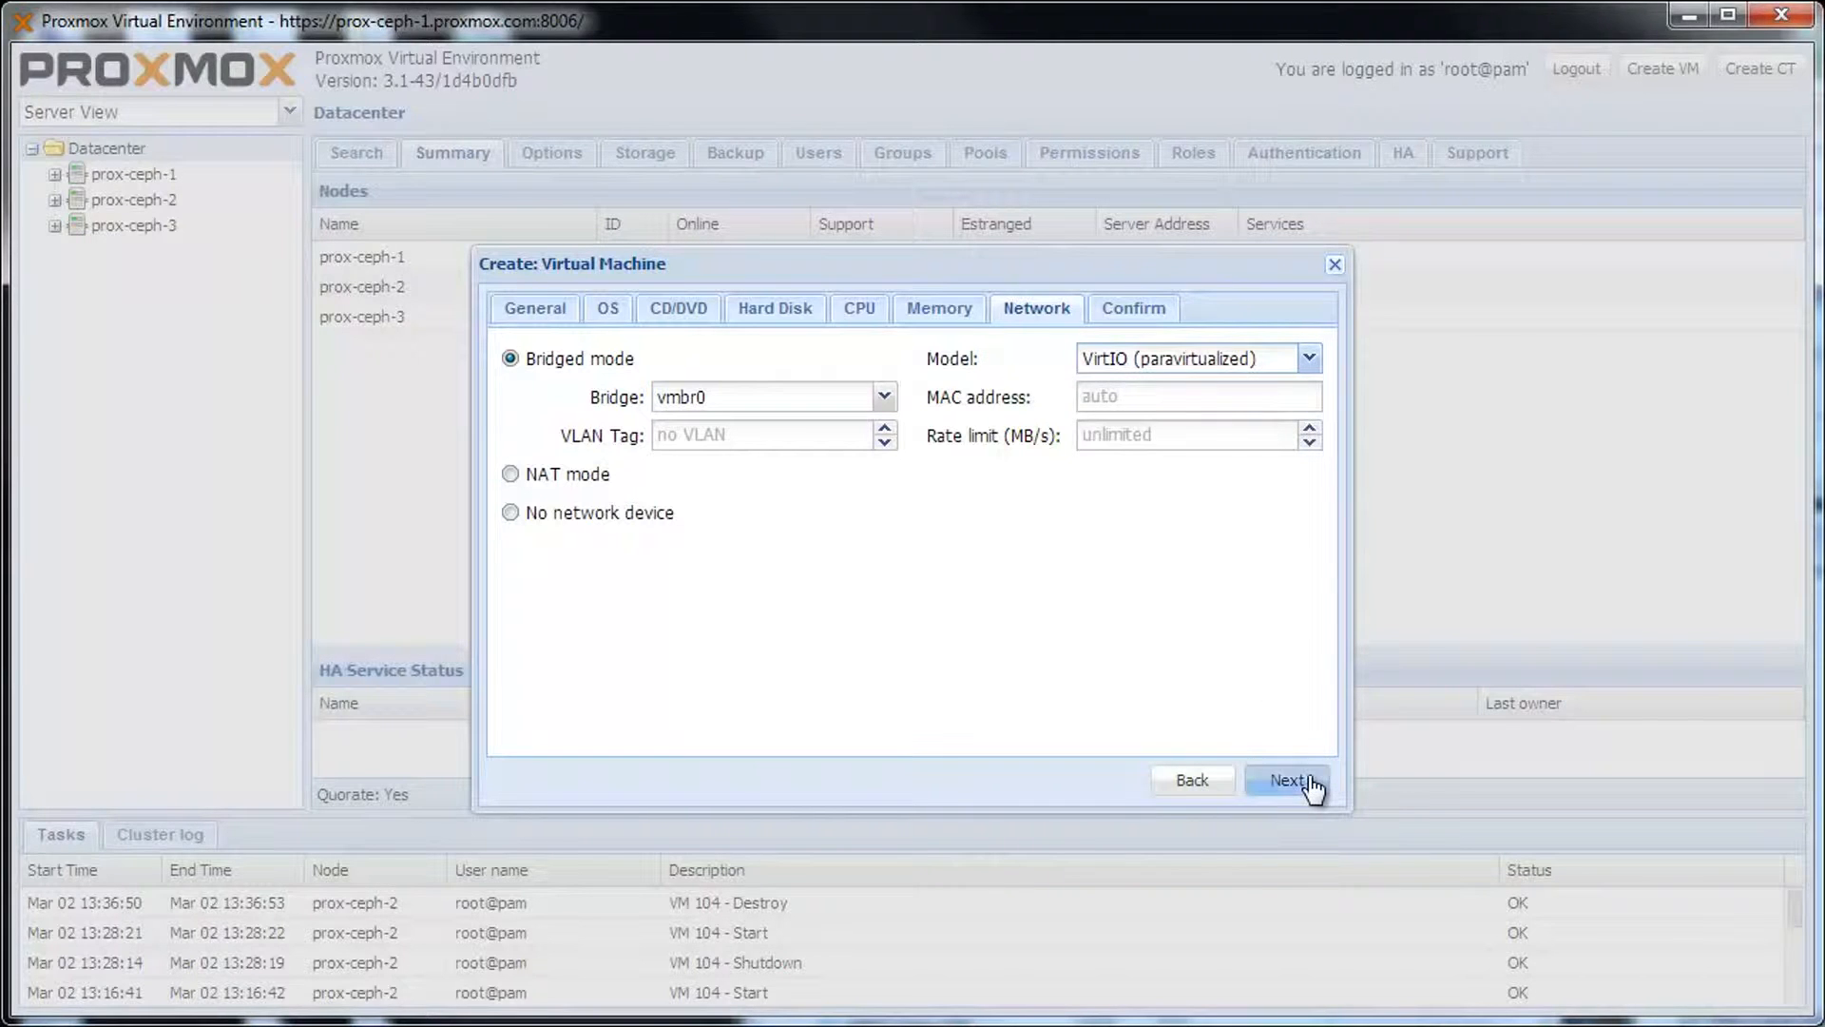
Review the Confirm summary and finish creating VM 104 windows7-spice.
{"action": "left_click", "coordinate": [1311, 785]}
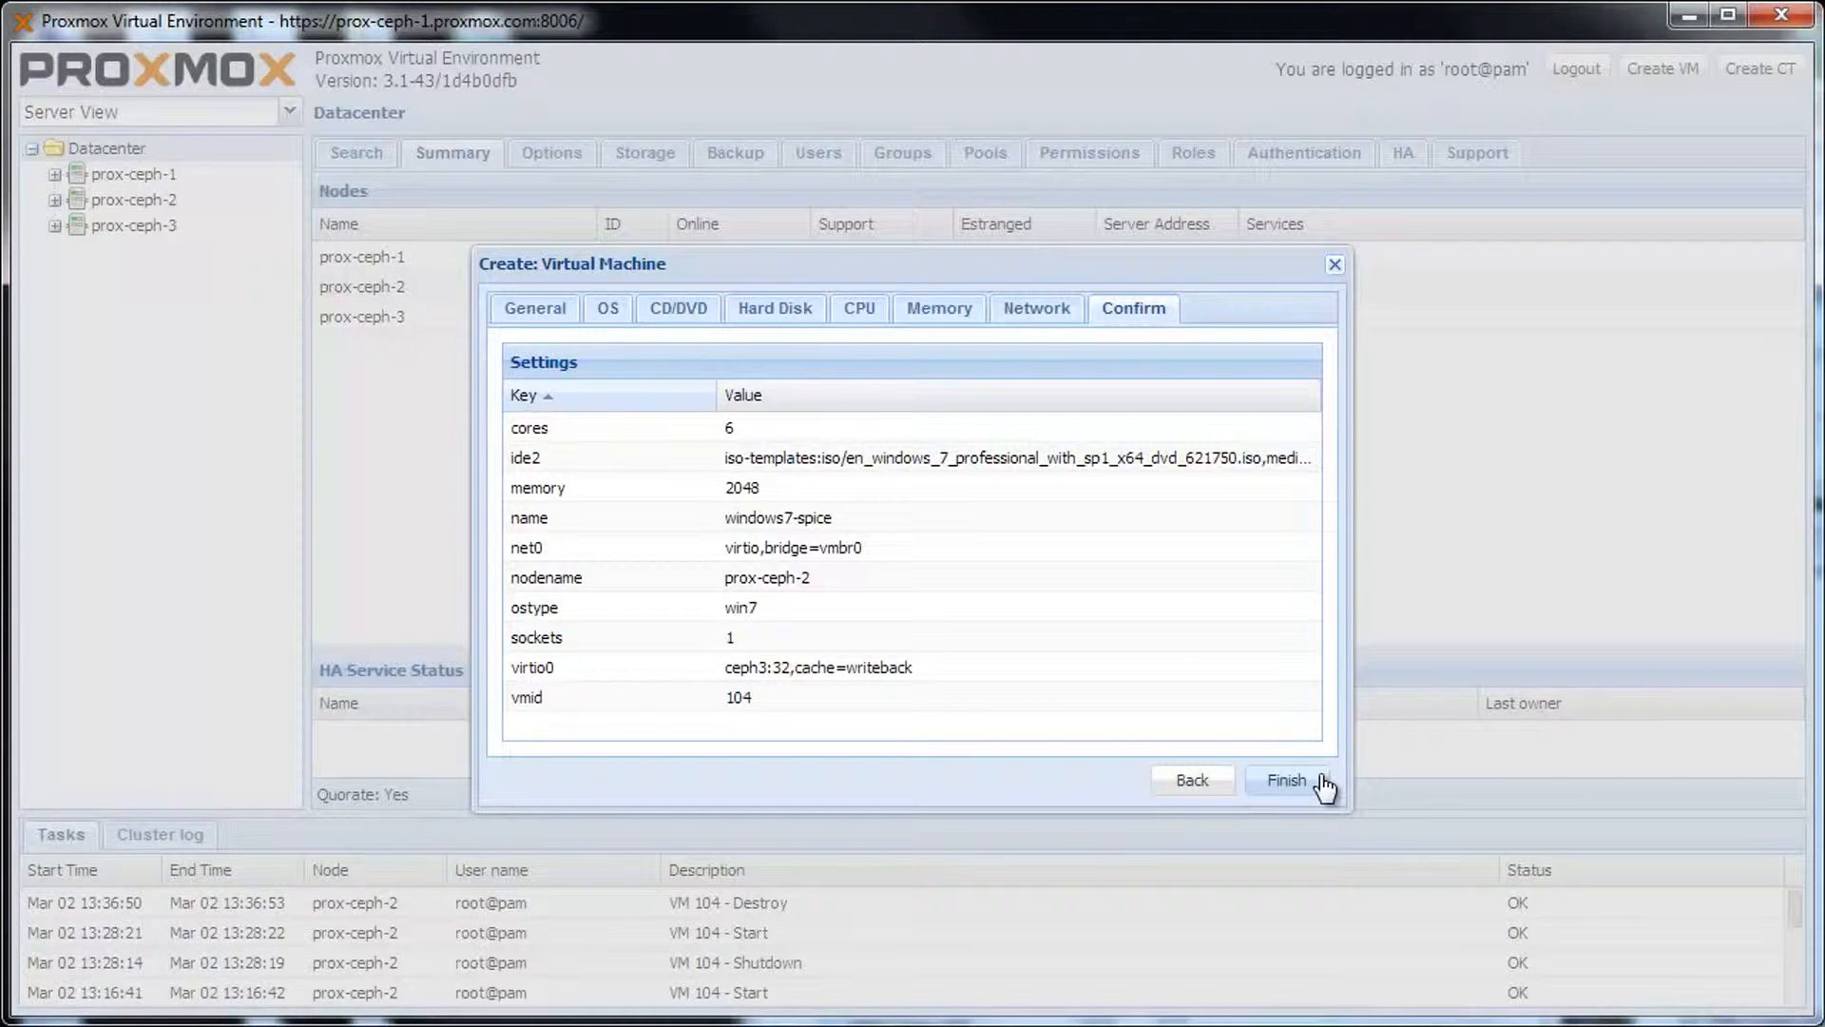
{"action": "left_click", "coordinate": [1320, 777]}
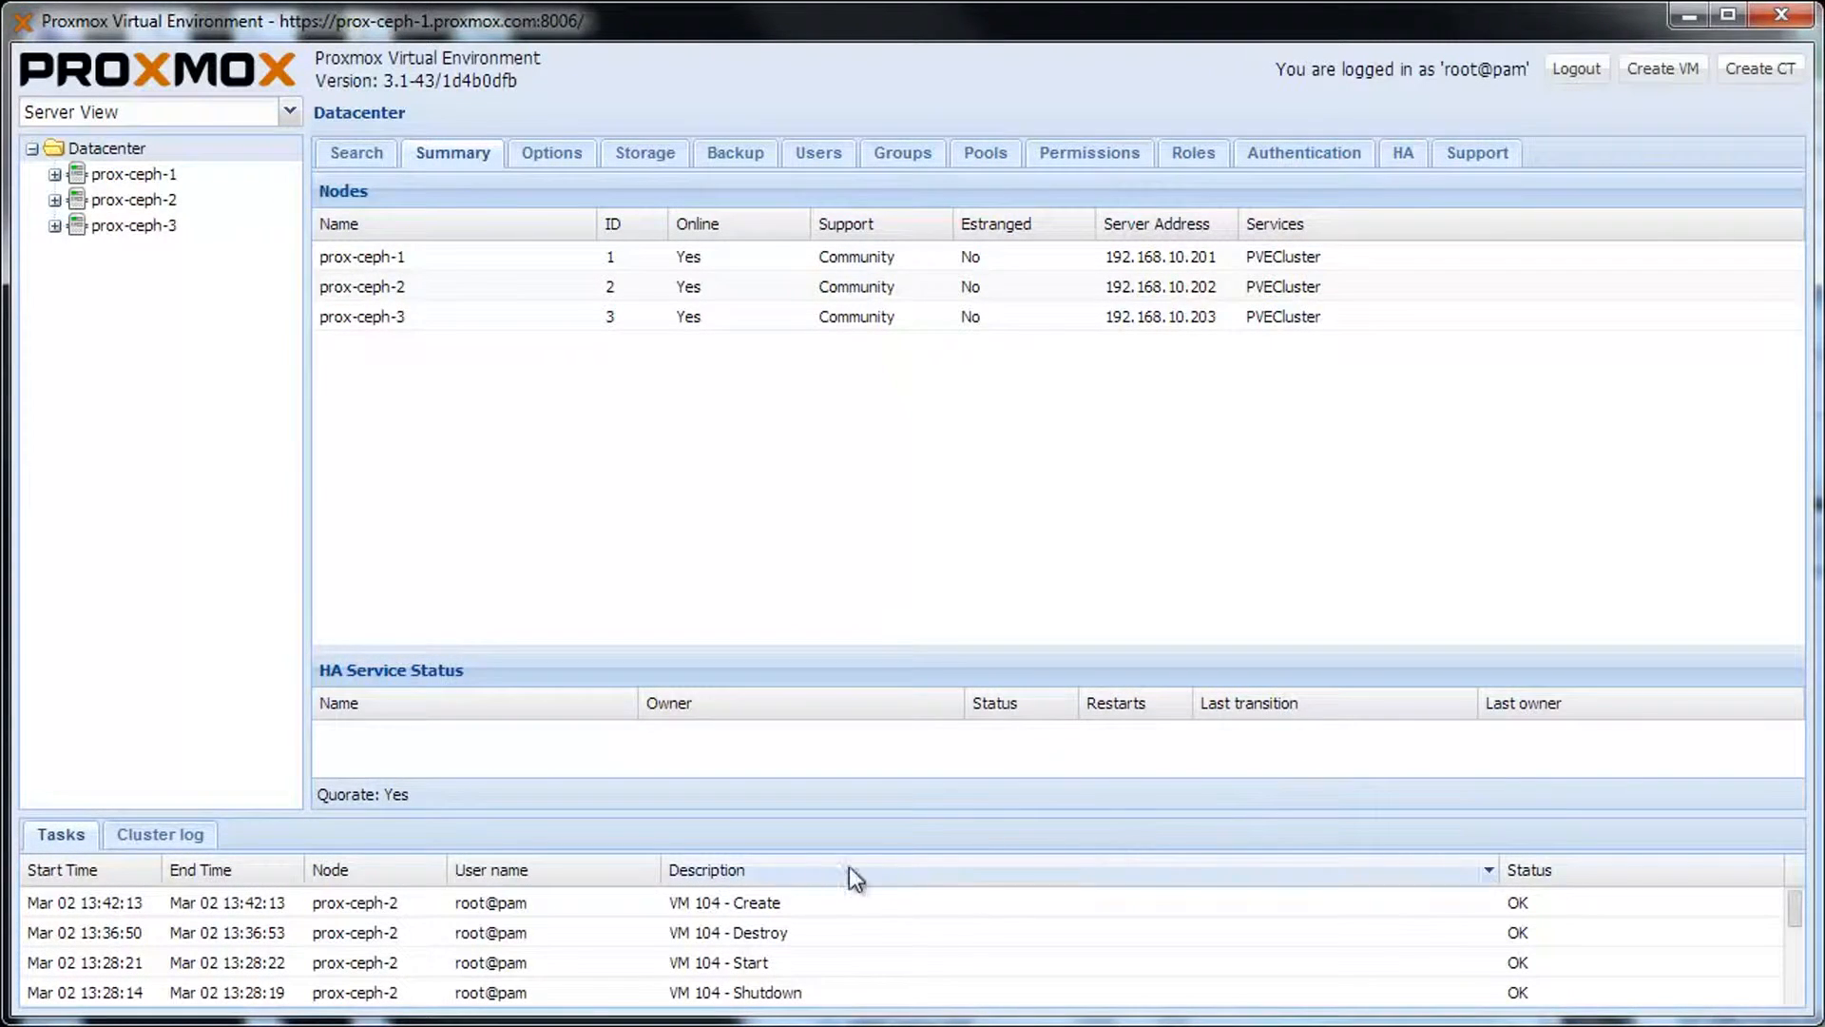
Check the 'VM 104 - Create' task status, then open the summary of VM 104 on prox-ceph-2.
{"action": "double_click", "coordinate": [774, 902]}
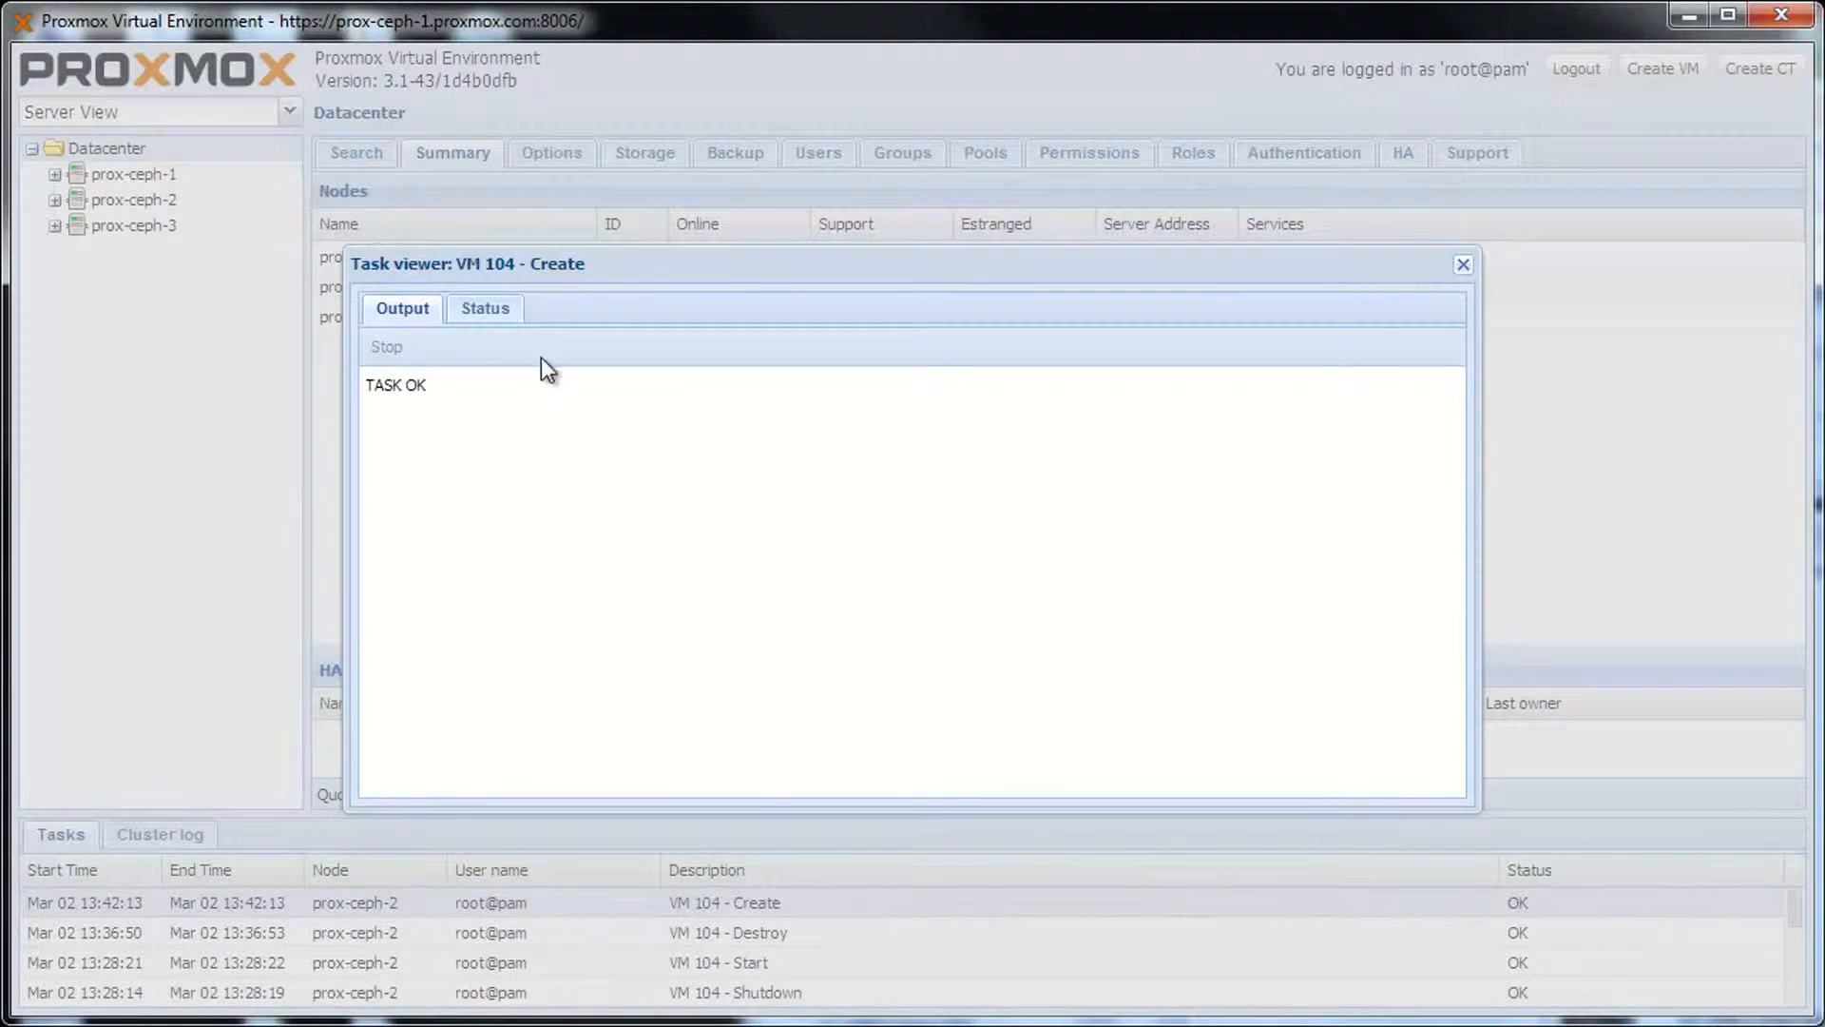
{"action": "left_click", "coordinate": [513, 314]}
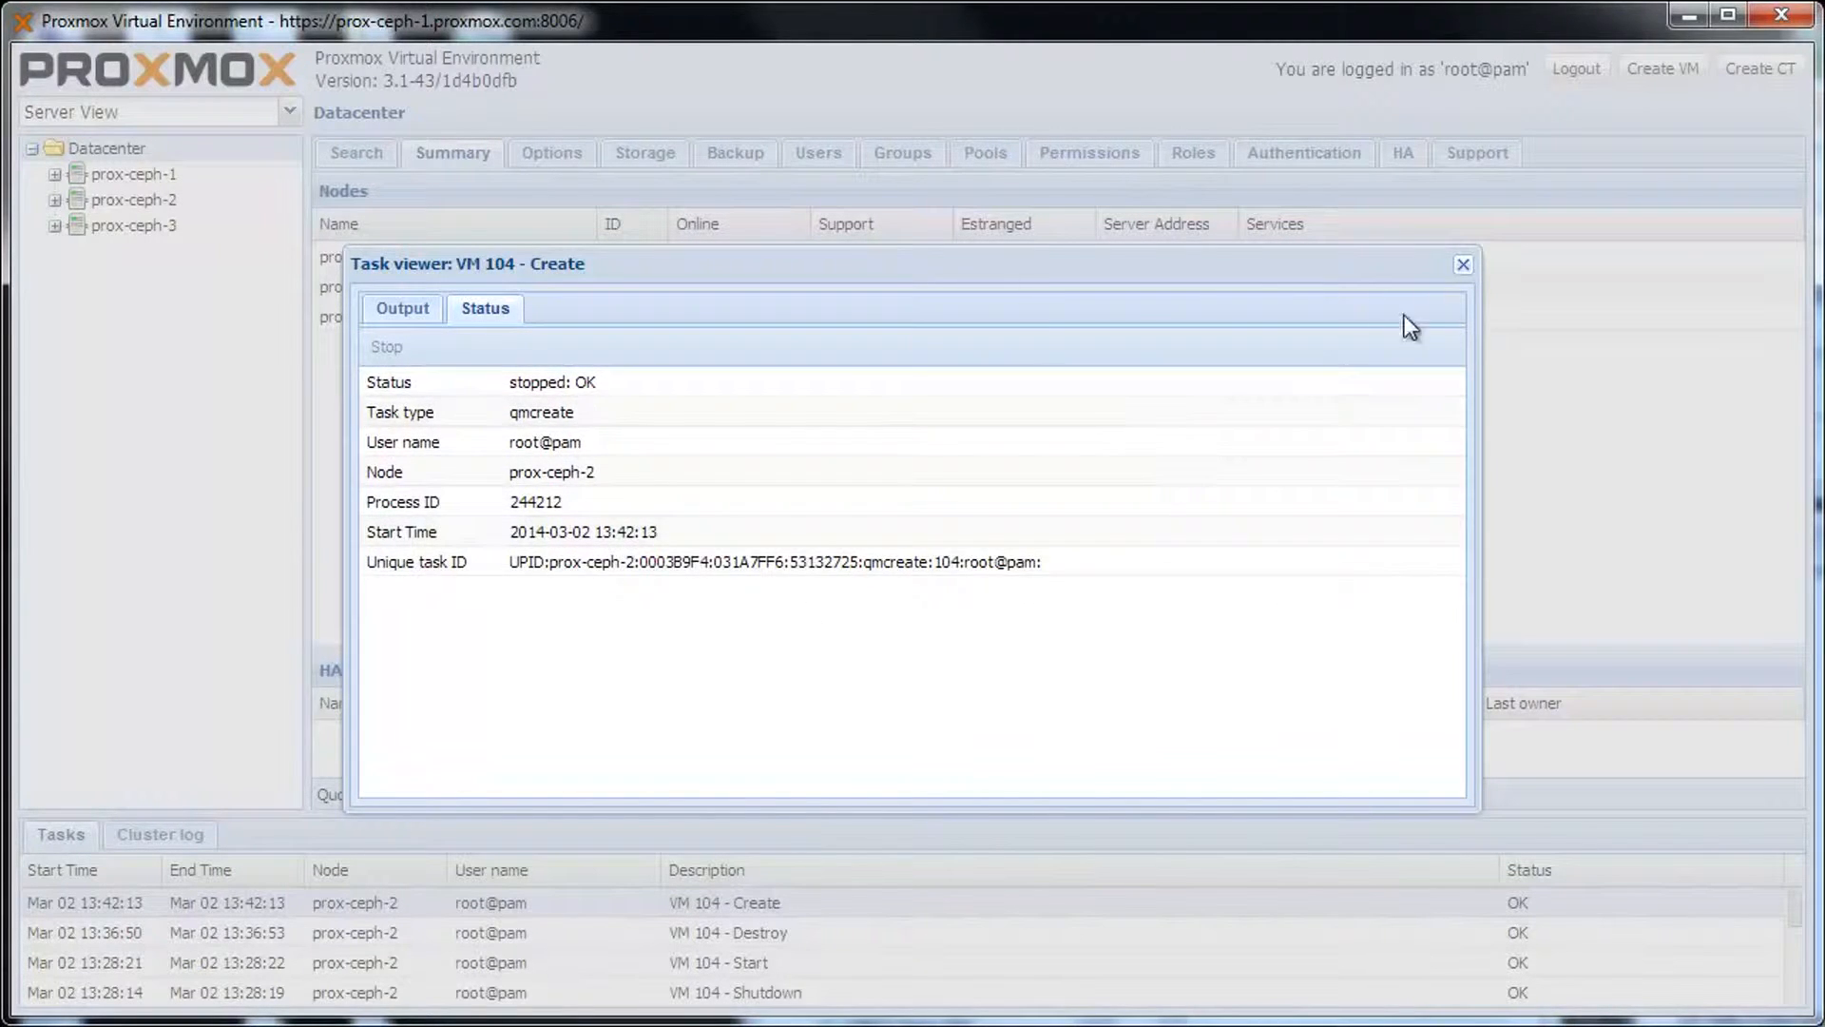
{"action": "left_click", "coordinate": [1464, 267]}
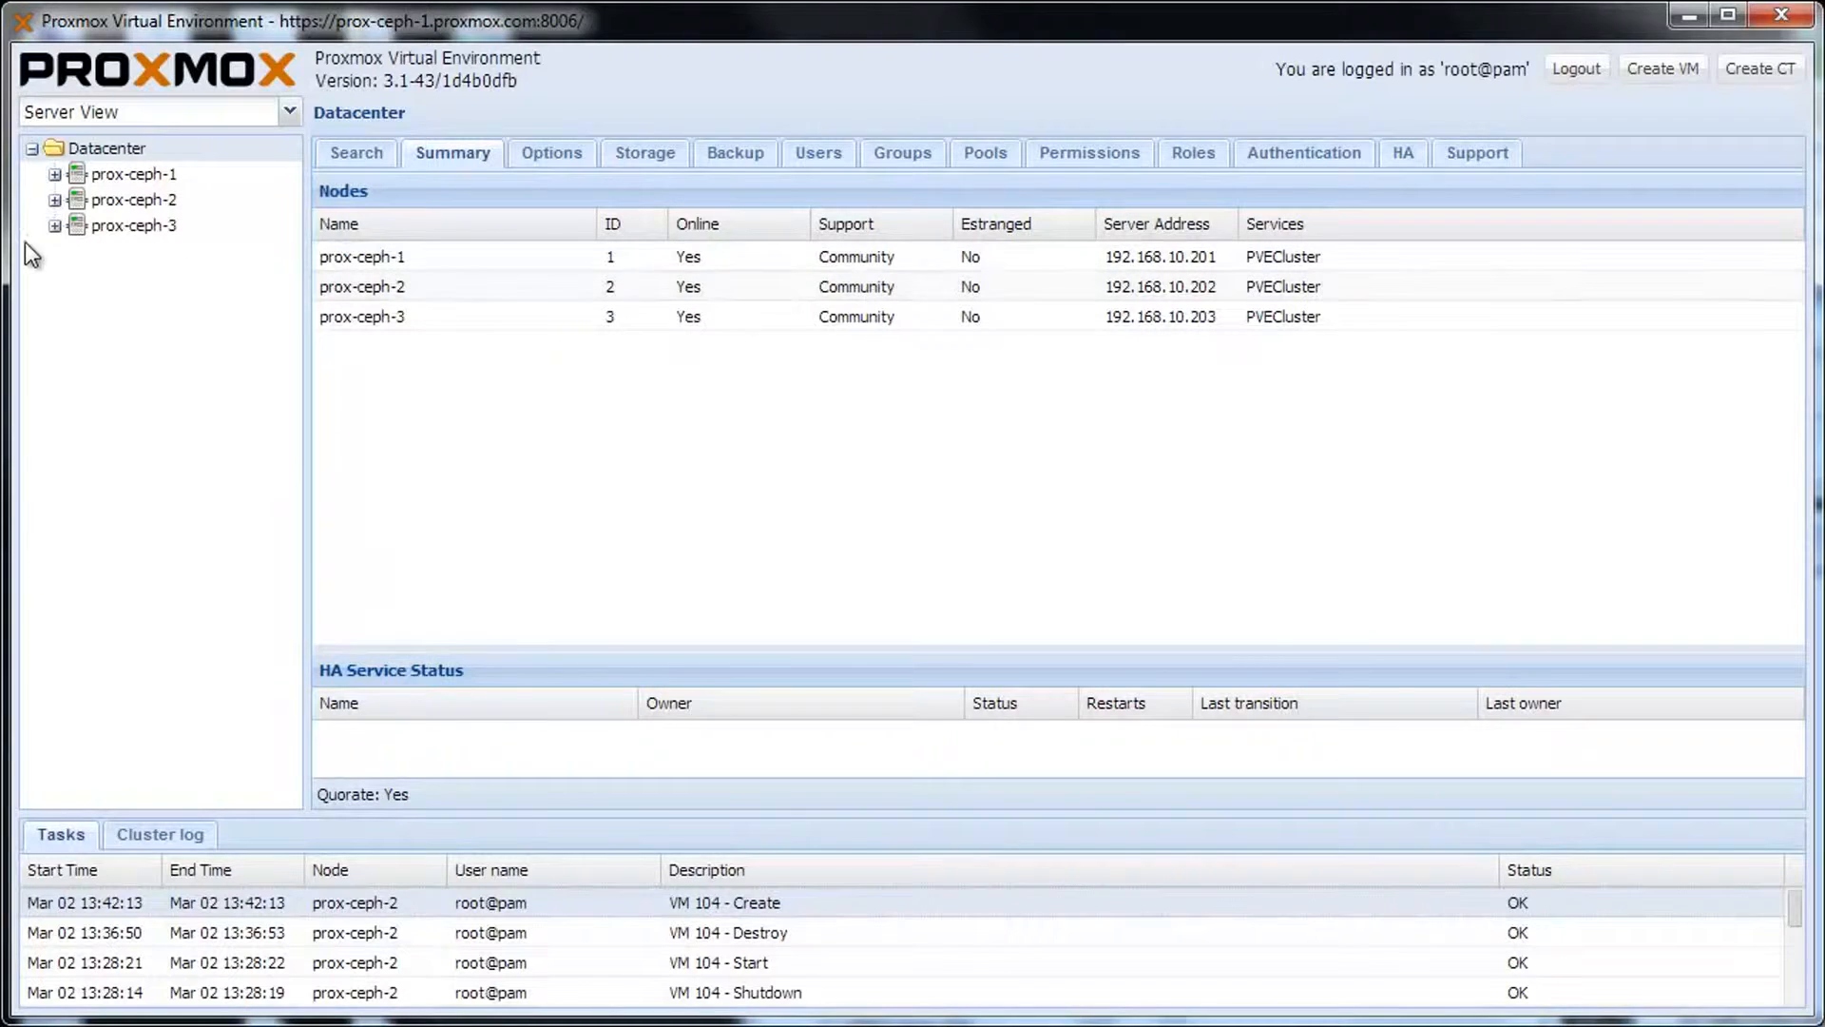
{"action": "left_click", "coordinate": [54, 200]}
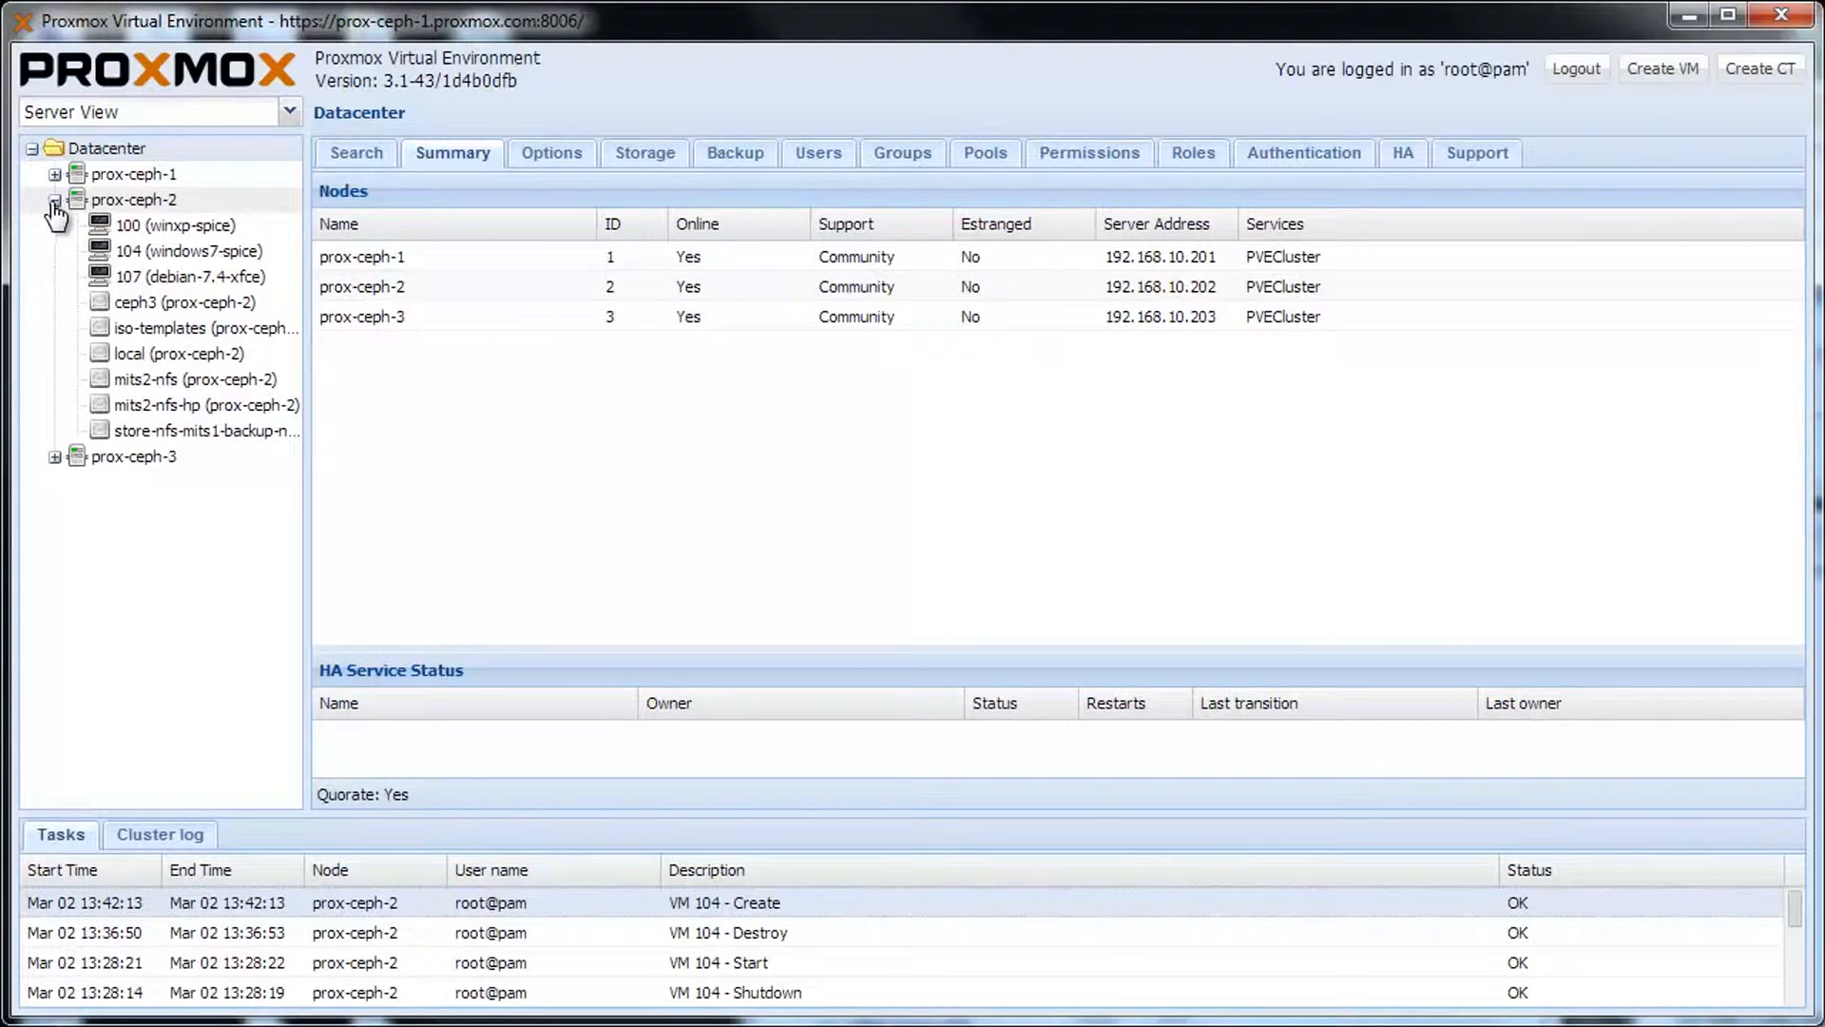
{"action": "left_click", "coordinate": [166, 252]}
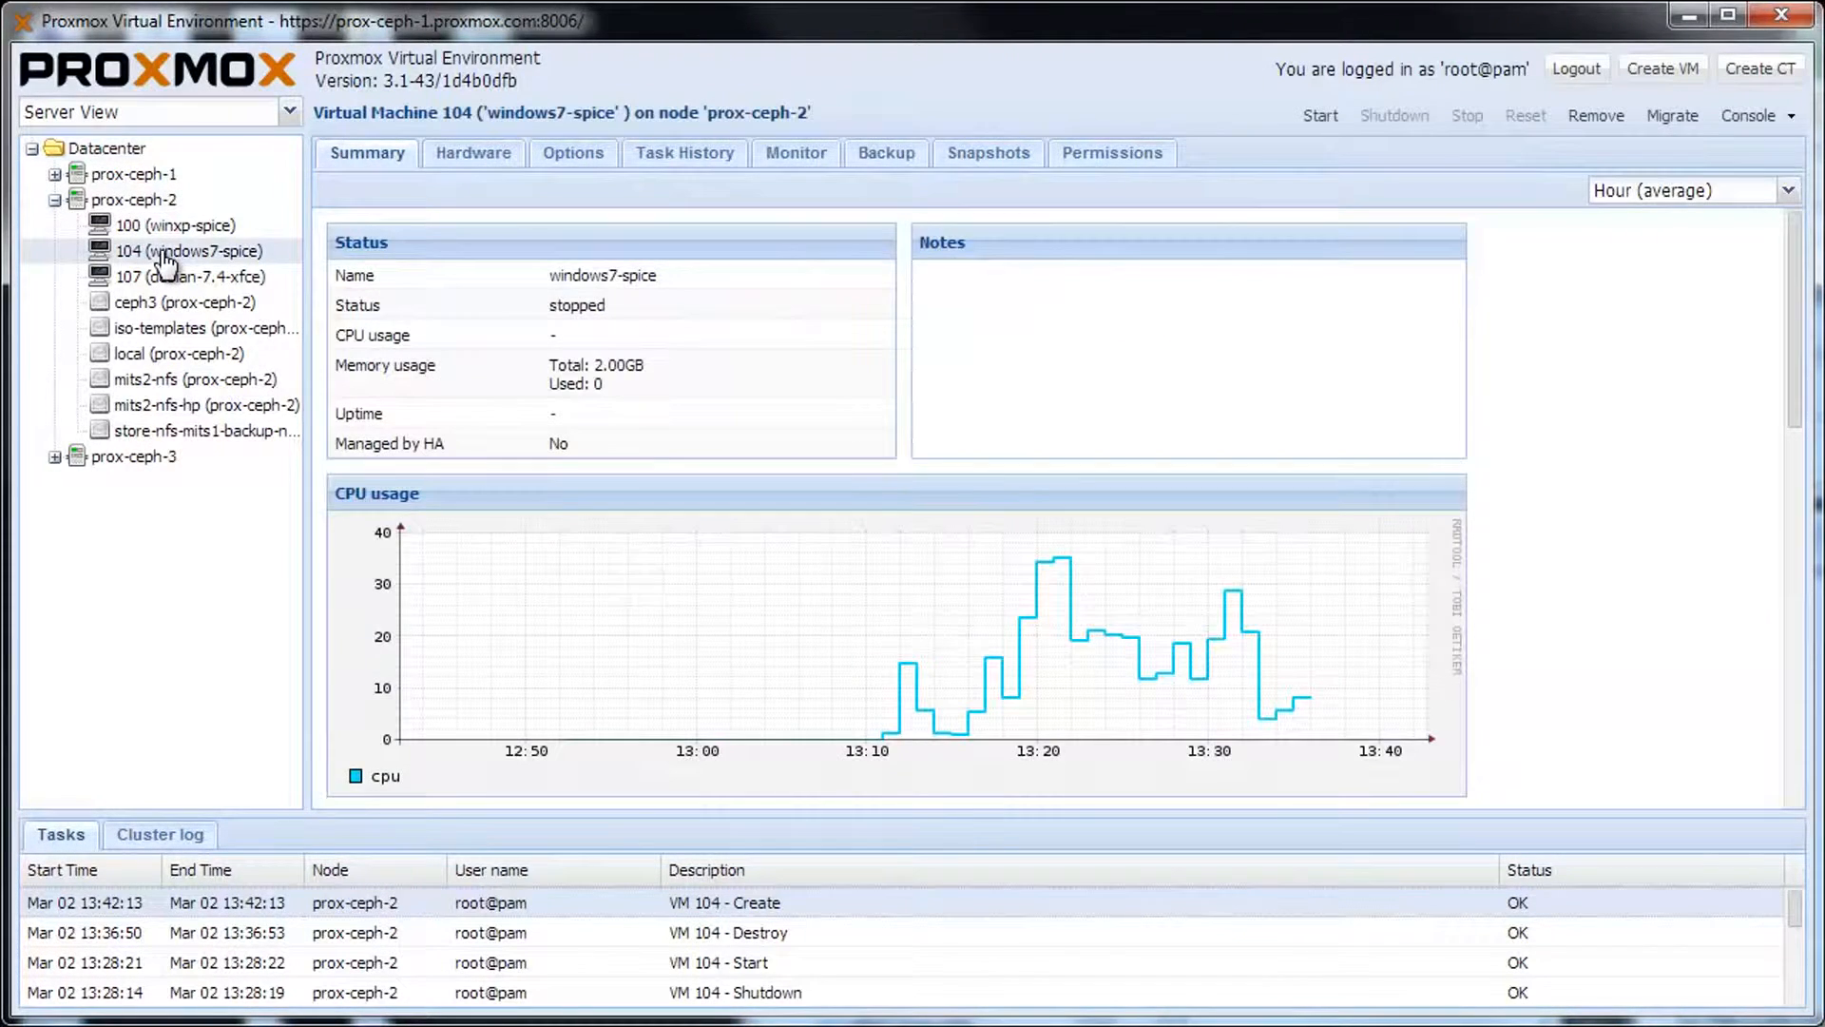
Switch VM 104's Display graphic card from Default to SPICE in its hardware list.
{"action": "left_click", "coordinate": [487, 159]}
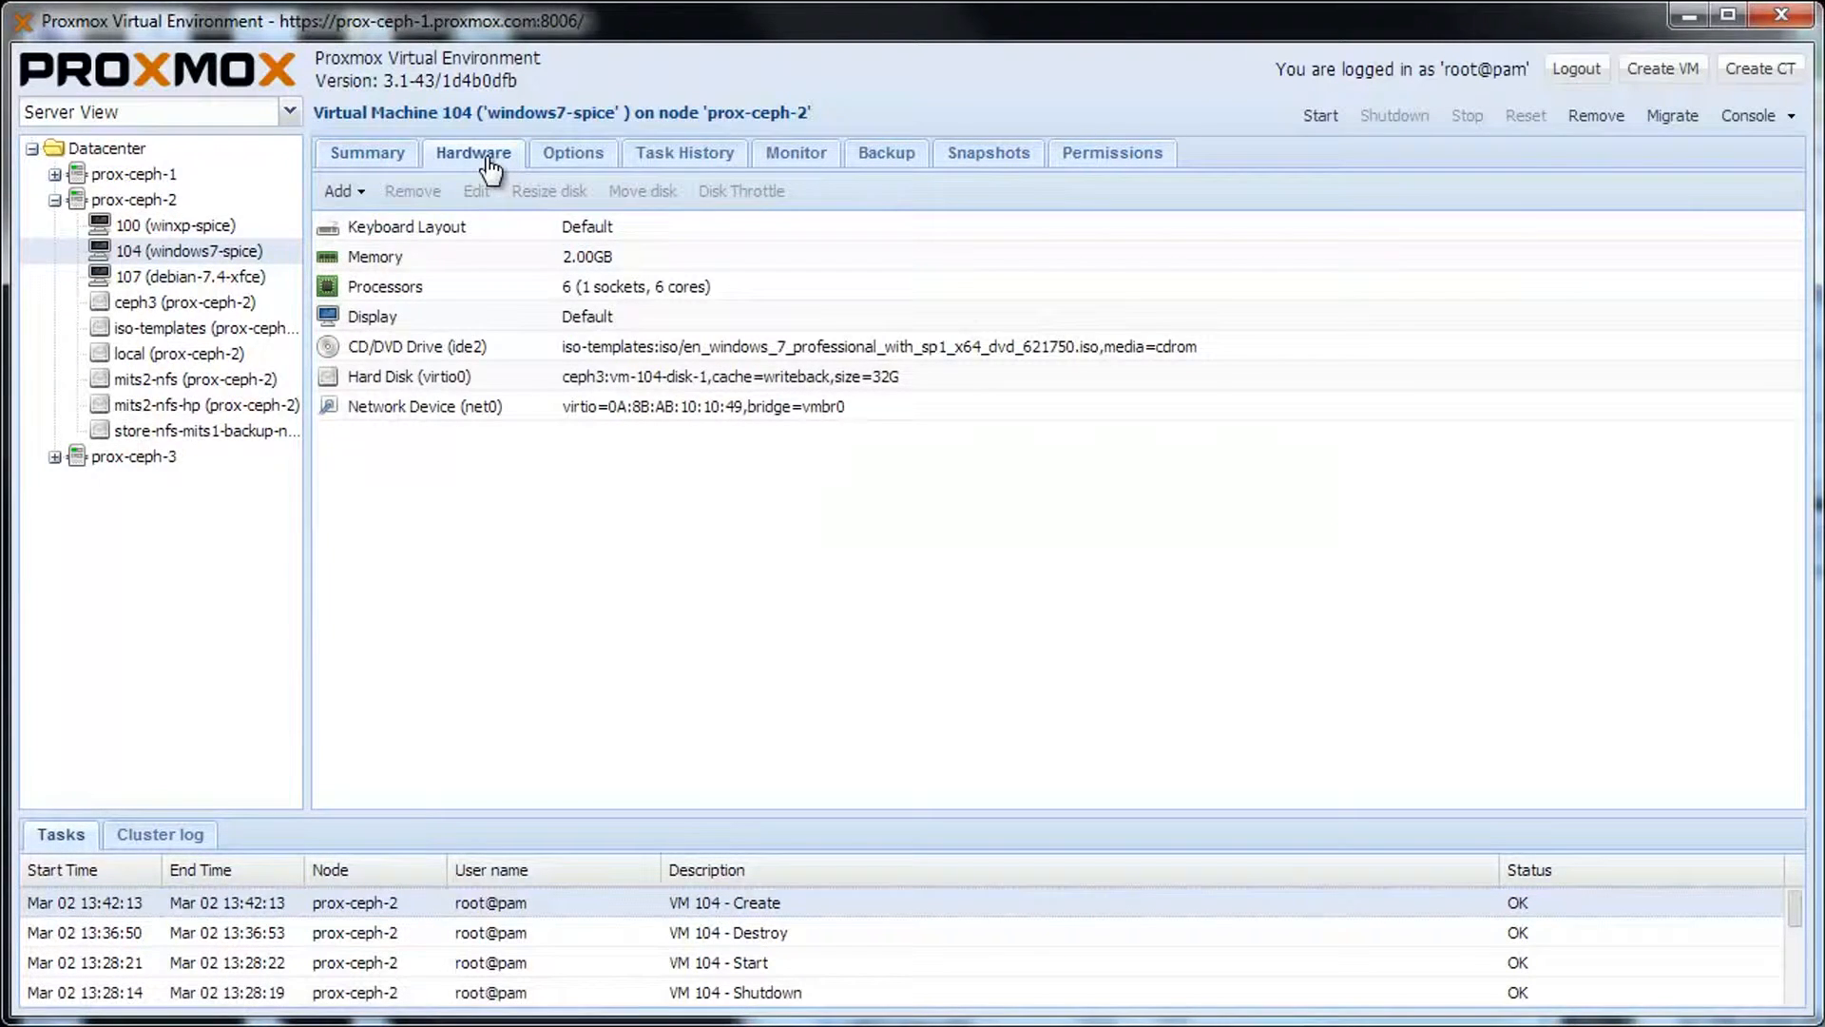
{"action": "double_click", "coordinate": [505, 317]}
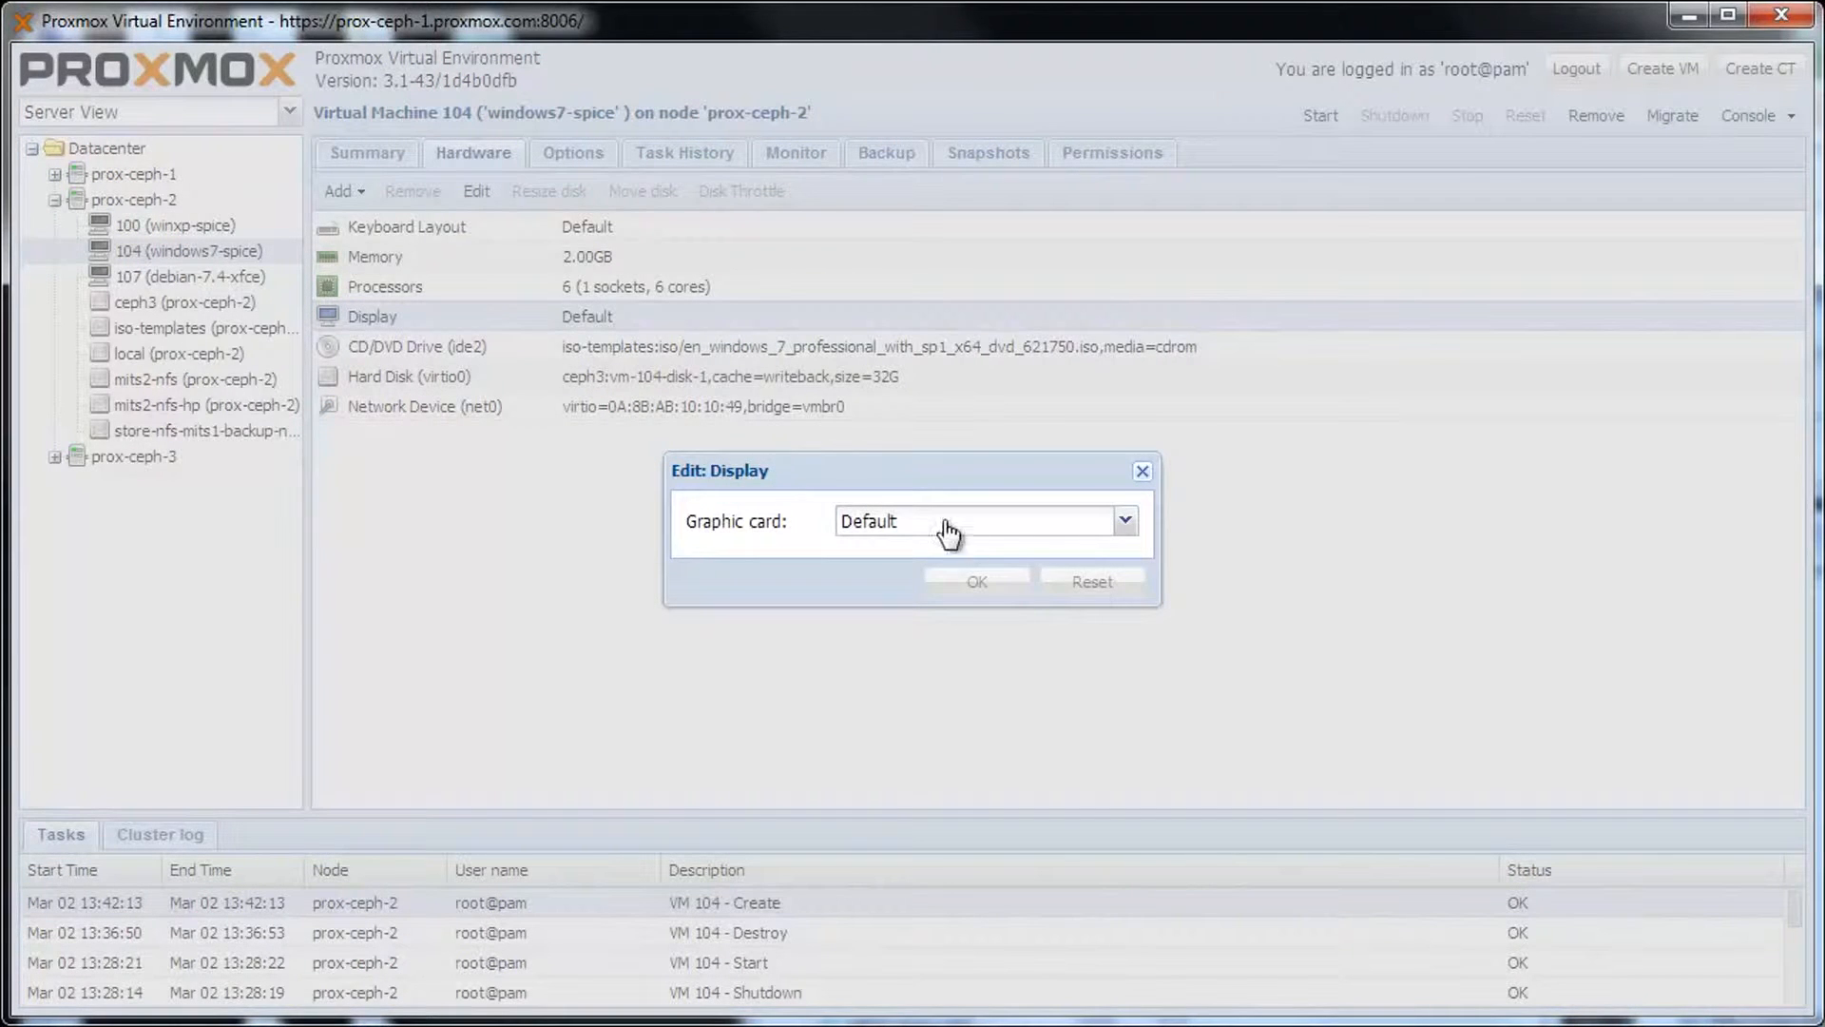
{"action": "left_click", "coordinate": [1125, 524]}
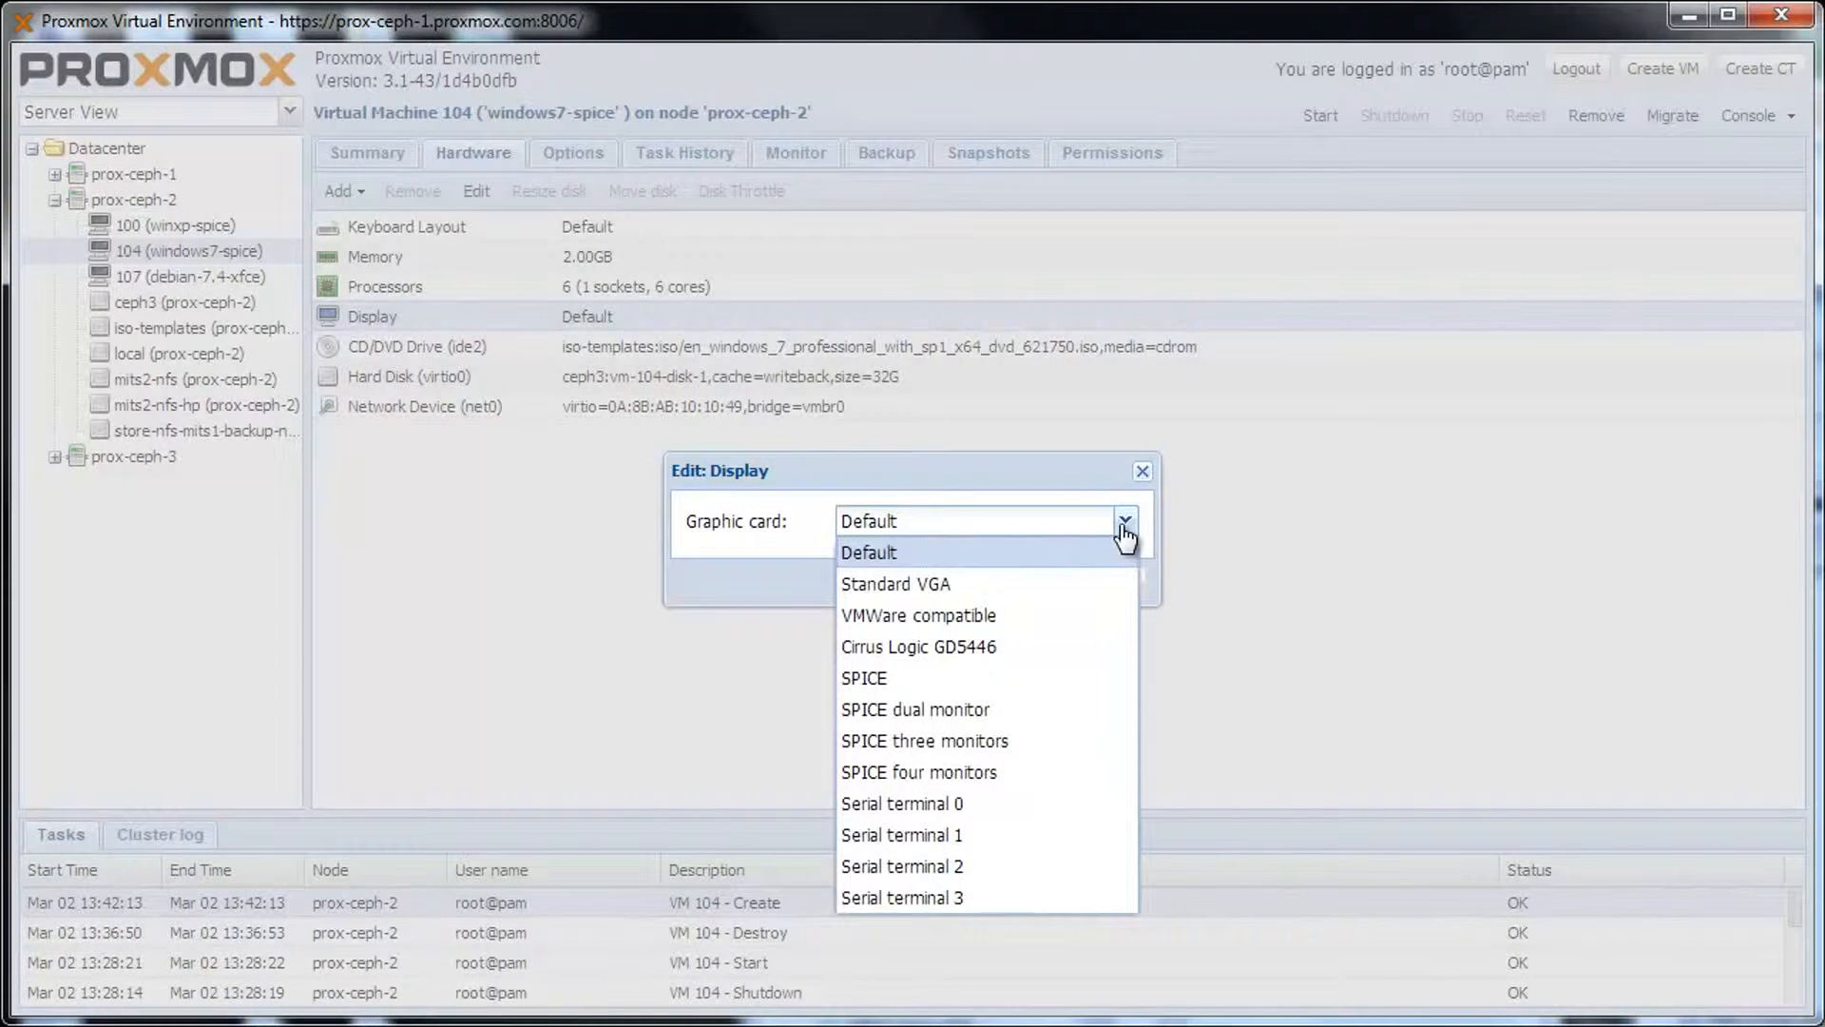
{"action": "left_click", "coordinate": [1085, 679]}
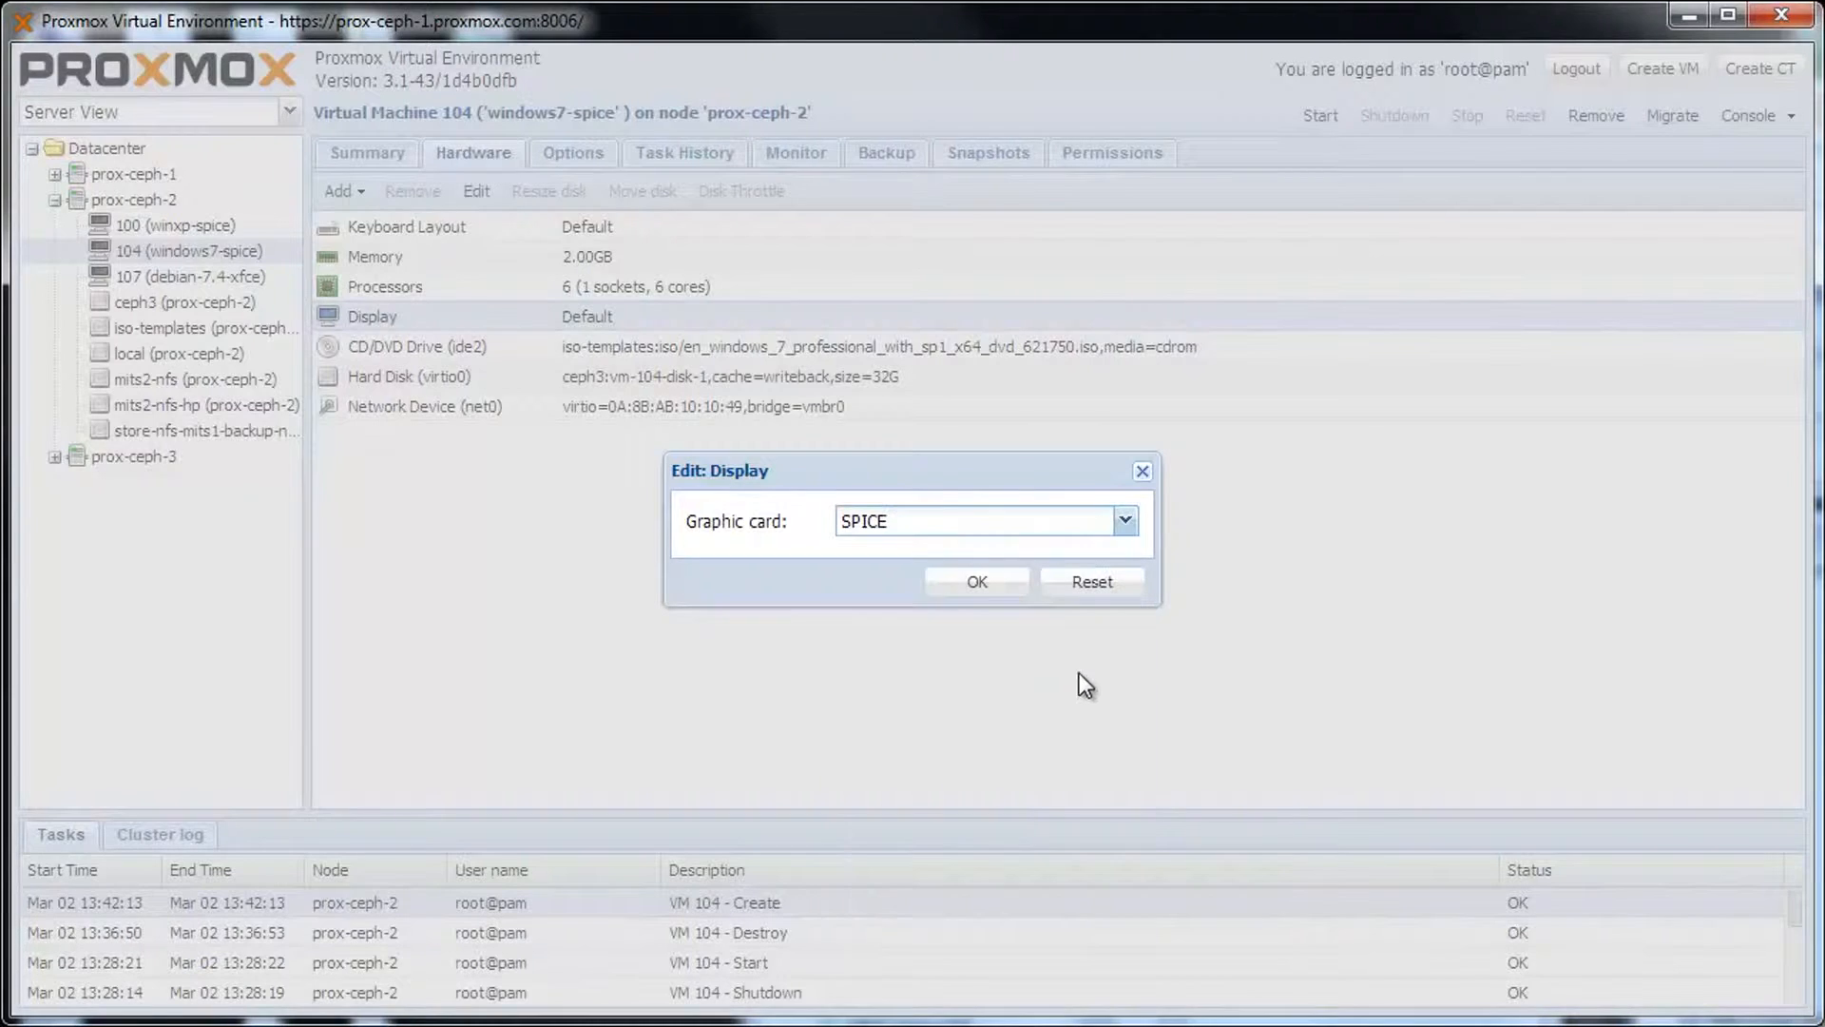
{"action": "left_click", "coordinate": [1015, 594]}
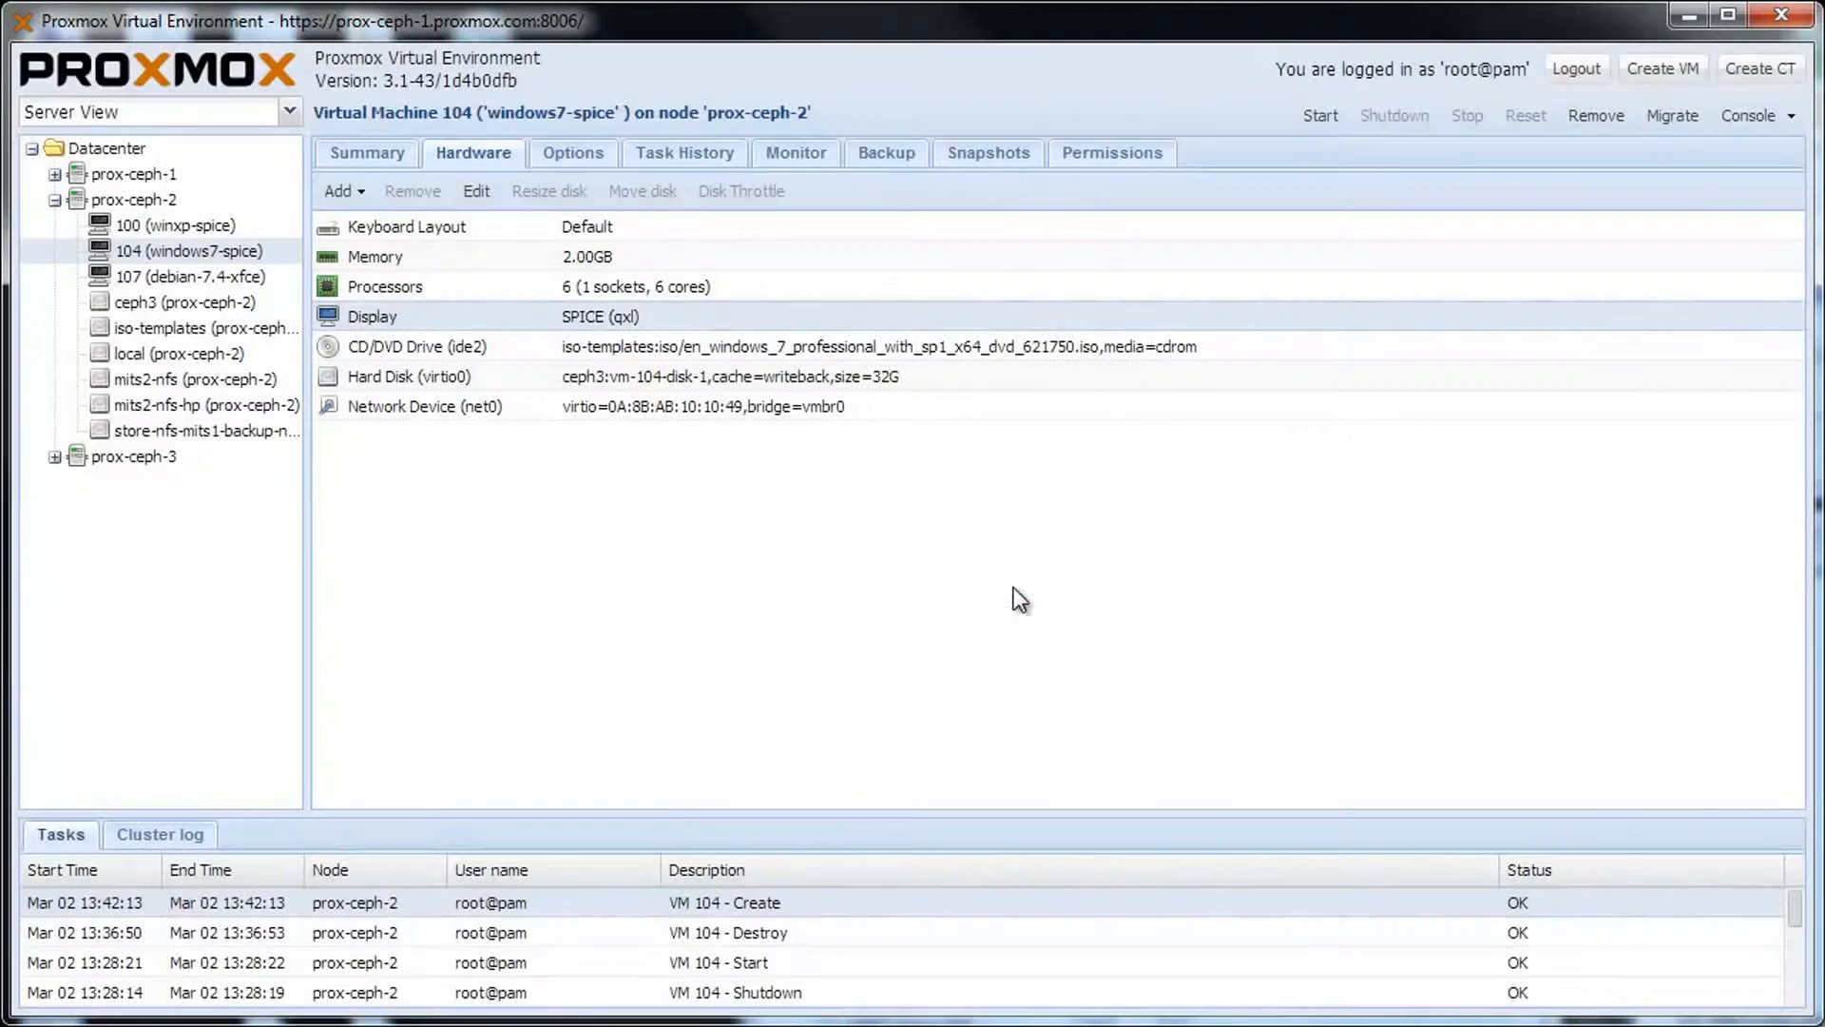
{"action": "left_click", "coordinate": [370, 199]}
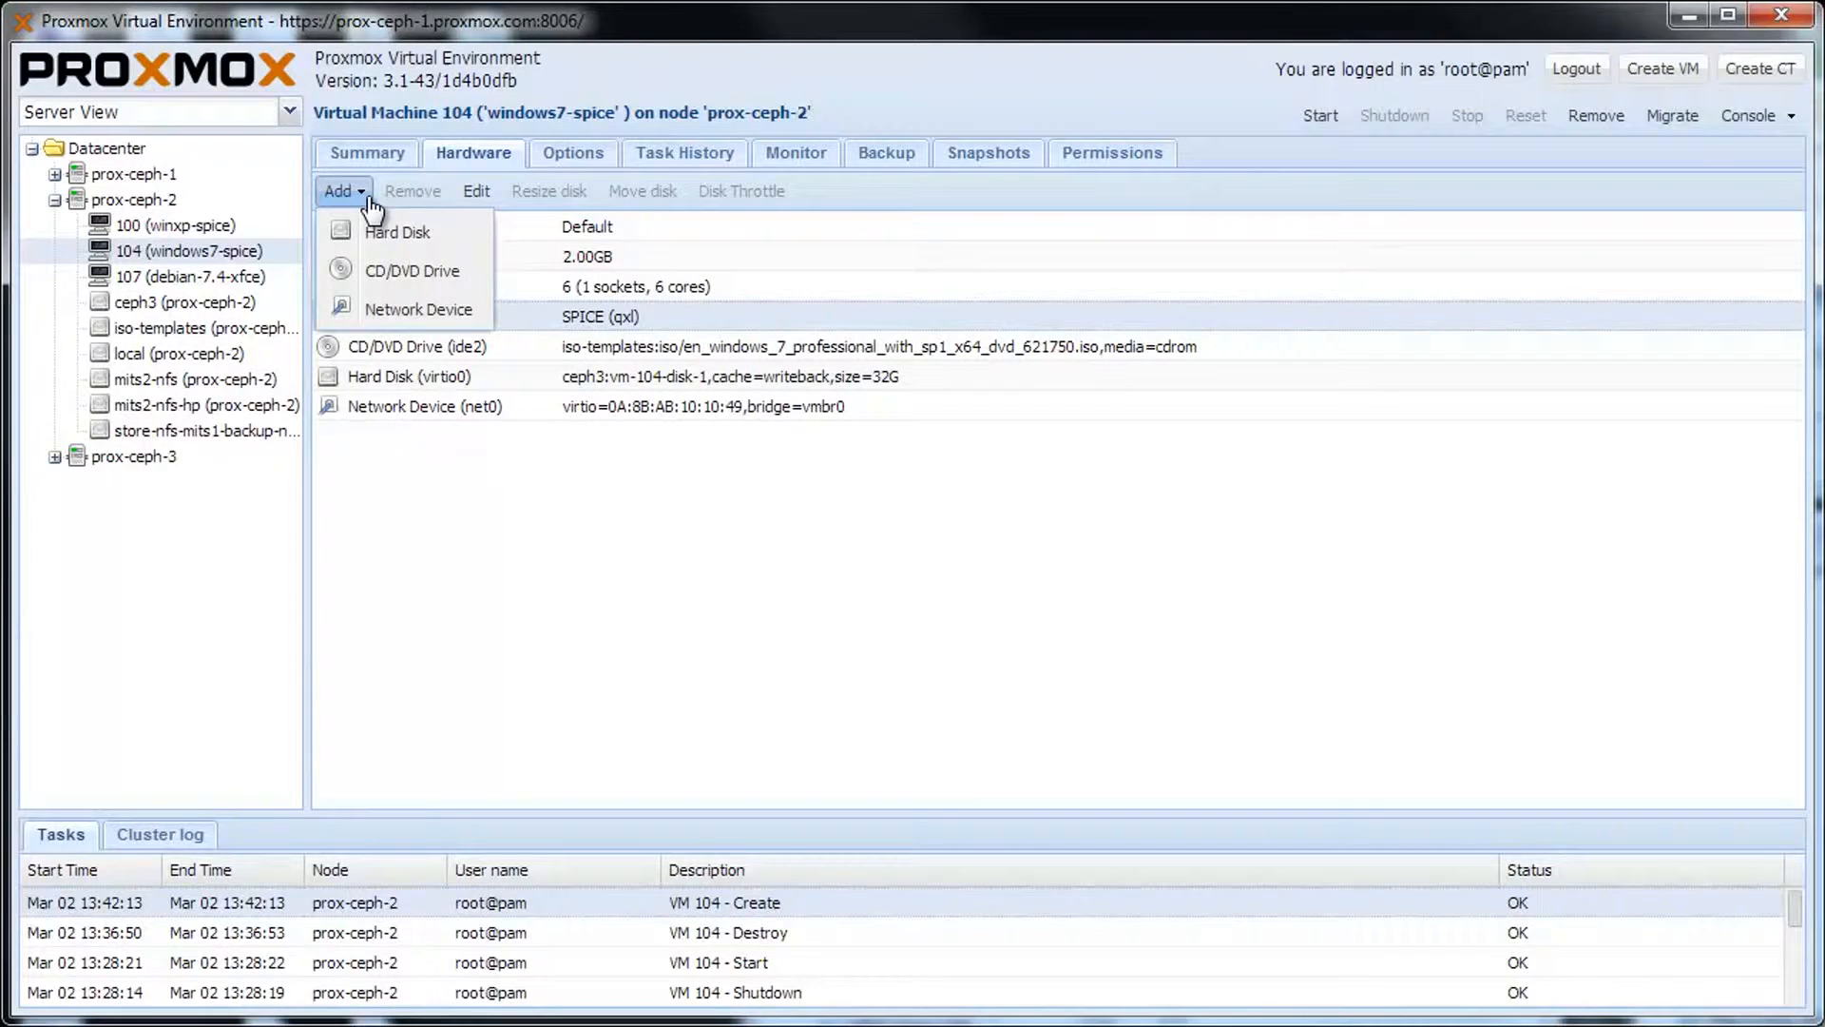
Add a CD/DVD drive with virtio-win-0.1-74.iso from local storage, then start VM 104.
{"action": "left_click", "coordinate": [411, 274]}
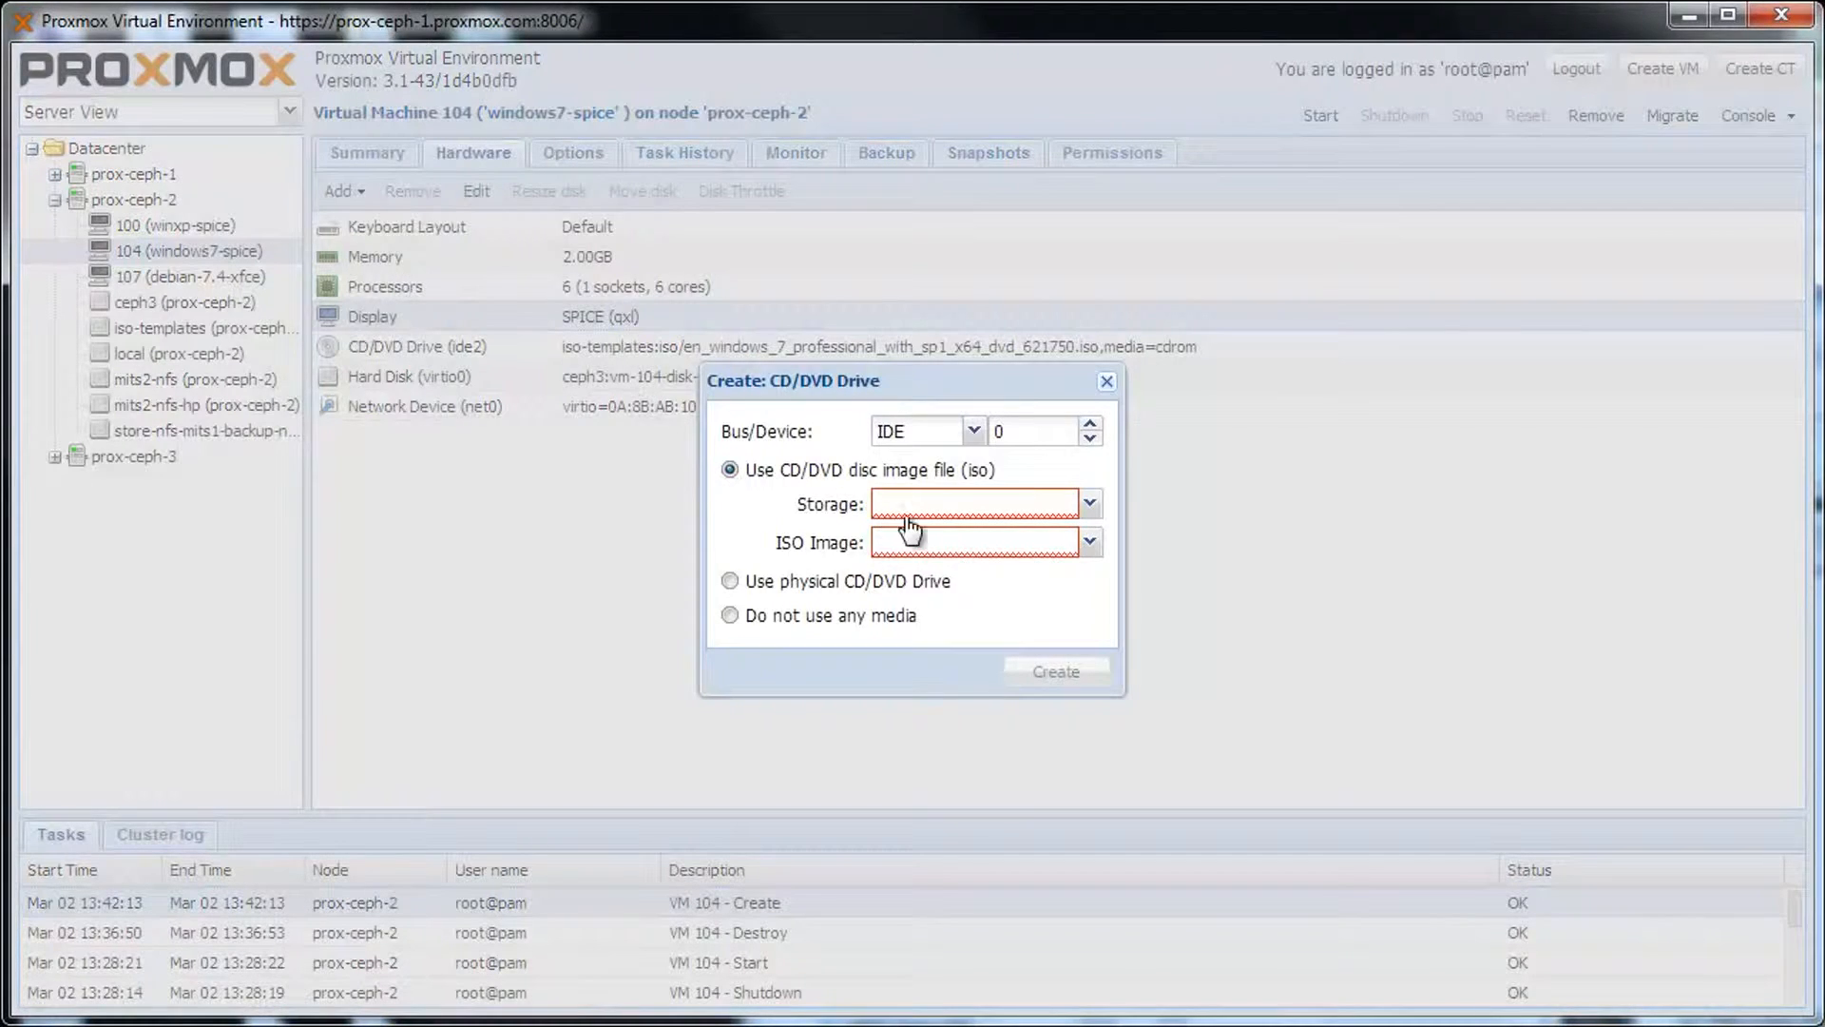
{"action": "left_click", "coordinate": [955, 518]}
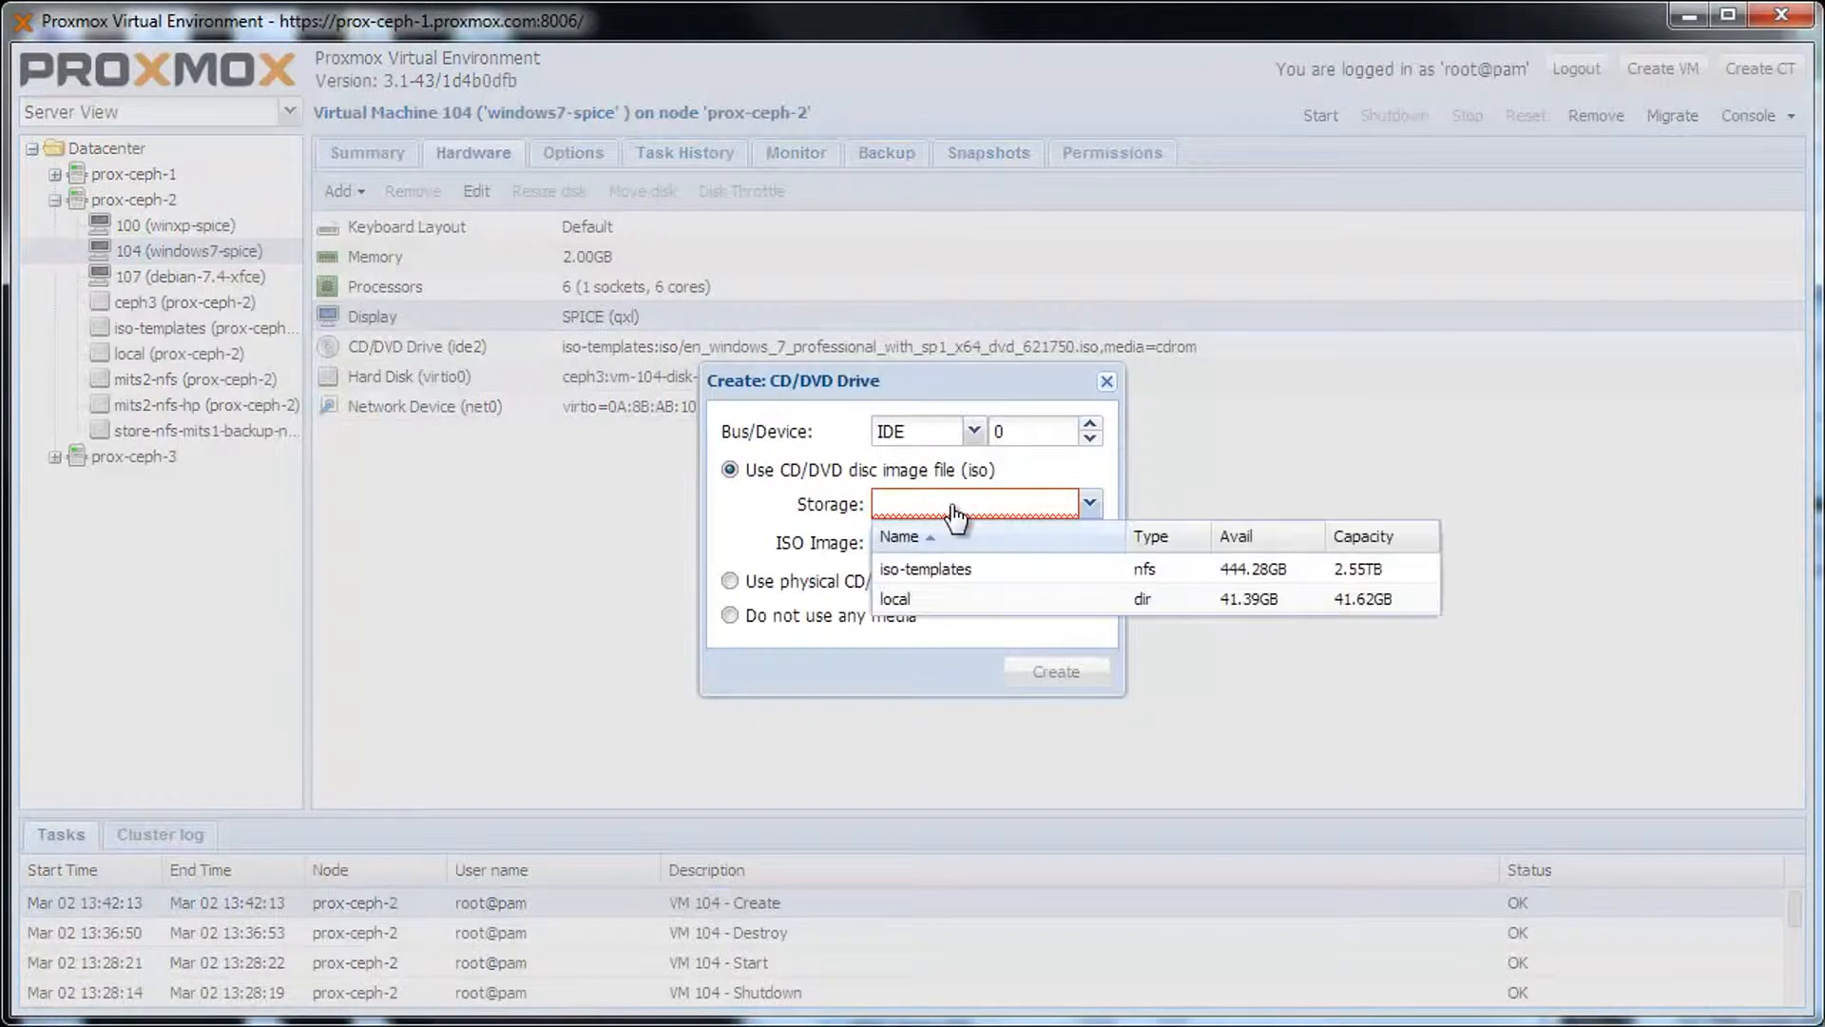
{"action": "left_click", "coordinate": [934, 594]}
{"action": "left_click", "coordinate": [1092, 546]}
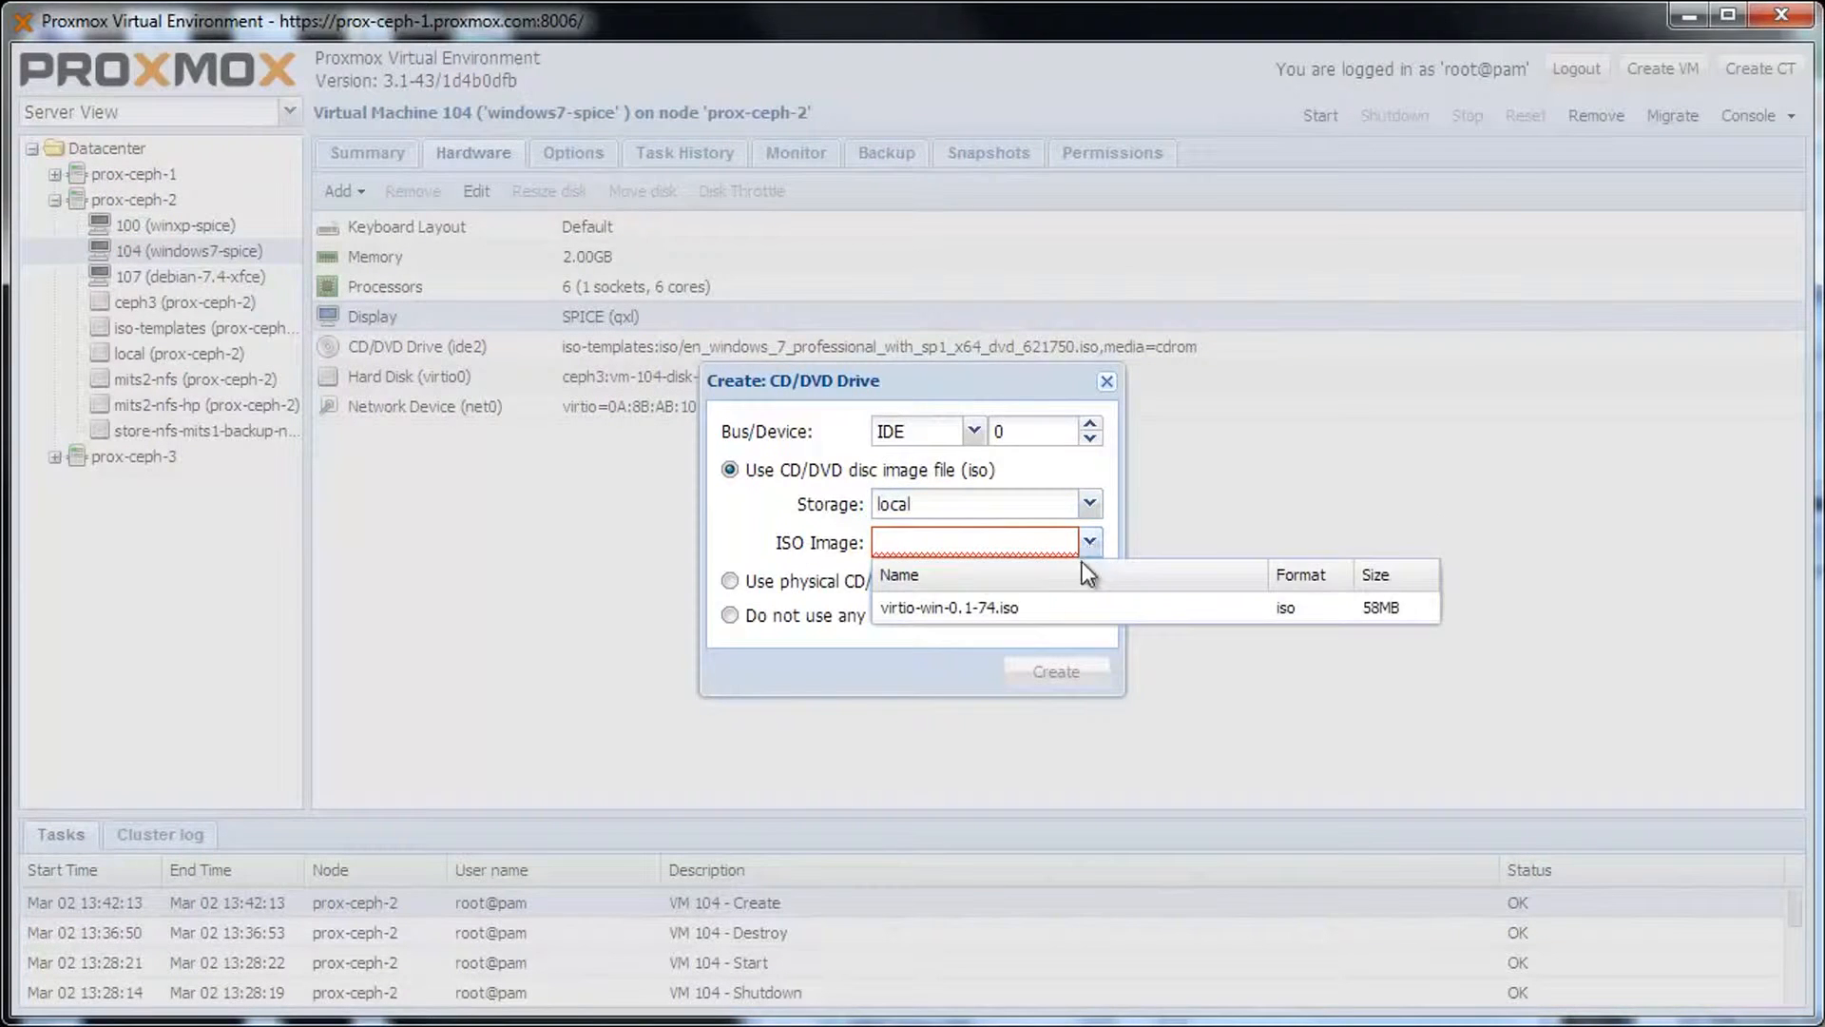
{"action": "left_click", "coordinate": [1020, 609]}
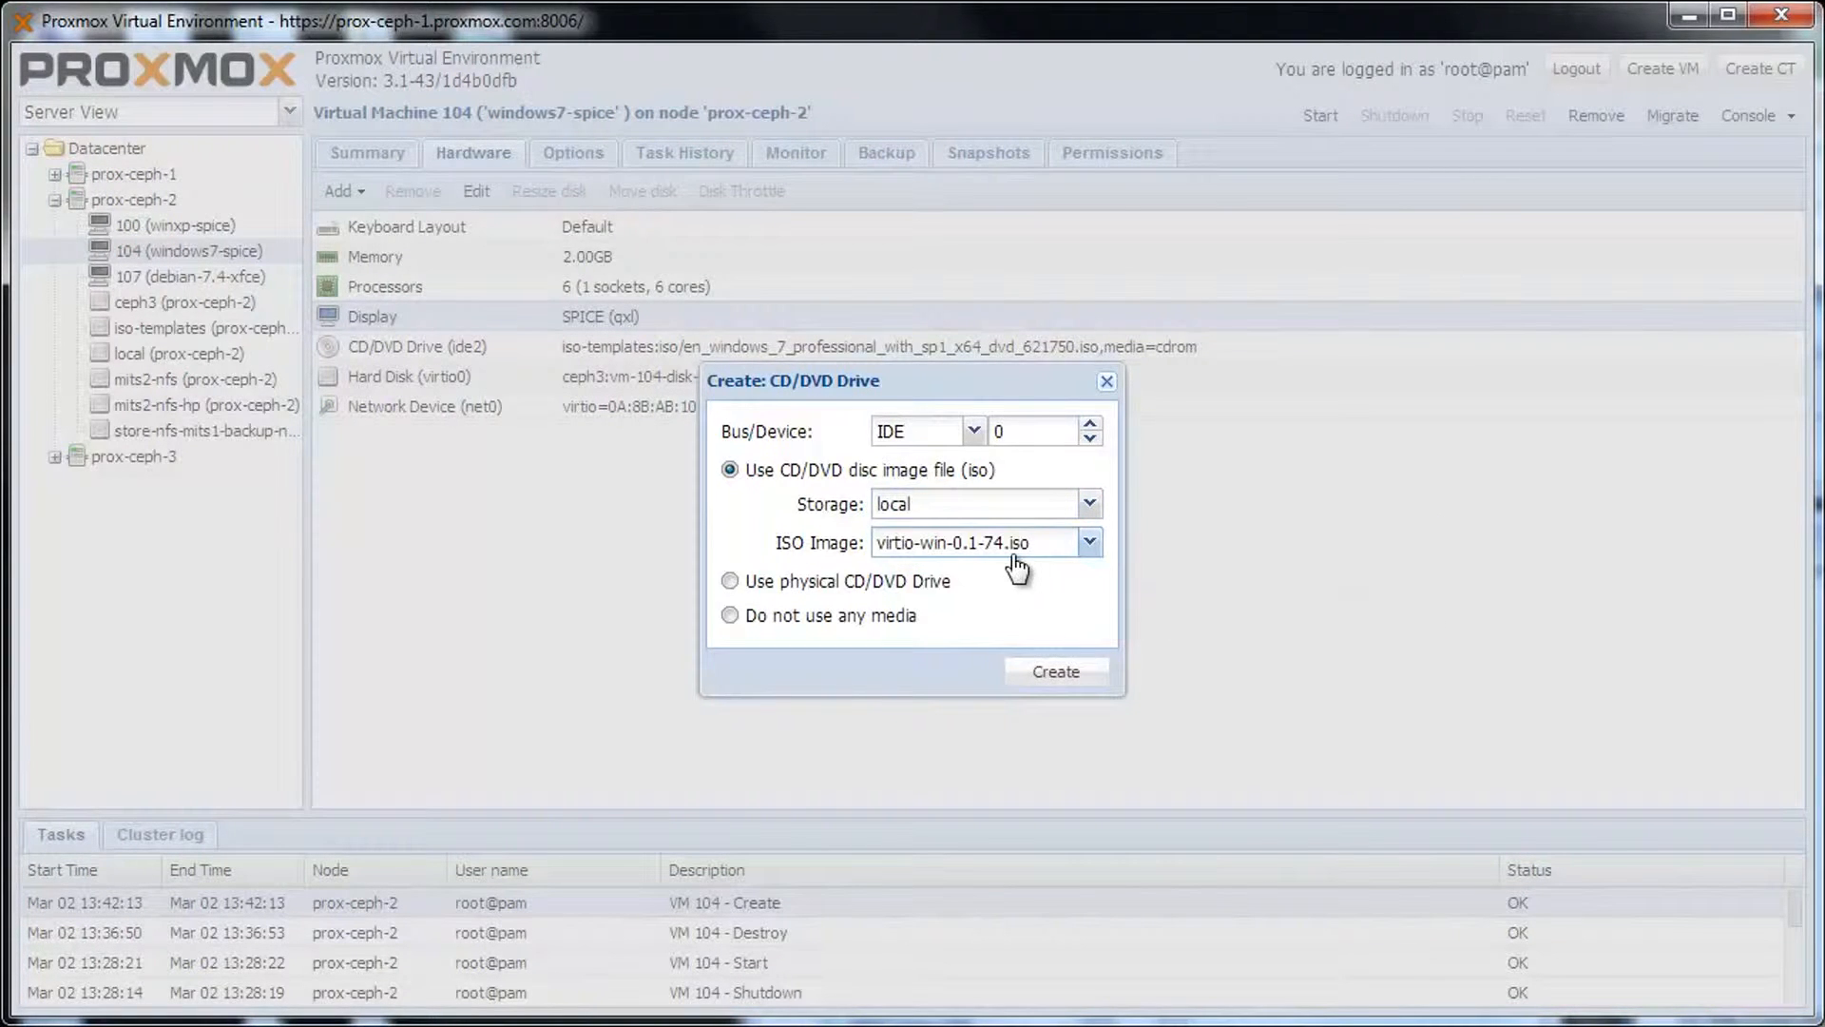
{"action": "left_click", "coordinate": [1051, 673]}
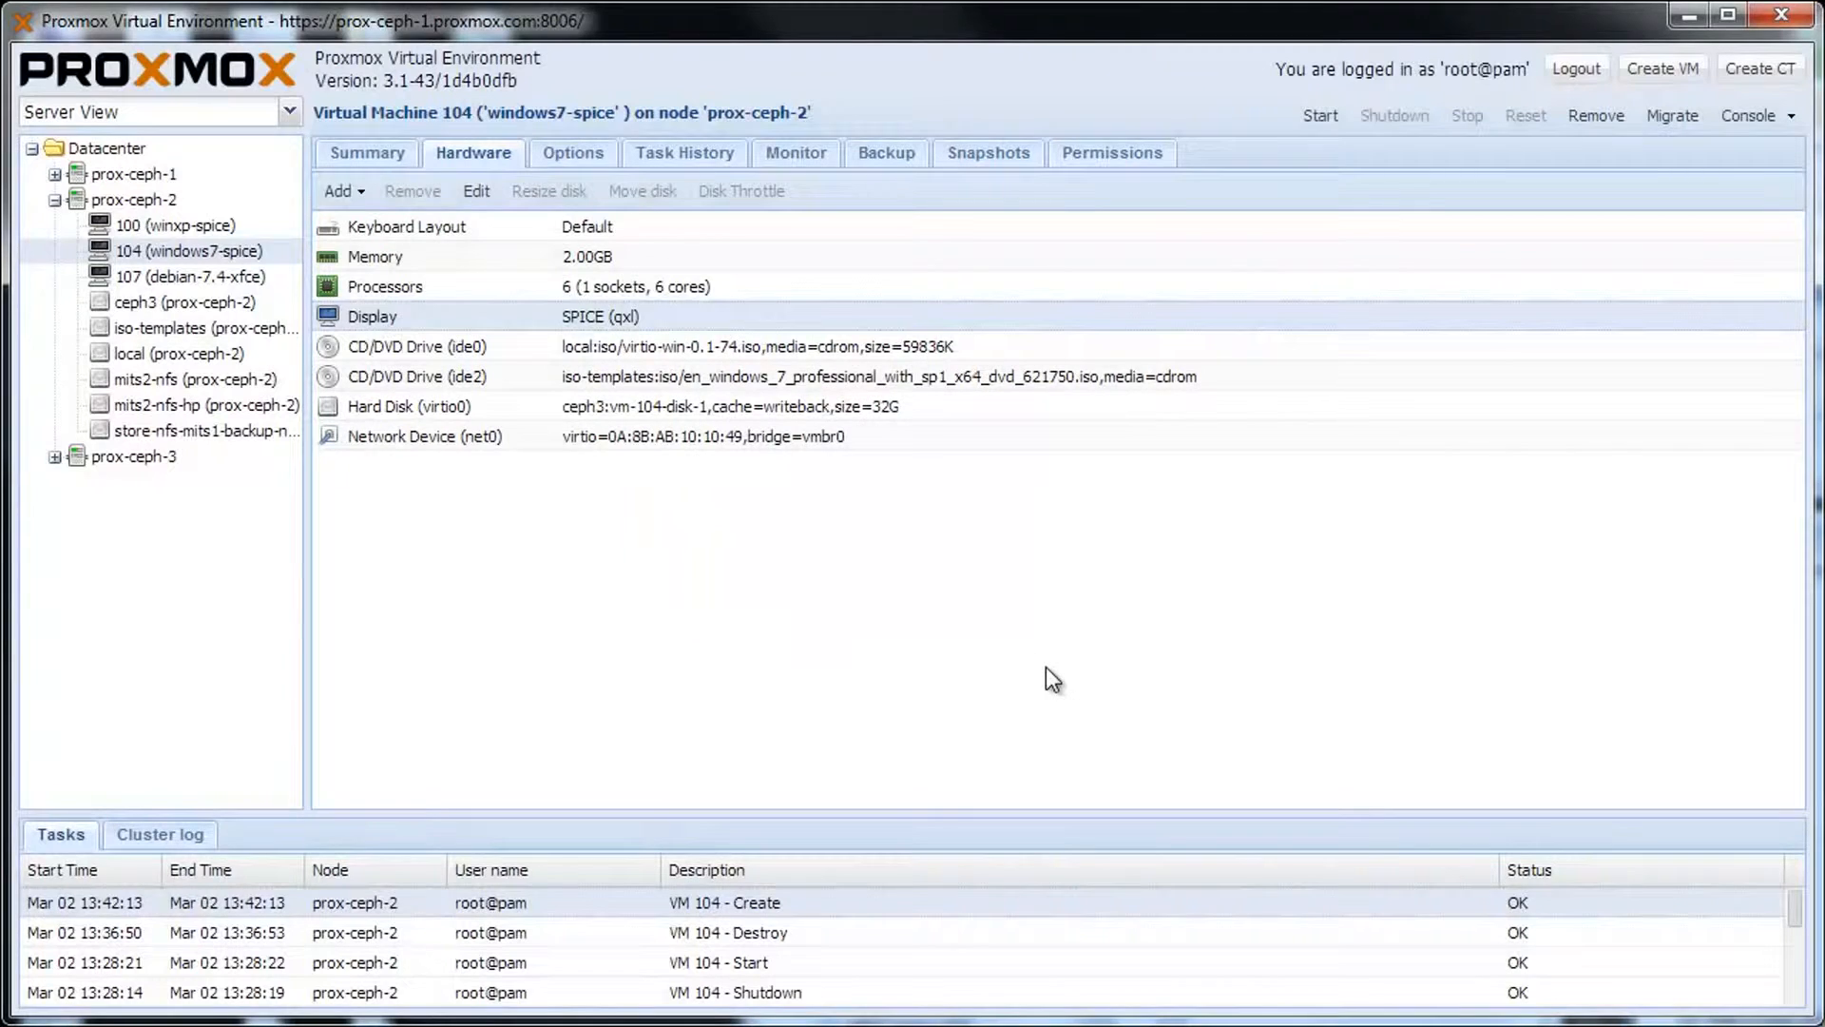
{"action": "left_click", "coordinate": [1321, 118]}
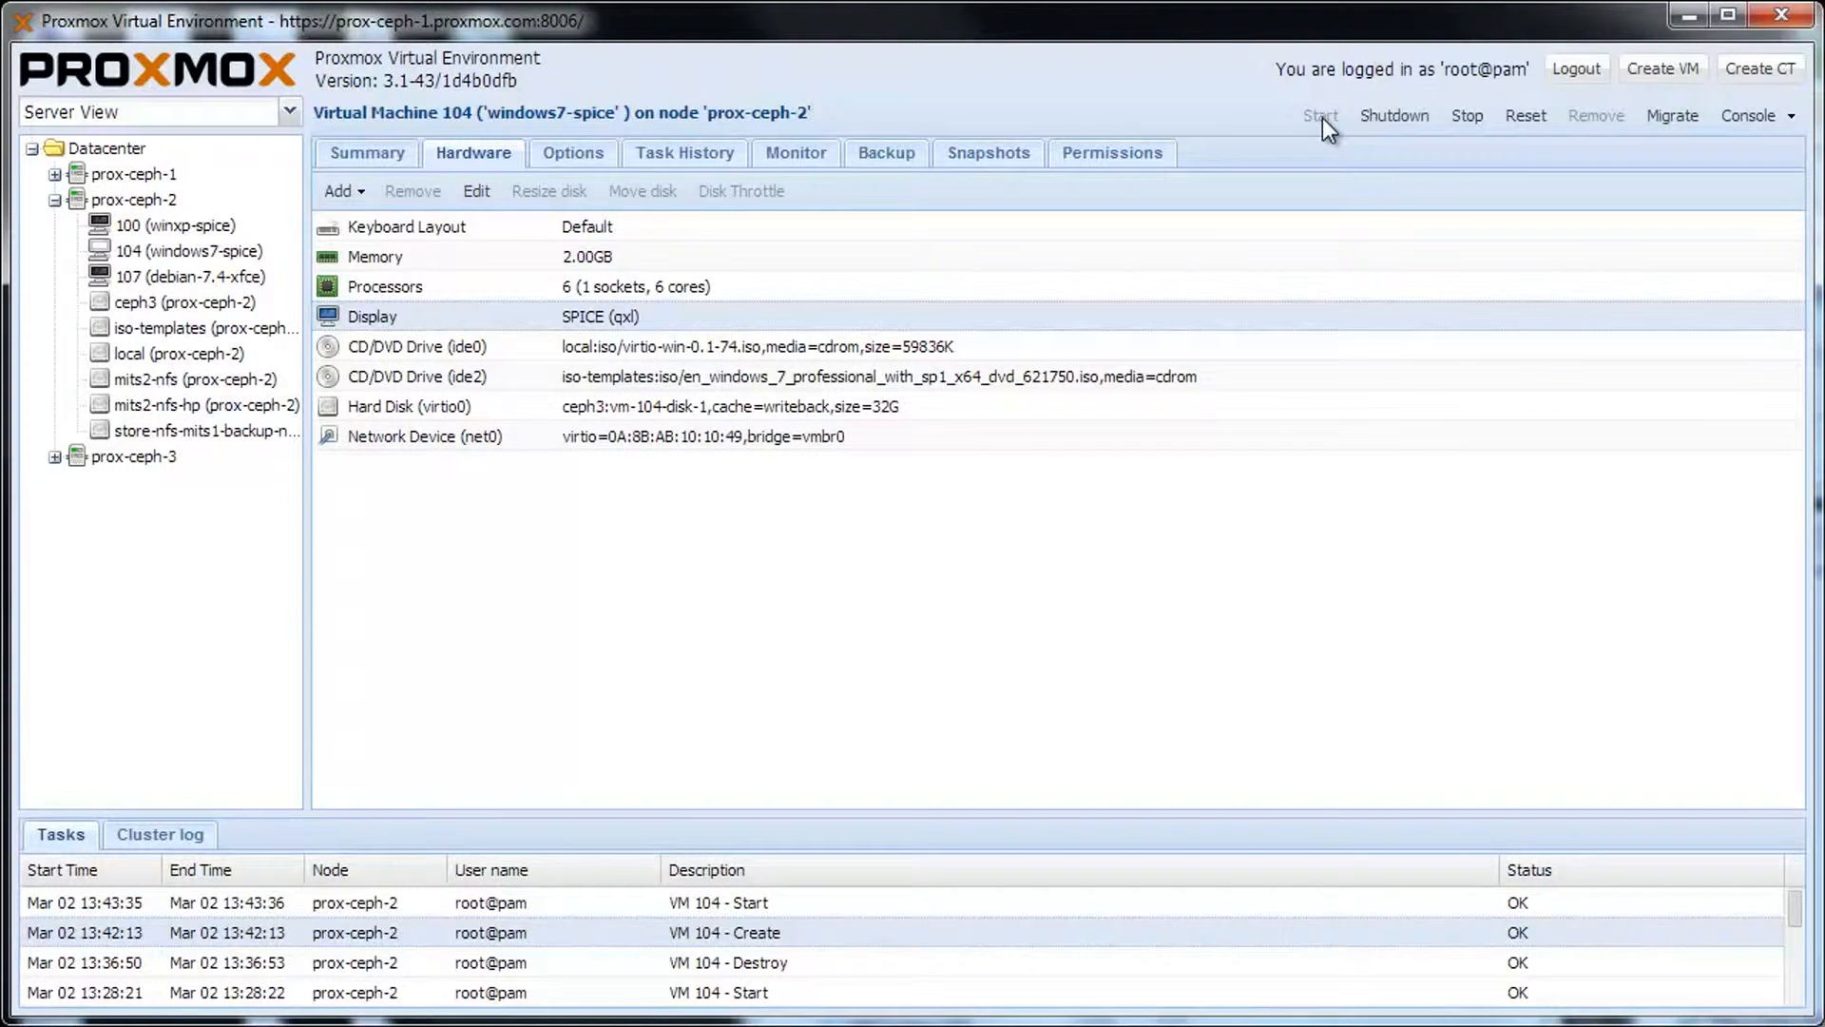
Open VM 104's console in Remote Viewer and continue setup with German (Austria) time format.
{"action": "left_click", "coordinate": [1749, 125]}
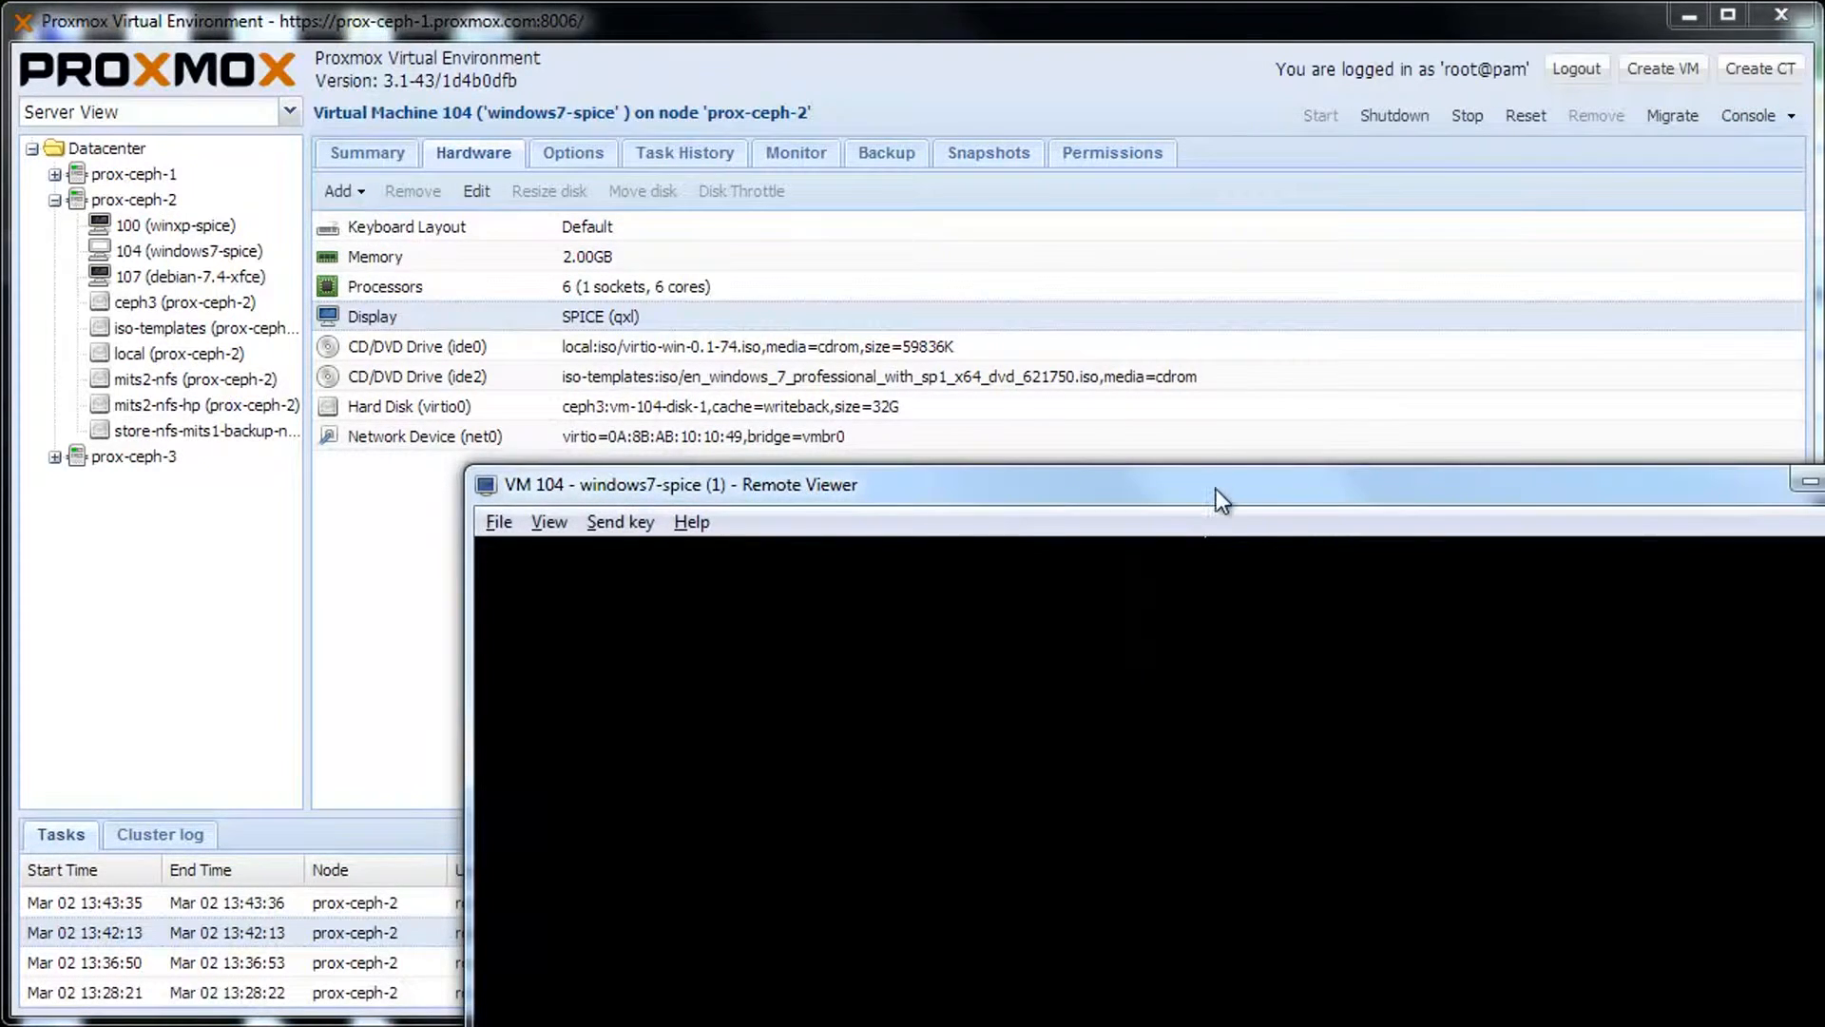
{"action": "left_click_drag", "start_coordinate": [1217, 489], "coordinate": [992, 161]}
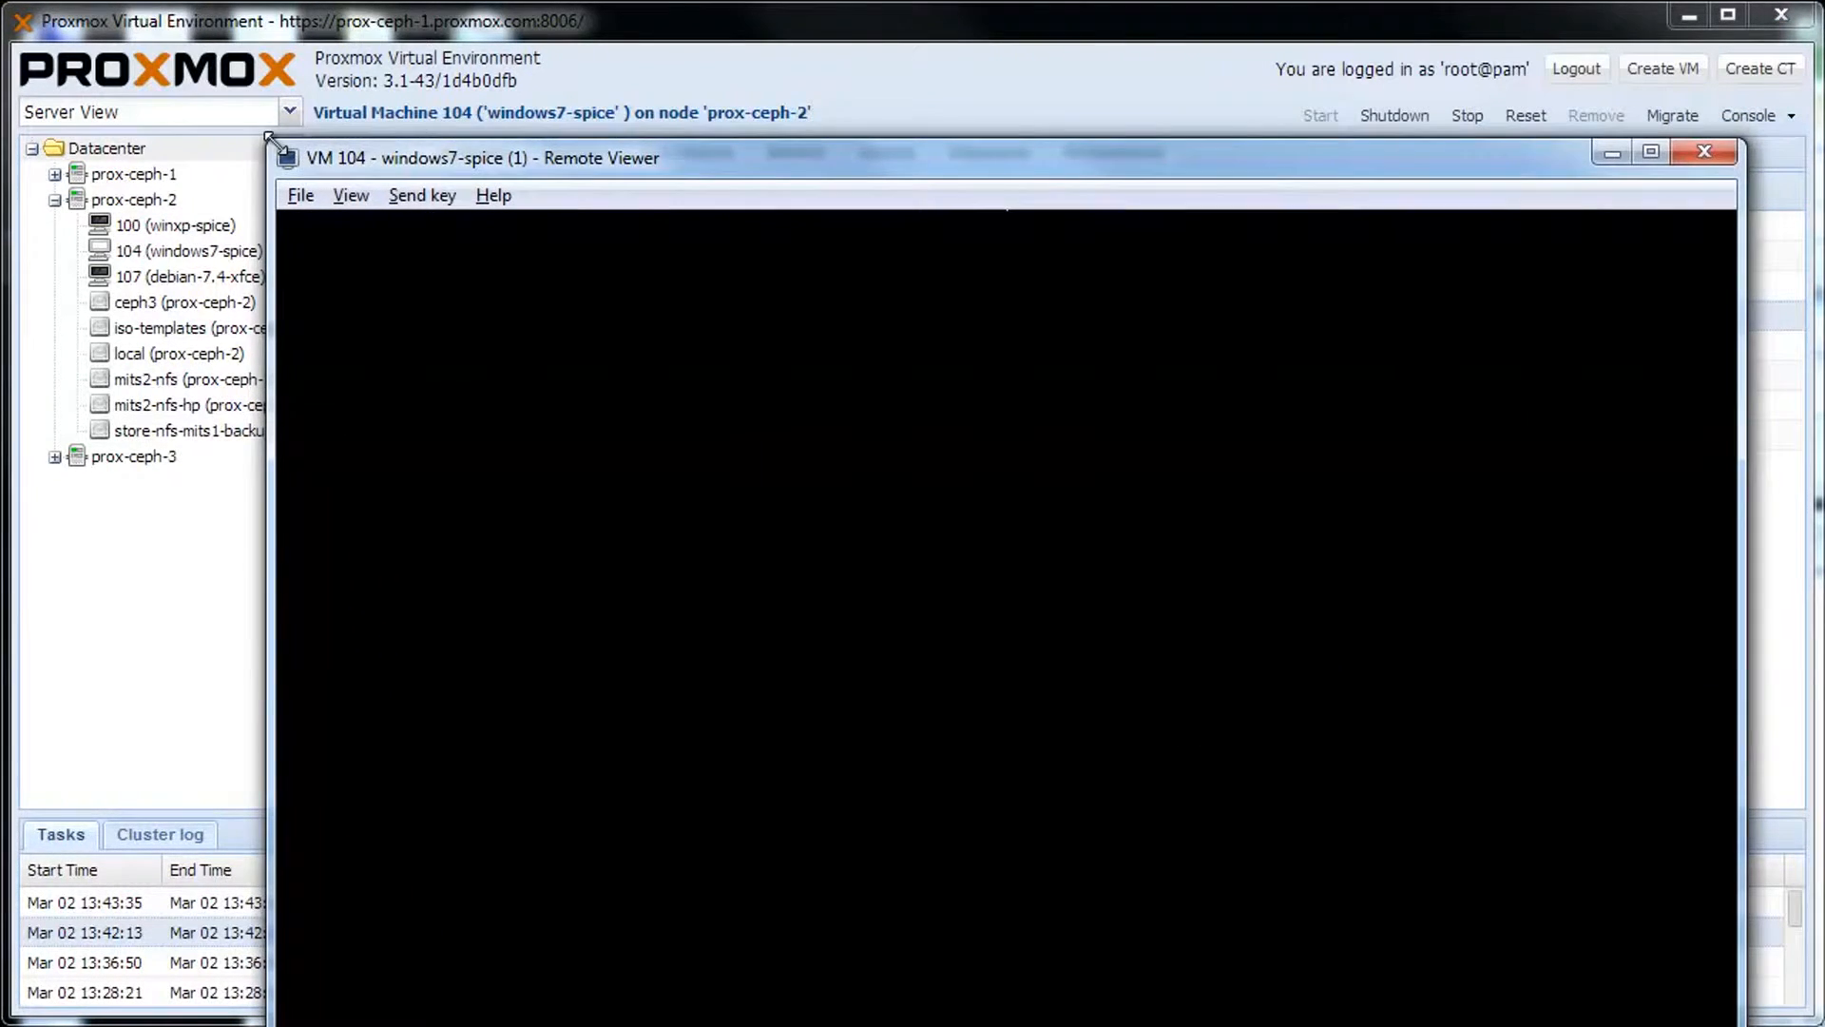
{"action": "left_click_drag", "start_coordinate": [307, 158], "coordinate": [469, 124]}
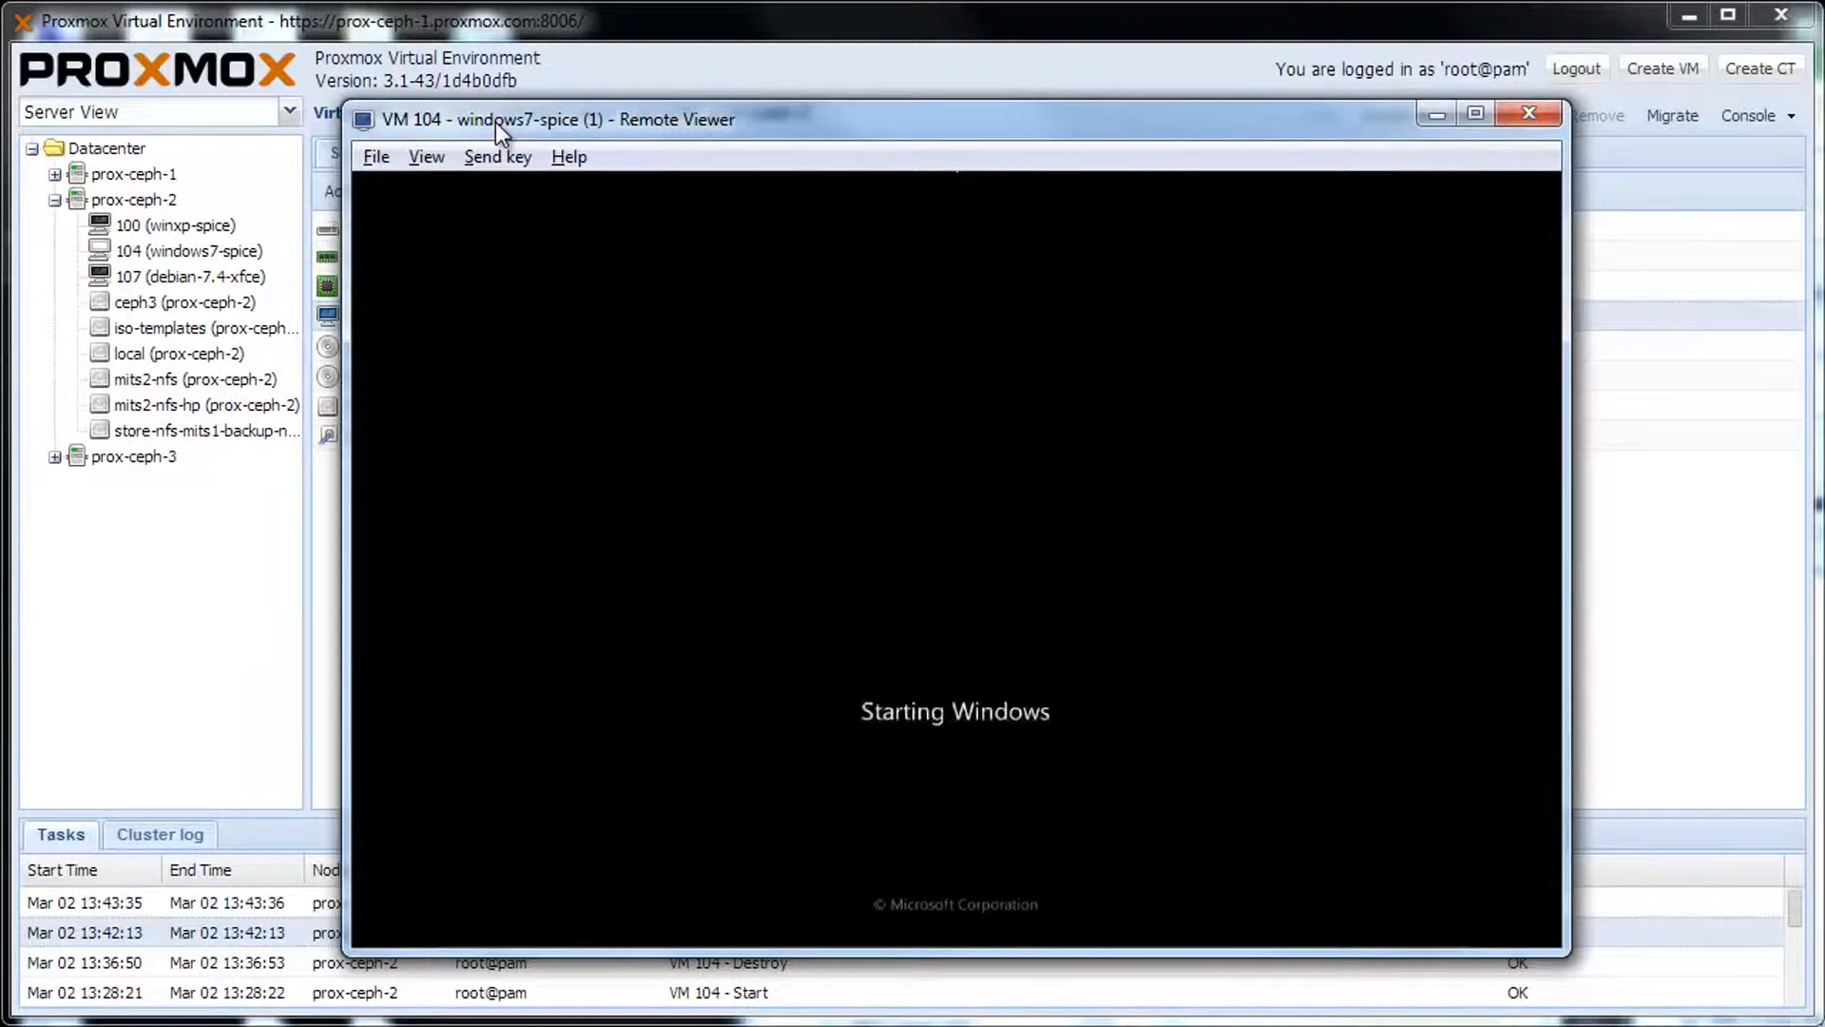
{"action": "left_click_drag", "start_coordinate": [494, 122], "coordinate": [464, 76]}
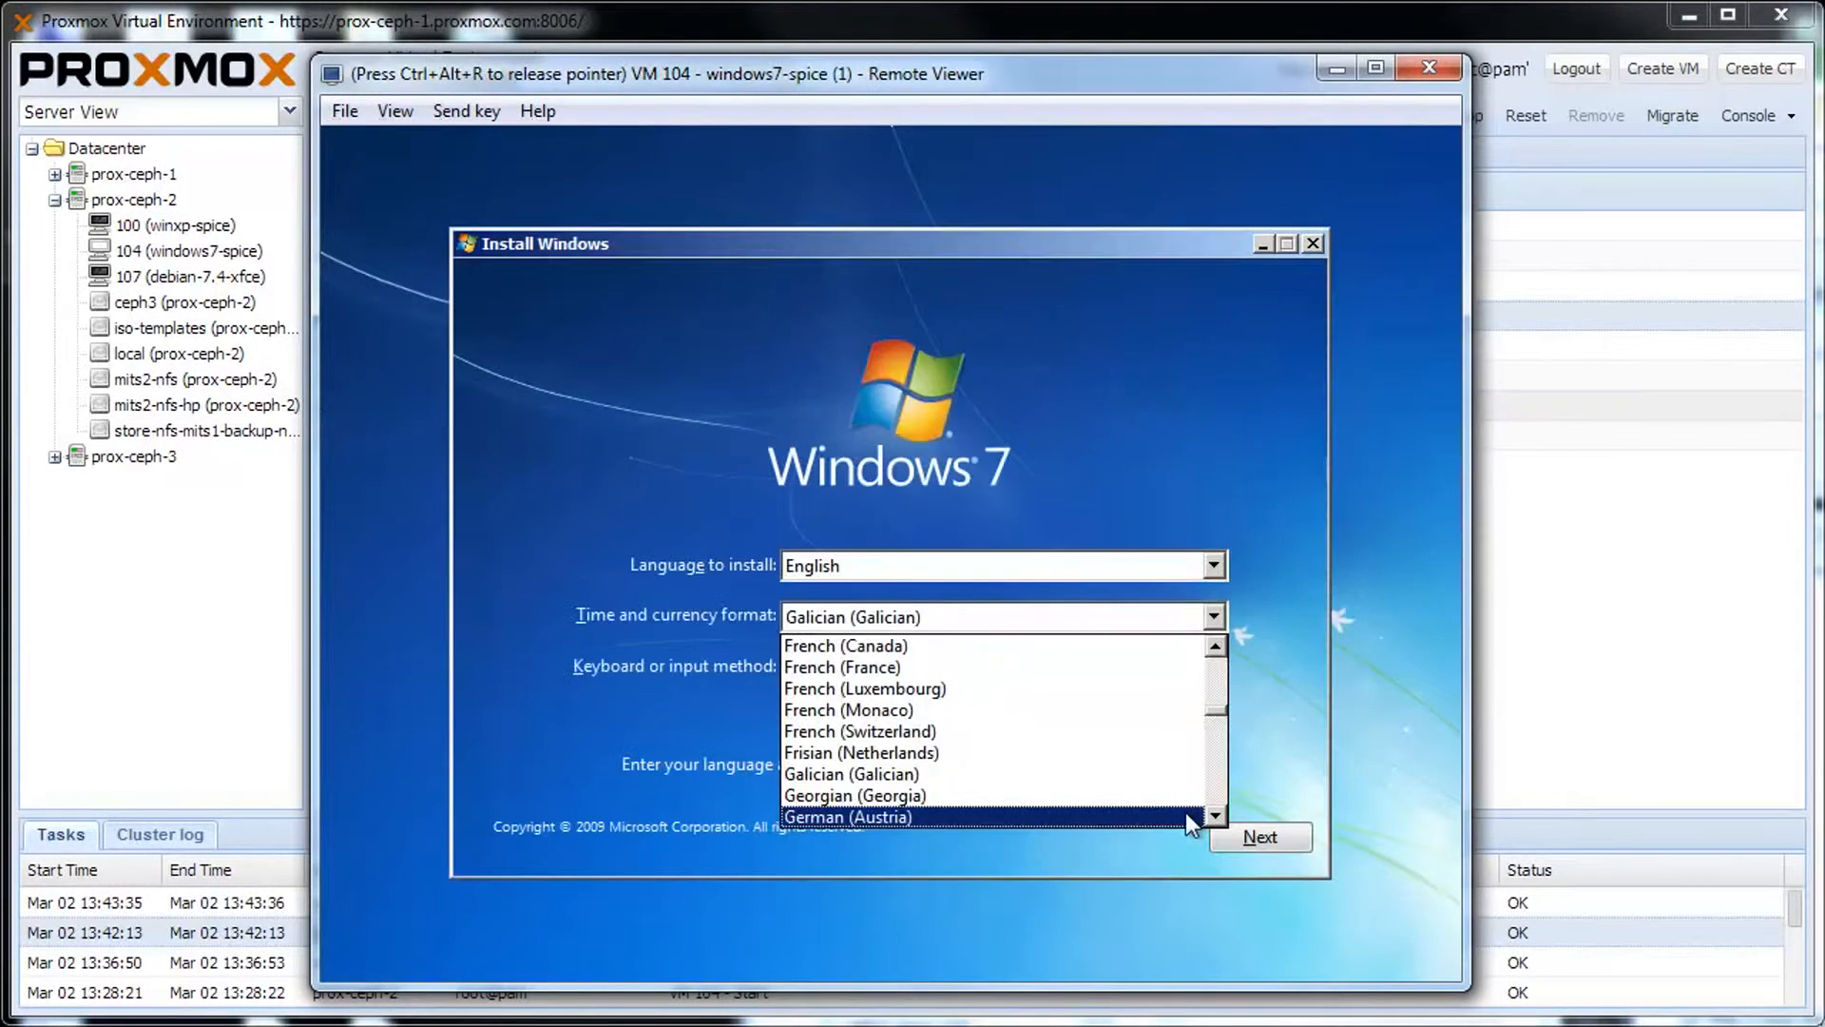
{"action": "left_click", "coordinate": [1185, 812]}
{"action": "left_click", "coordinate": [1234, 835]}
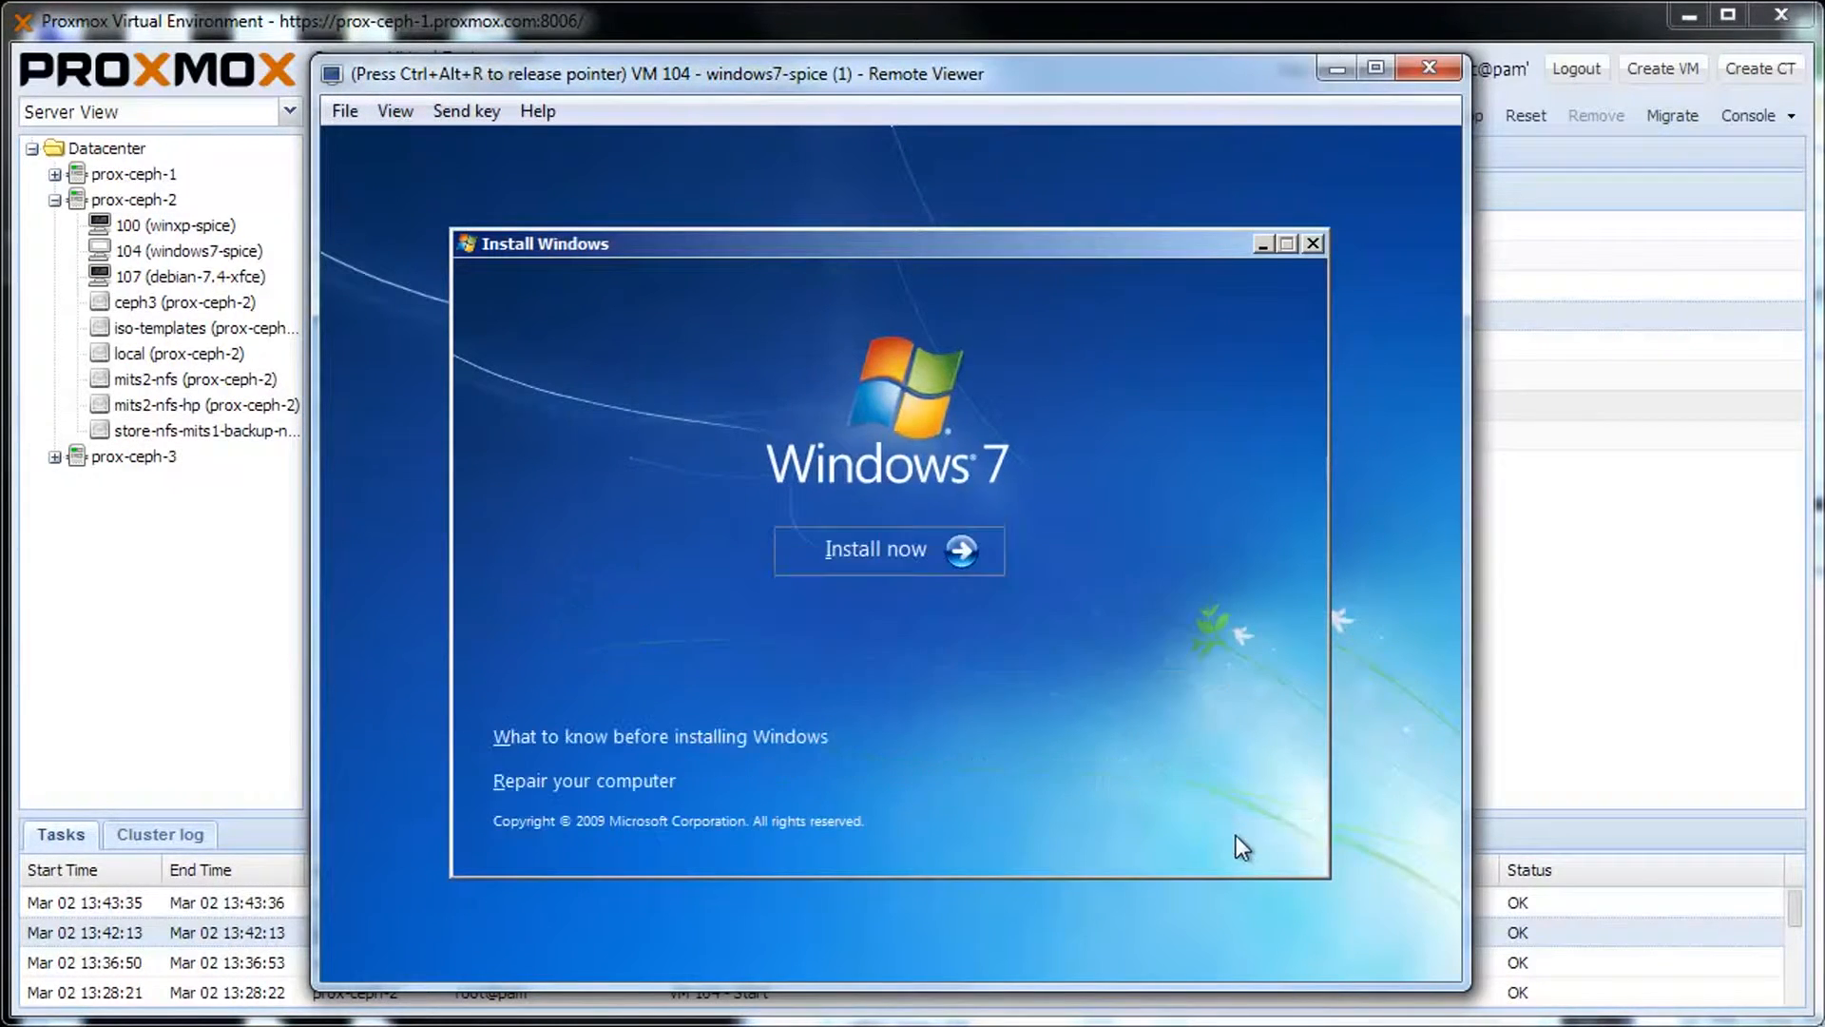
Start the install, accept the license, choose Custom (advanced), and go to Load Driver.
{"action": "left_click", "coordinate": [980, 567]}
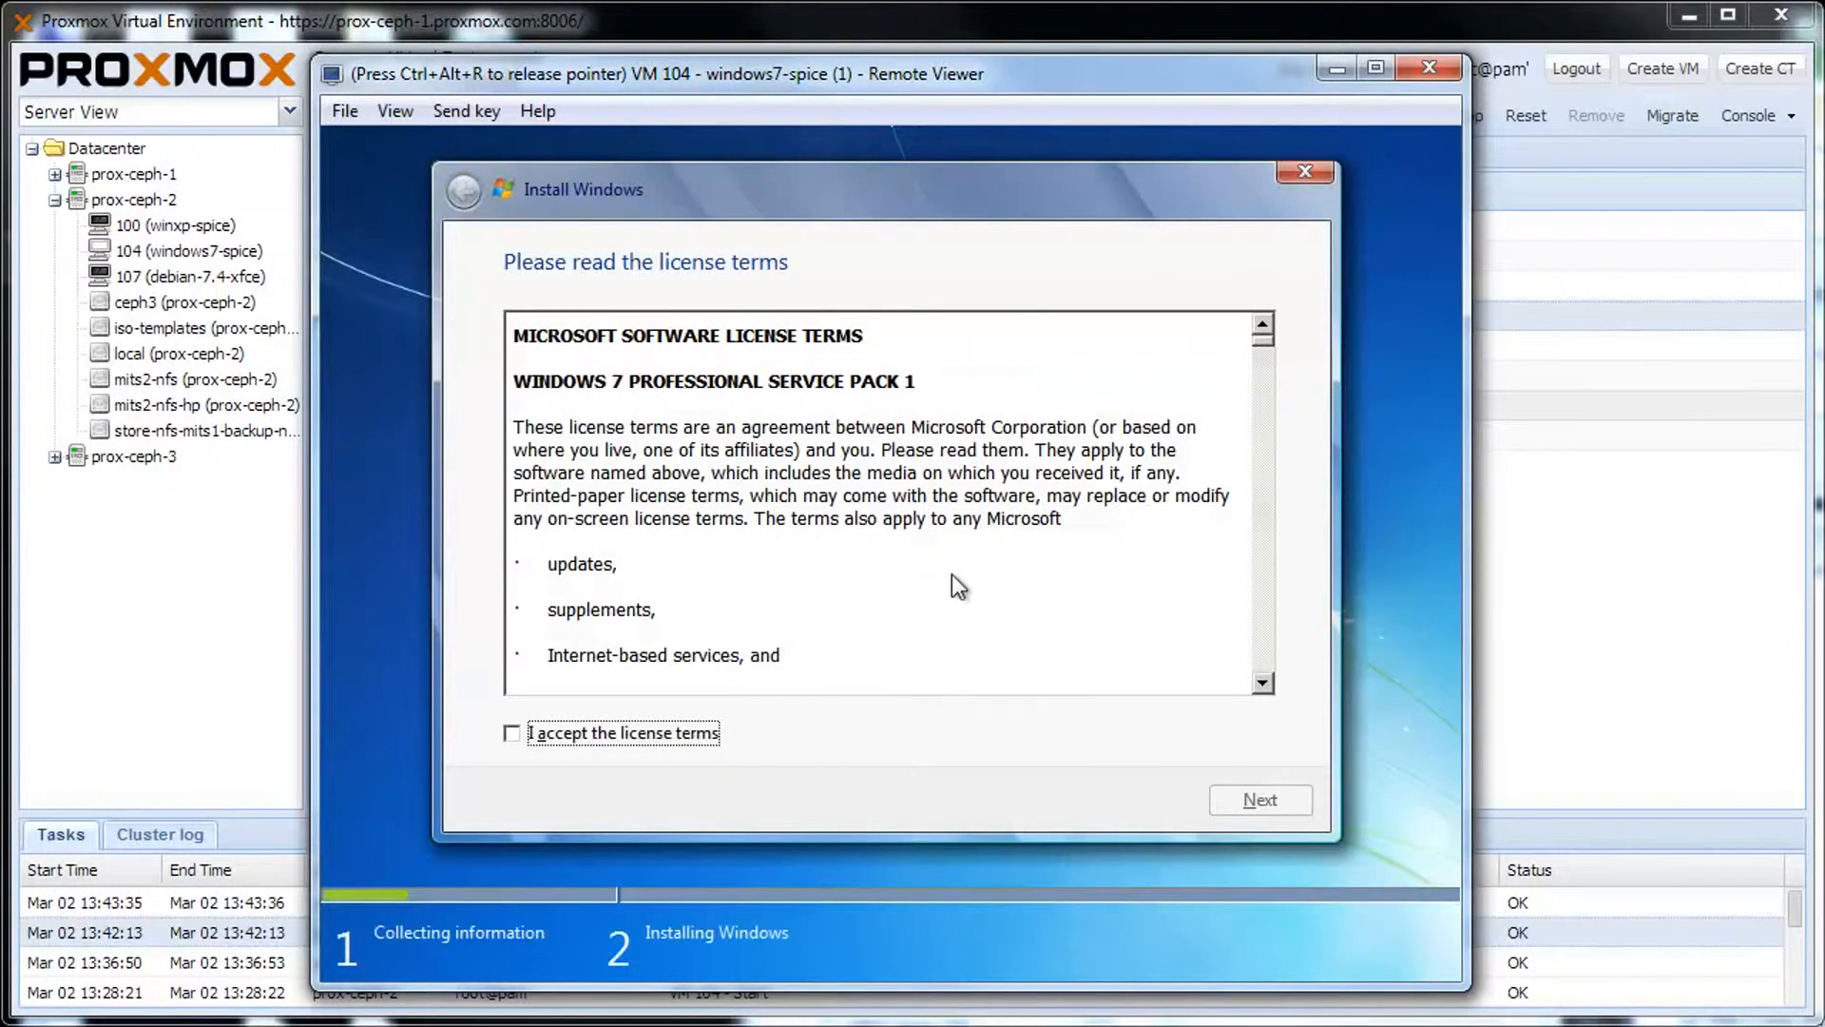
{"action": "left_click", "coordinate": [708, 737]}
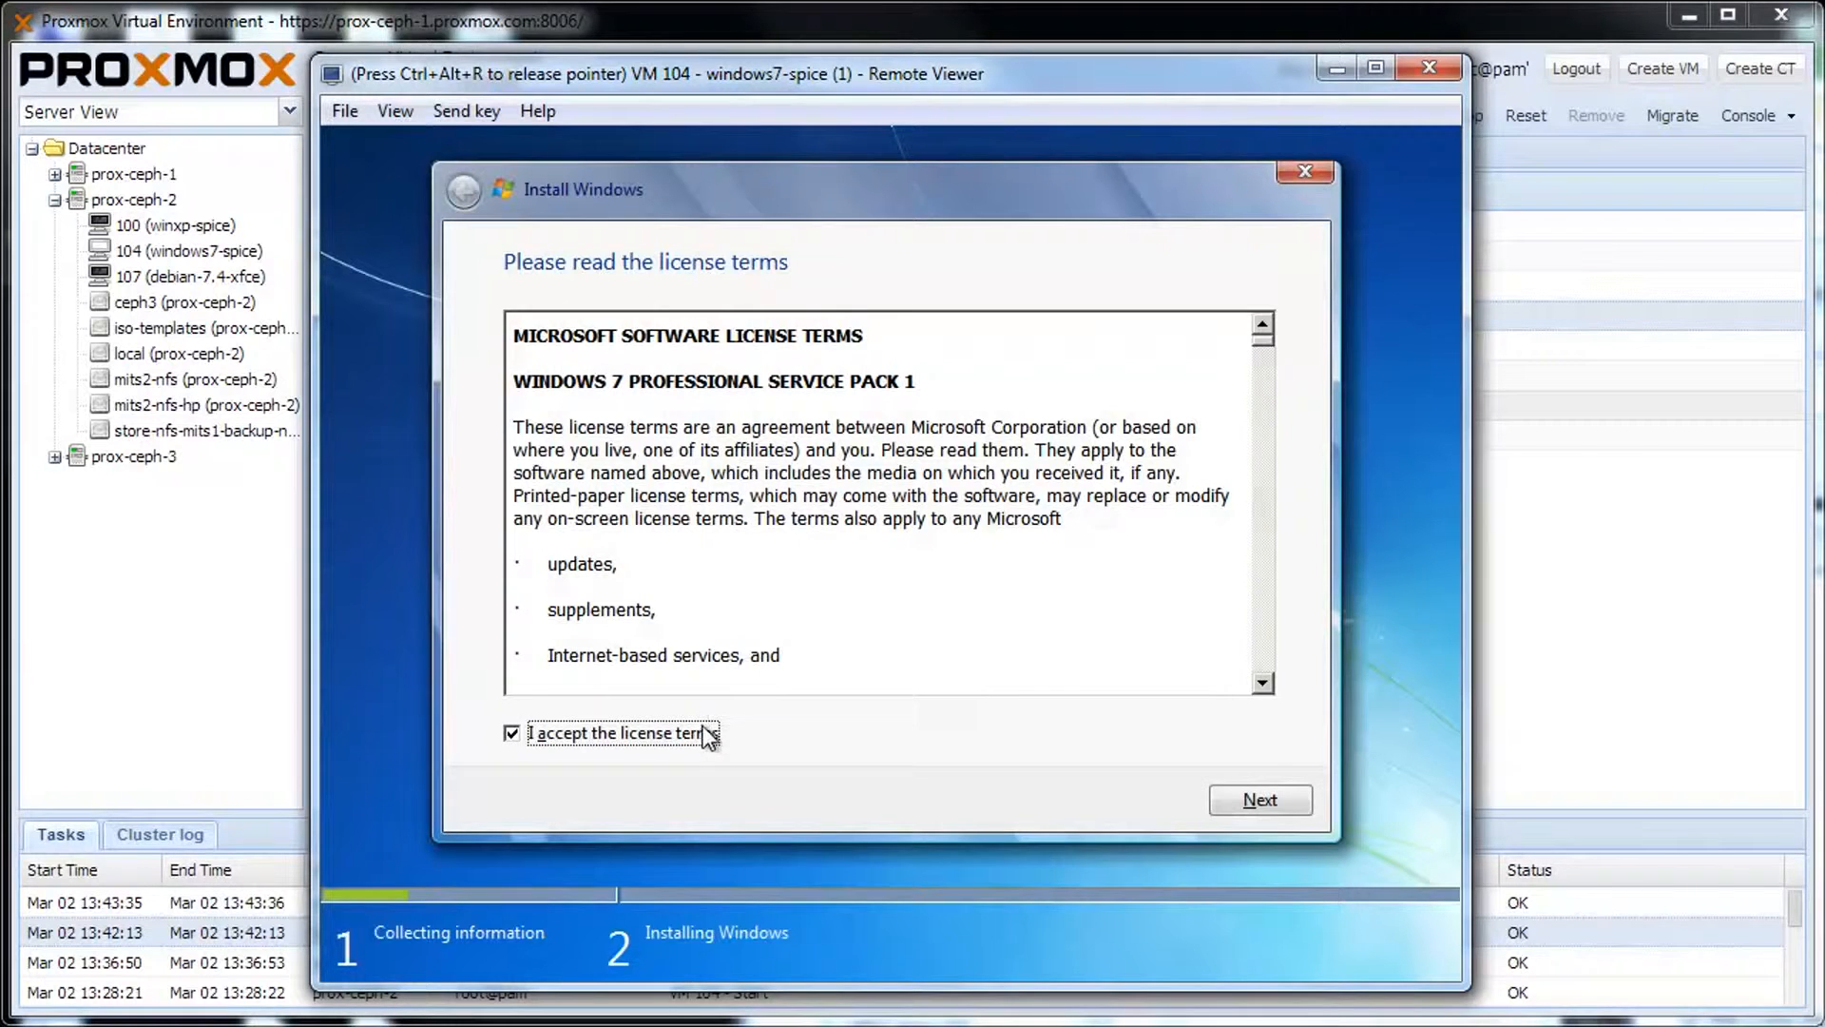
{"action": "left_click", "coordinate": [1215, 798]}
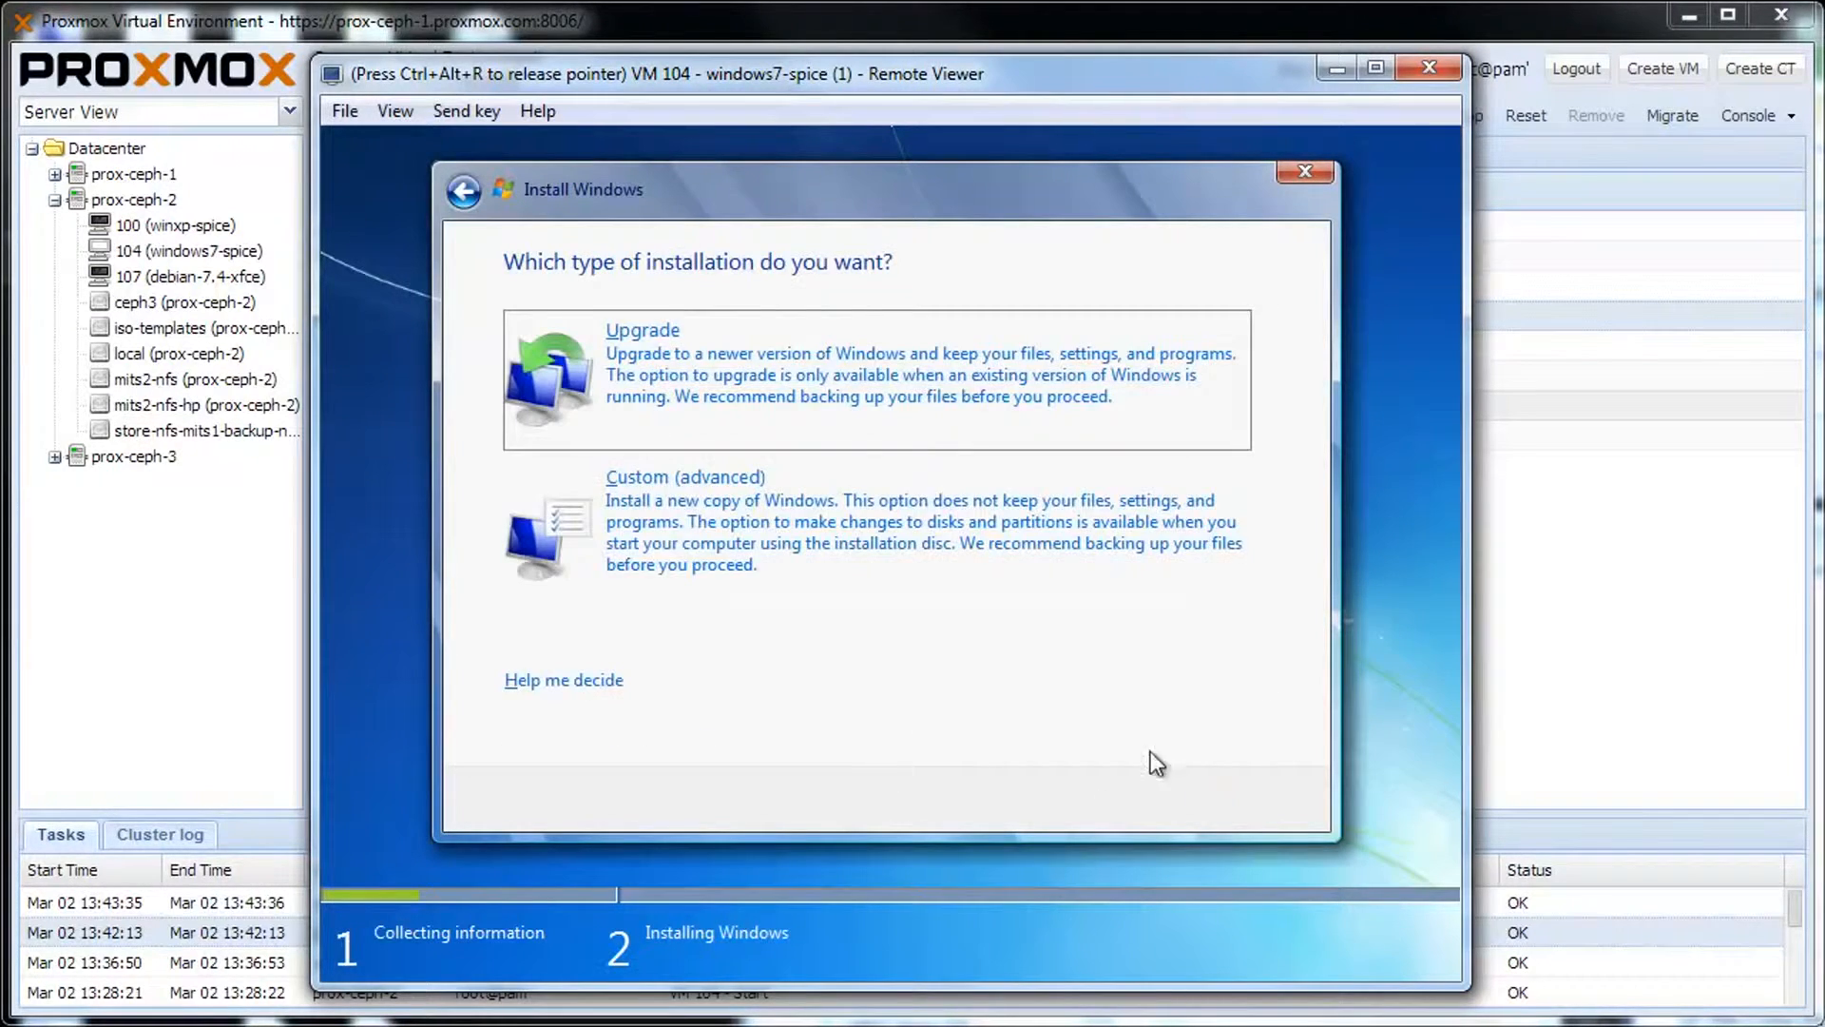
{"action": "left_click", "coordinate": [769, 553]}
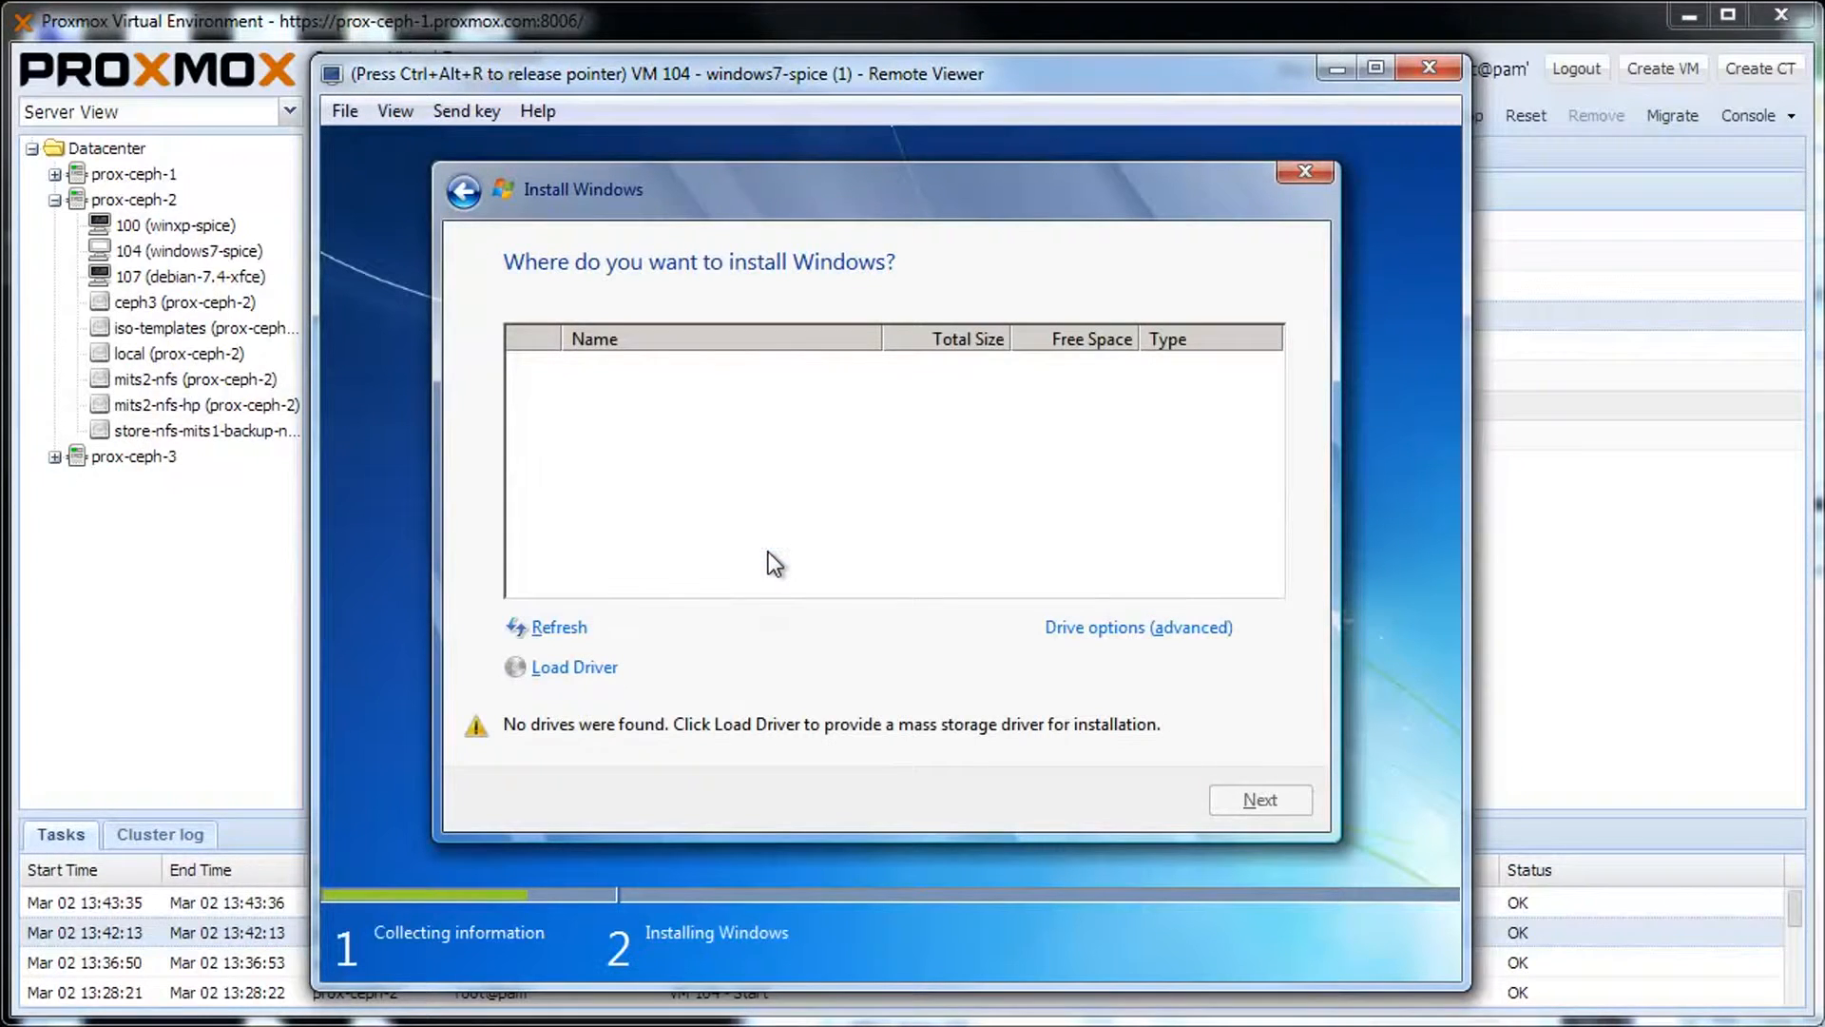
{"action": "left_click", "coordinate": [620, 669]}
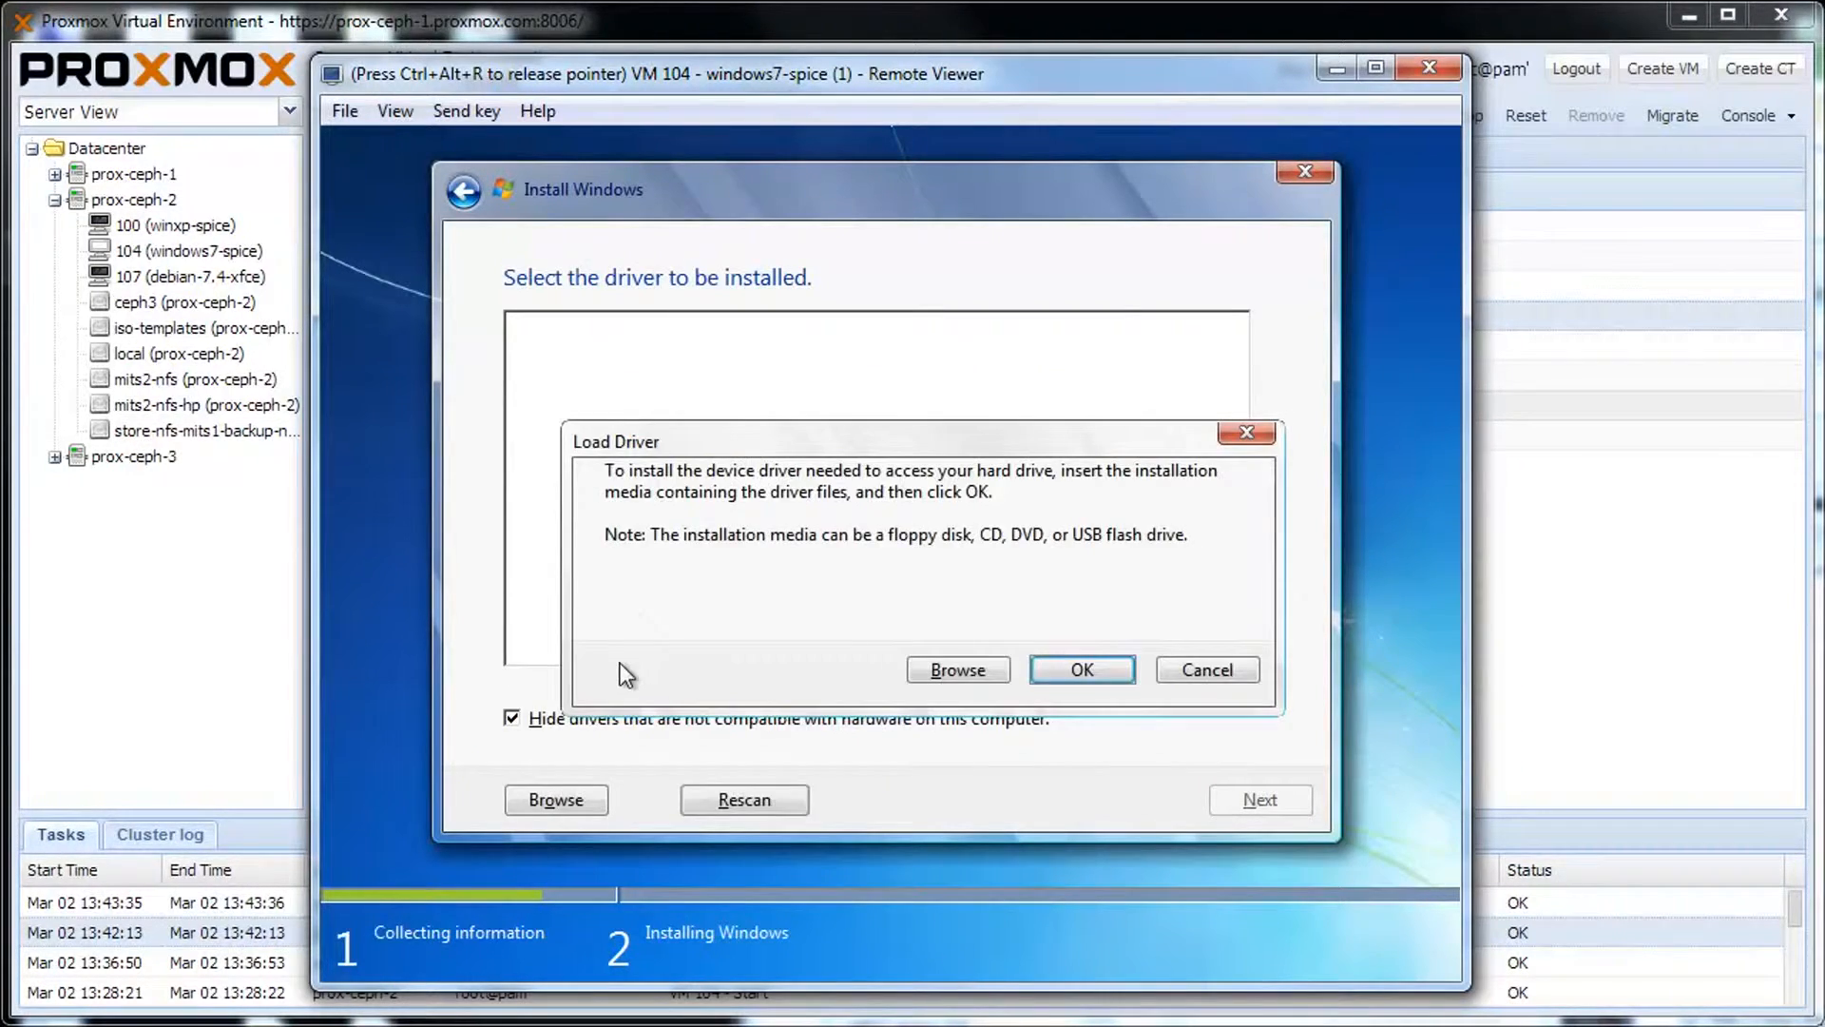
Load all four VirtIO drivers from D:\WIN7\AMD64 and install Windows onto Disk 0.
{"action": "left_click", "coordinate": [931, 674]}
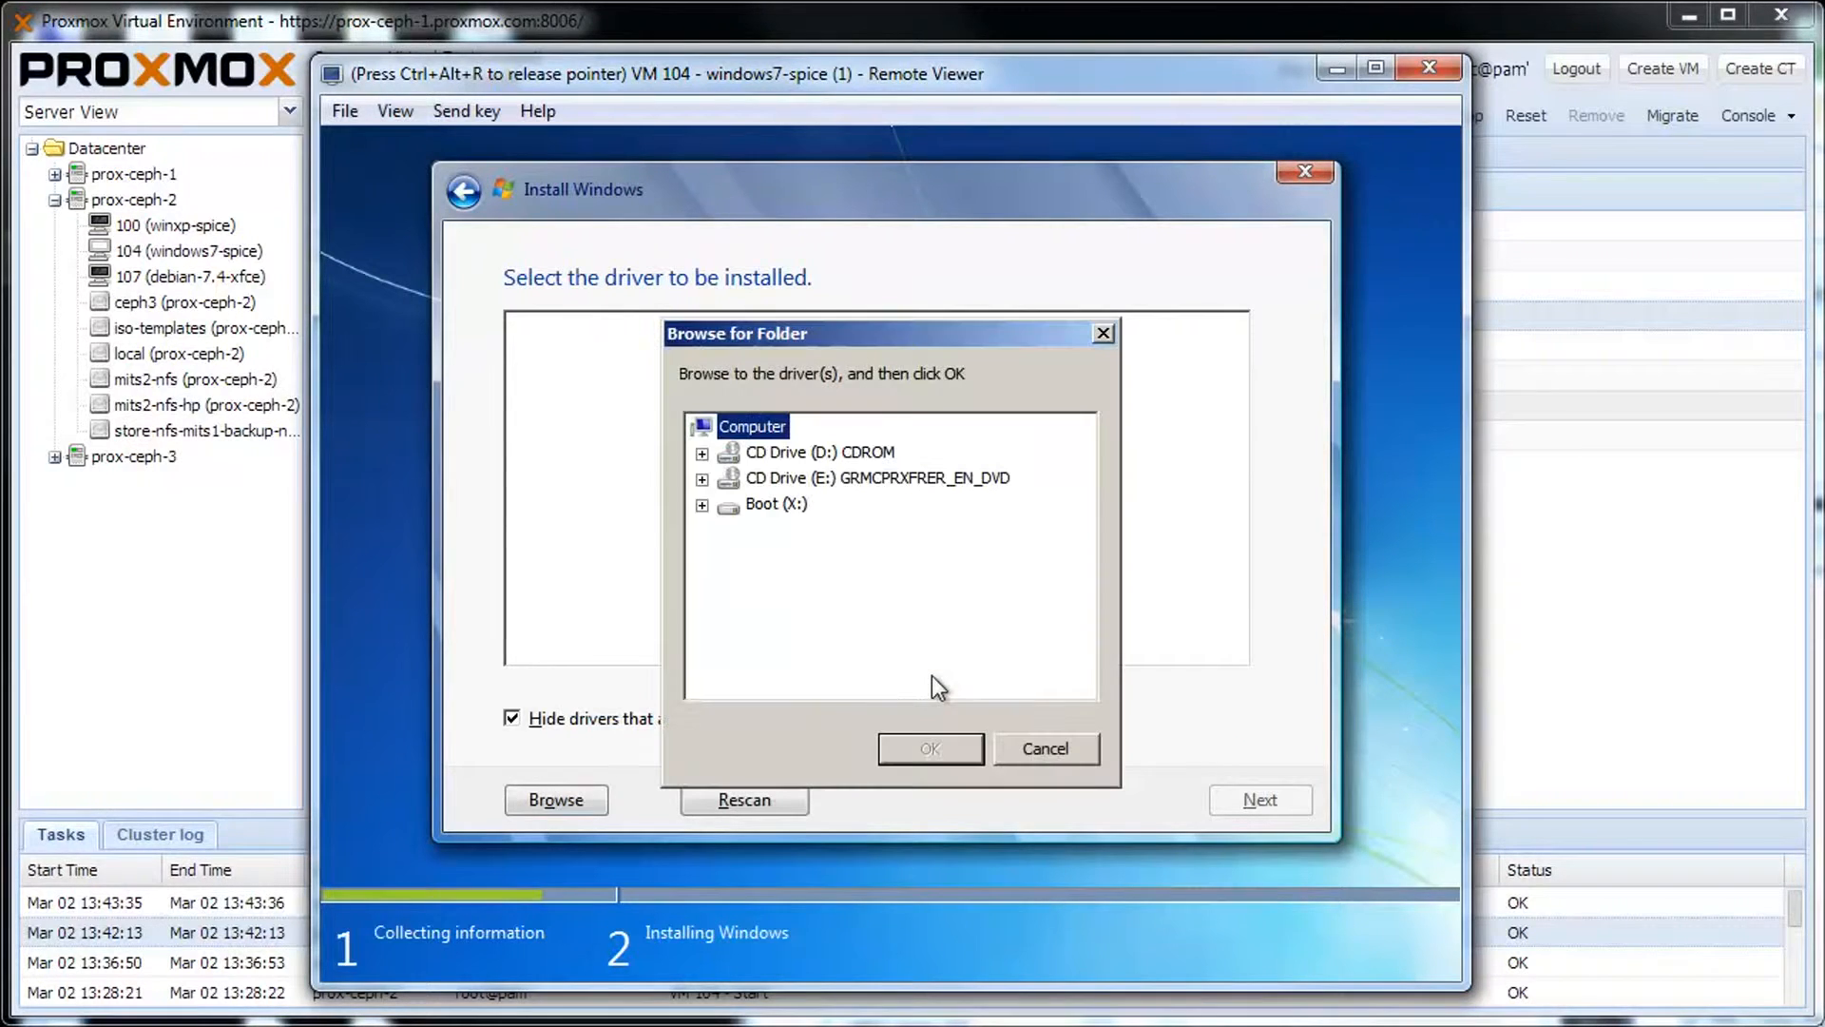
{"action": "left_click", "coordinate": [702, 454]}
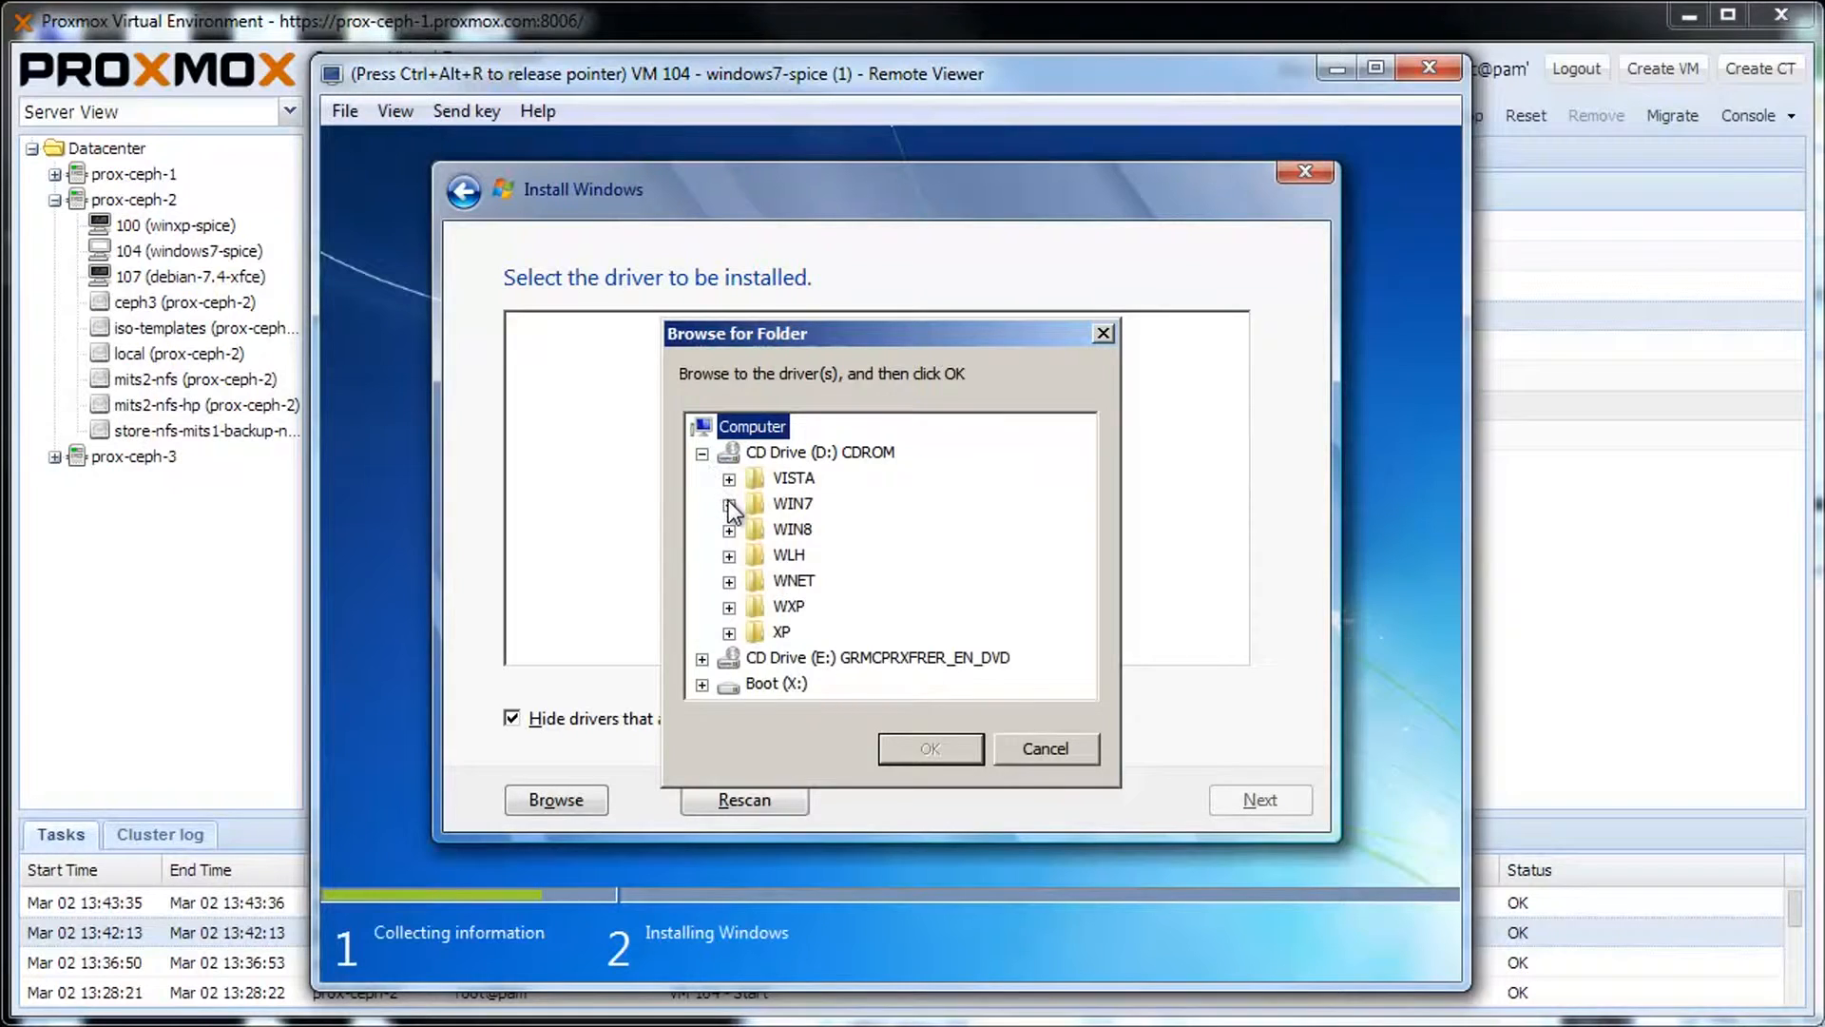
{"action": "left_click", "coordinate": [729, 504]}
{"action": "left_click", "coordinate": [807, 531]}
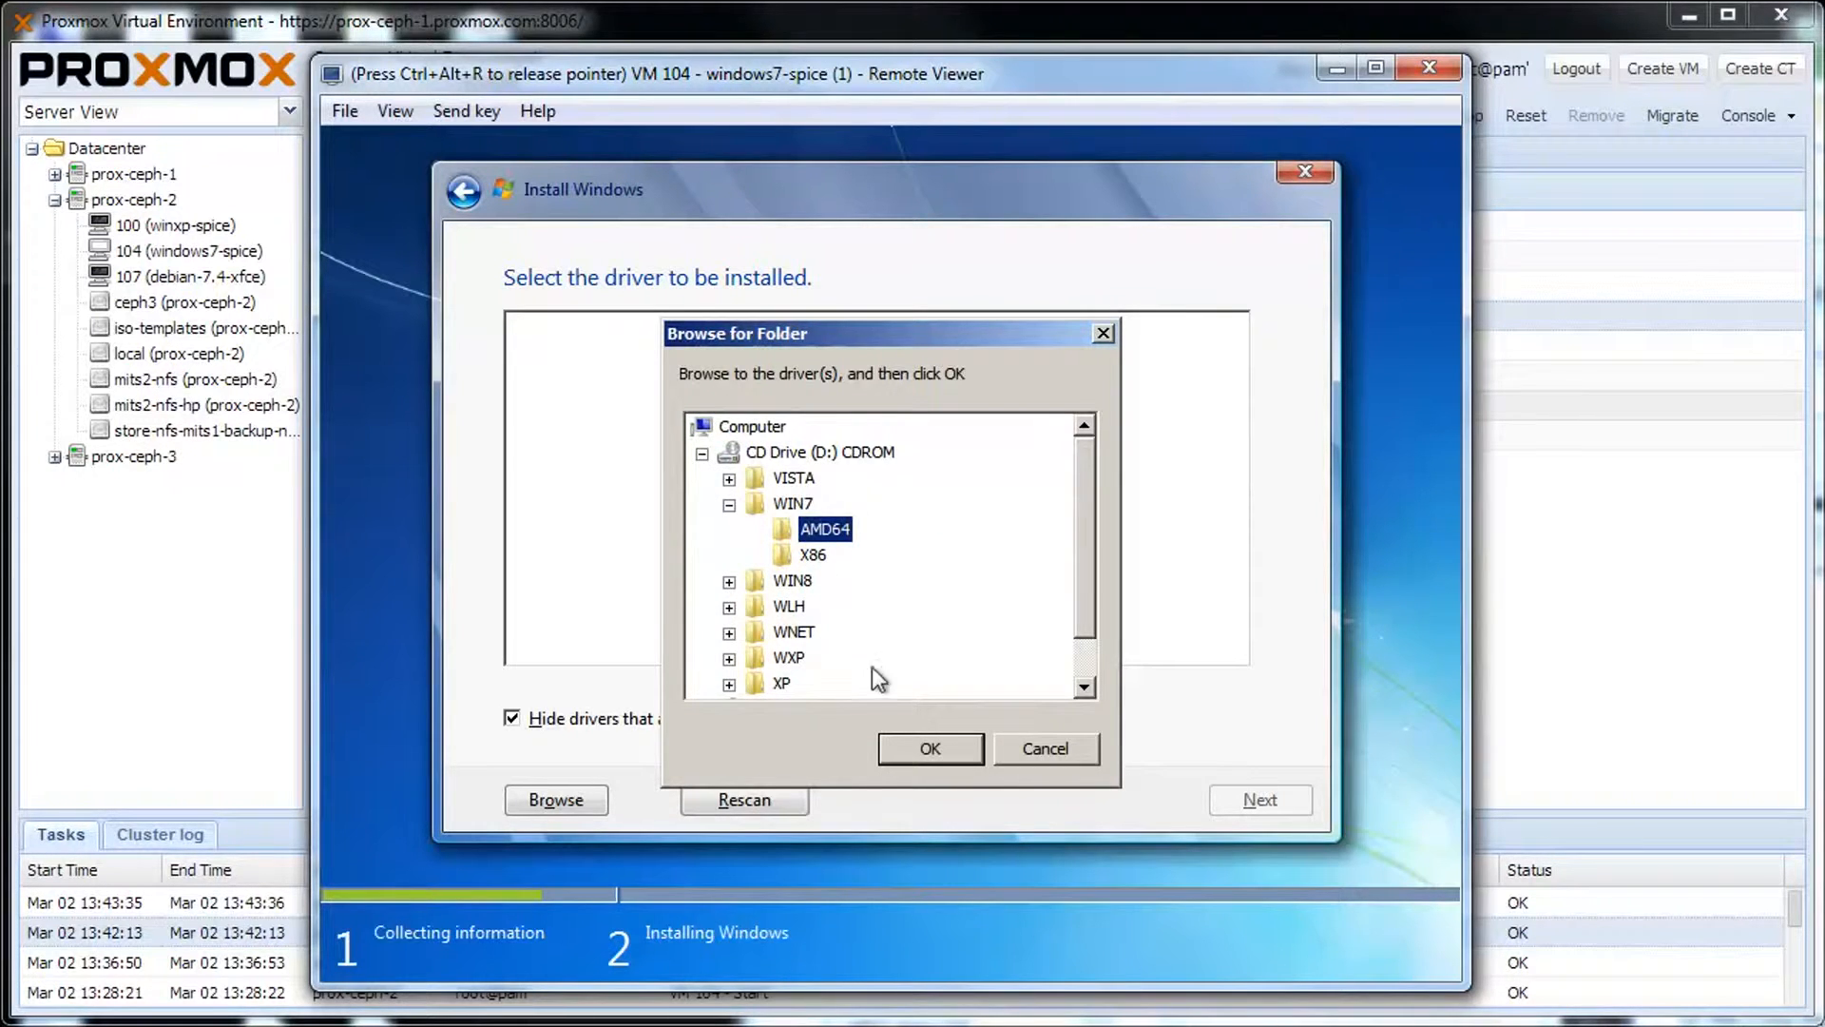
{"action": "left_click", "coordinate": [903, 742]}
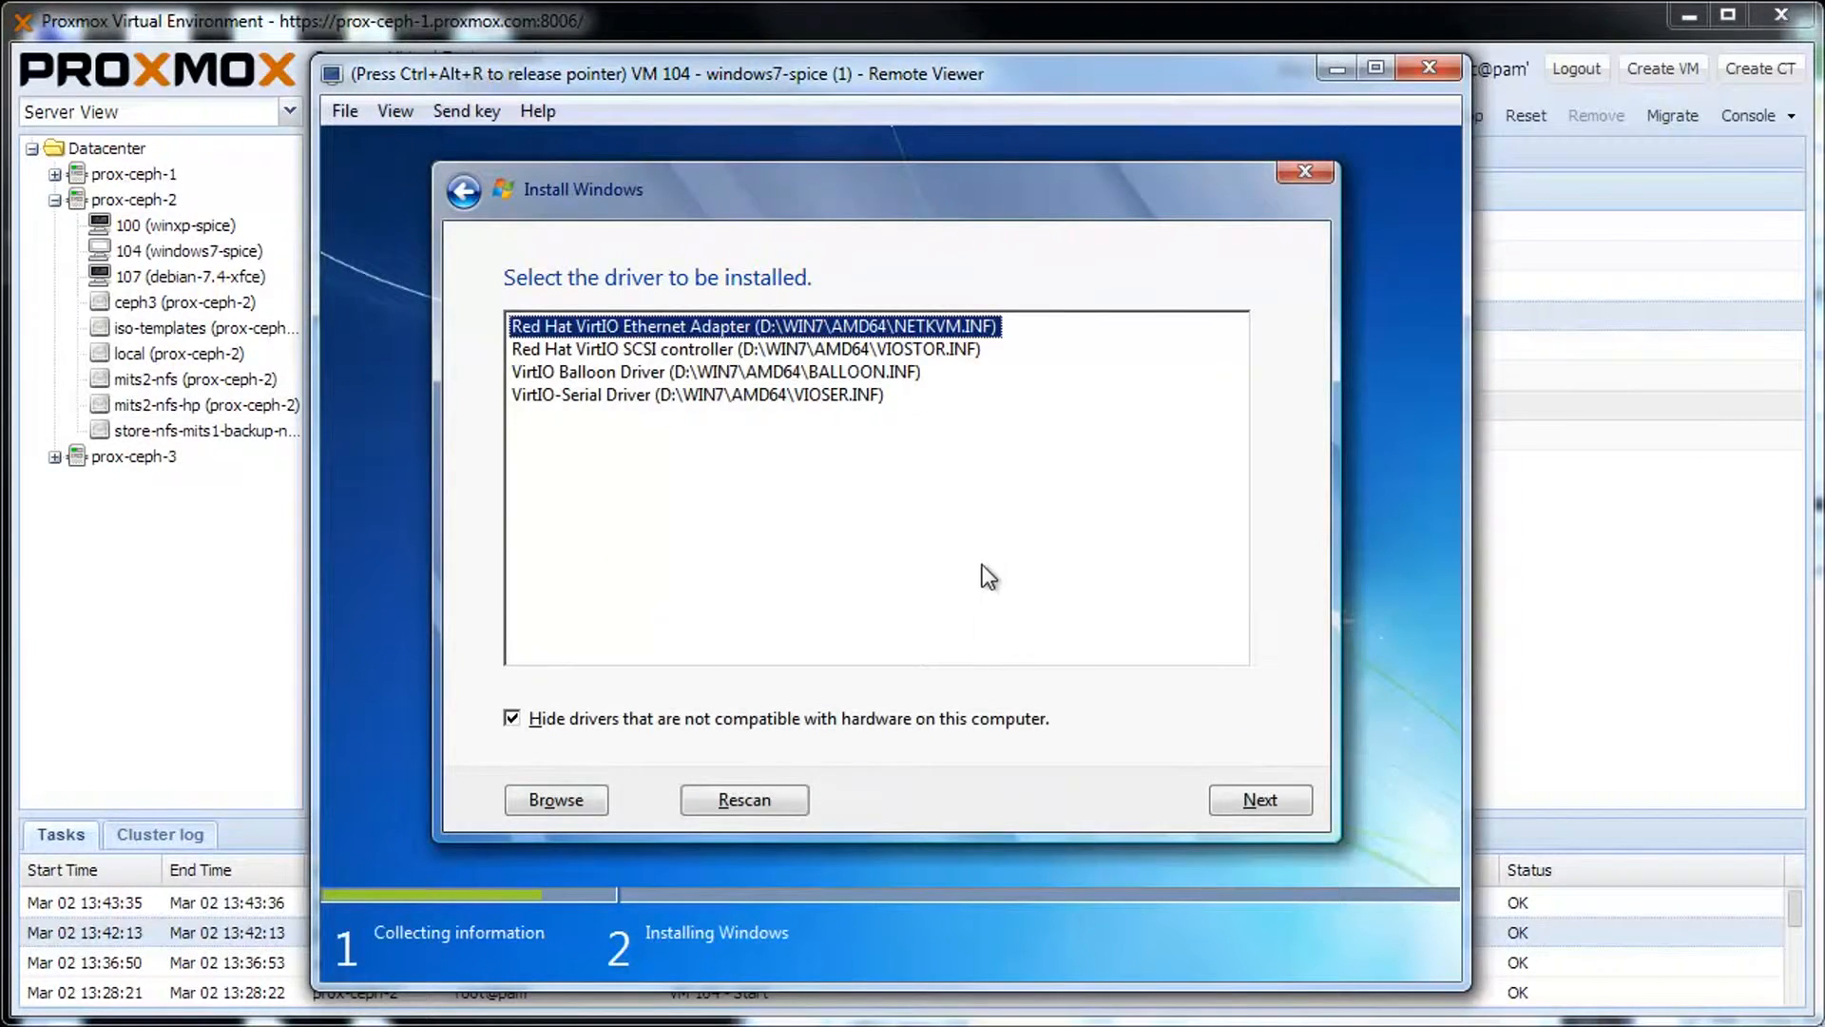
{"action": "left_click_drag", "start_coordinate": [982, 565], "coordinate": [768, 297]}
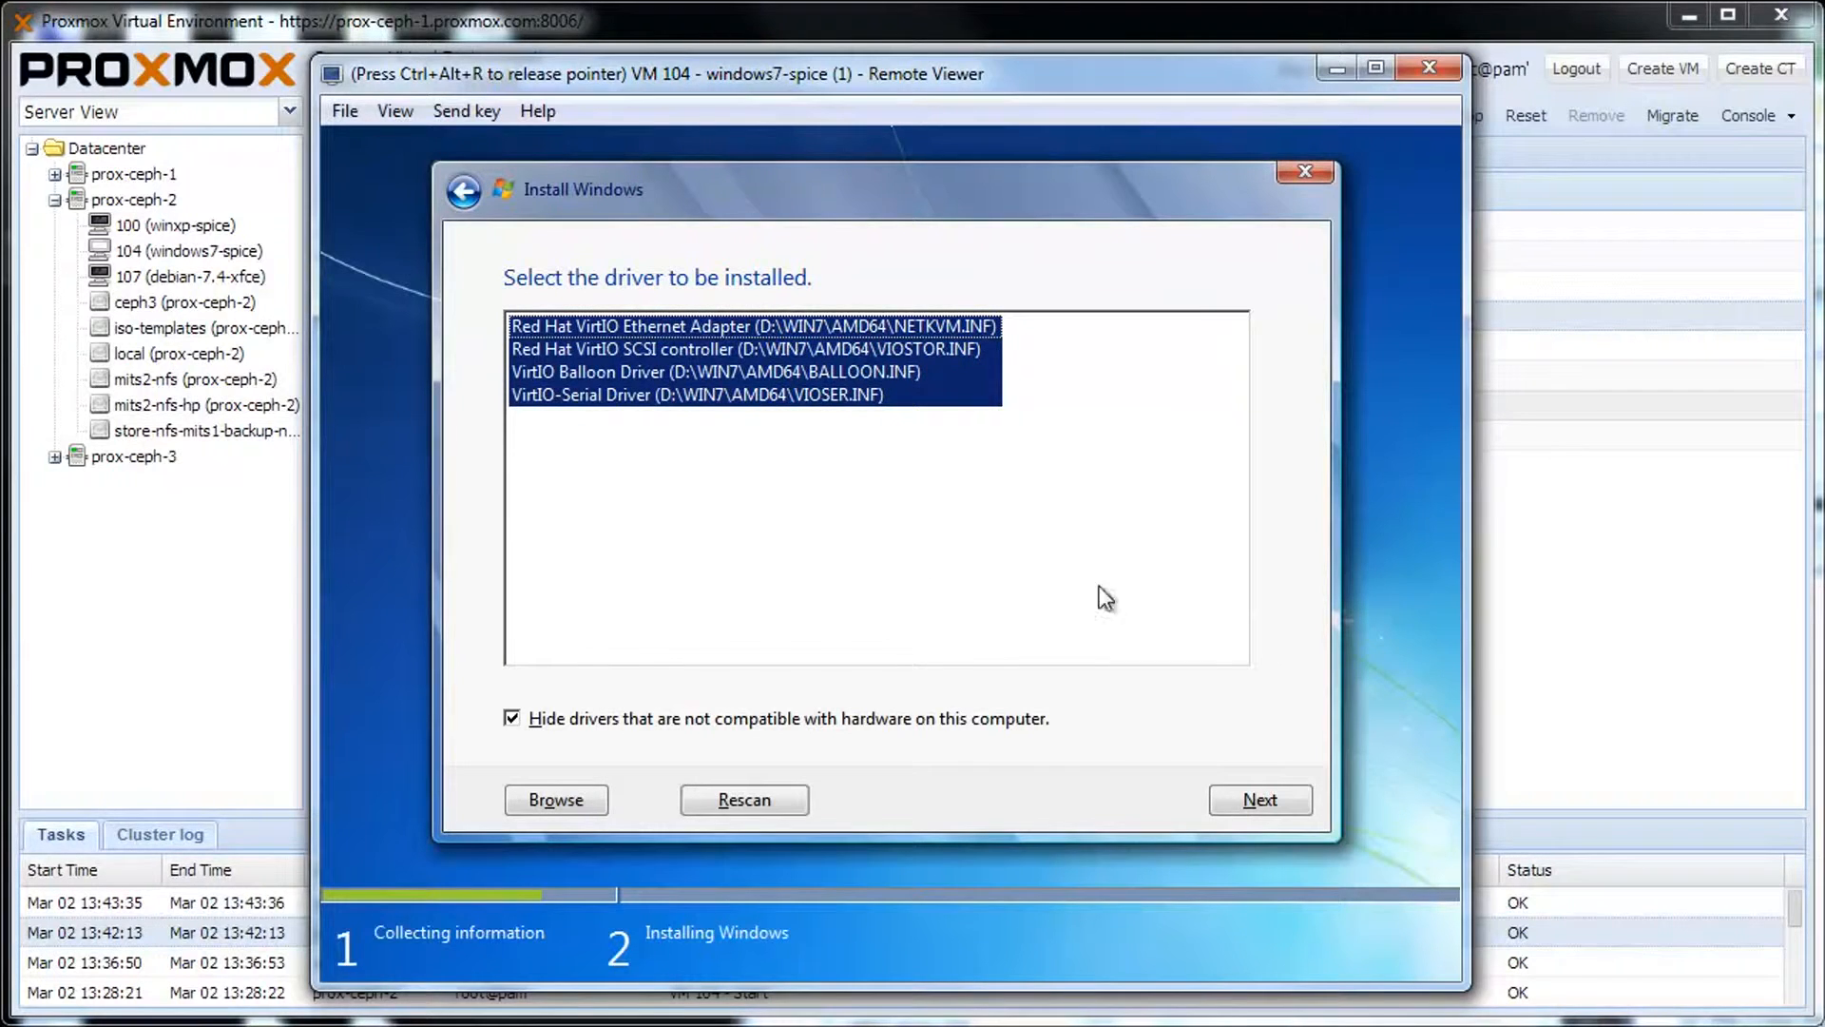
{"action": "left_click", "coordinate": [1279, 796]}
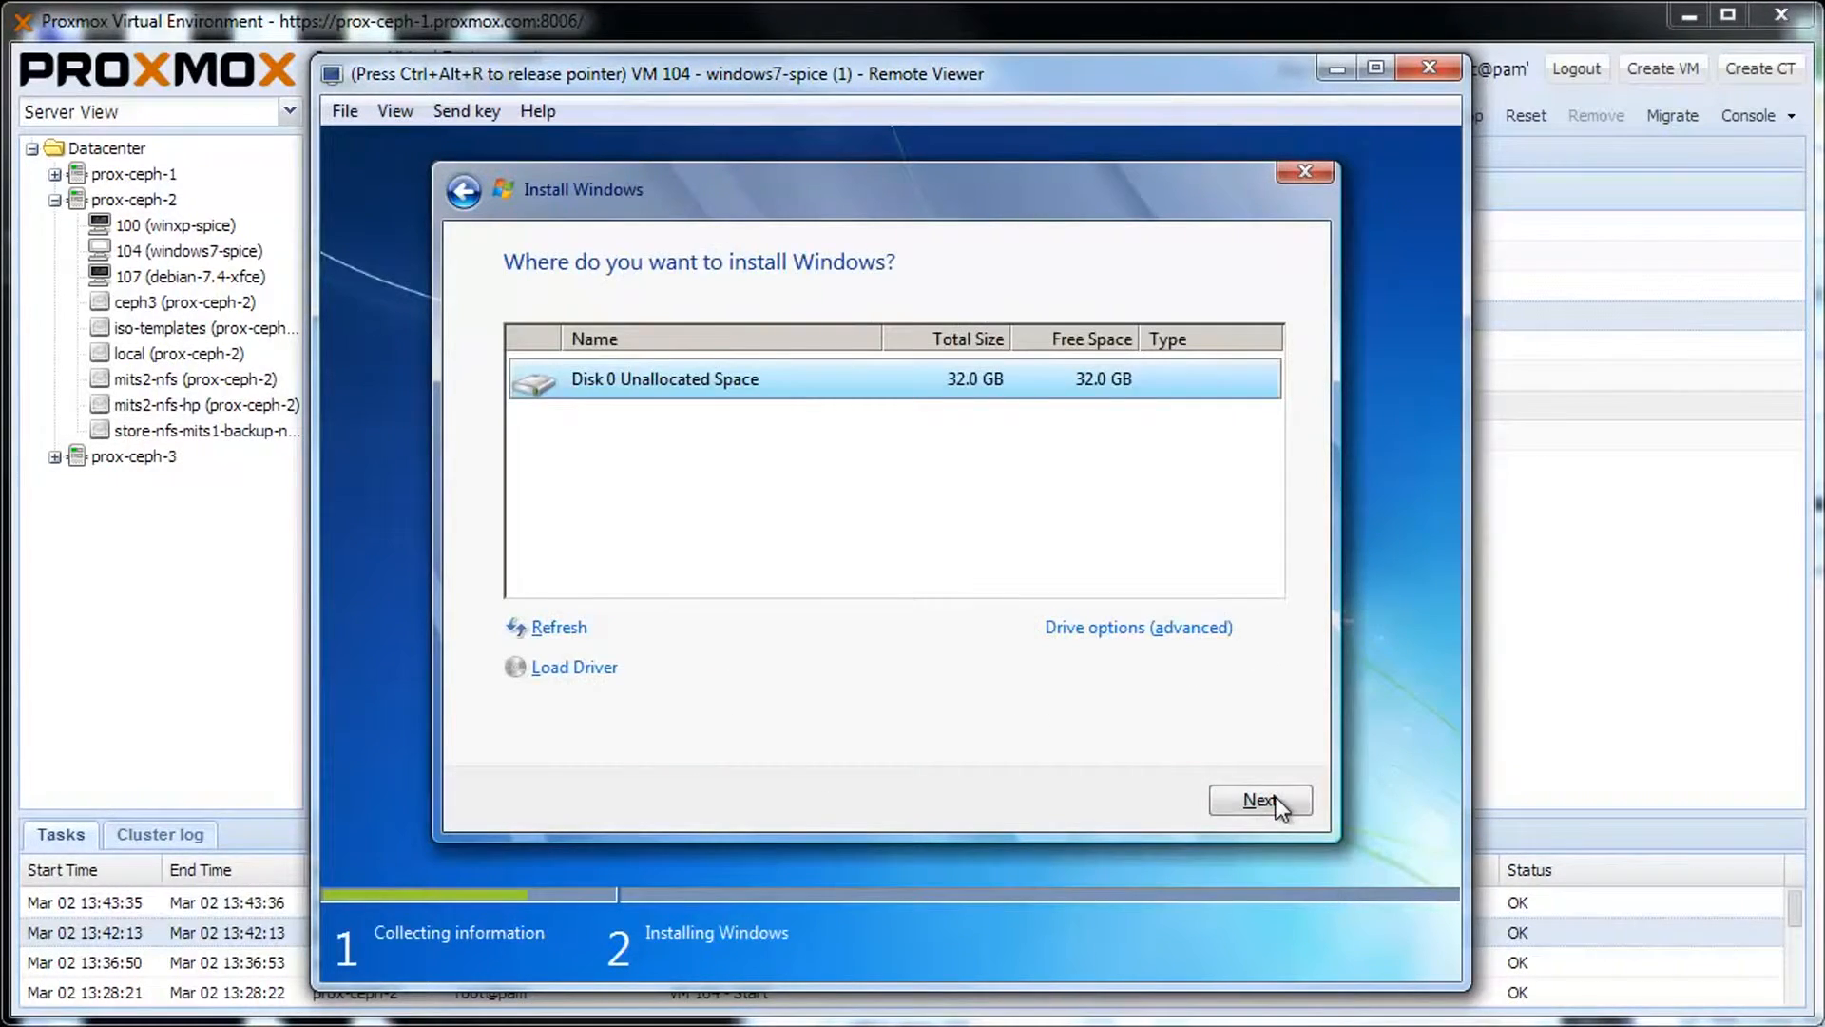
{"action": "left_click", "coordinate": [1276, 796]}
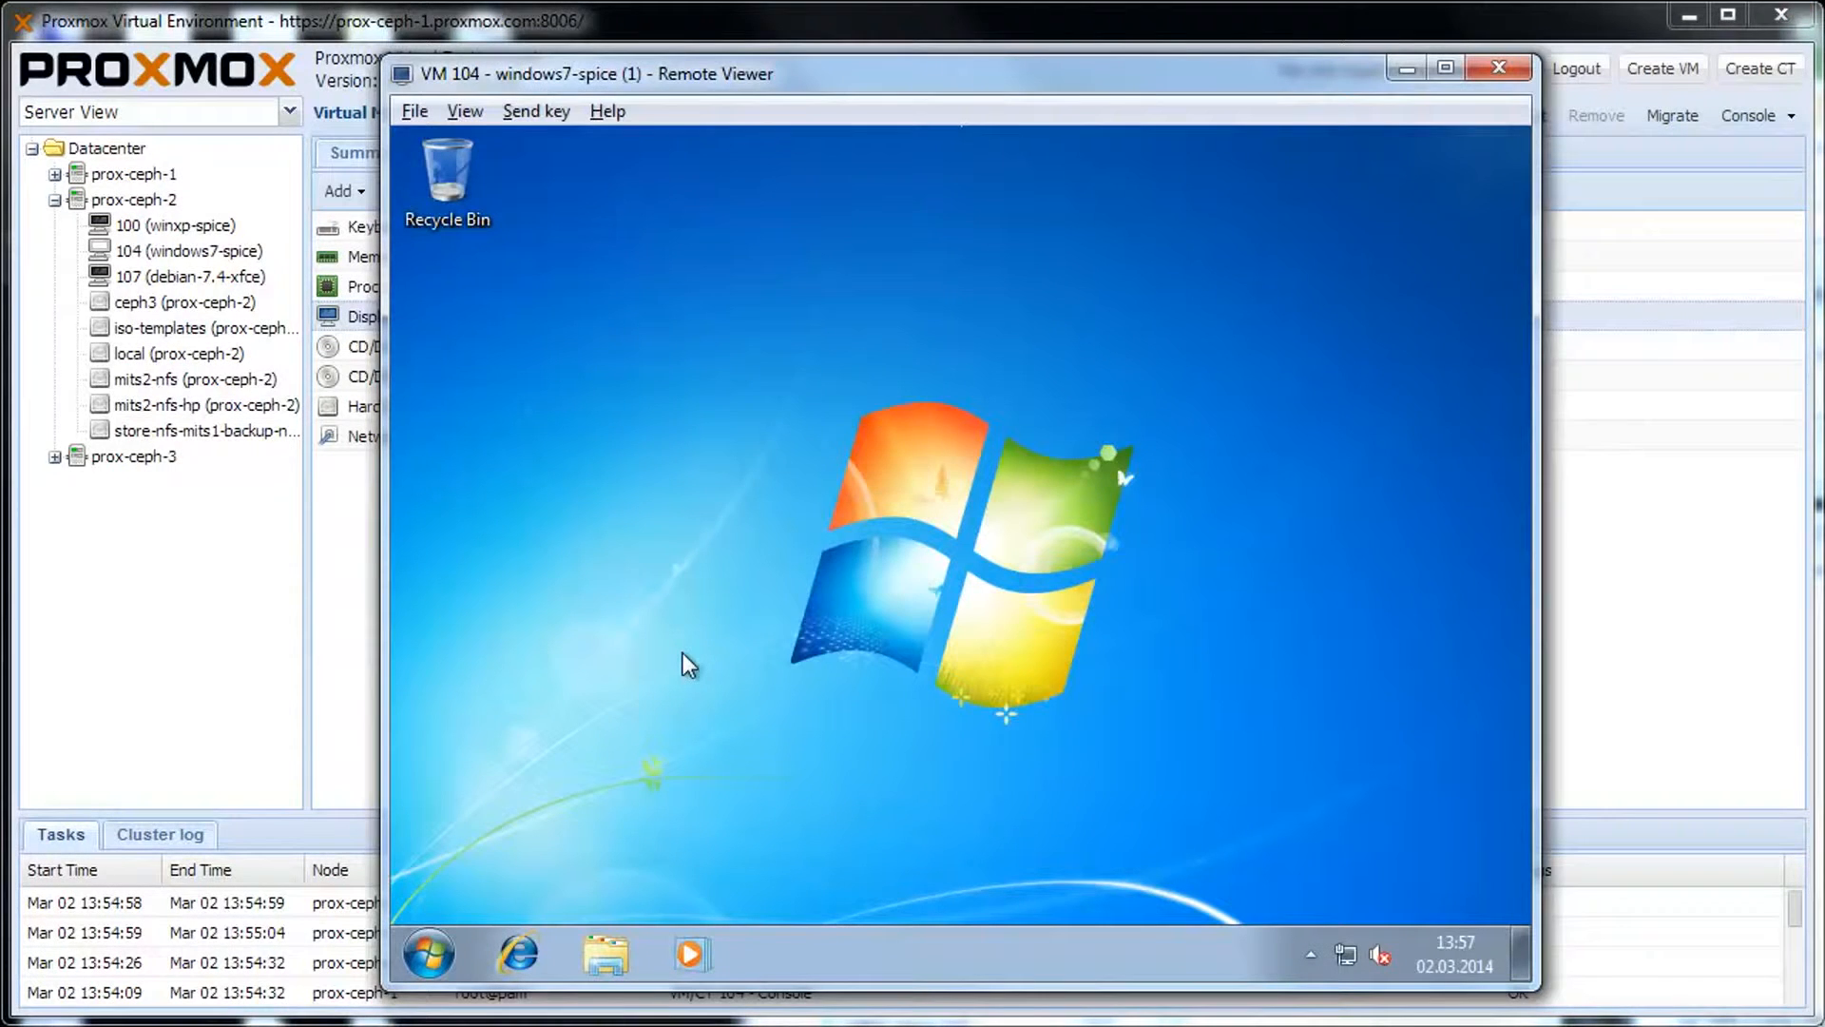
{"action": "left_click", "coordinate": [682, 652]}
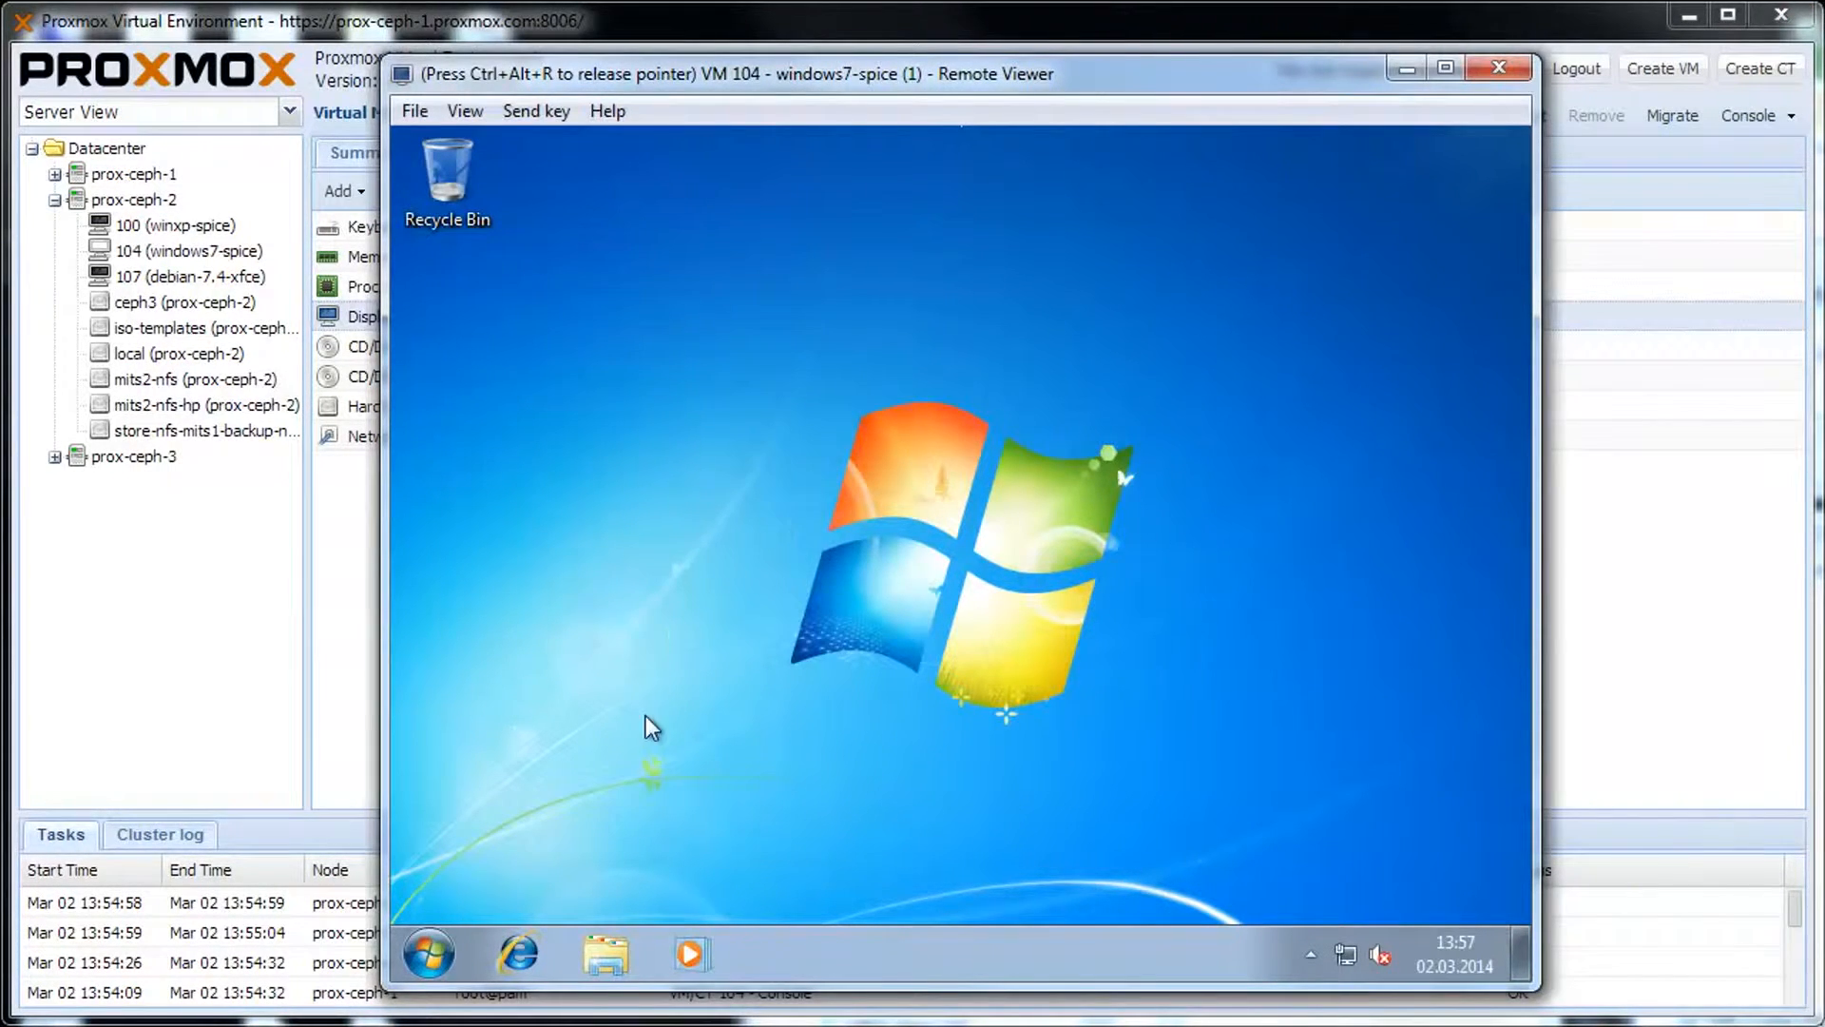
{"action": "left_click", "coordinate": [527, 937]}
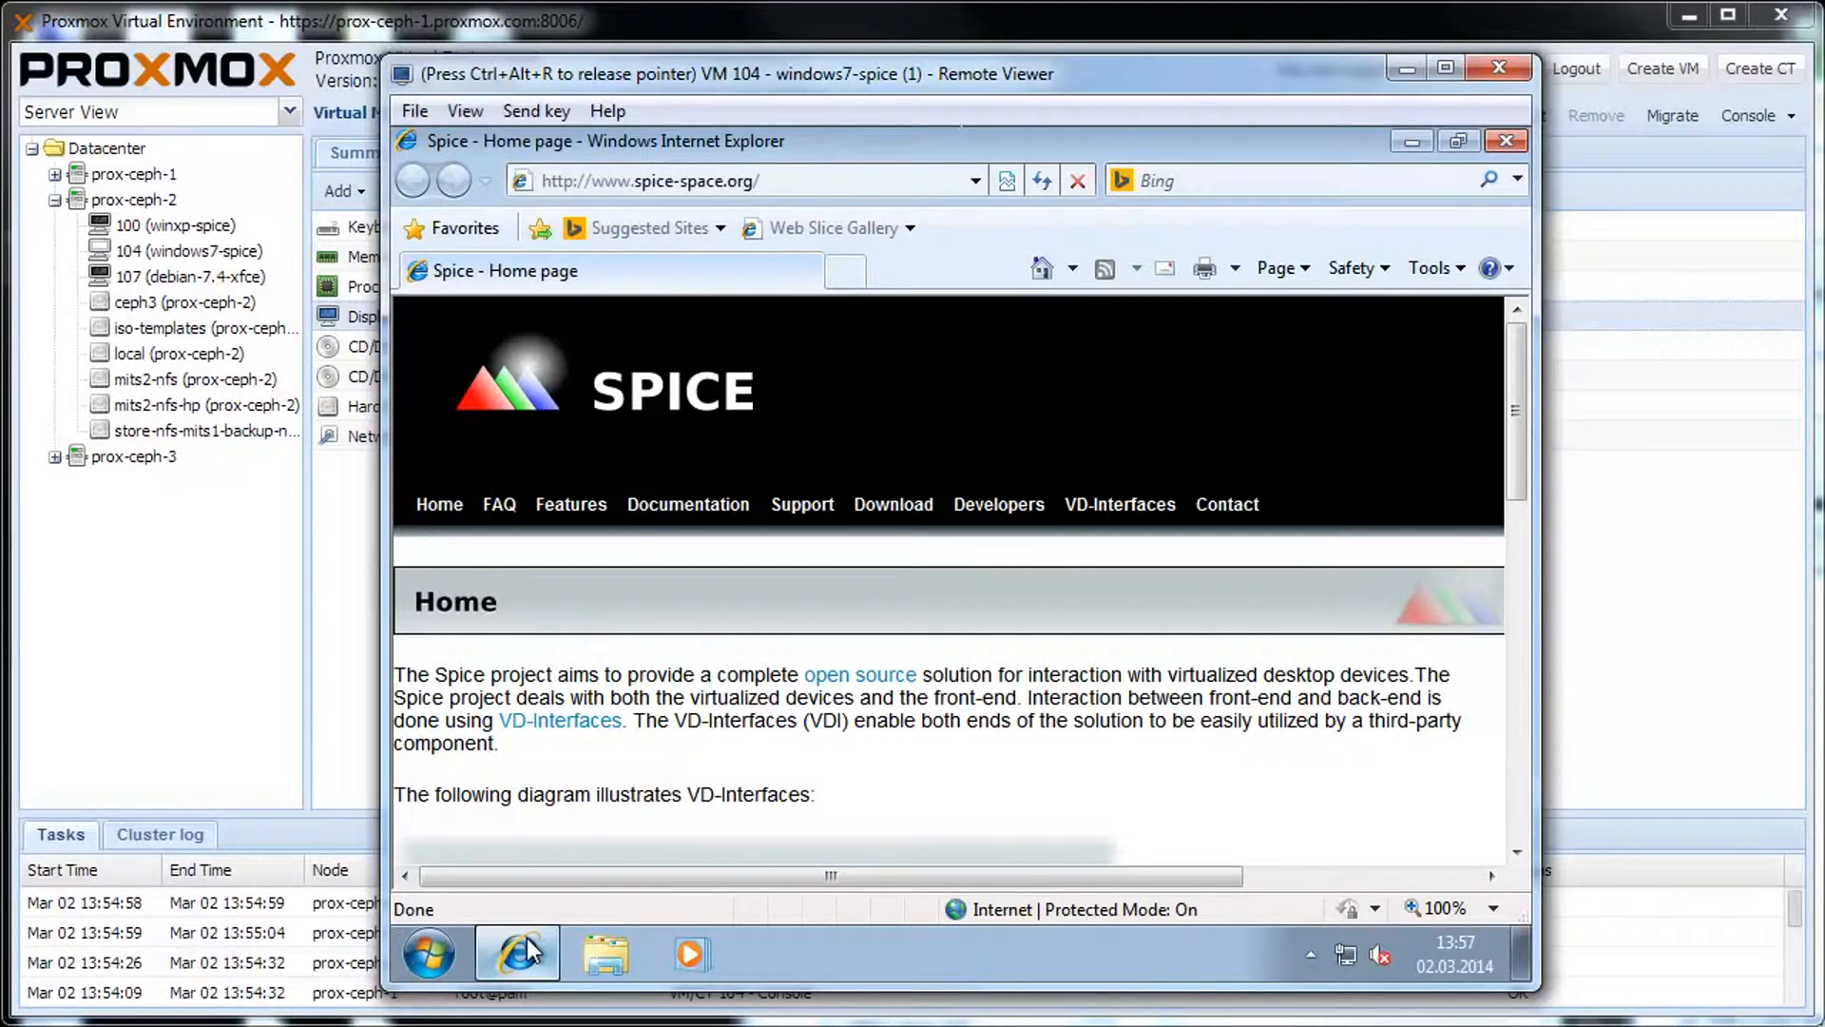
From the Spice download page's Windows binaries, download and run spice-guest-tools-0.74.exe.
{"action": "left_click", "coordinate": [864, 526]}
{"action": "scroll", "coordinate": [881, 701], "scroll_direction": "down", "scroll_amount": 10}
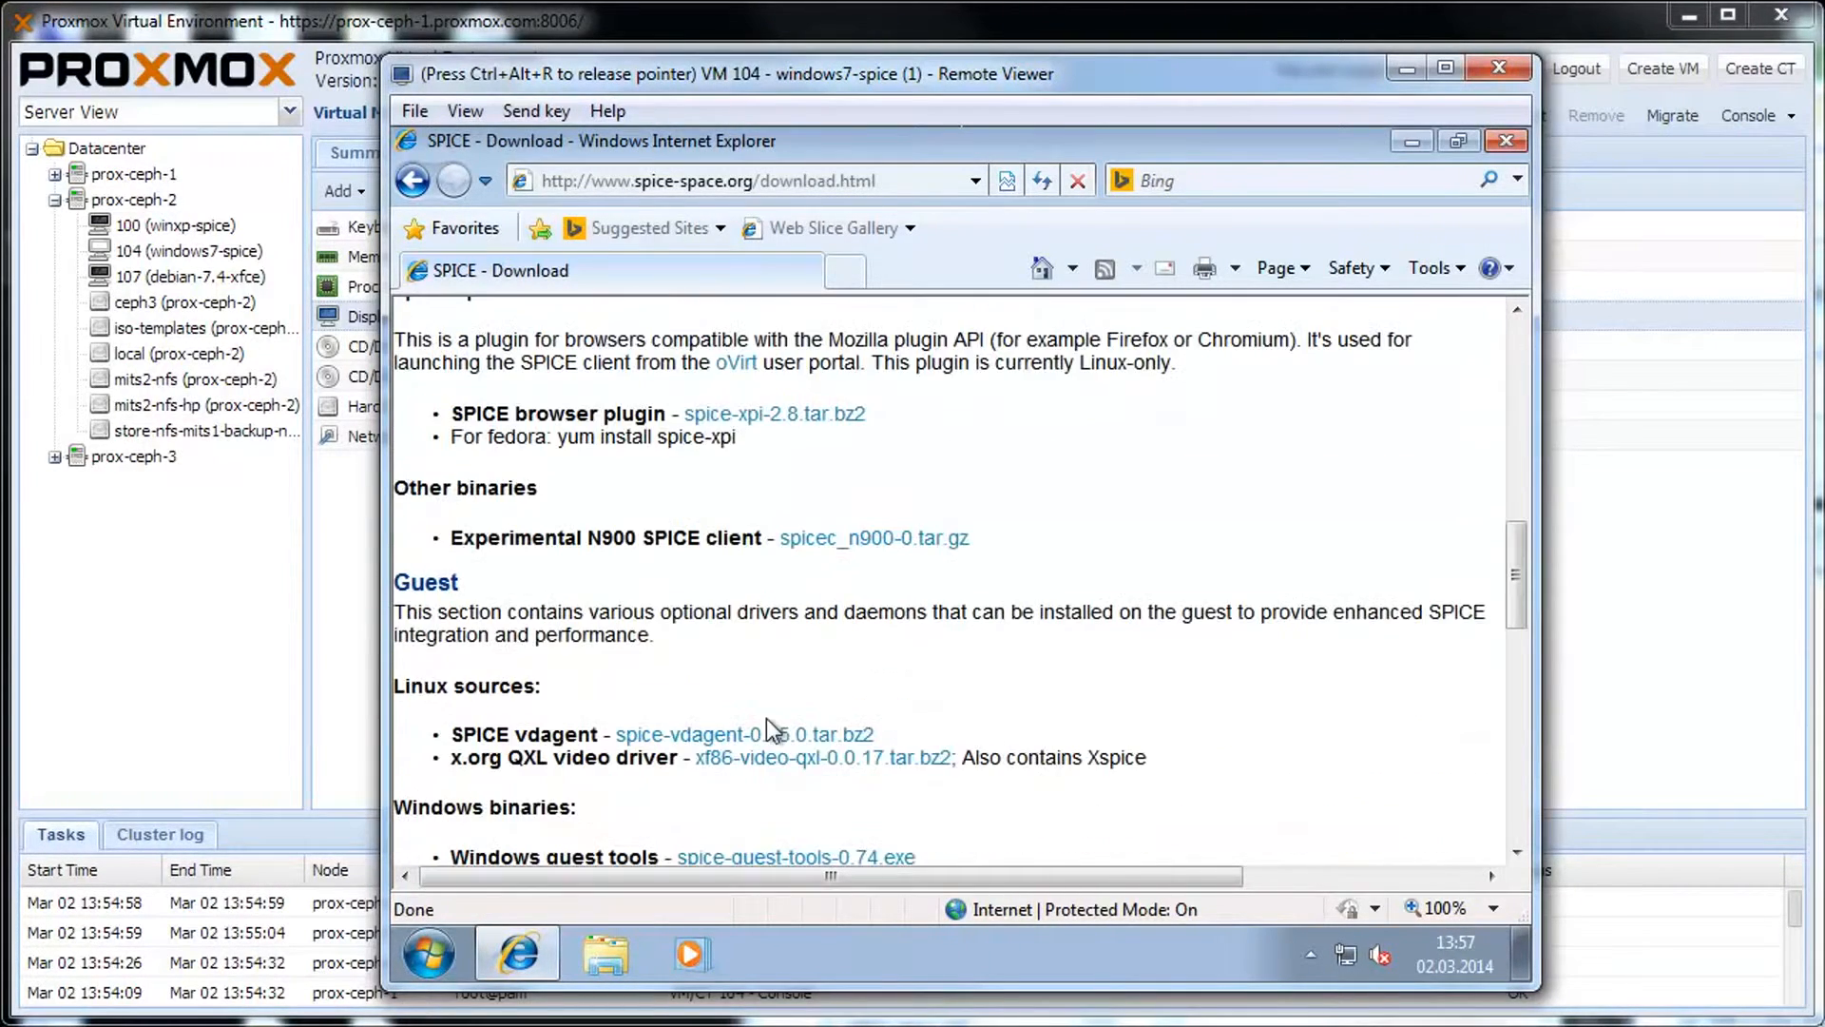
{"action": "scroll", "coordinate": [856, 741], "scroll_direction": "down", "scroll_amount": 1}
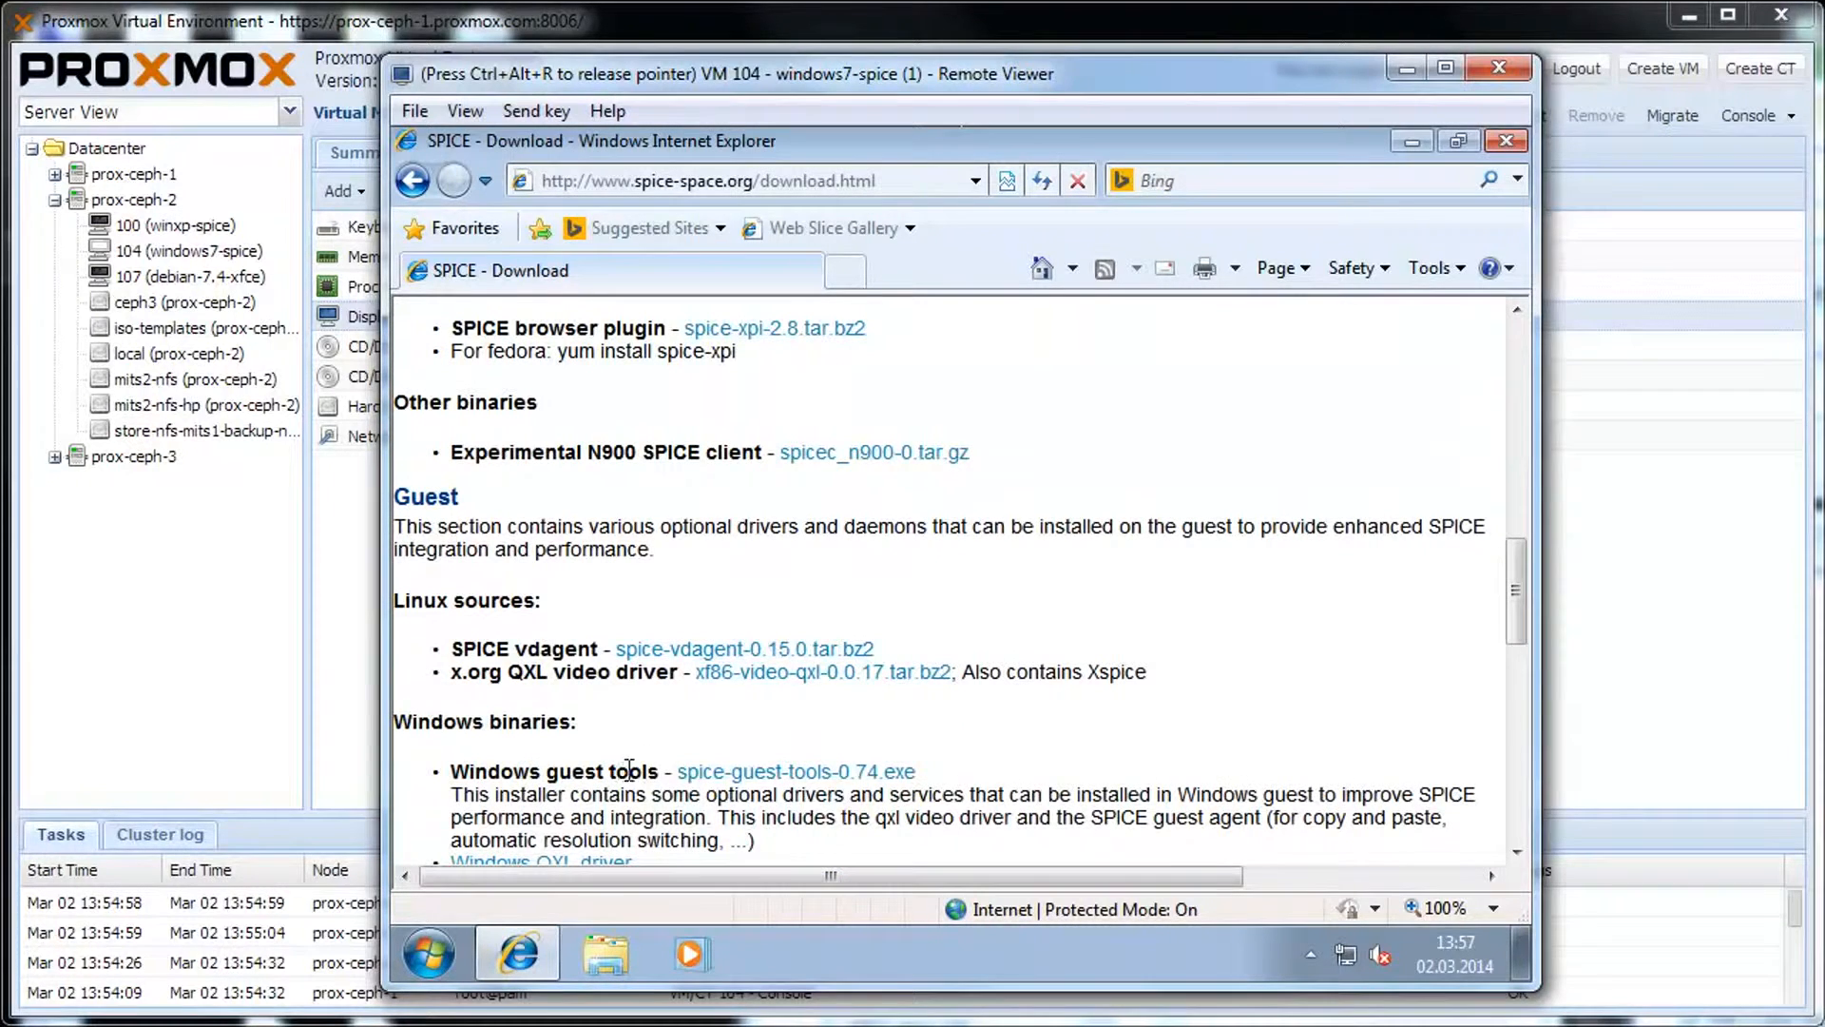
{"action": "left_click", "coordinate": [781, 776]}
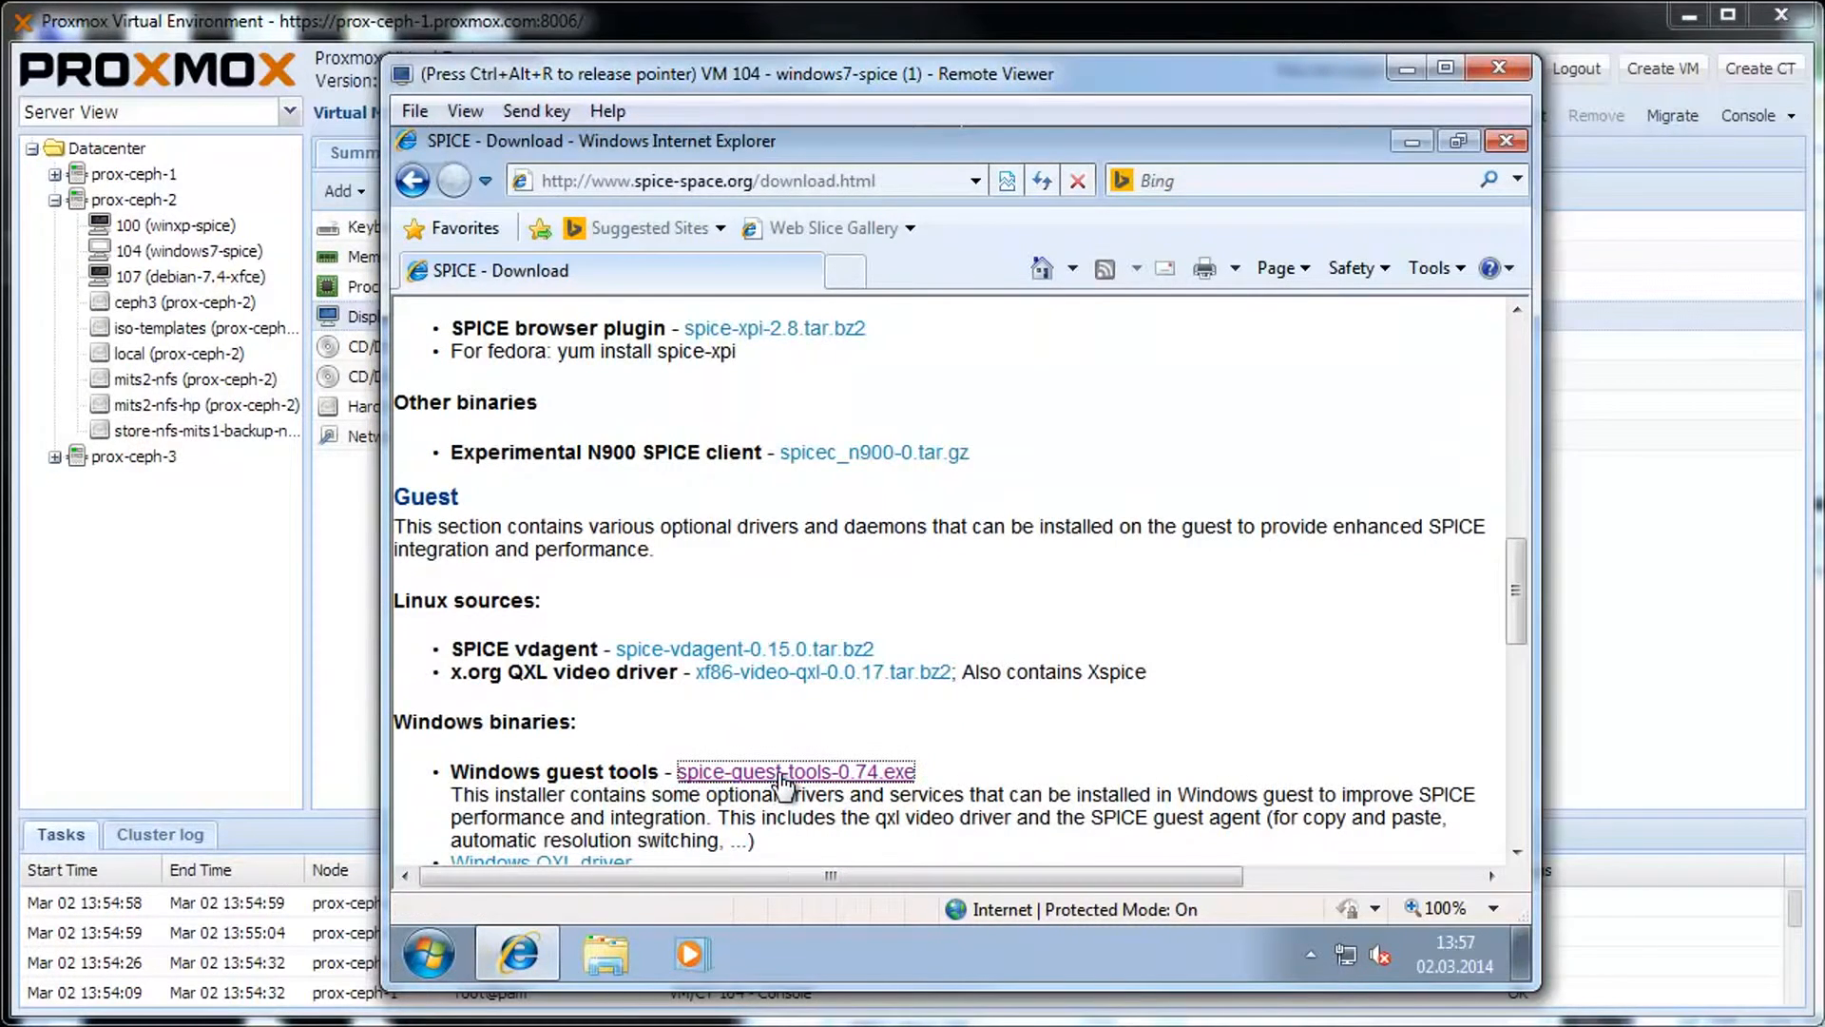
{"action": "left_click", "coordinate": [920, 559]}
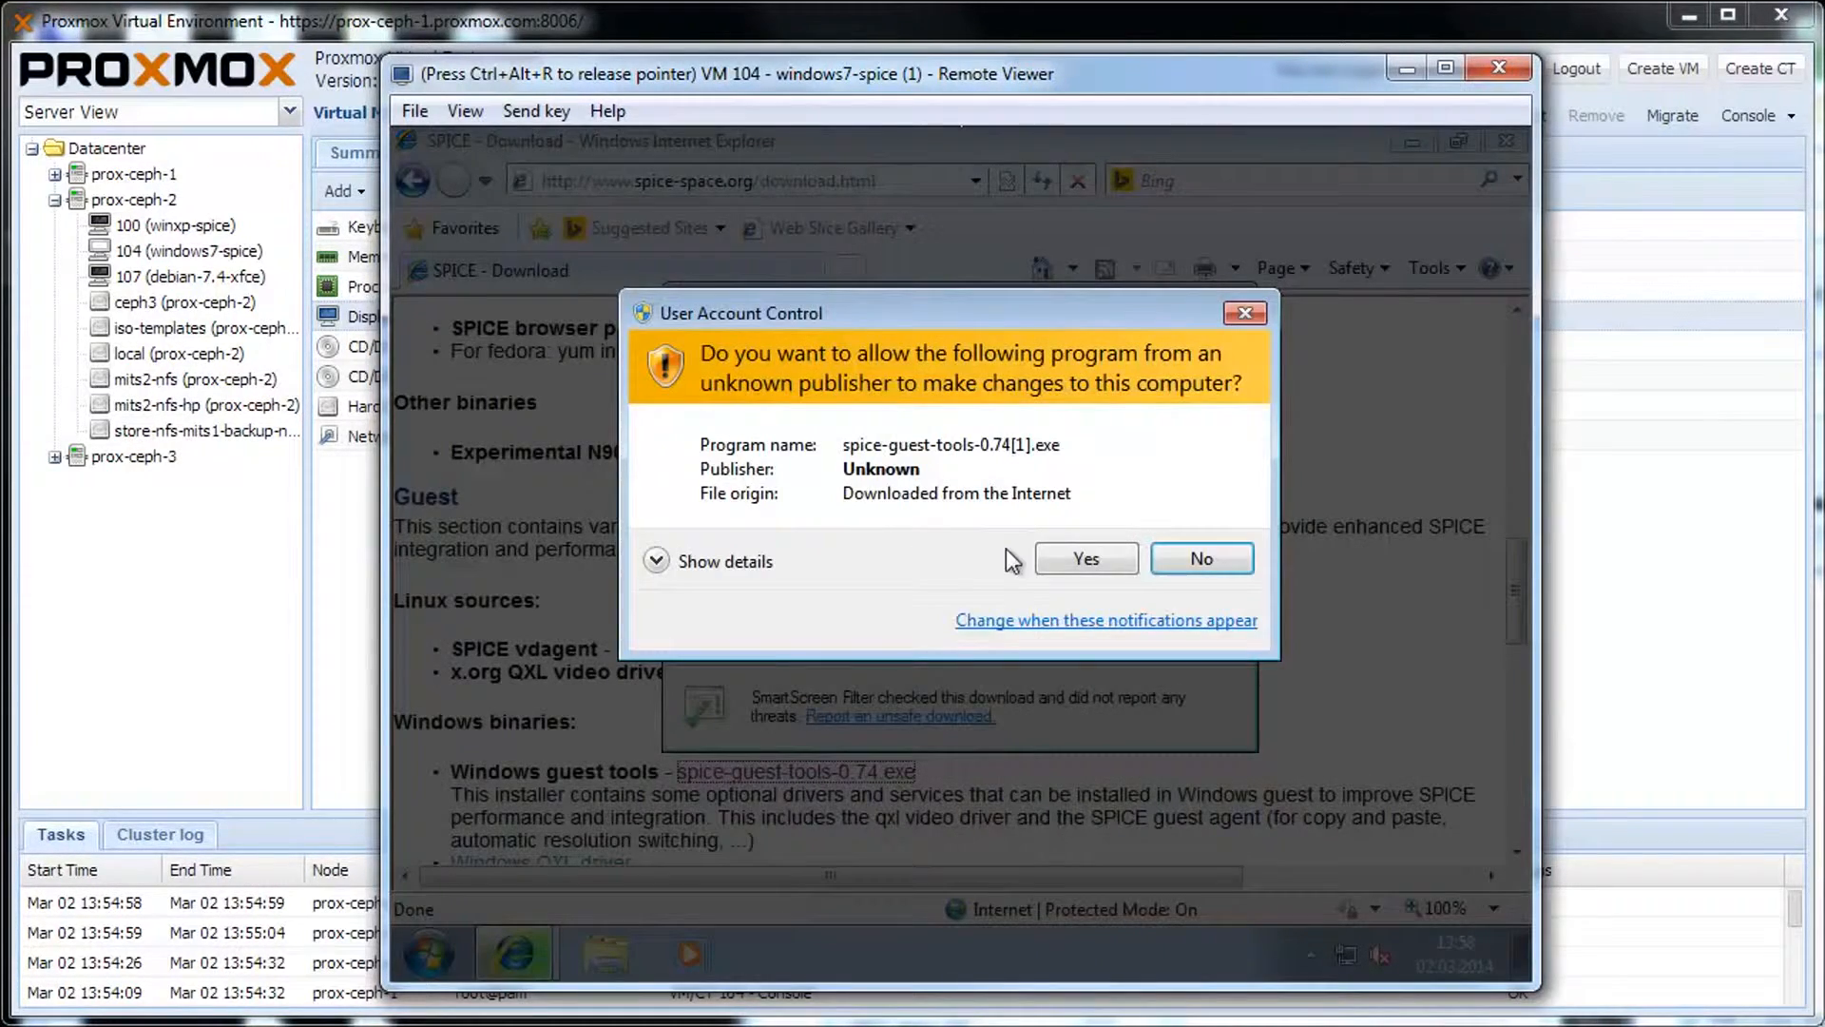
Install SPICE Guest Tools with the qxl driver, approving UAC, accepting the licence, and finishing.
{"action": "left_click", "coordinate": [1045, 552]}
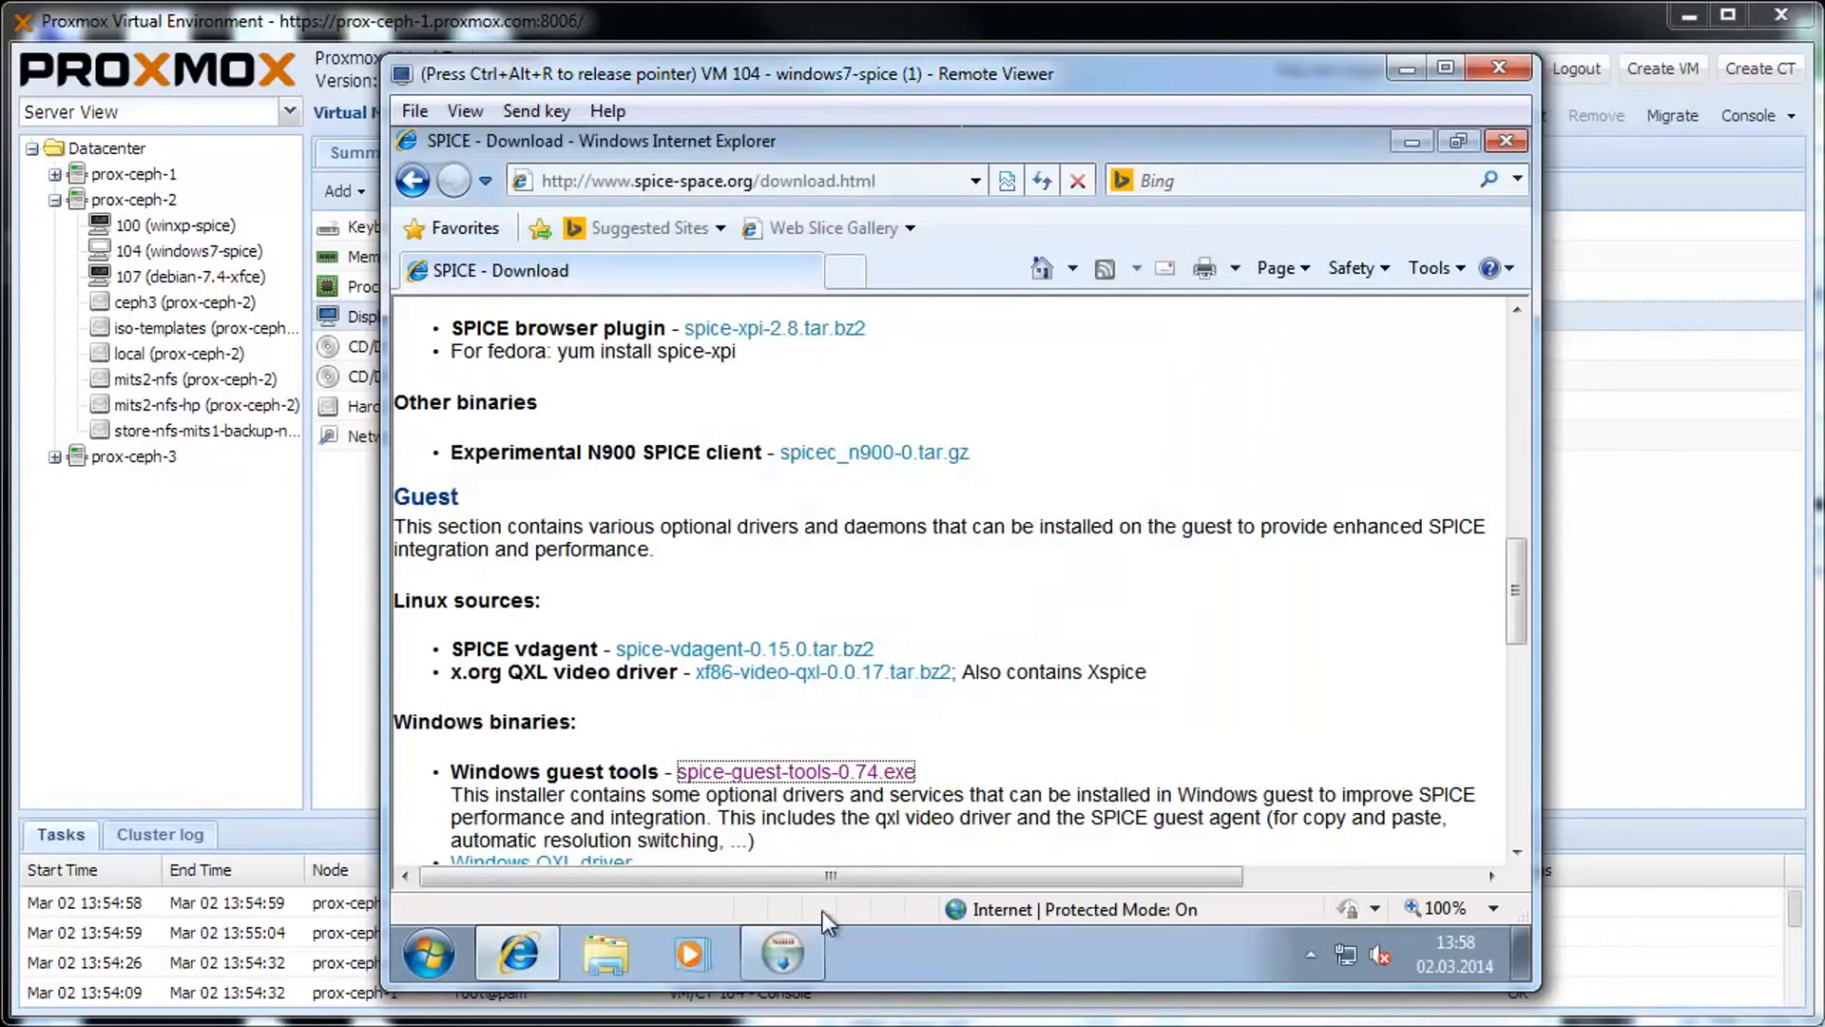
{"action": "left_click", "coordinate": [1093, 763]}
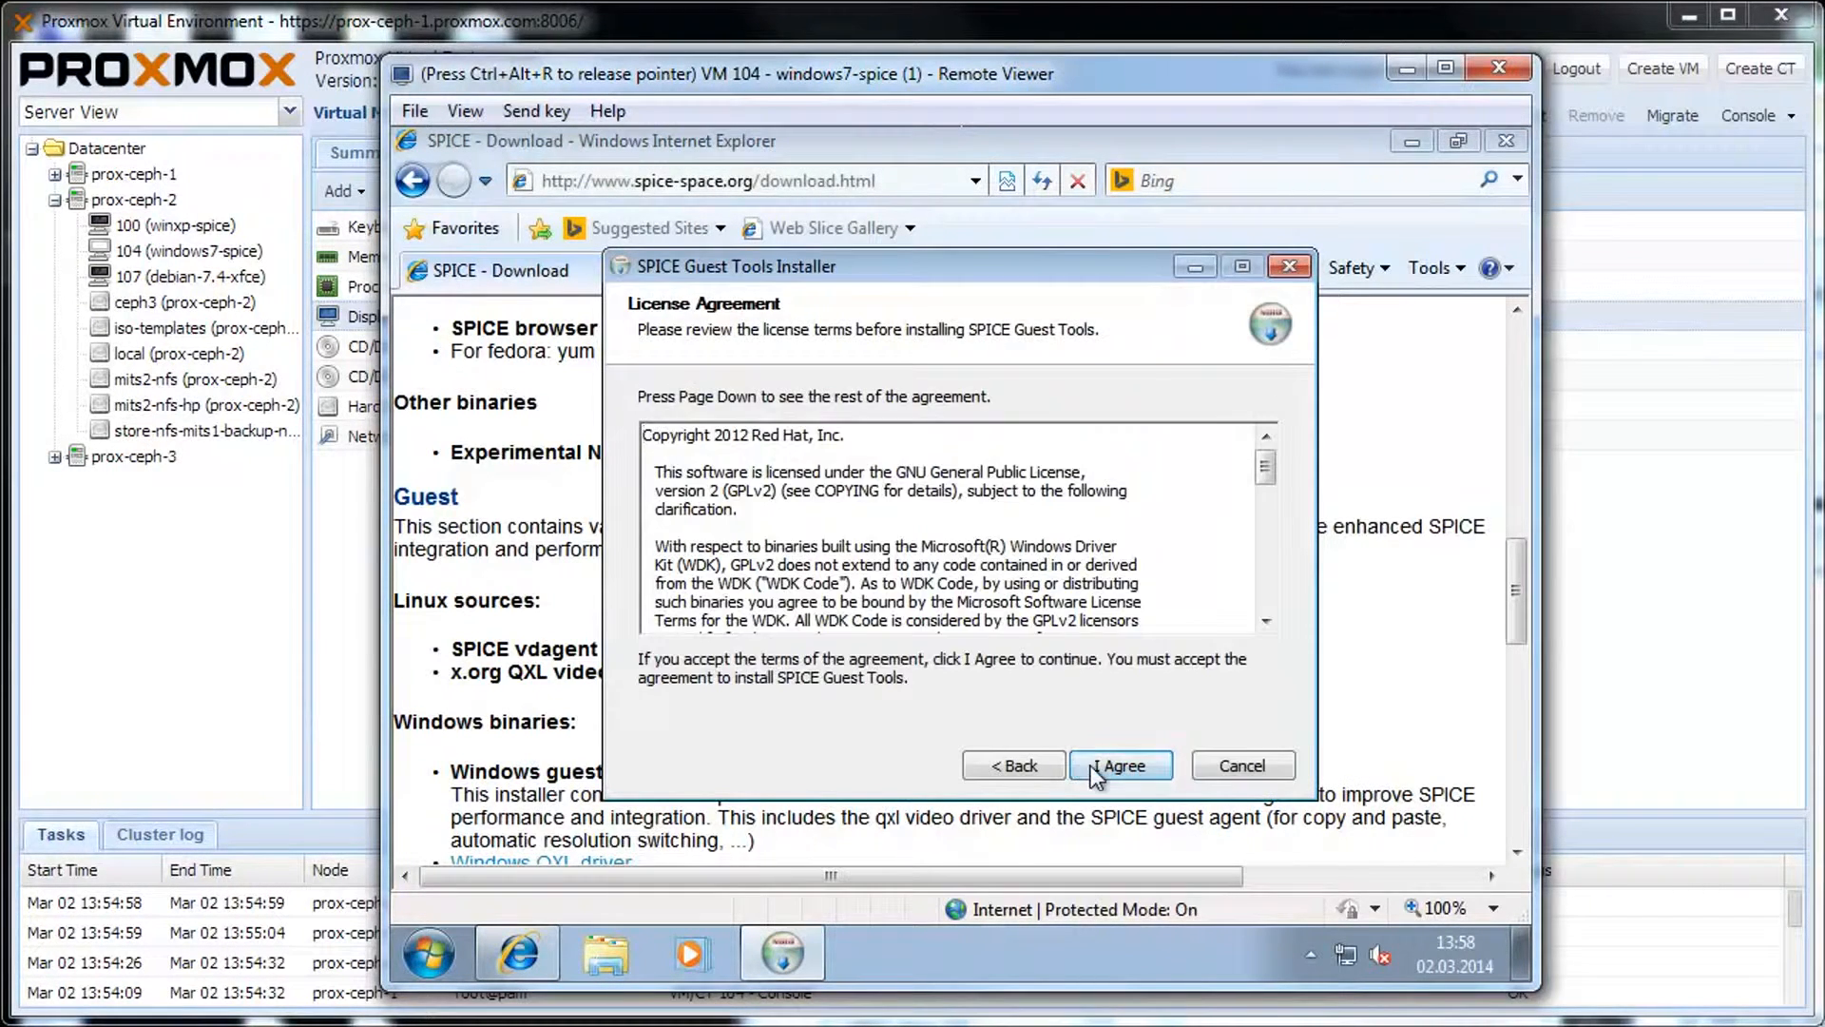
{"action": "left_click", "coordinate": [1091, 766]}
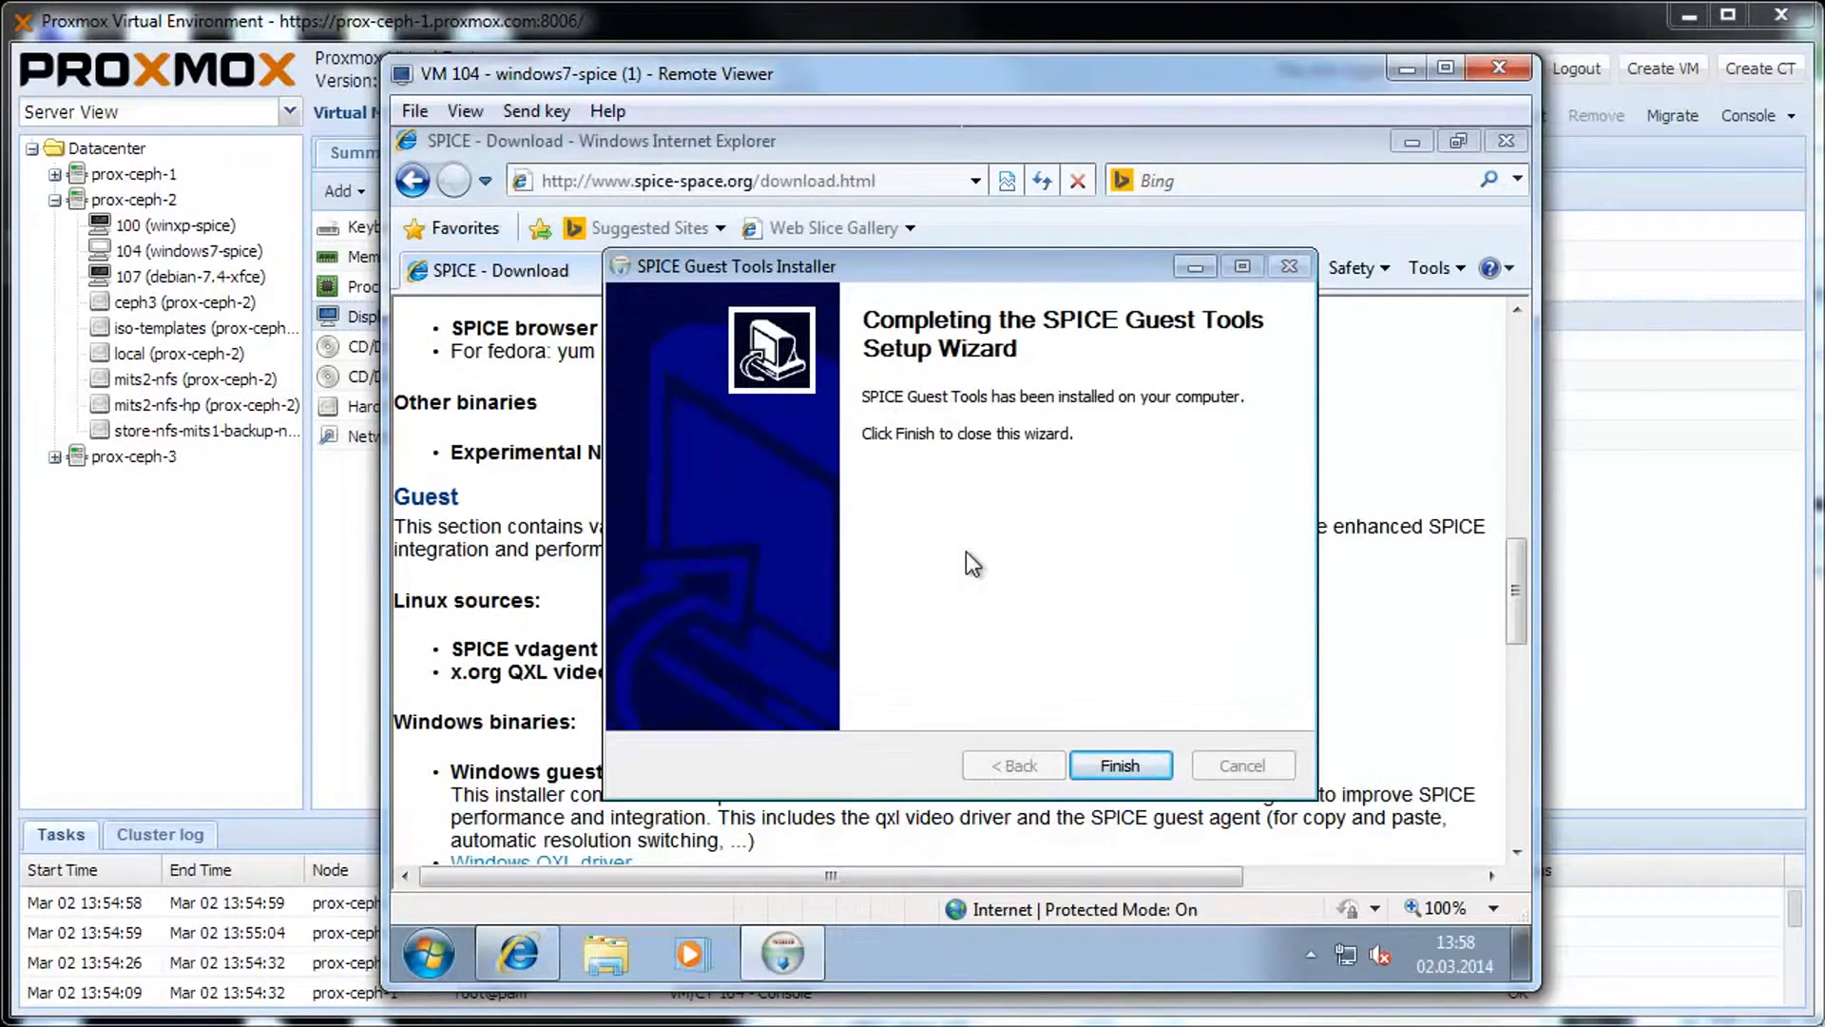
{"action": "left_click", "coordinate": [1141, 766]}
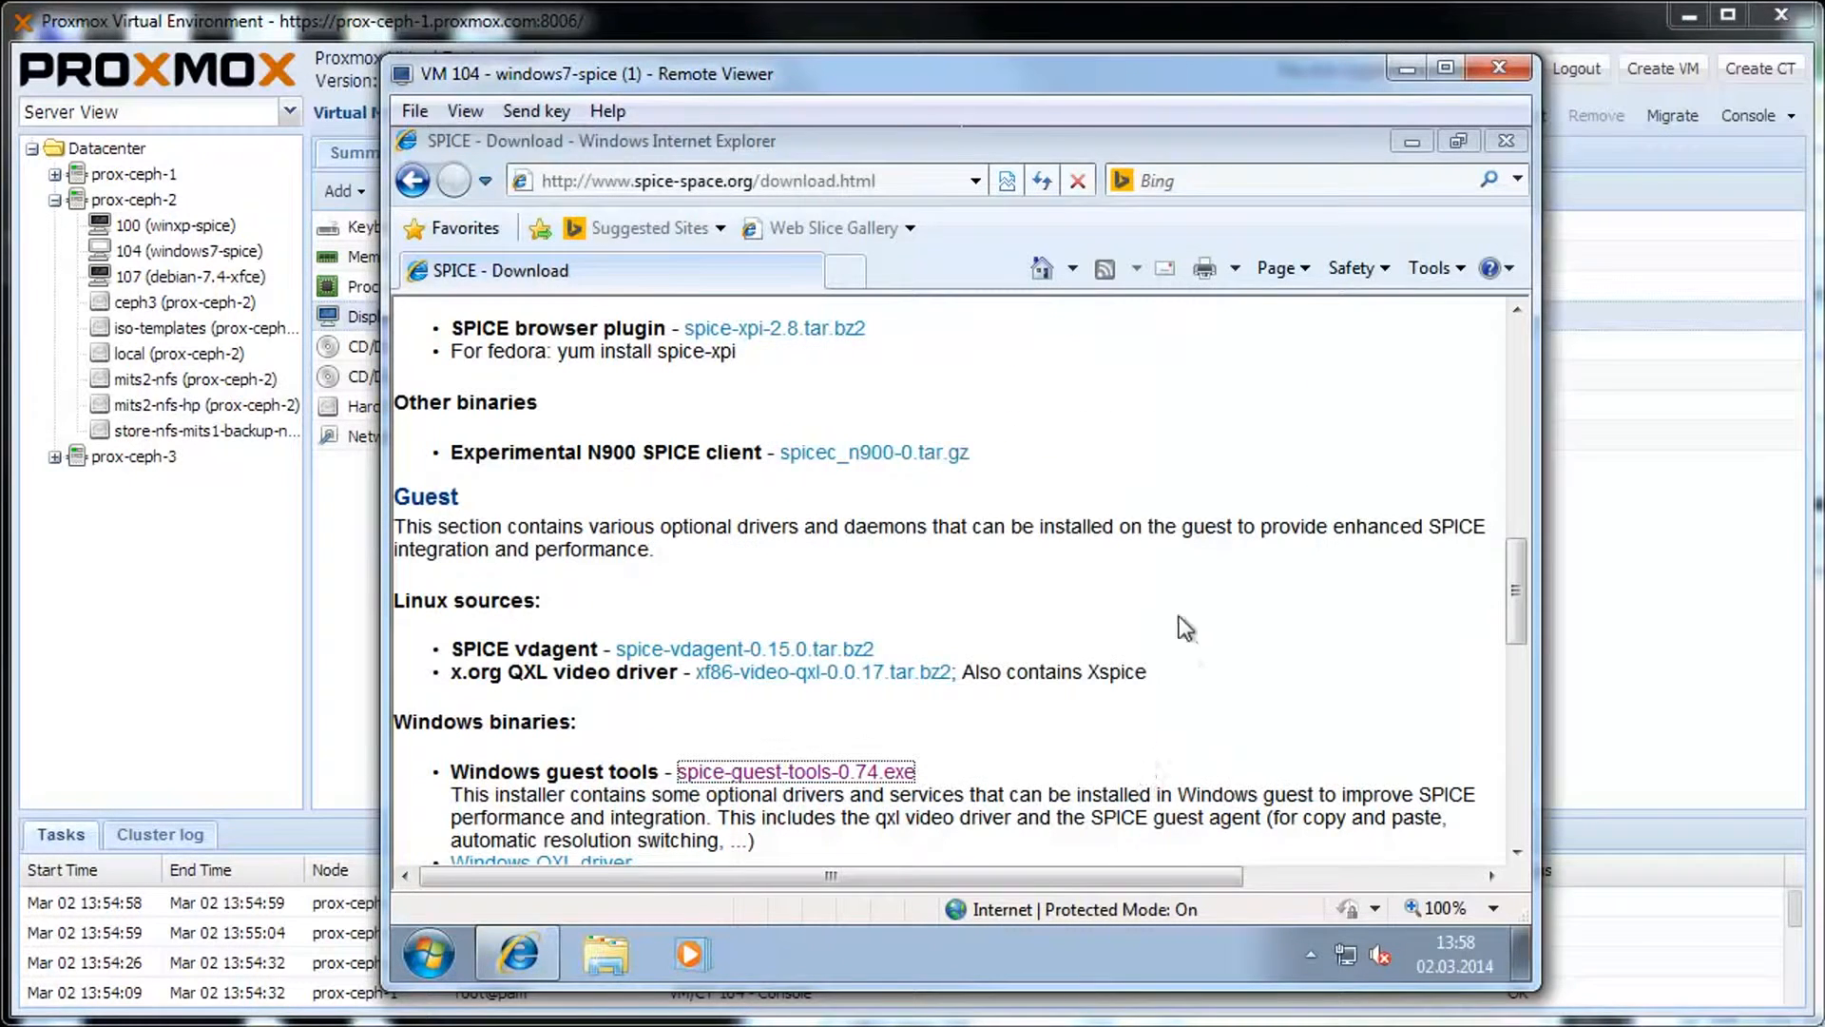
Restart the Windows 7 guest using the Start menu's Shut down options.
{"action": "left_click", "coordinate": [445, 941]}
{"action": "left_click", "coordinate": [888, 881]}
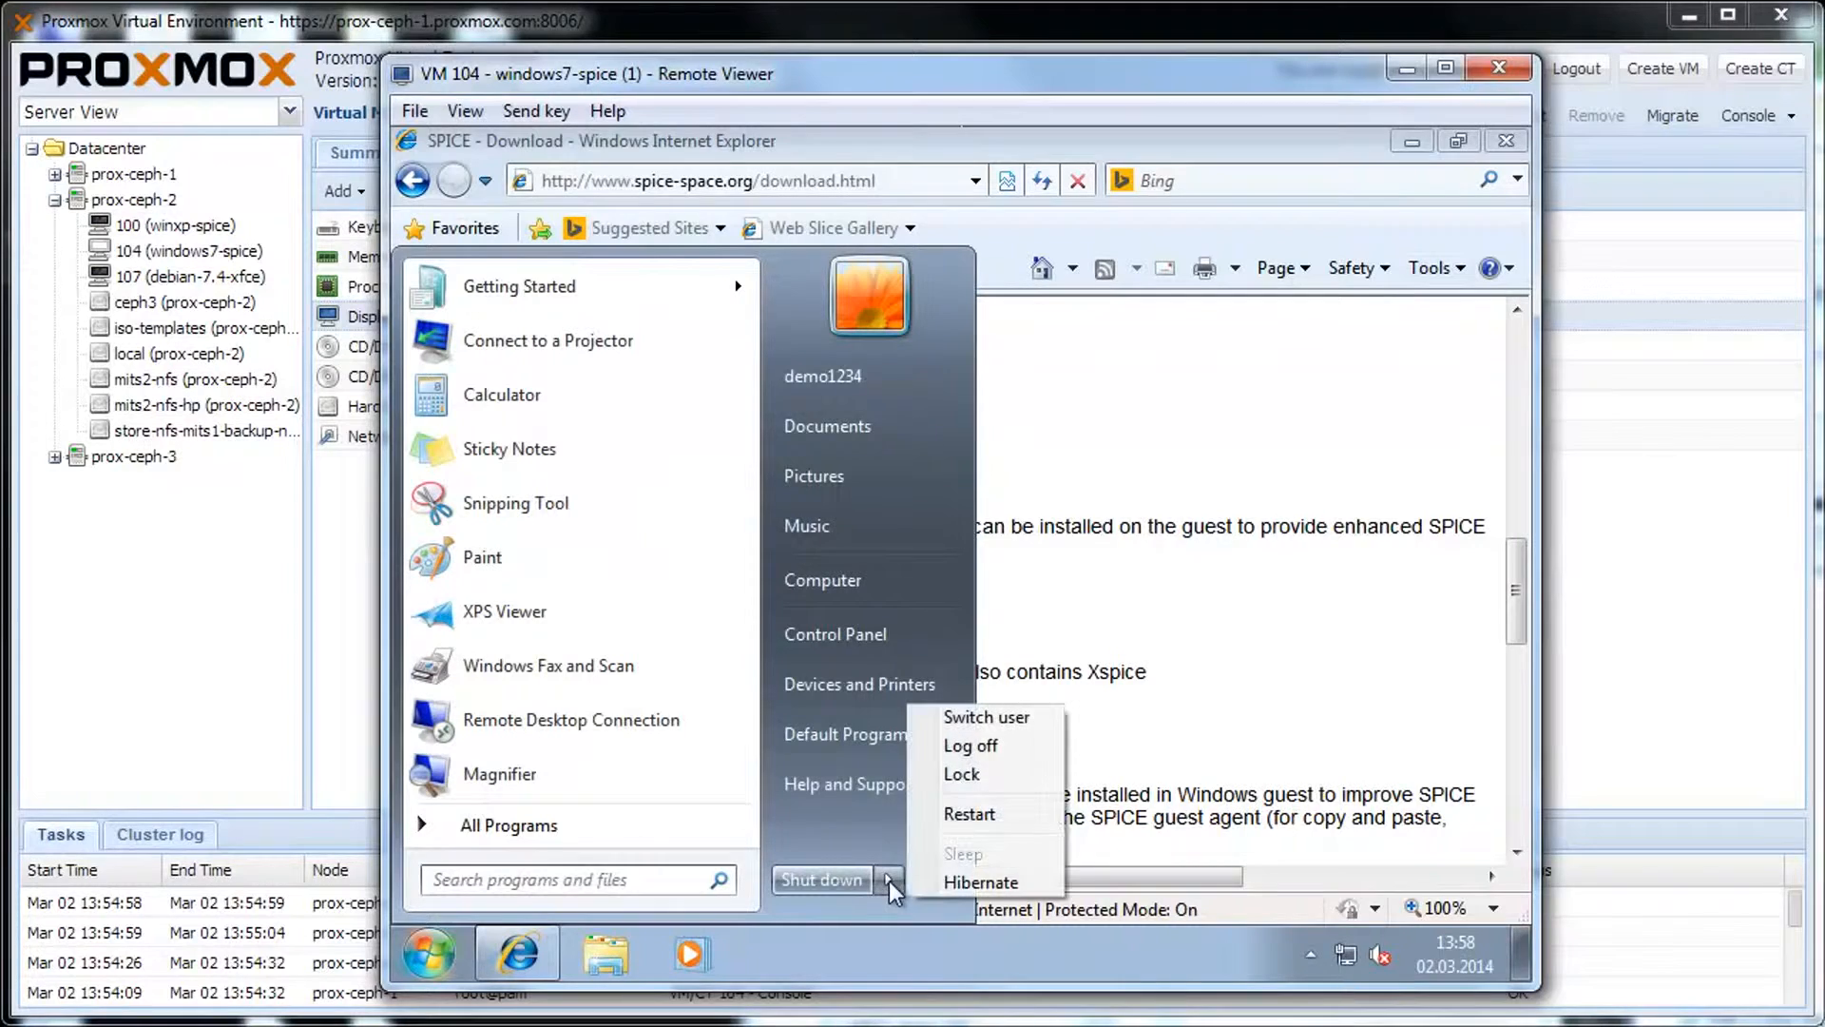
{"action": "left_click", "coordinate": [985, 817]}
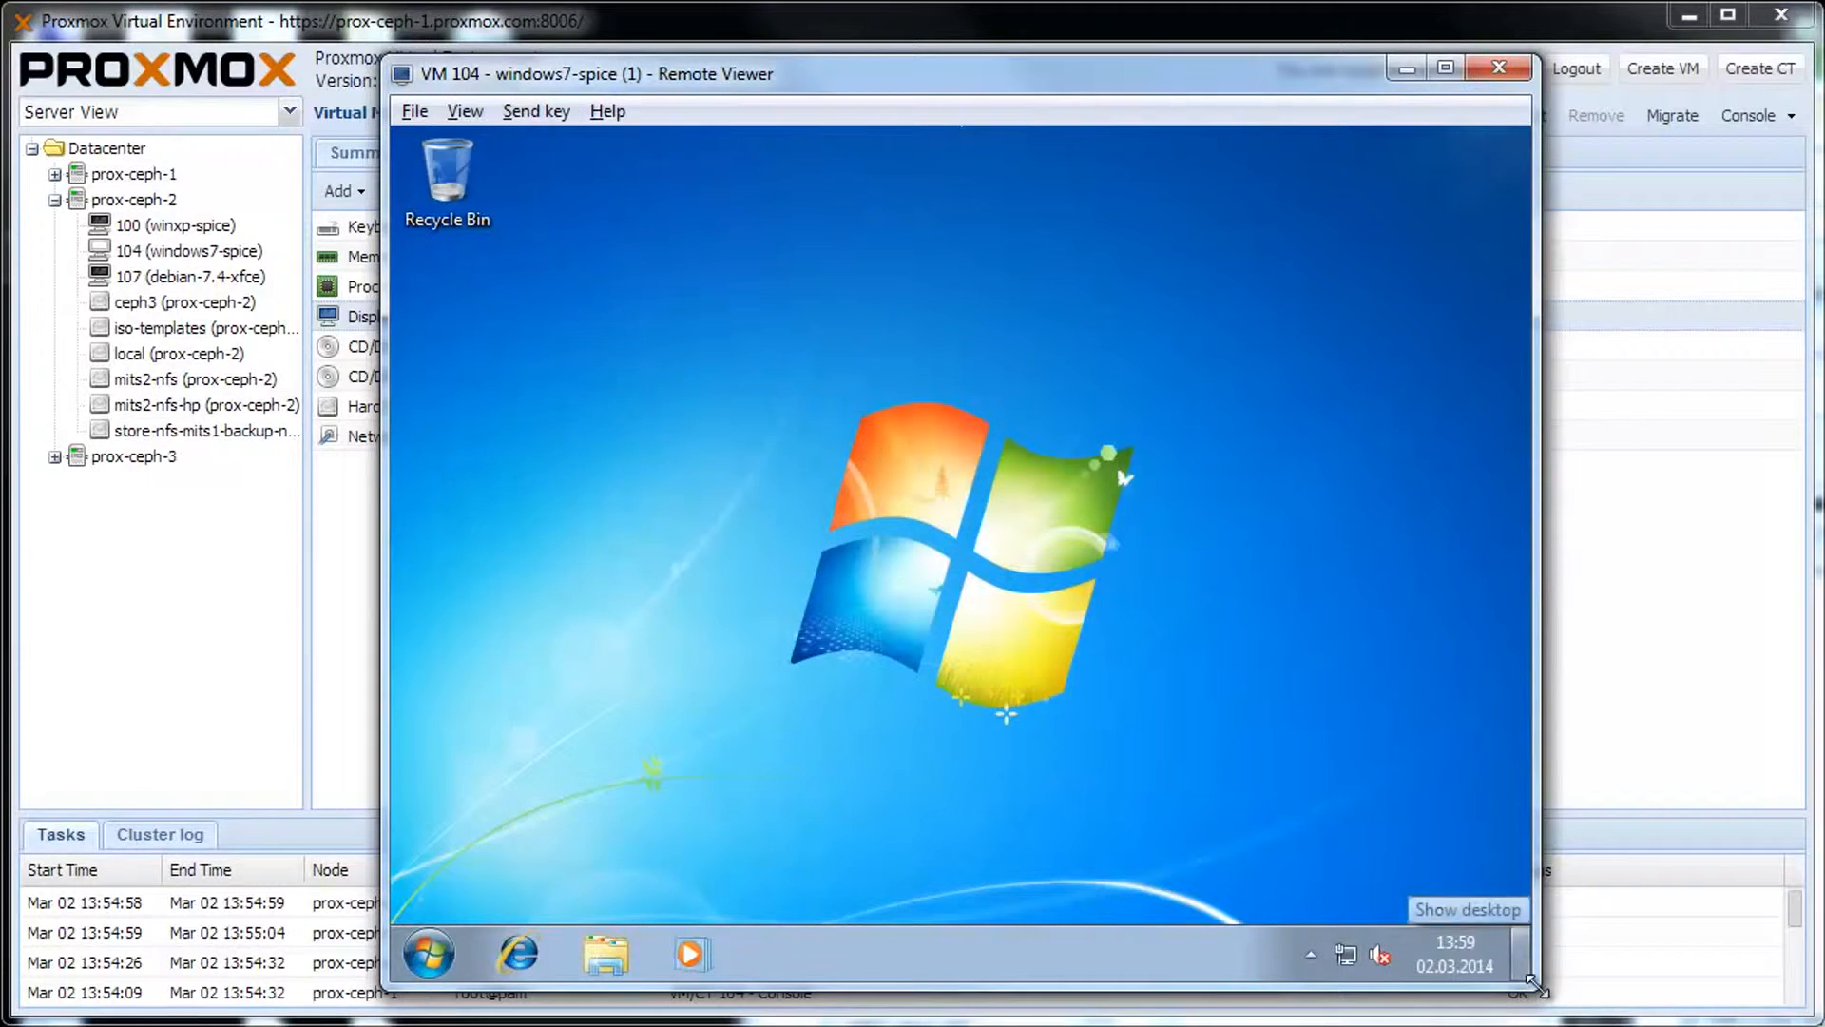
Resize and reposition the Remote Viewer window so the guest desktop stretches to fill it.
{"action": "left_click_drag", "start_coordinate": [1537, 987], "coordinate": [1732, 616]}
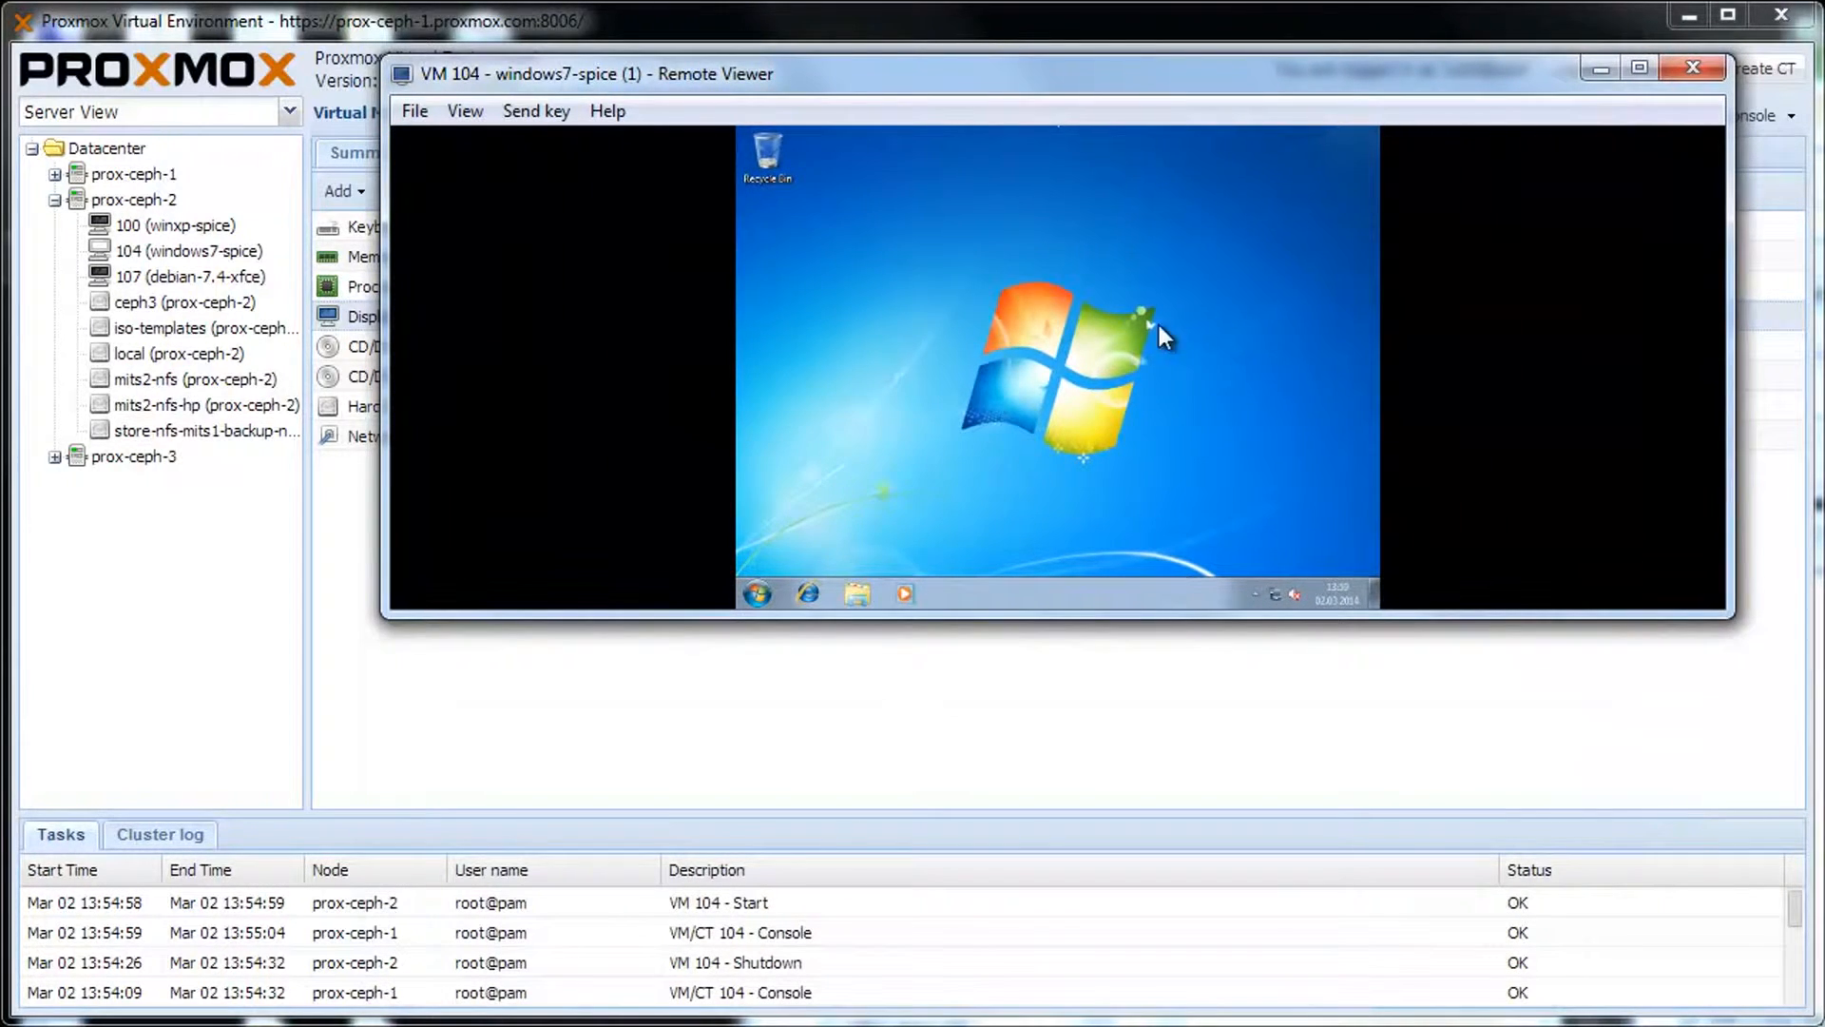
{"action": "left_click_drag", "start_coordinate": [983, 70], "coordinate": [795, 80]}
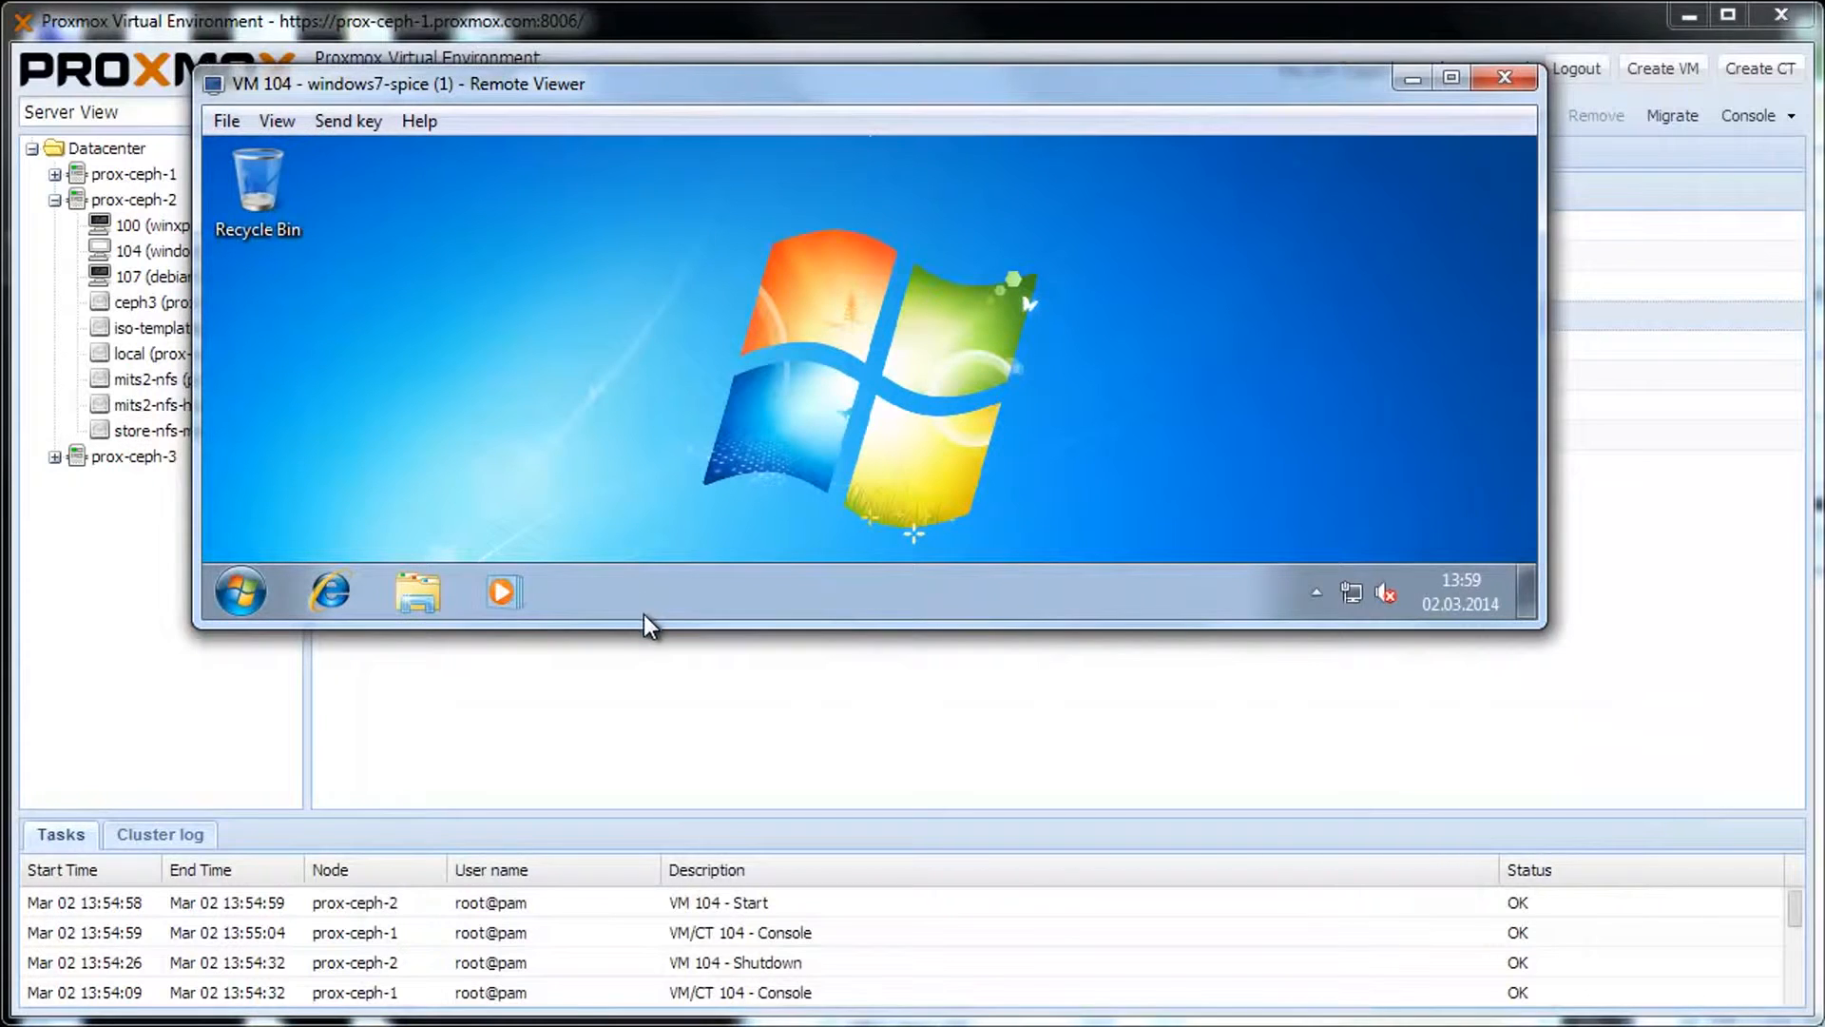
{"action": "left_click_drag", "start_coordinate": [661, 628], "coordinate": [675, 984]}
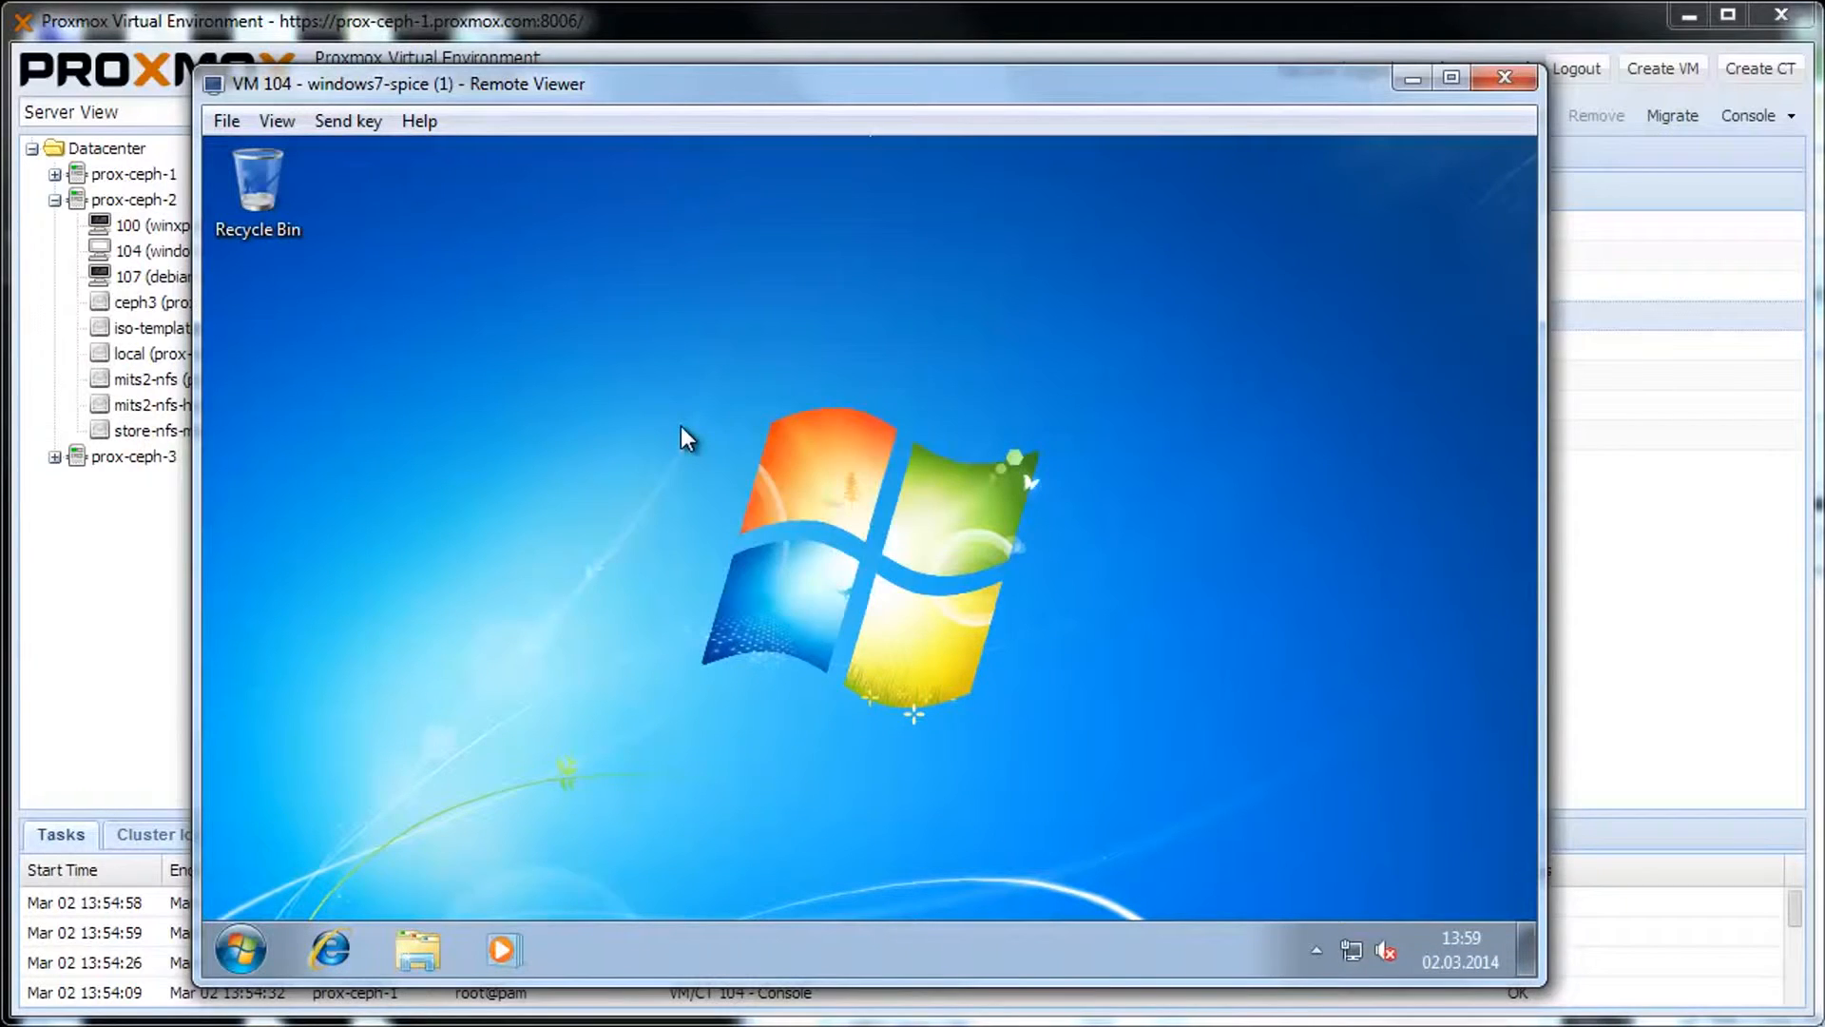
Confirm in Screen Resolution that the guest reports 936 × 590 on the Red Hat QXL GPU.
{"action": "right_click", "coordinate": [681, 426]}
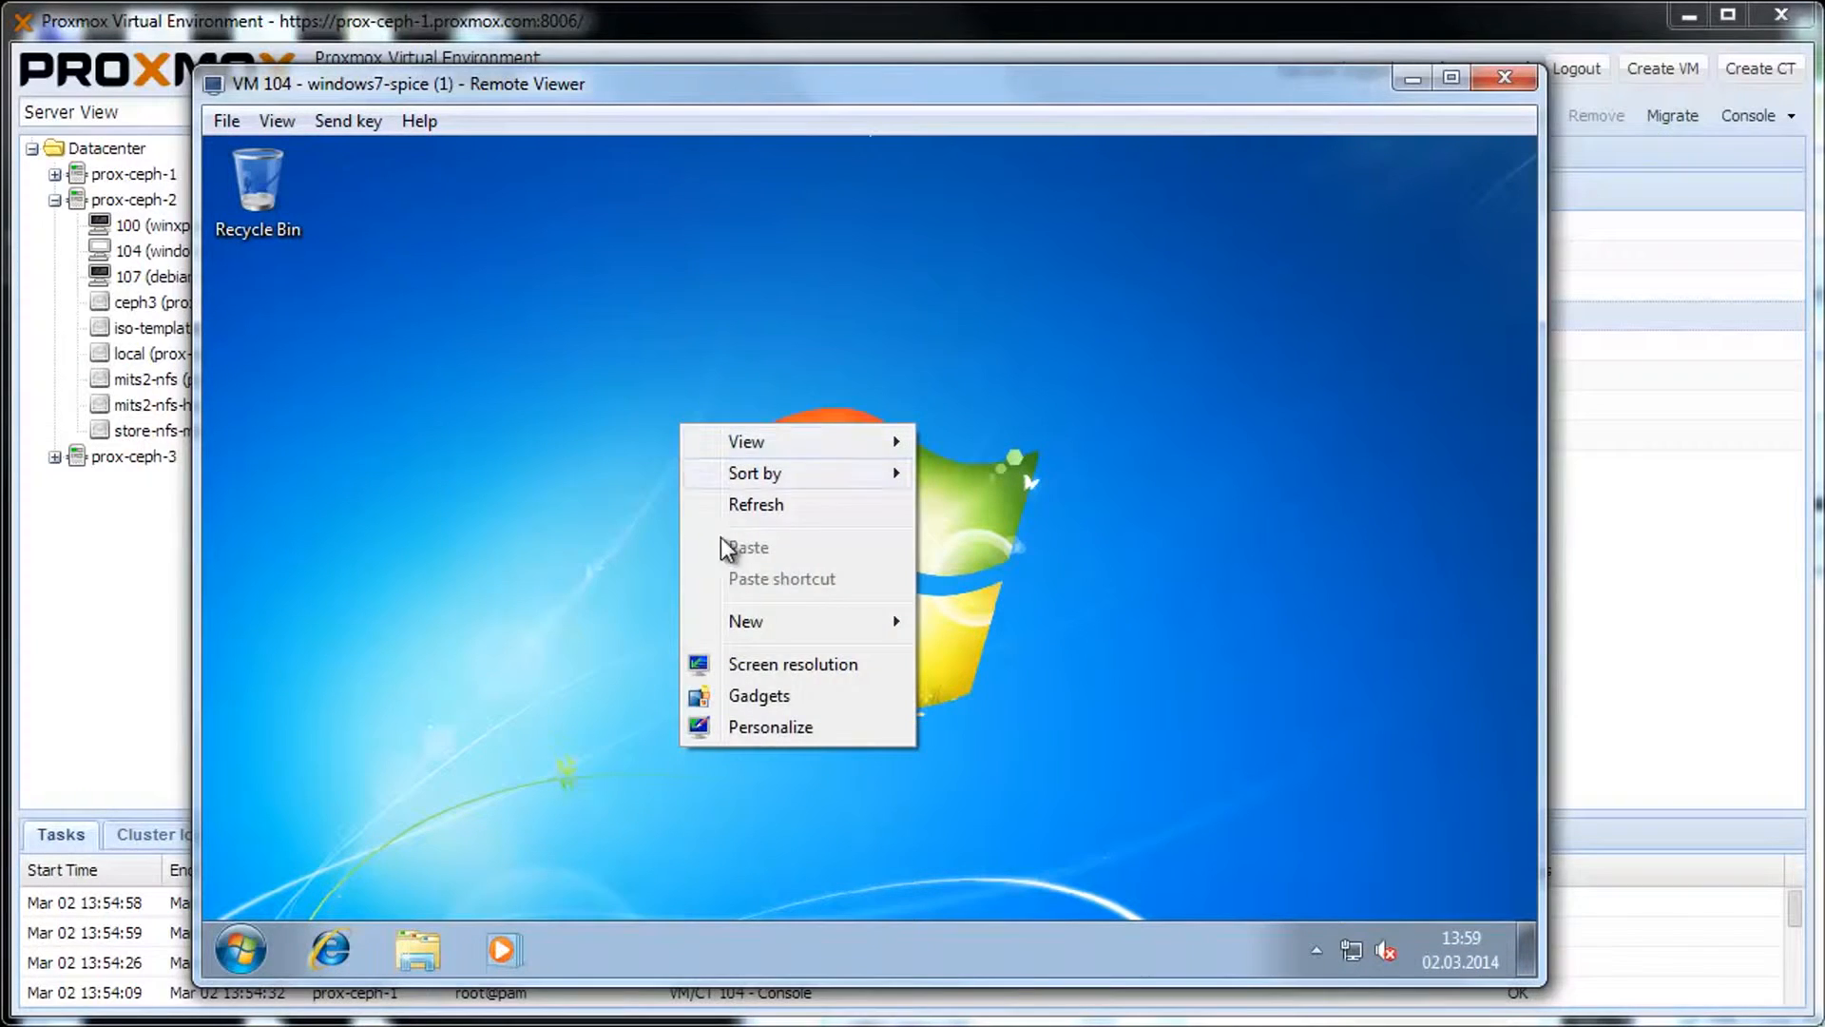
{"action": "left_click", "coordinate": [778, 664]}
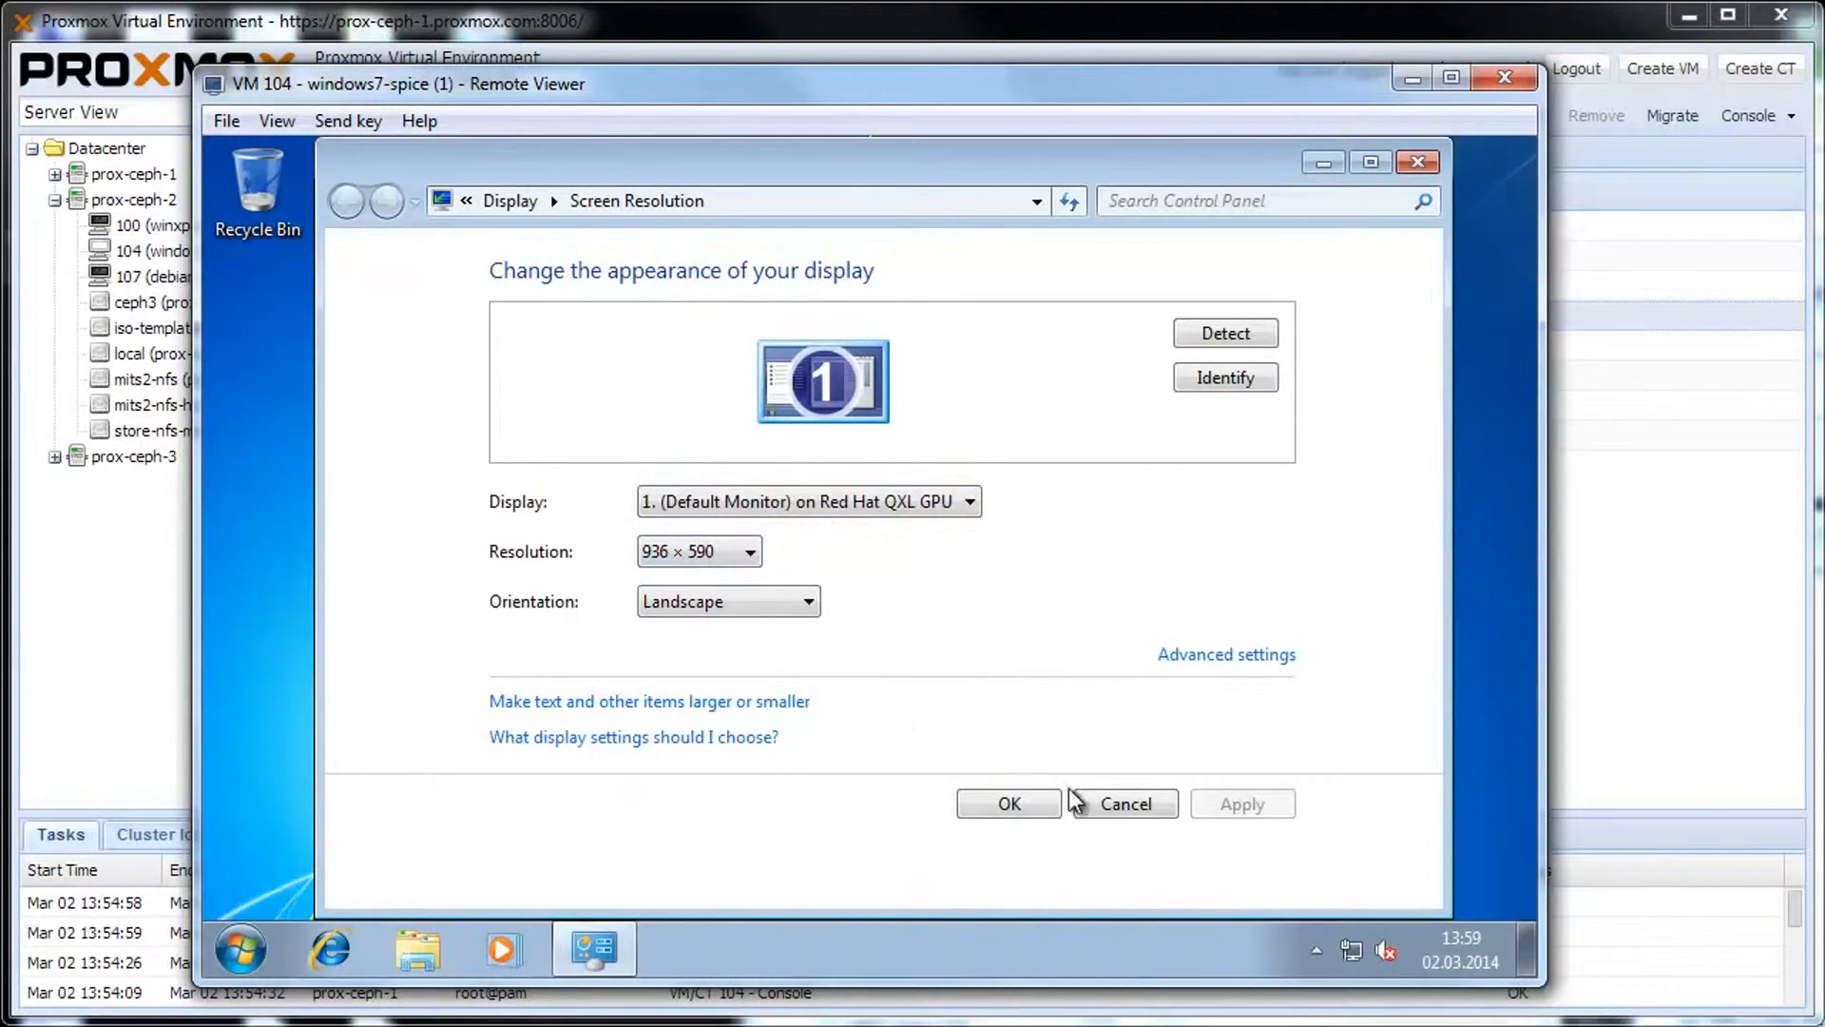
{"action": "left_click", "coordinate": [1124, 803]}
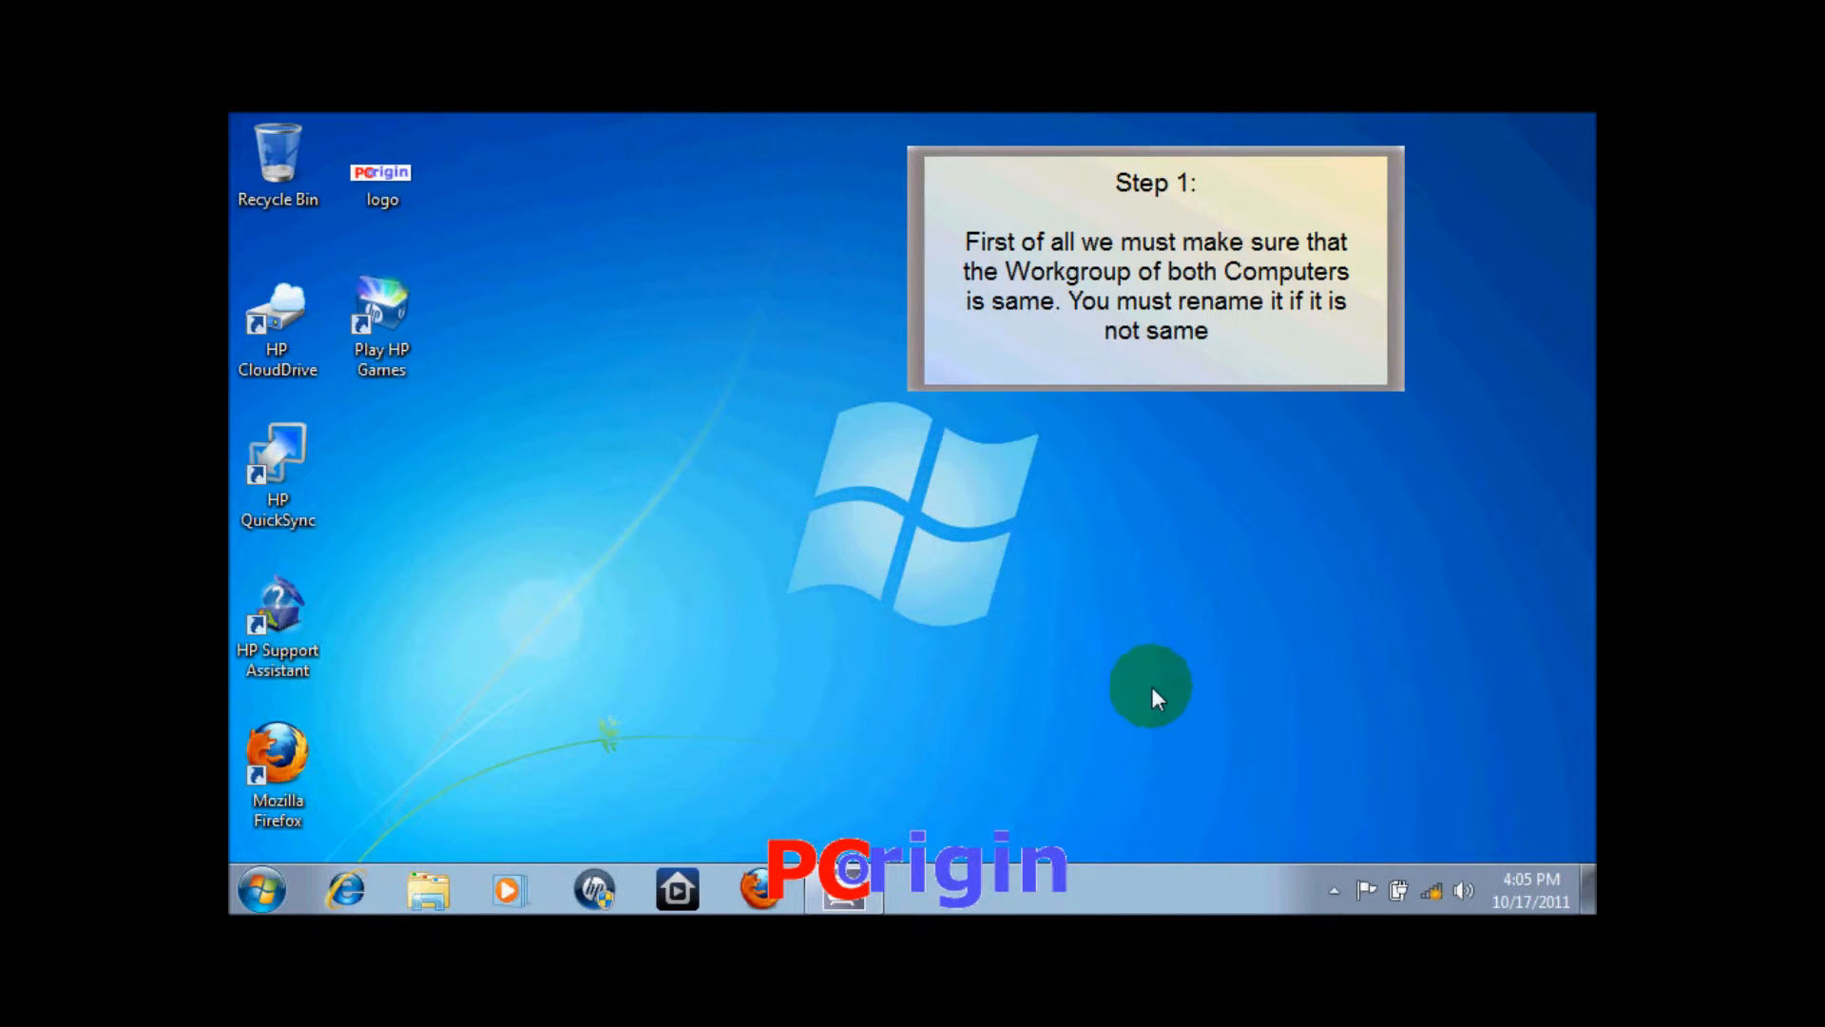
{"action": "left_click", "coordinate": [286, 889]}
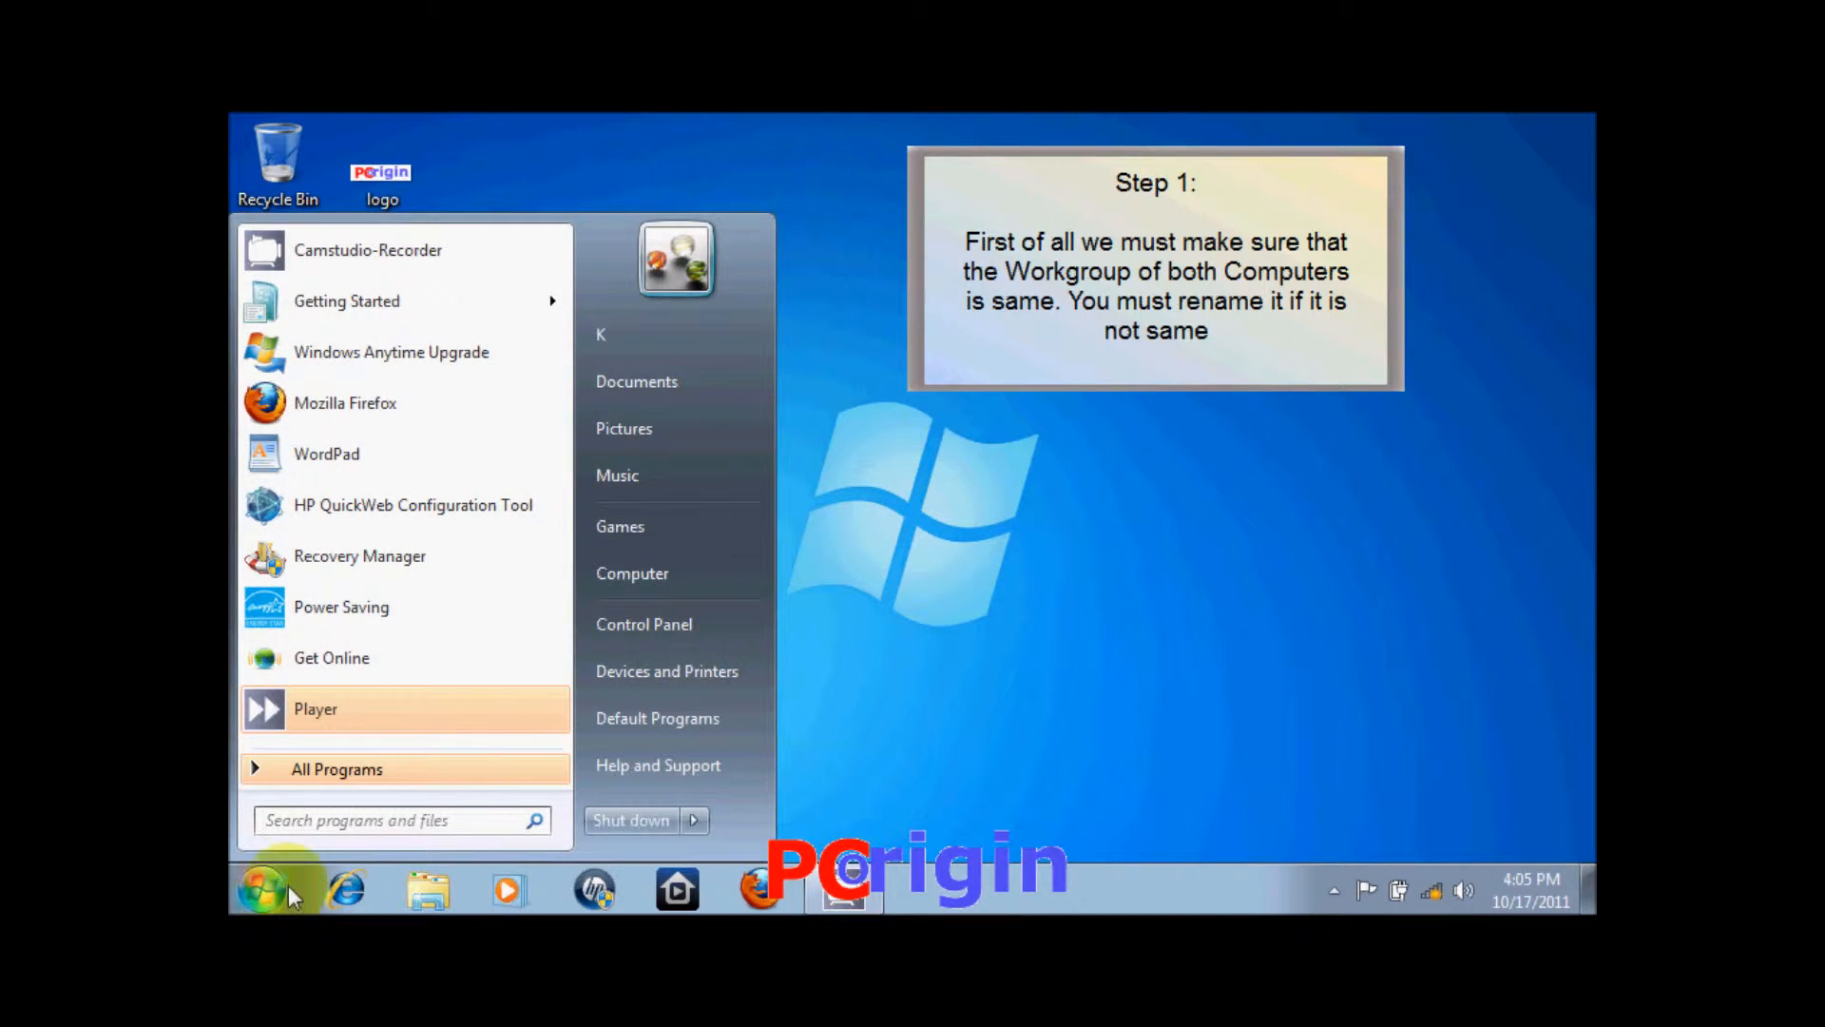
{"action": "right_click", "coordinate": [661, 568]}
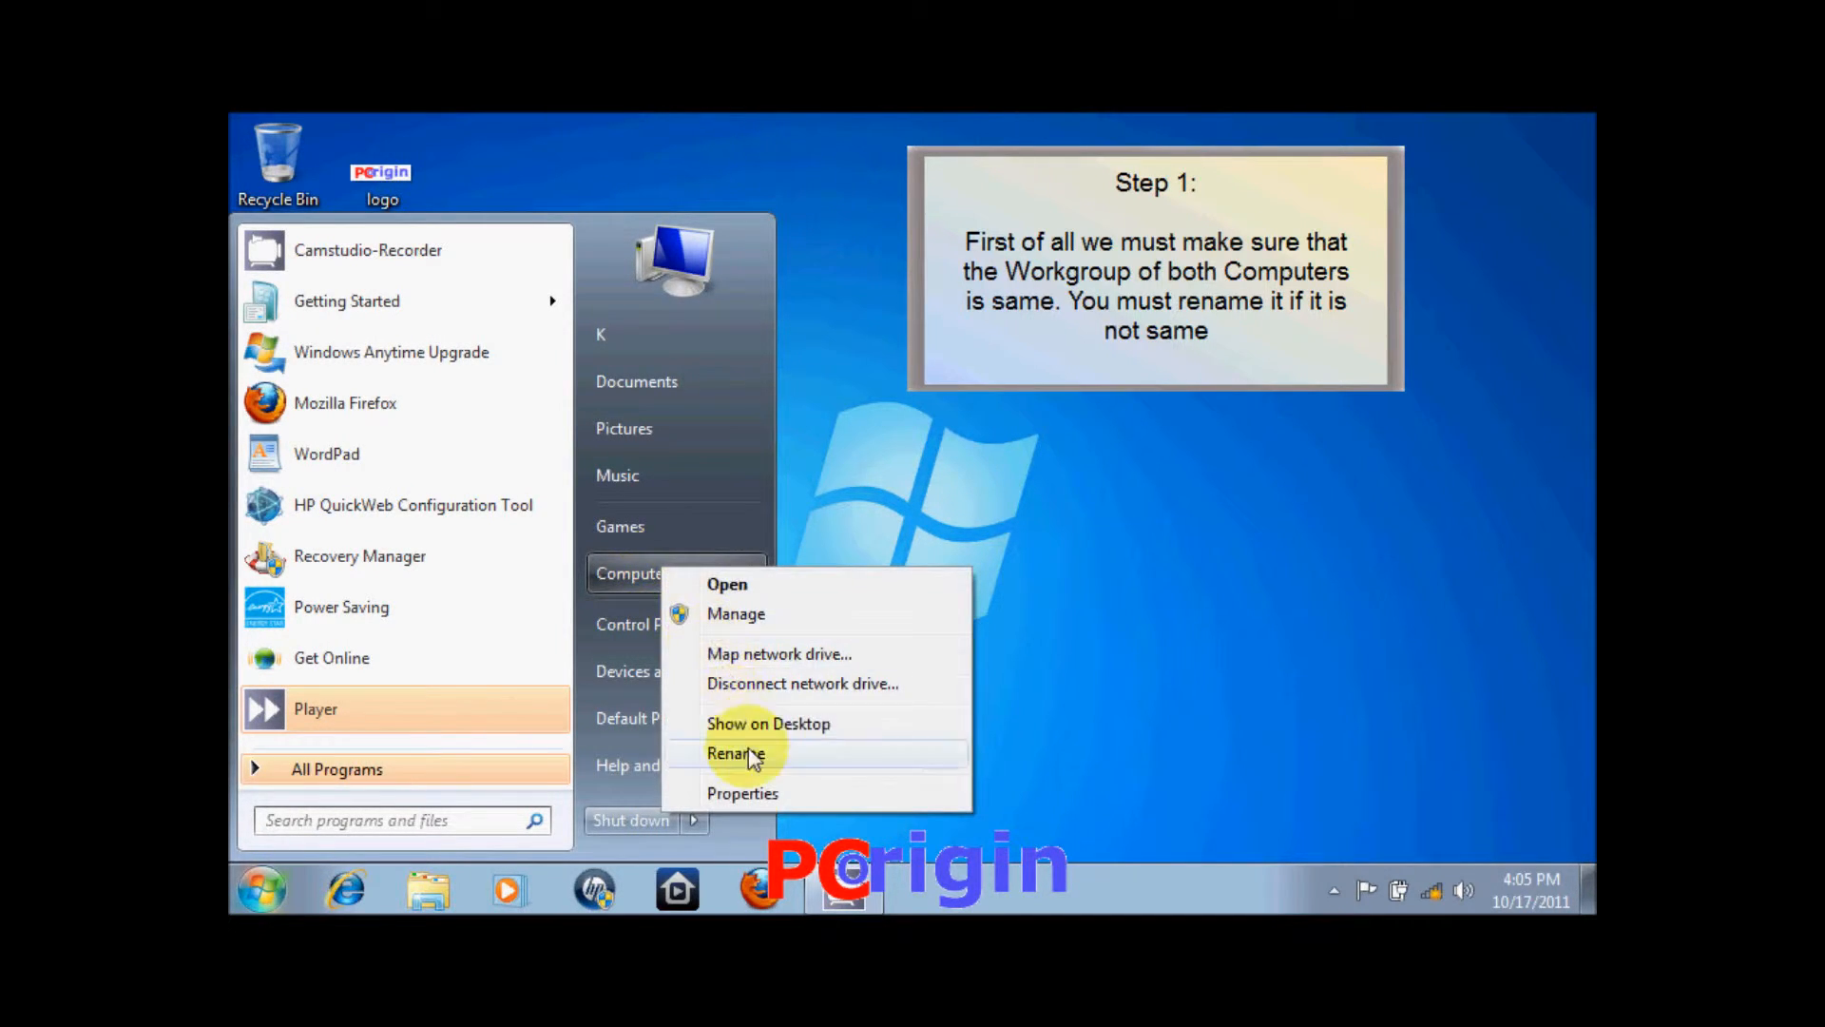
{"action": "left_click", "coordinate": [761, 792]}
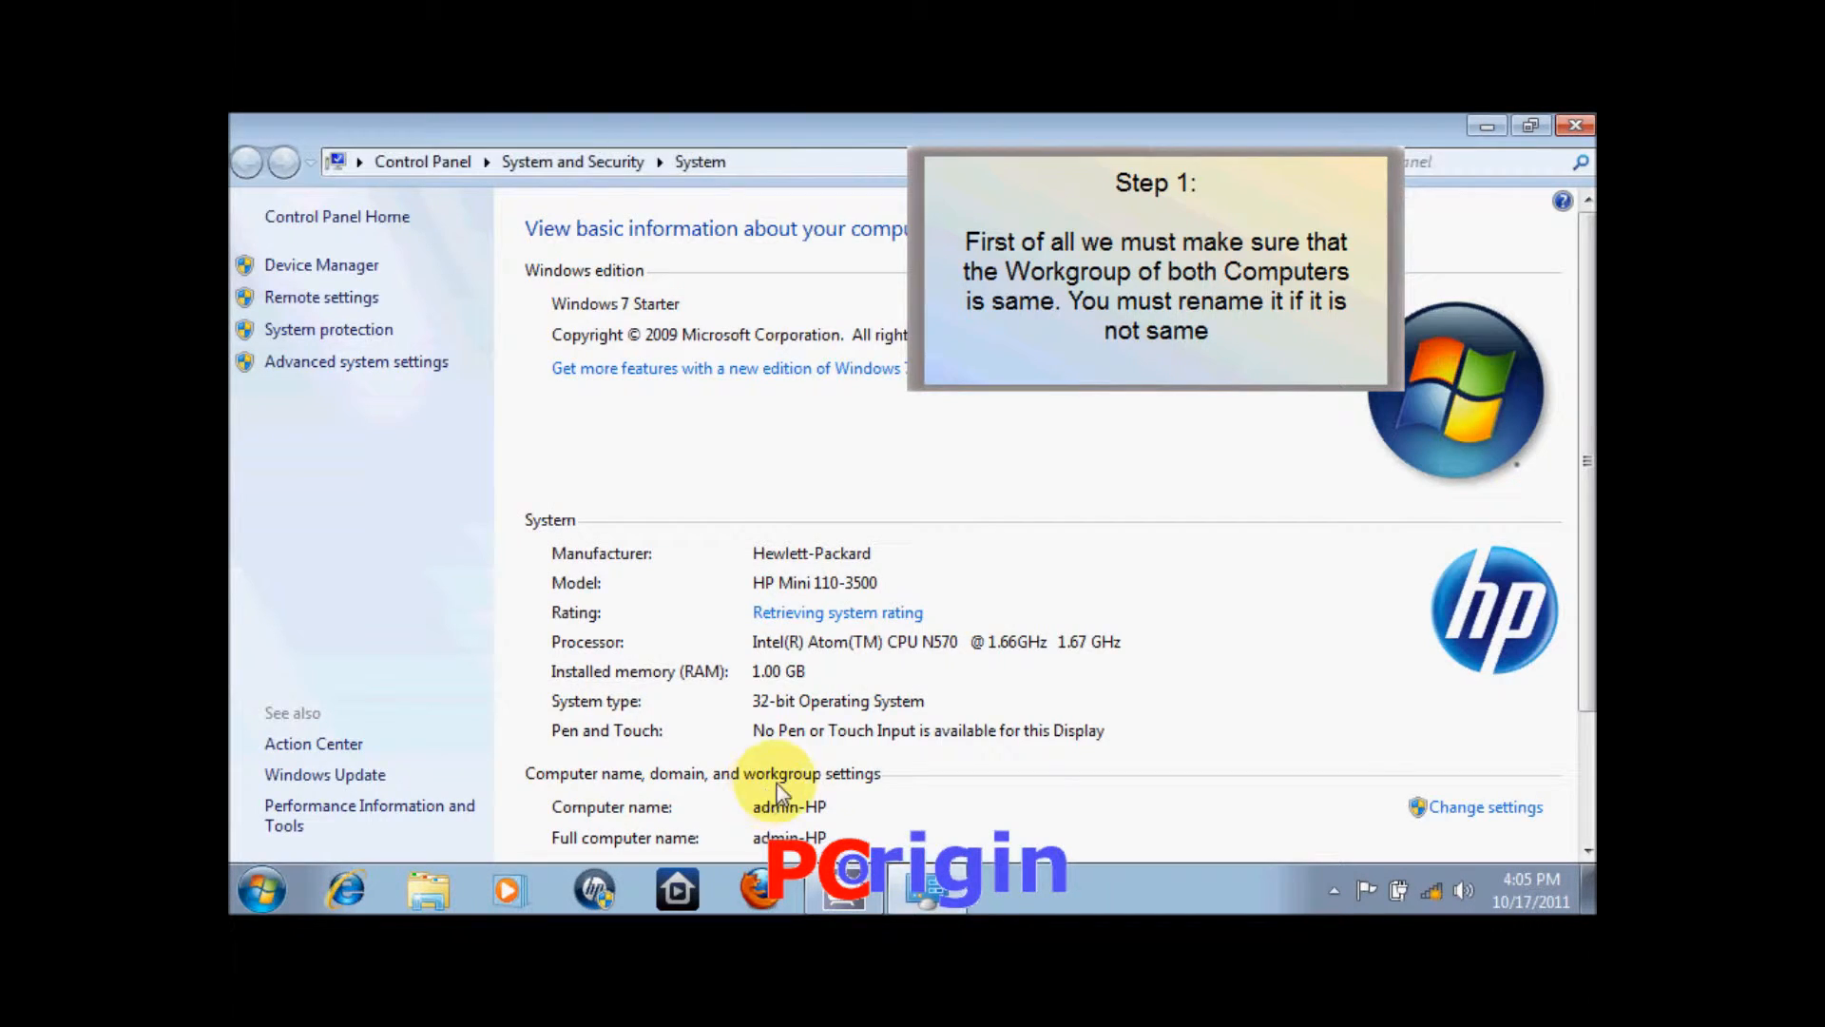
{"action": "left_click", "coordinate": [1439, 806]}
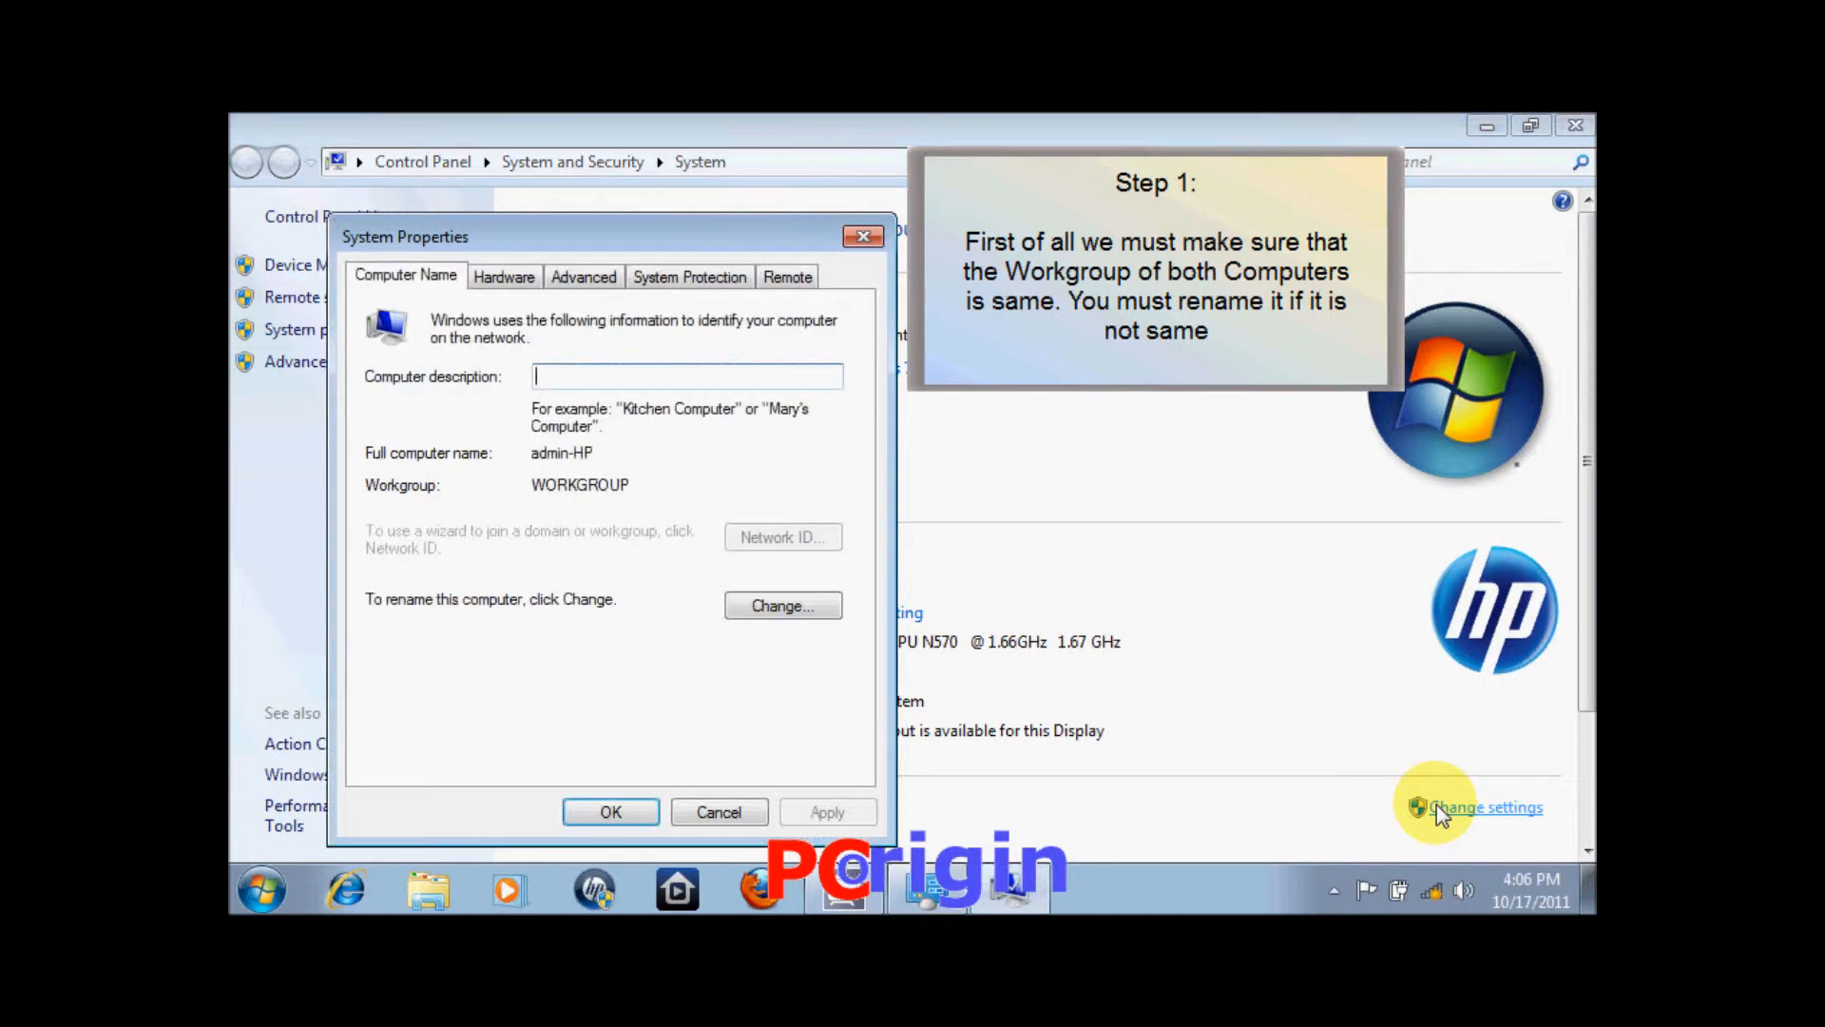
{"action": "left_click", "coordinate": [782, 614]}
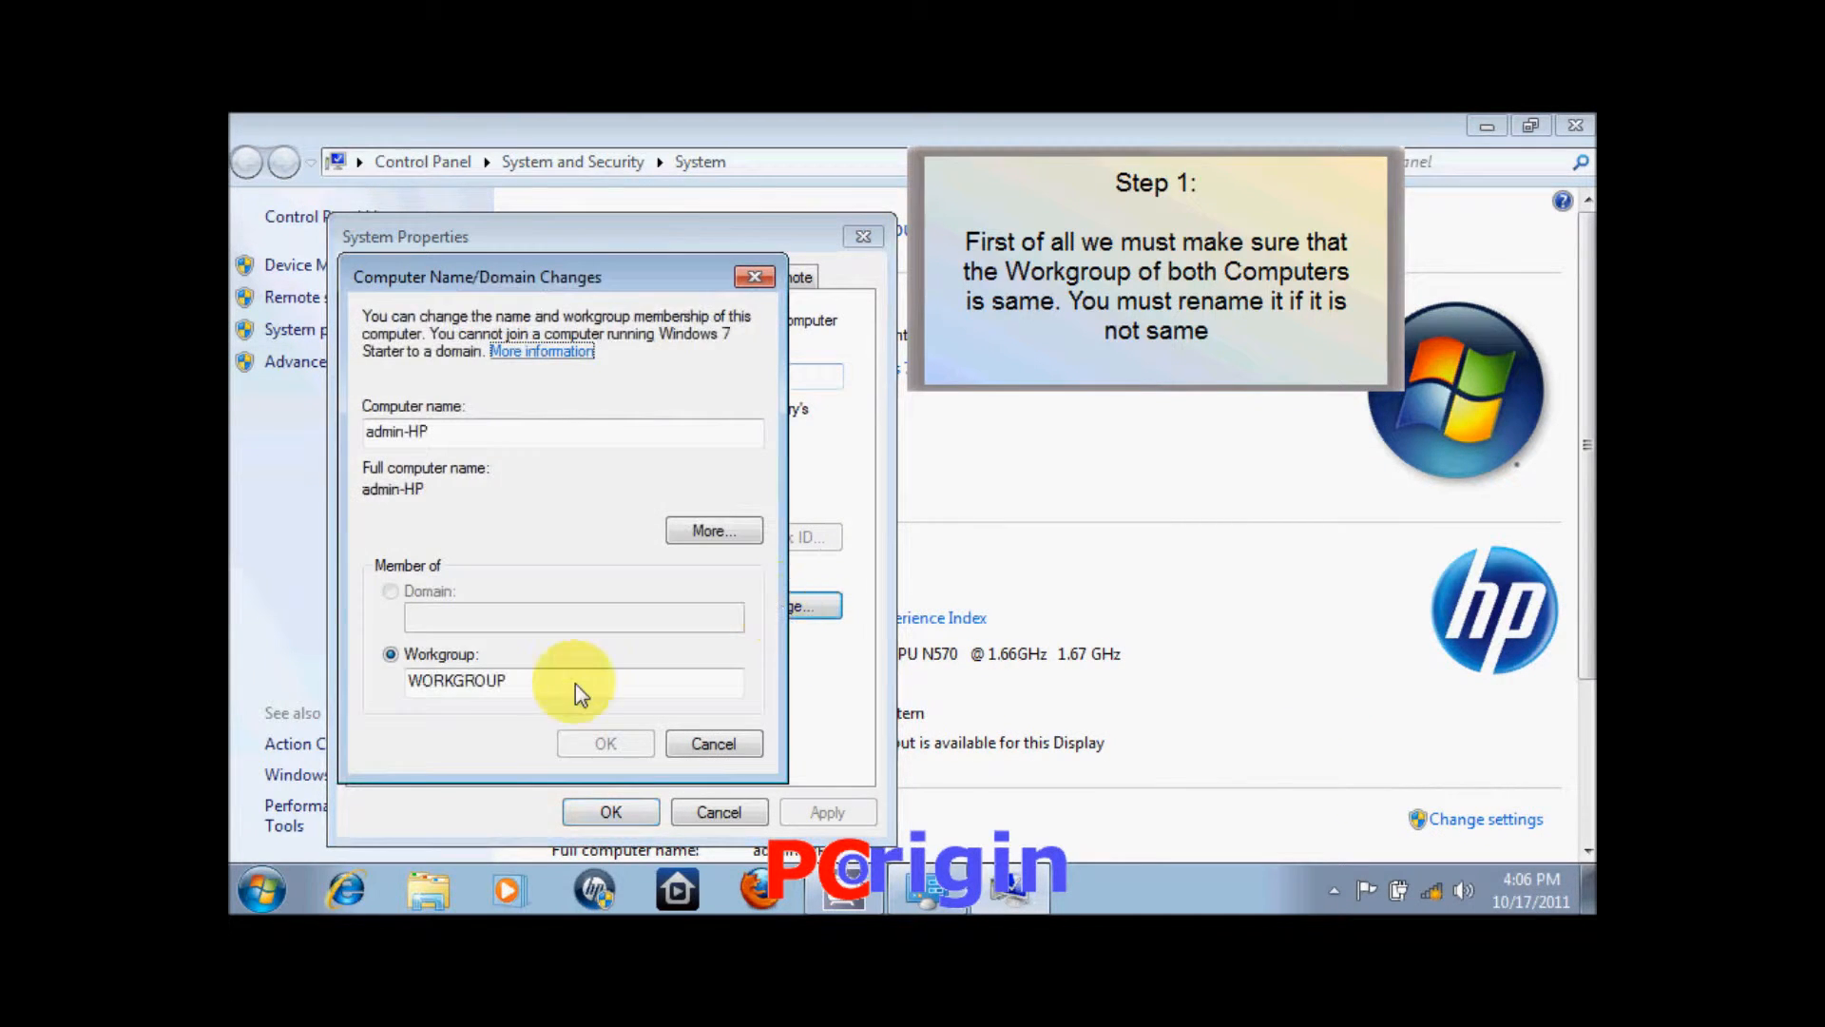
{"action": "left_click", "coordinate": [546, 679]}
{"action": "left_click_drag", "start_coordinate": [496, 679], "coordinate": [394, 682]}
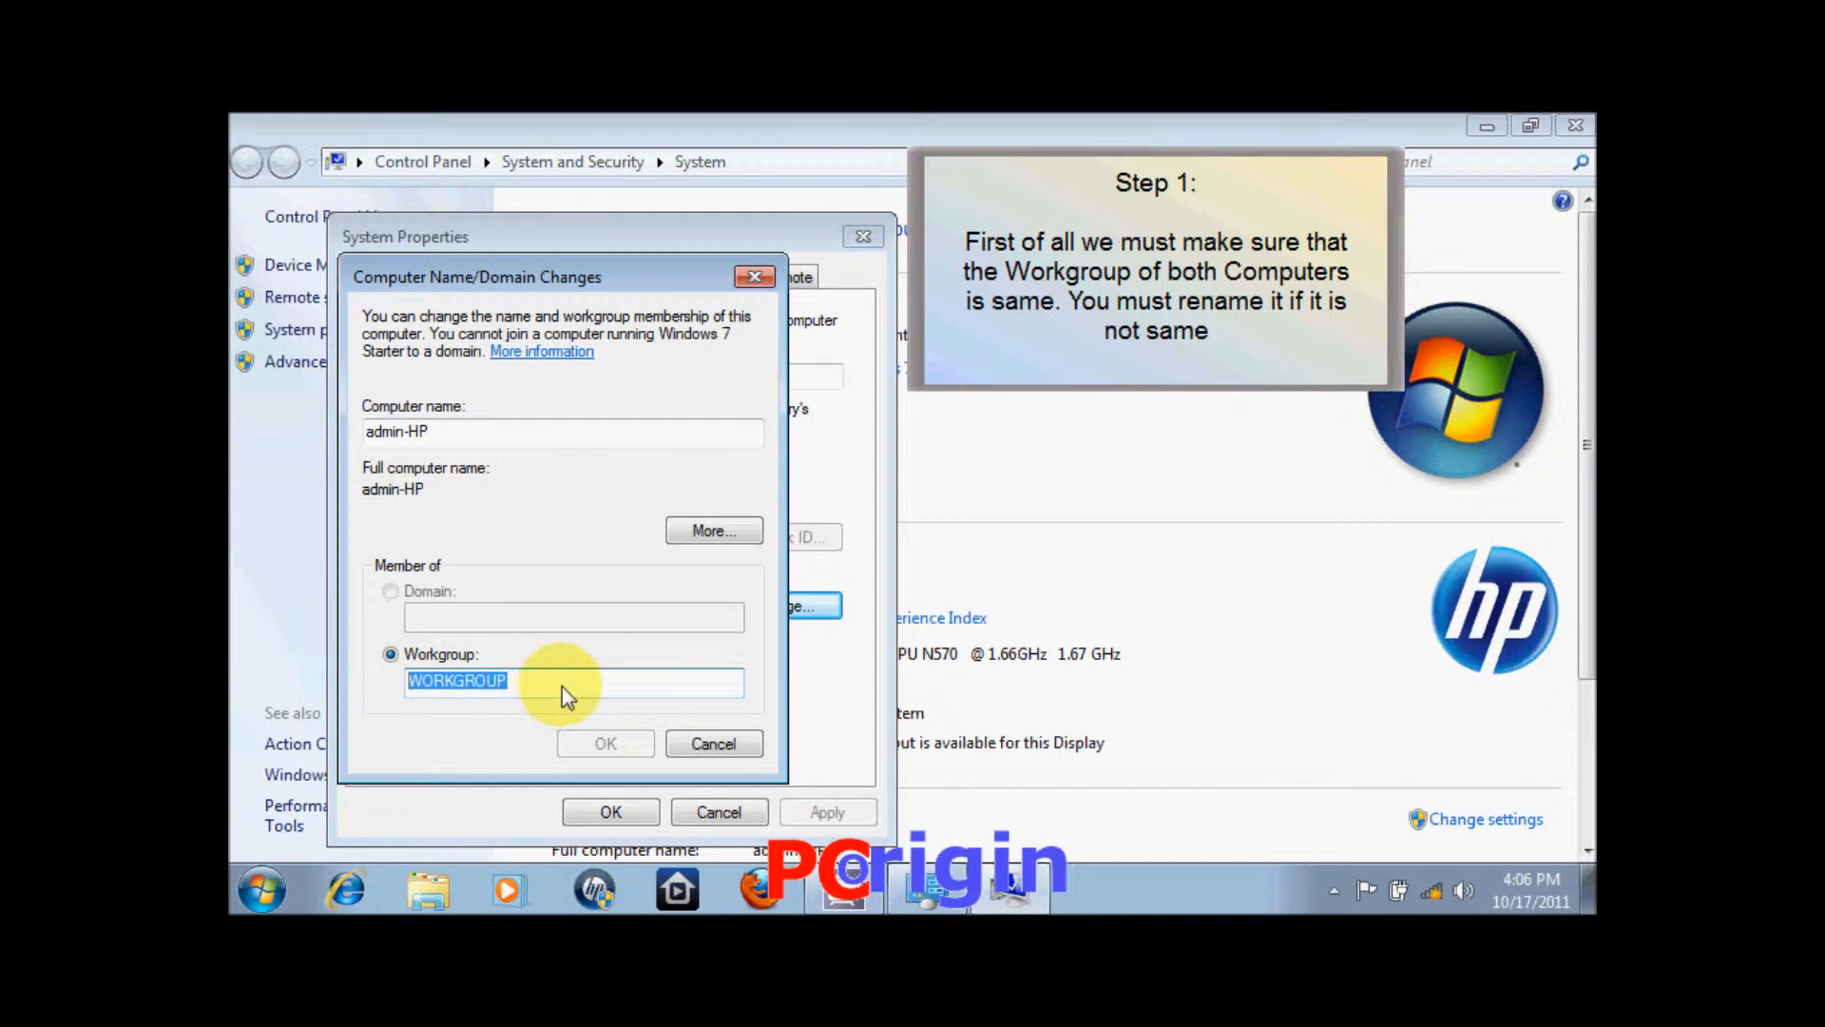
{"action": "left_click", "coordinate": [593, 741]}
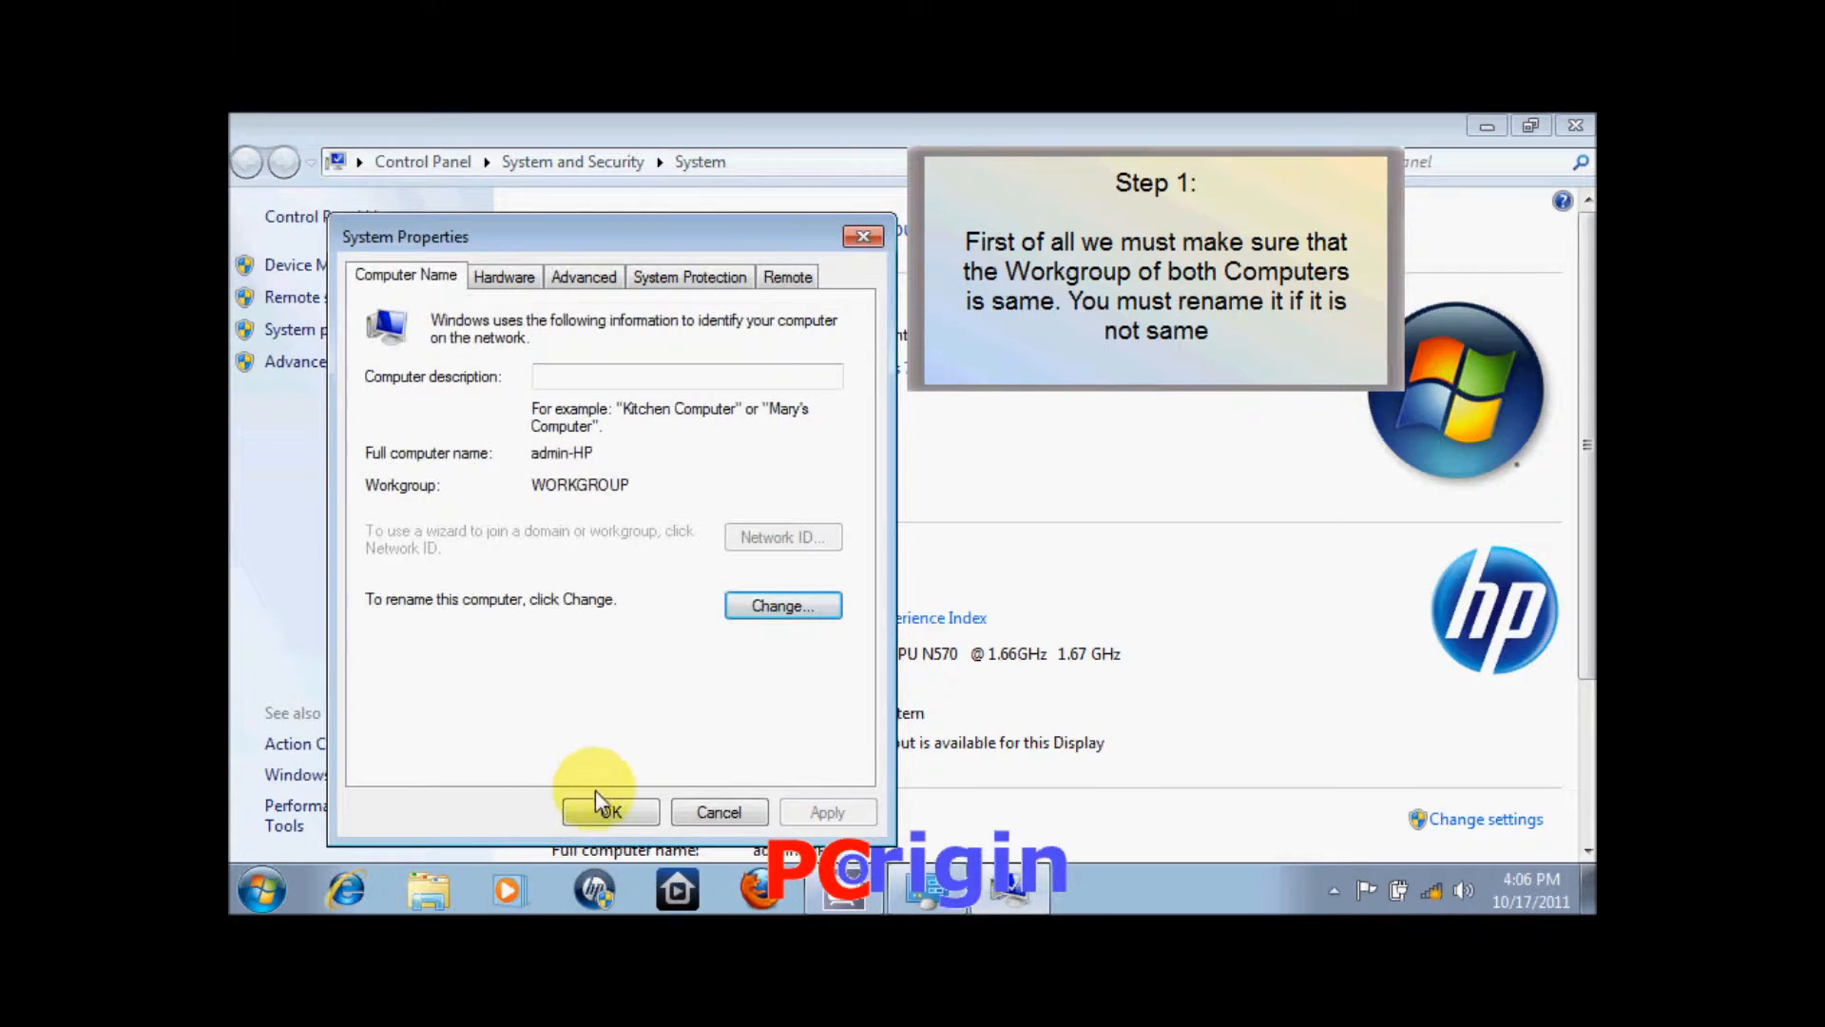
{"action": "left_click", "coordinate": [609, 814]}
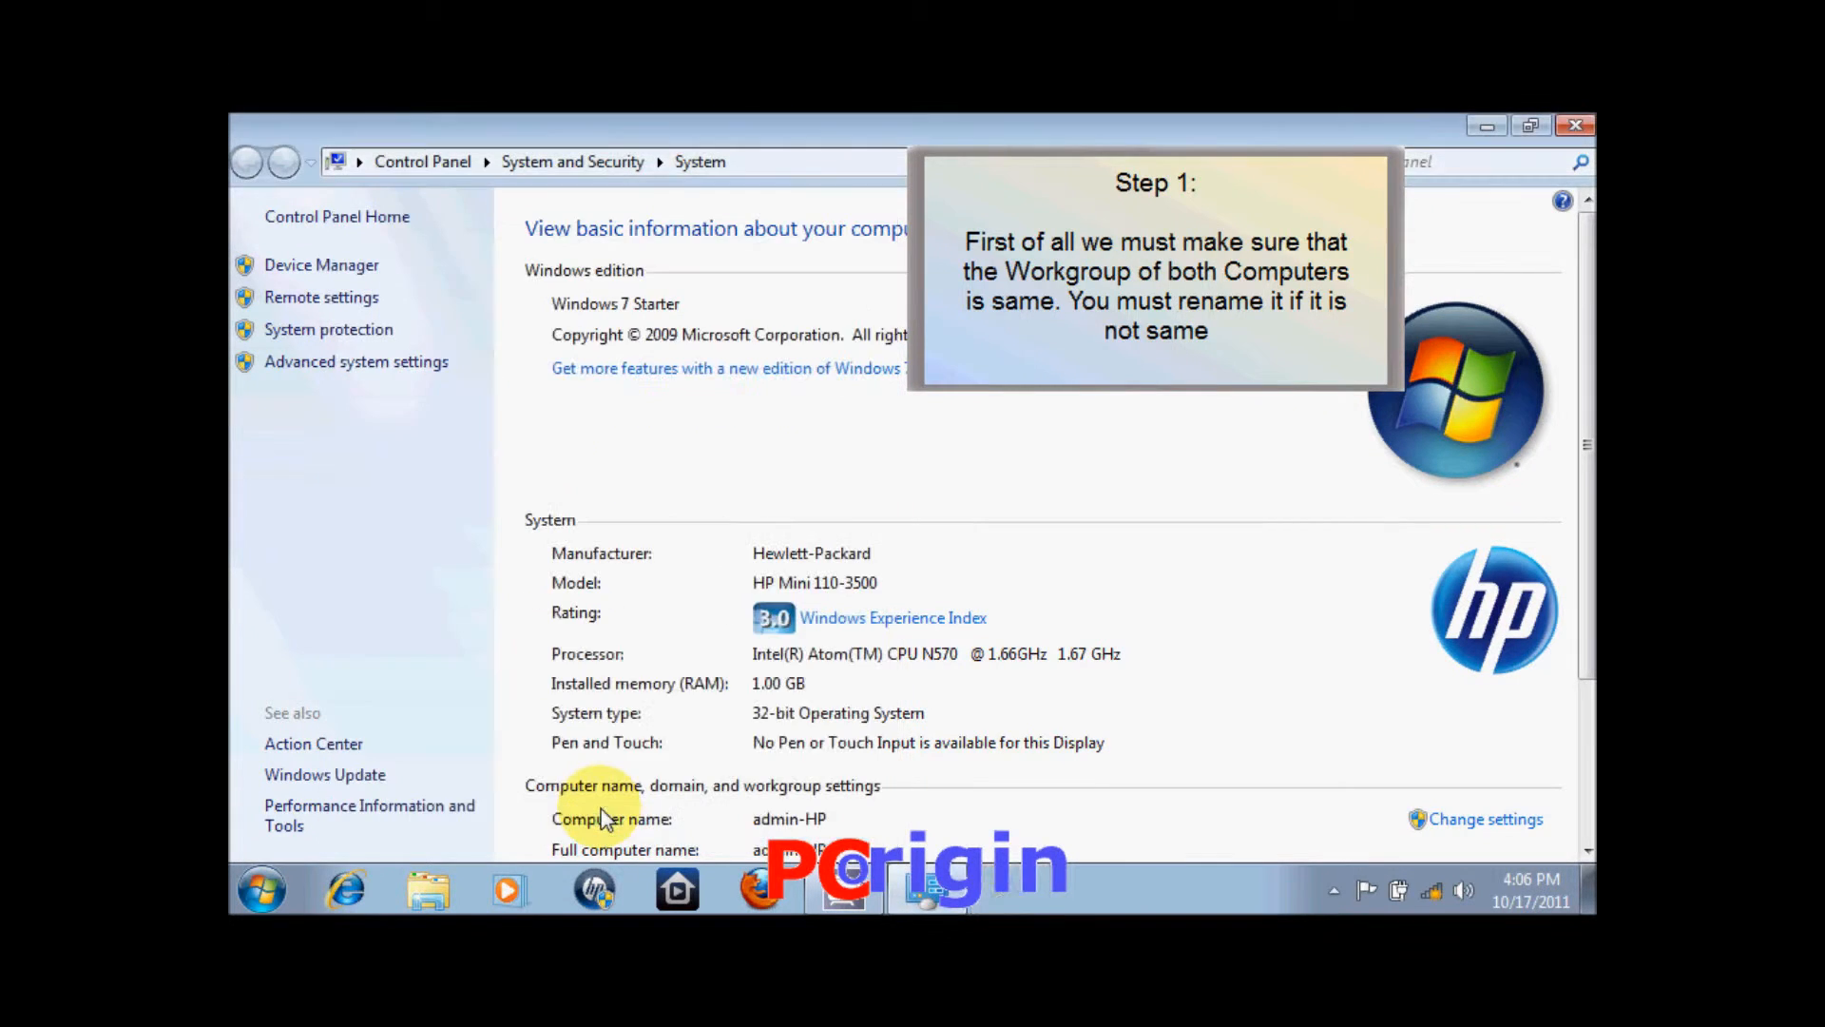
{"action": "left_click", "coordinate": [1575, 124]}
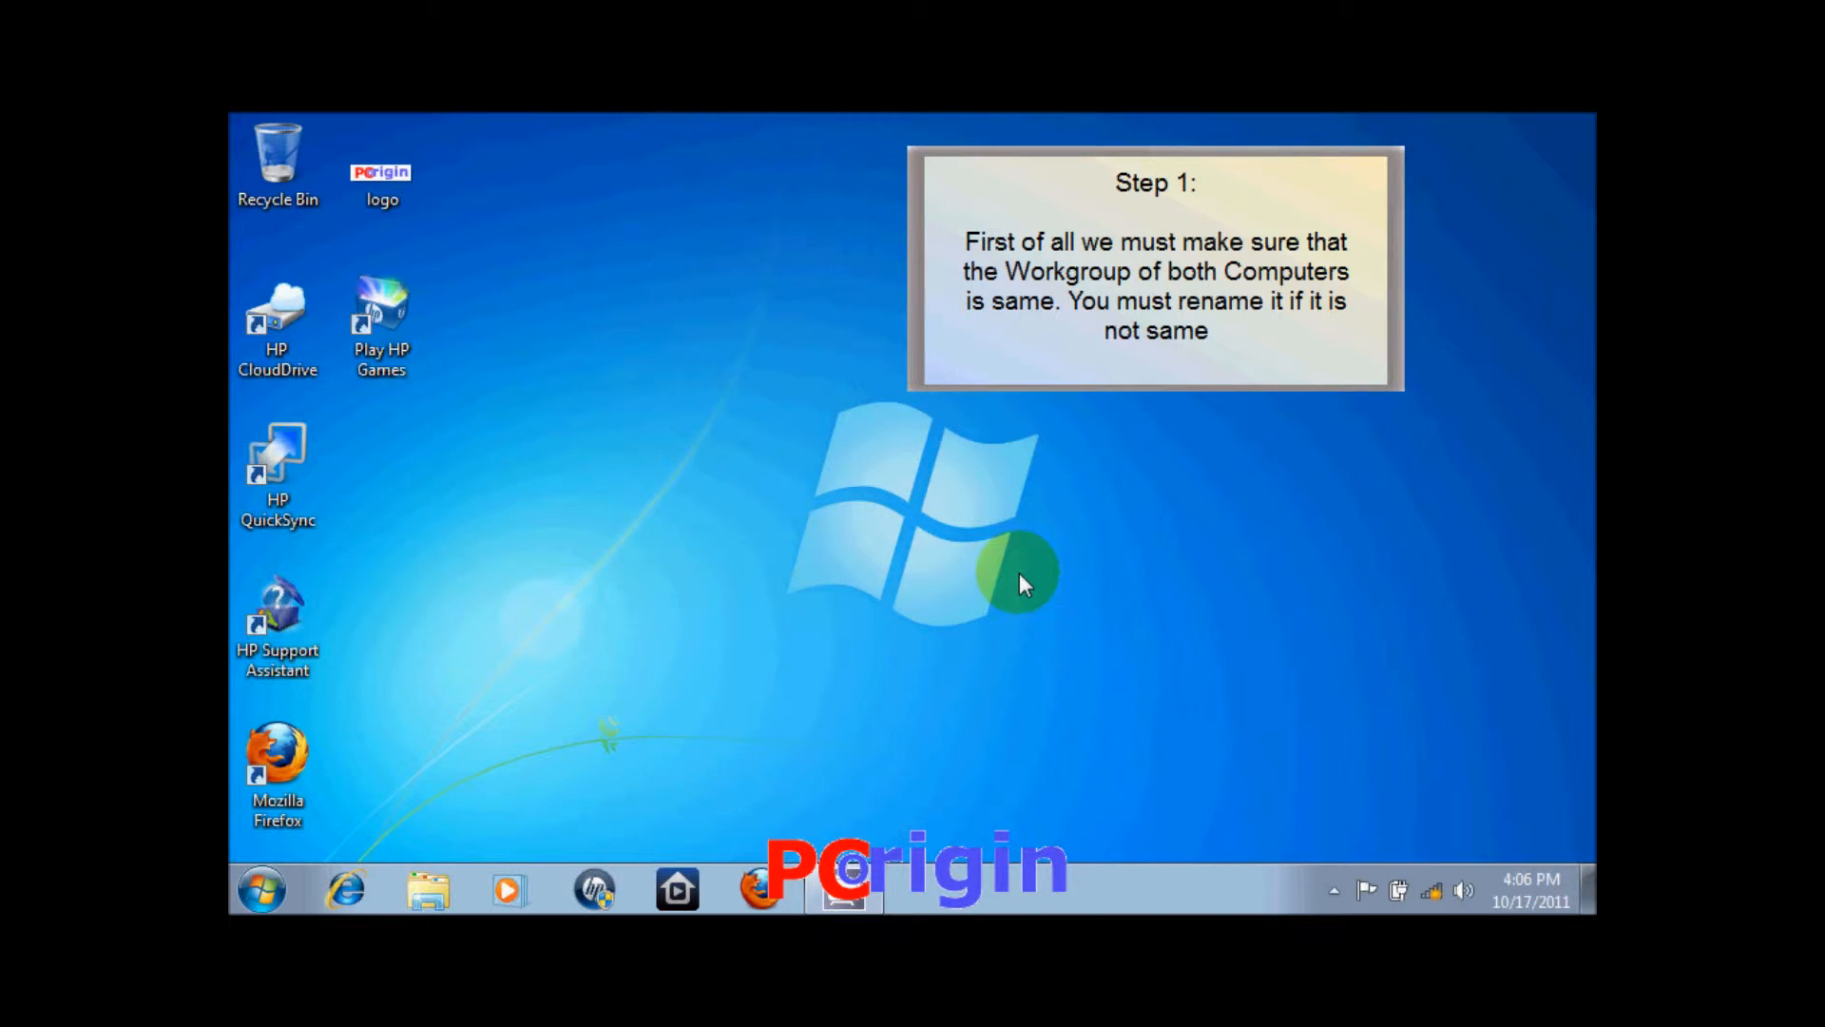
From Control Panel's network status, connect to Secured Wireless Connection and view its connection status.
{"action": "left_click", "coordinate": [262, 889]}
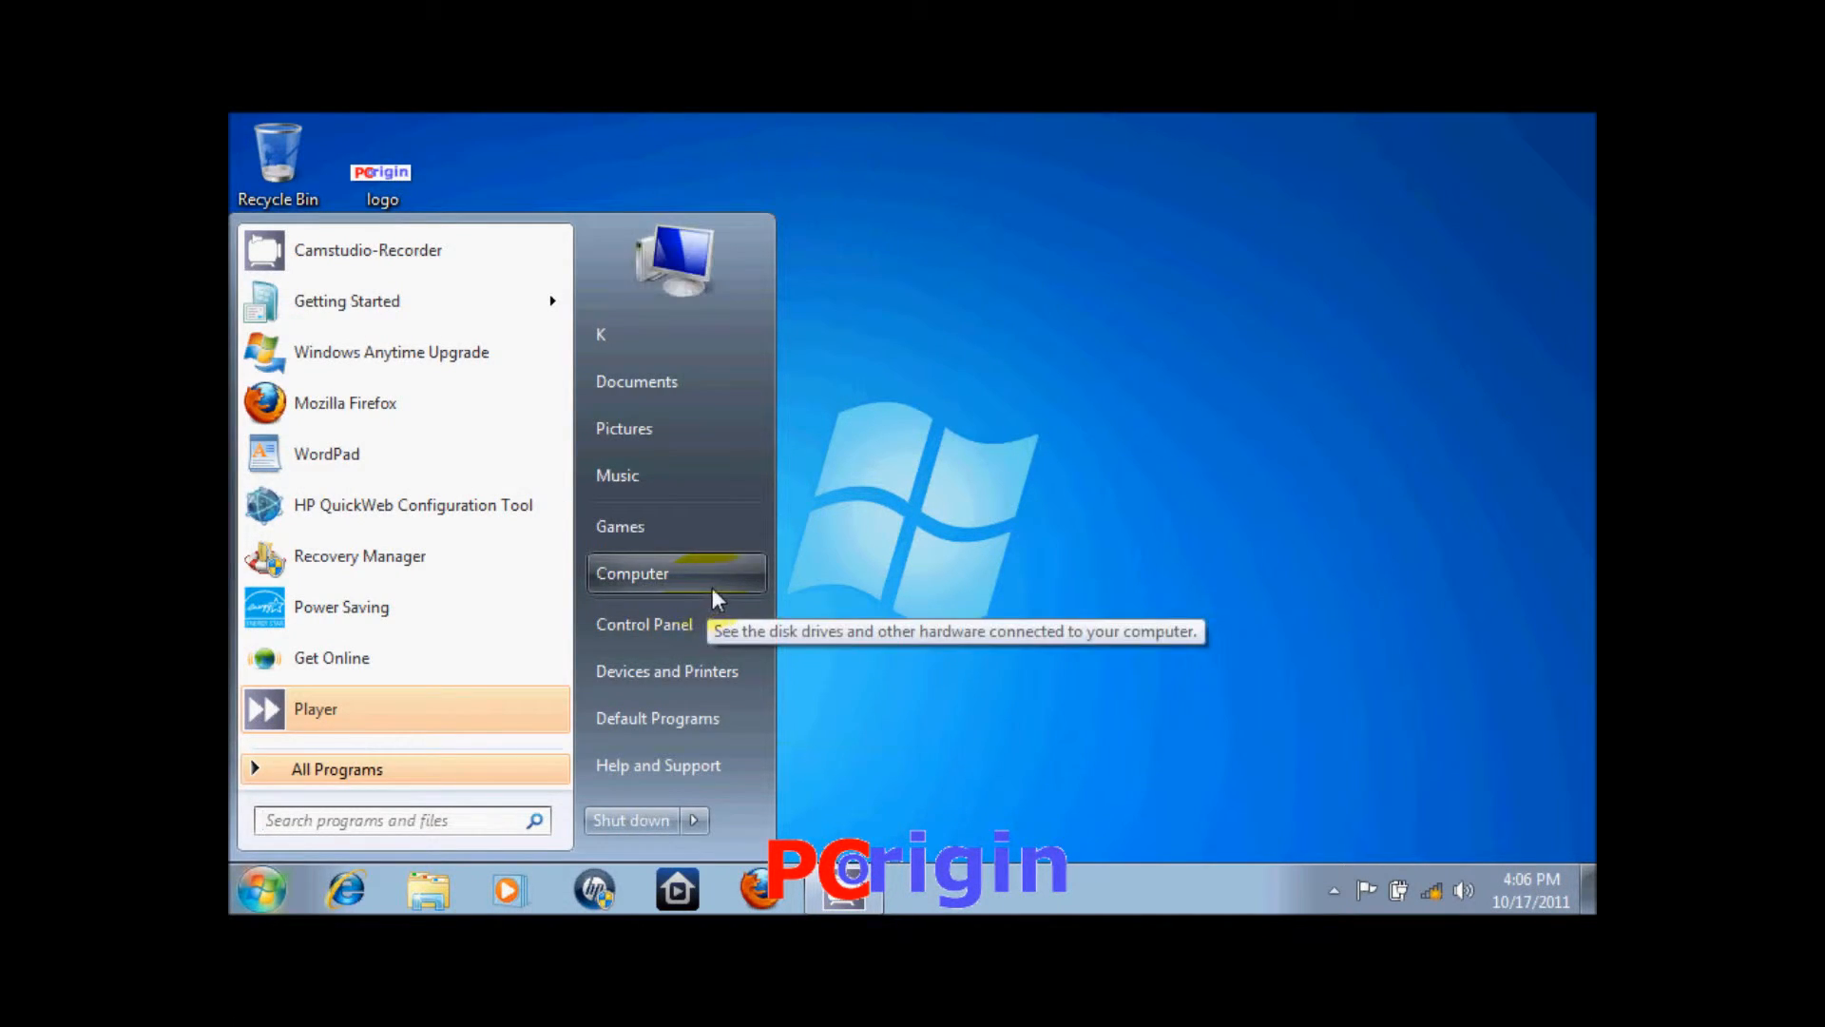
{"action": "left_click", "coordinate": [705, 618]}
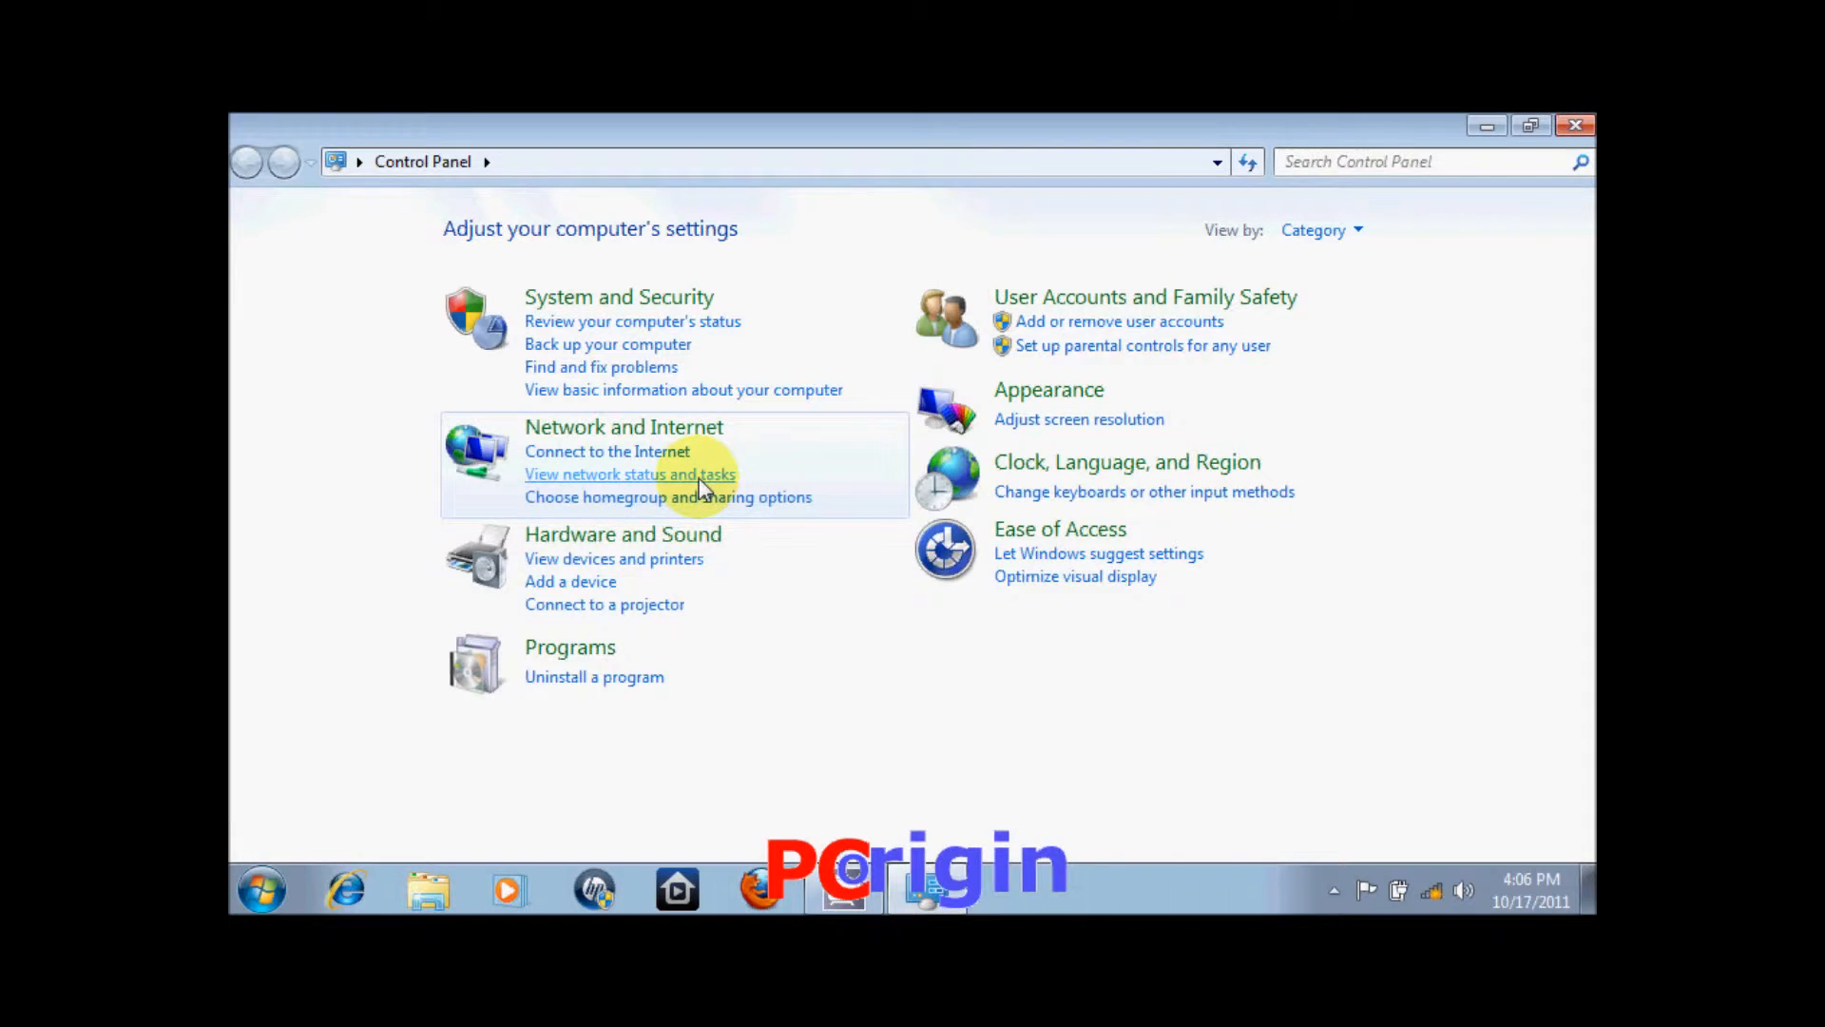
{"action": "left_click", "coordinate": [701, 479]}
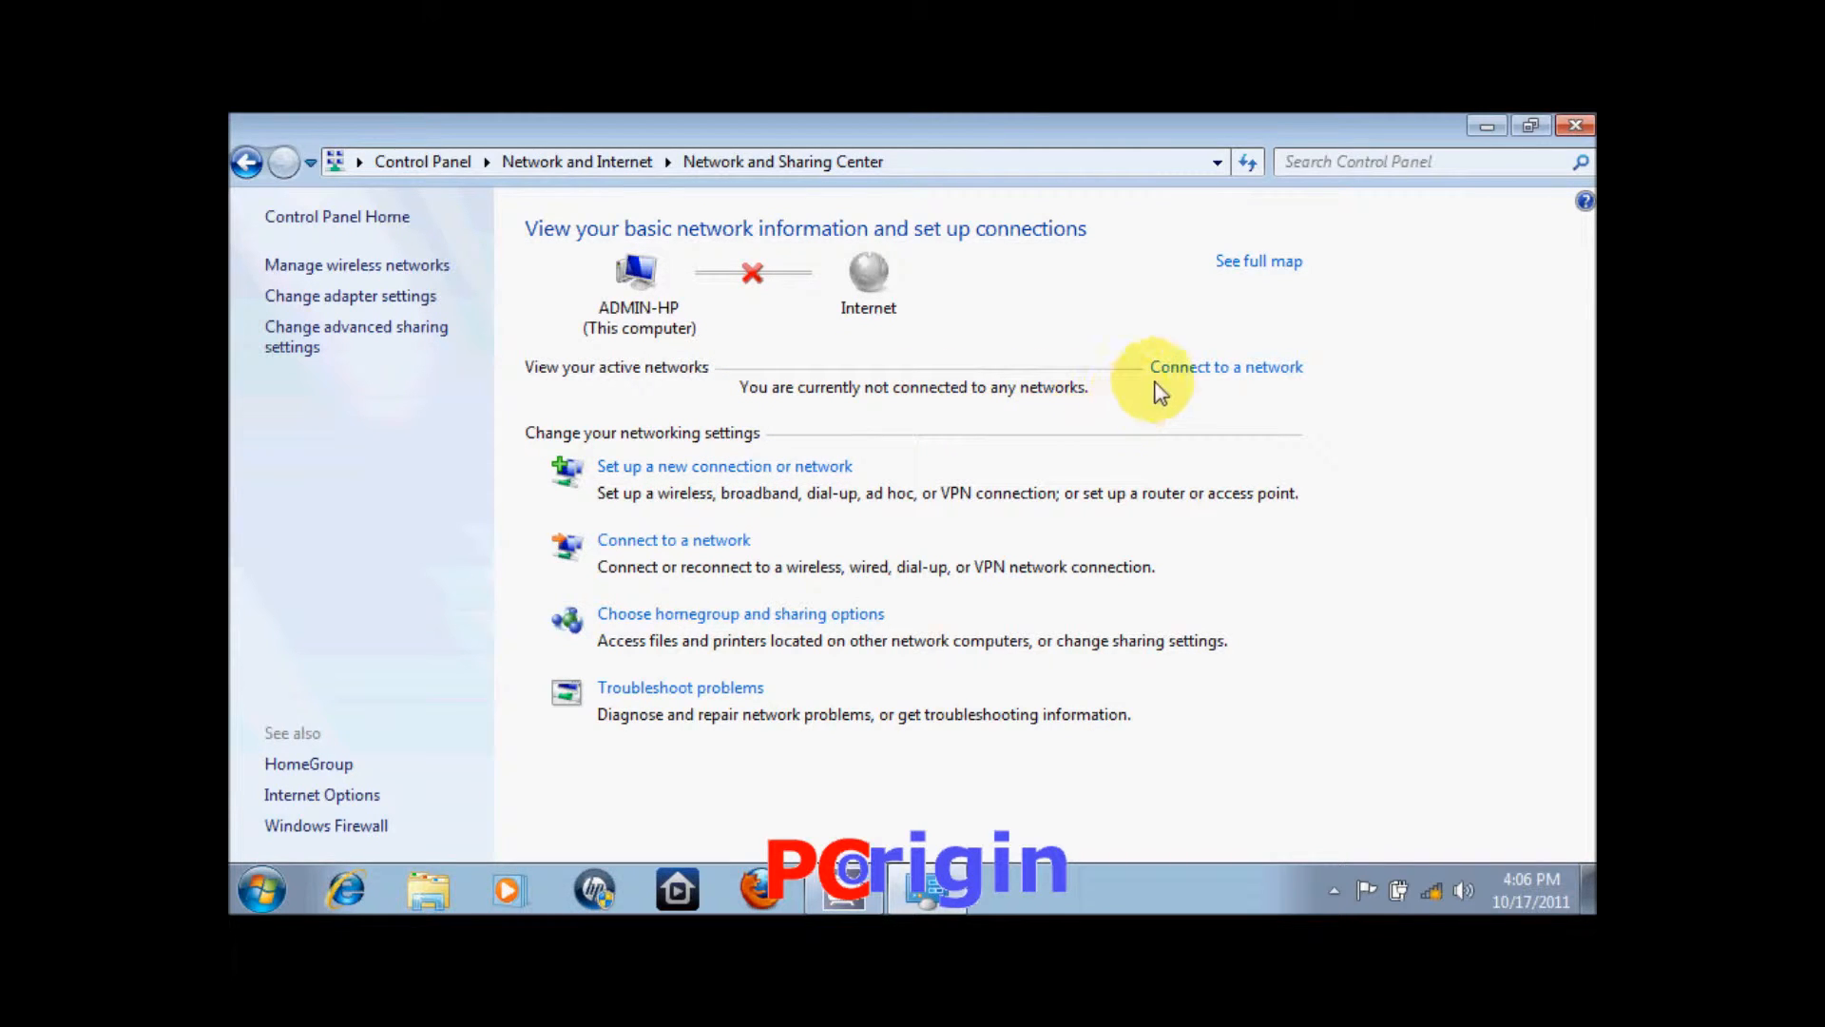
{"action": "left_click", "coordinate": [1184, 369]}
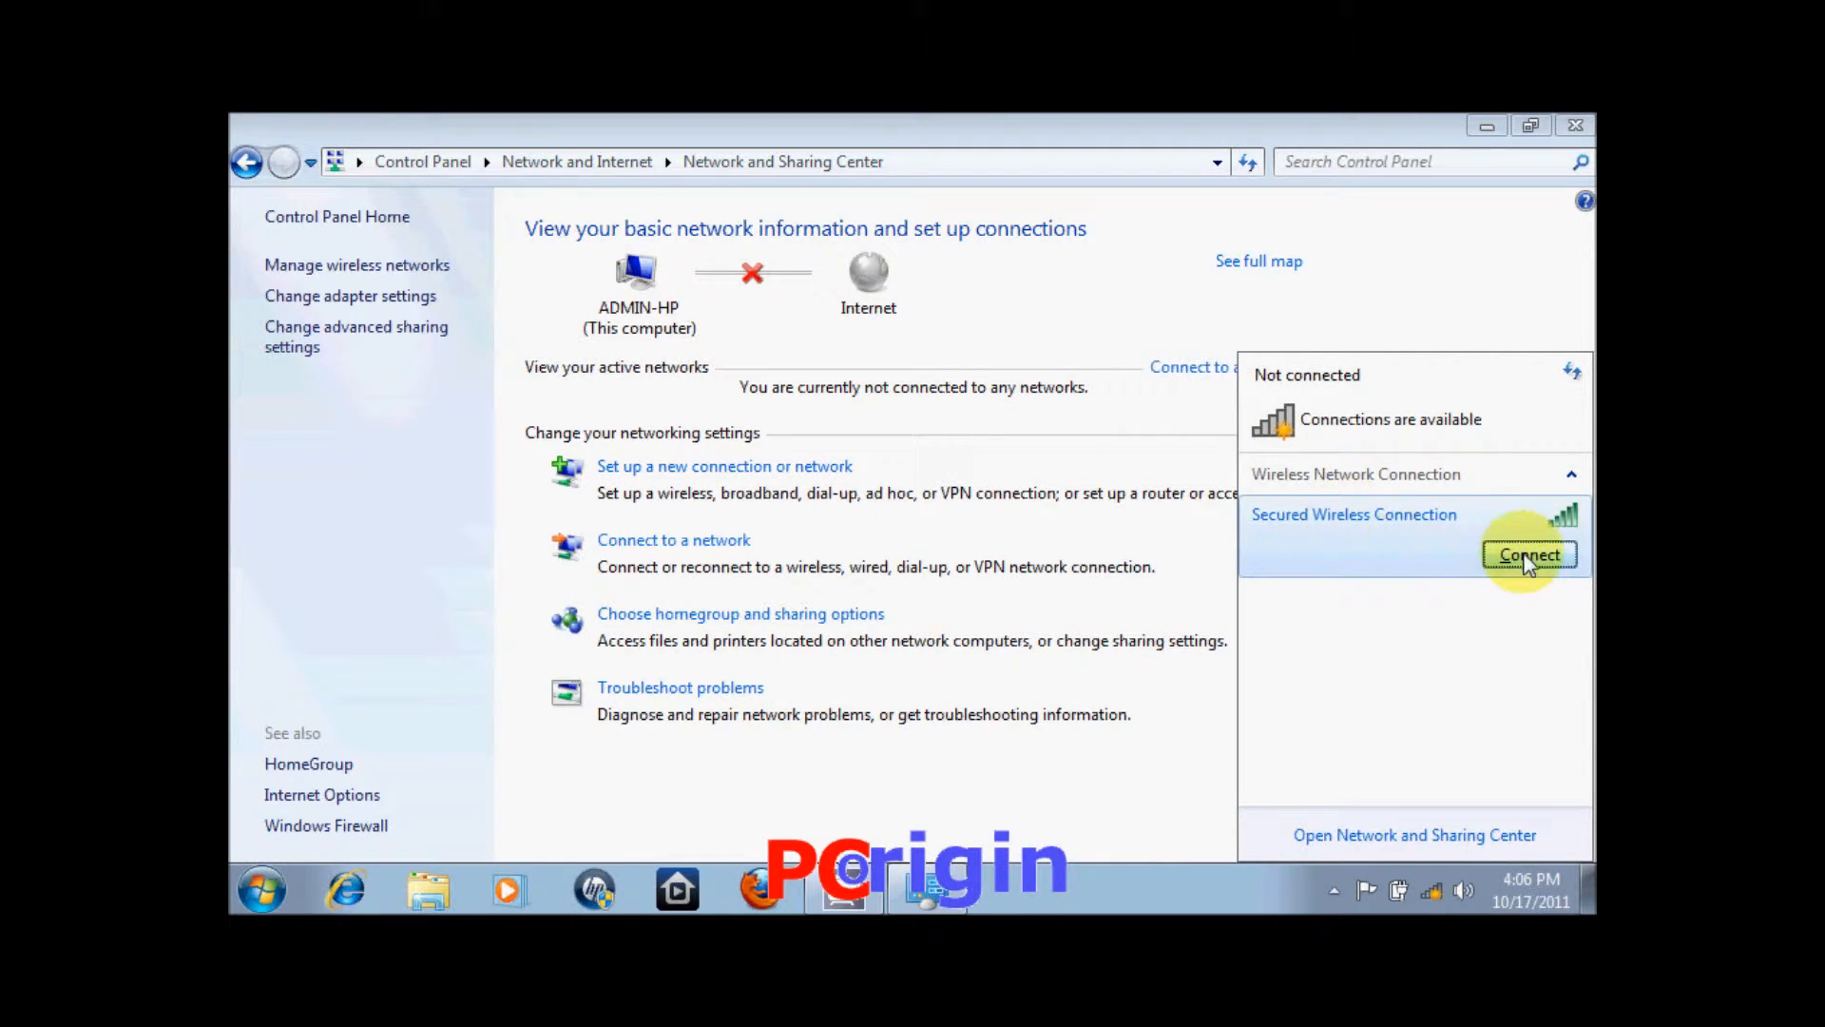
{"action": "left_click", "coordinate": [1528, 559]}
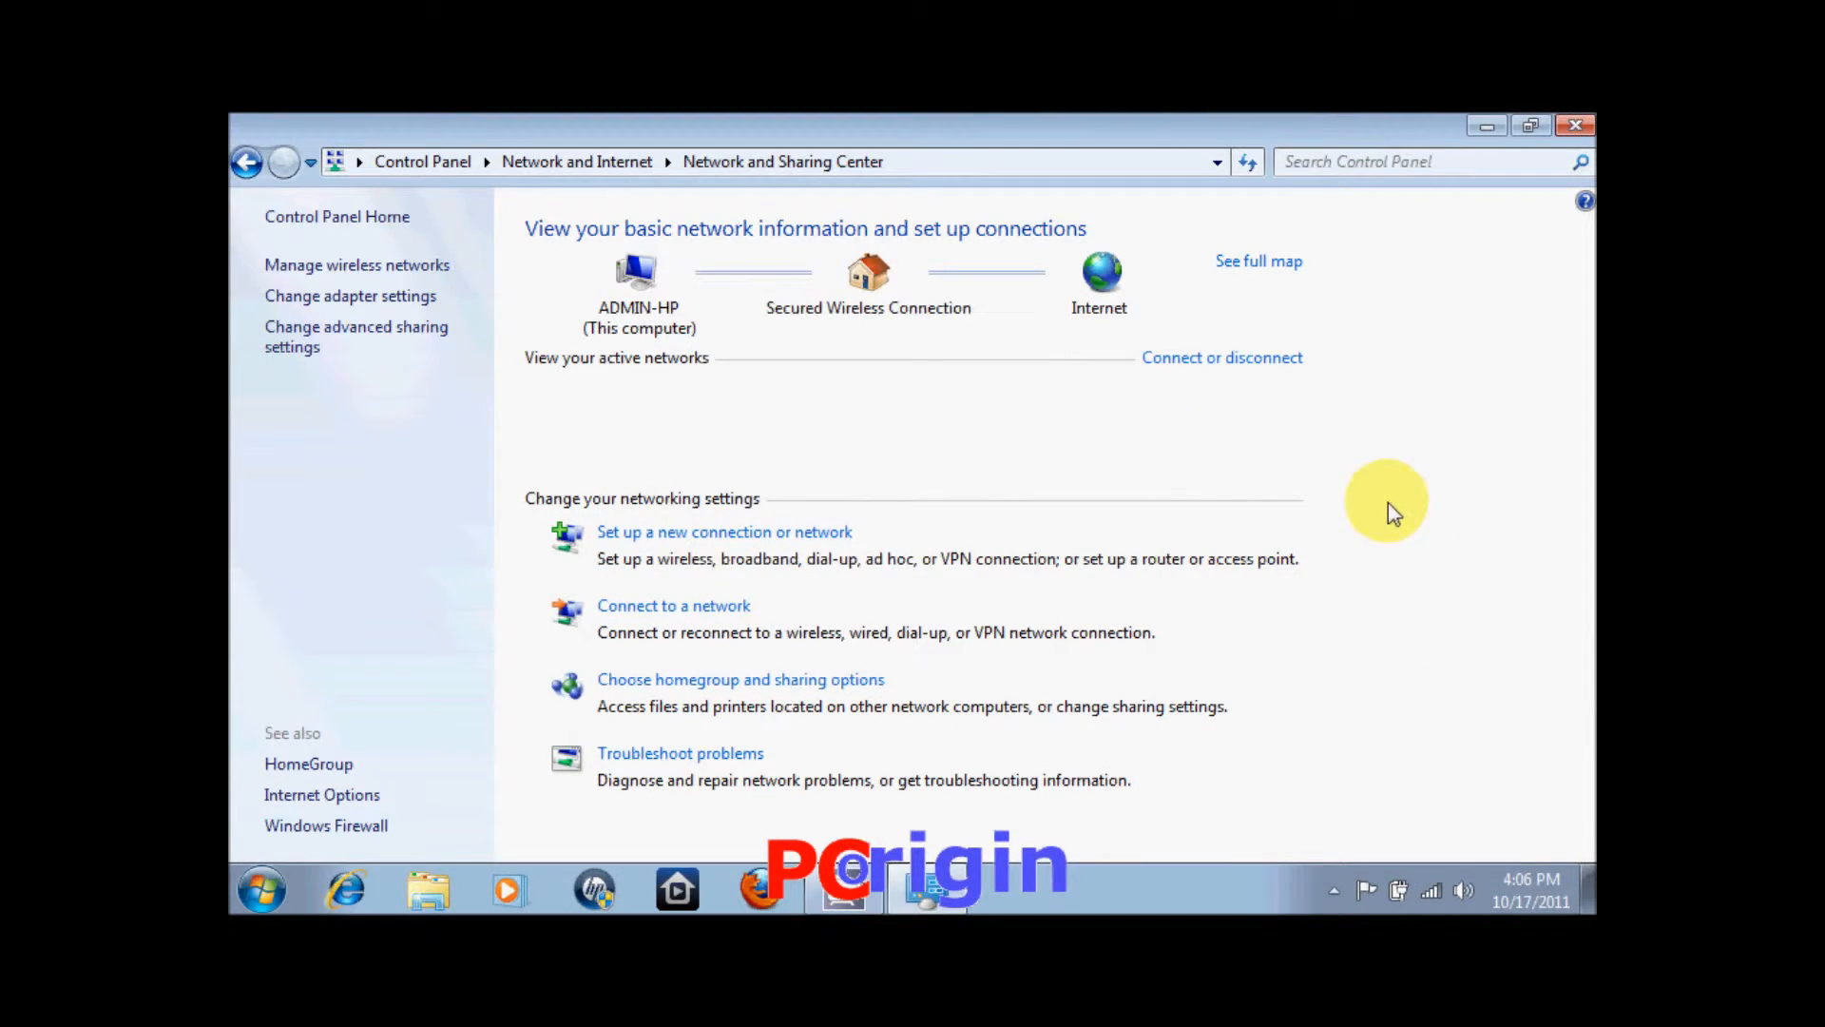
{"action": "left_click", "coordinate": [1201, 439]}
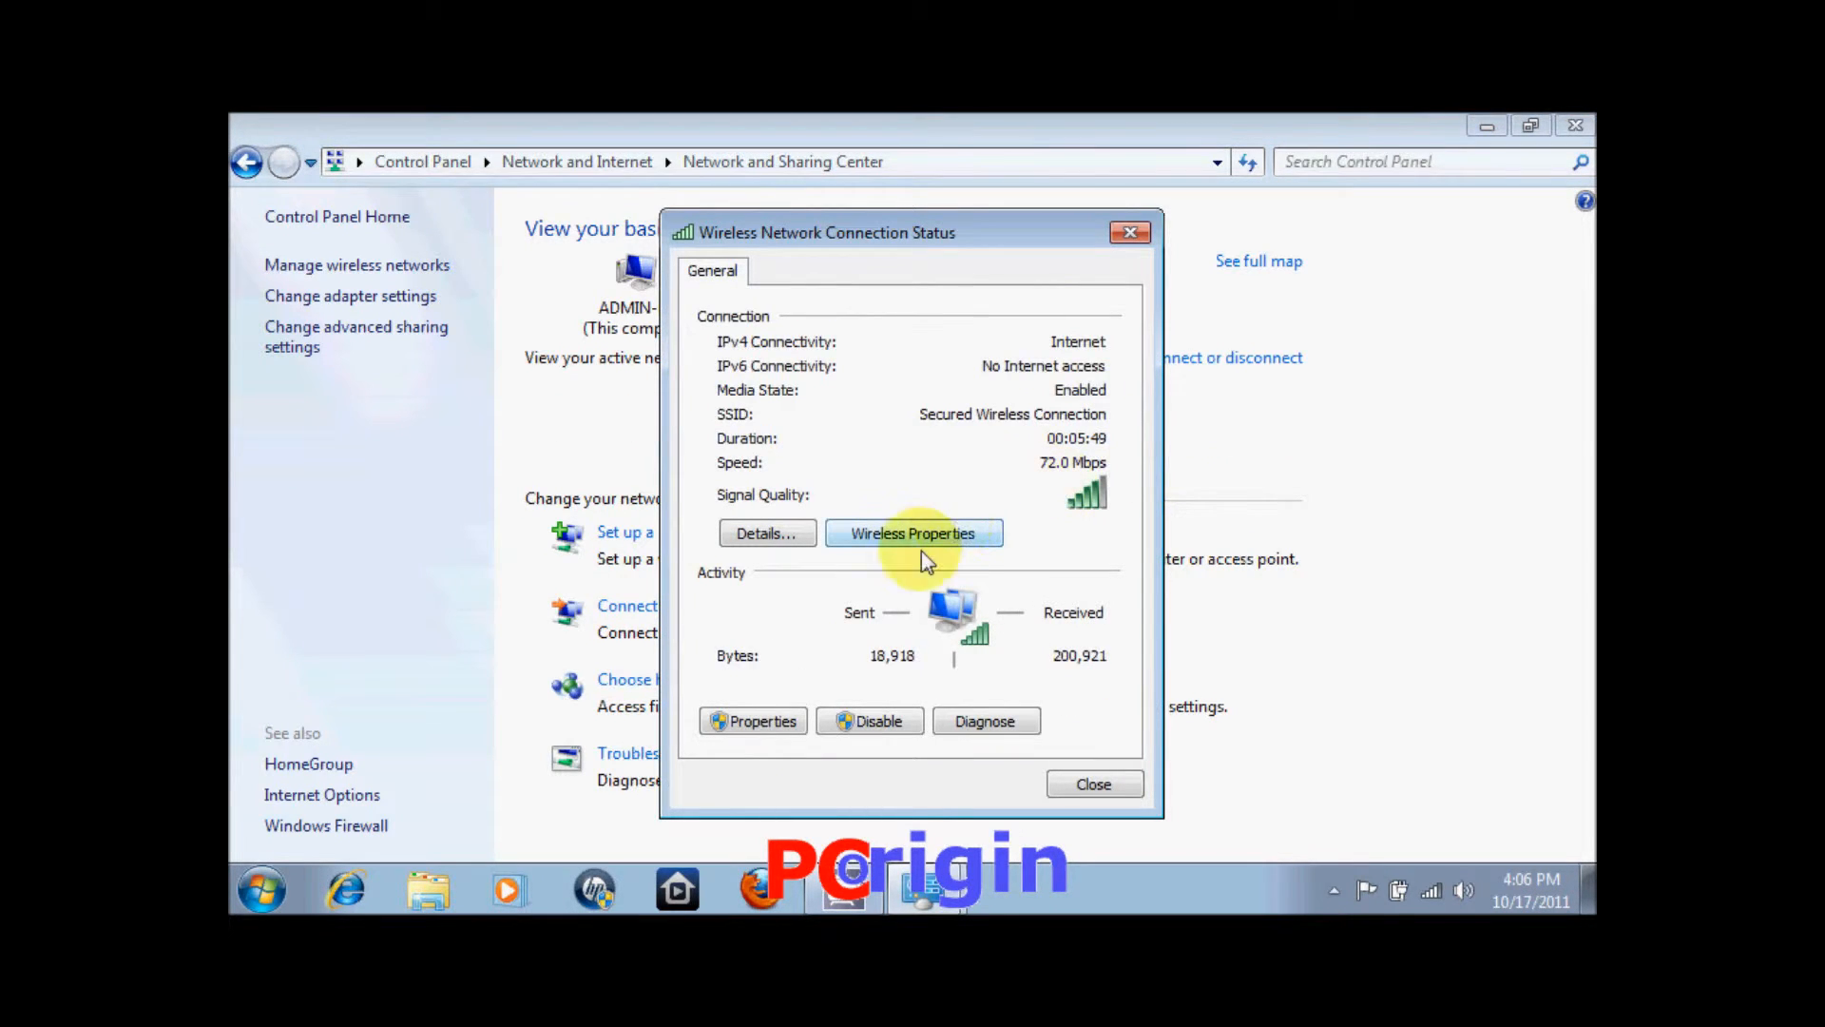
Give the wireless IPv4 the manual address 192.168.1.4 with subnet mask 255.255.255.0.
{"action": "left_click", "coordinate": [754, 724]}
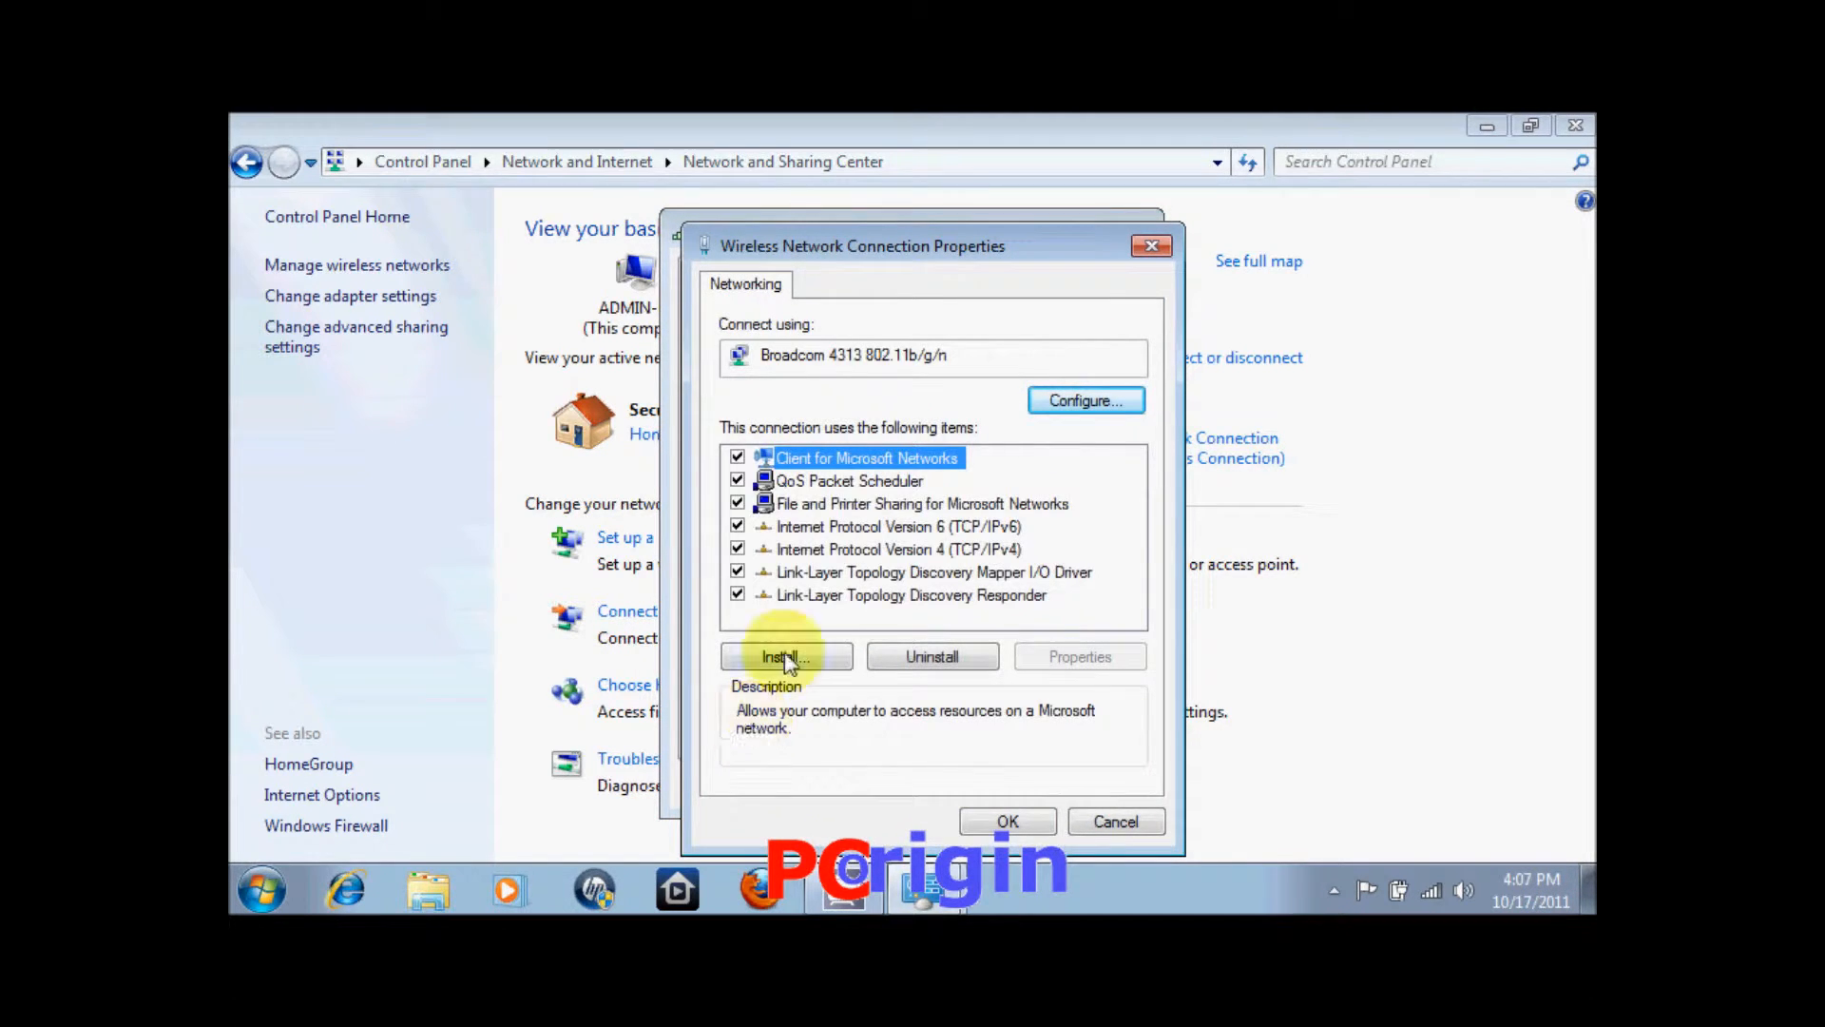
{"action": "double_click", "coordinate": [883, 552]}
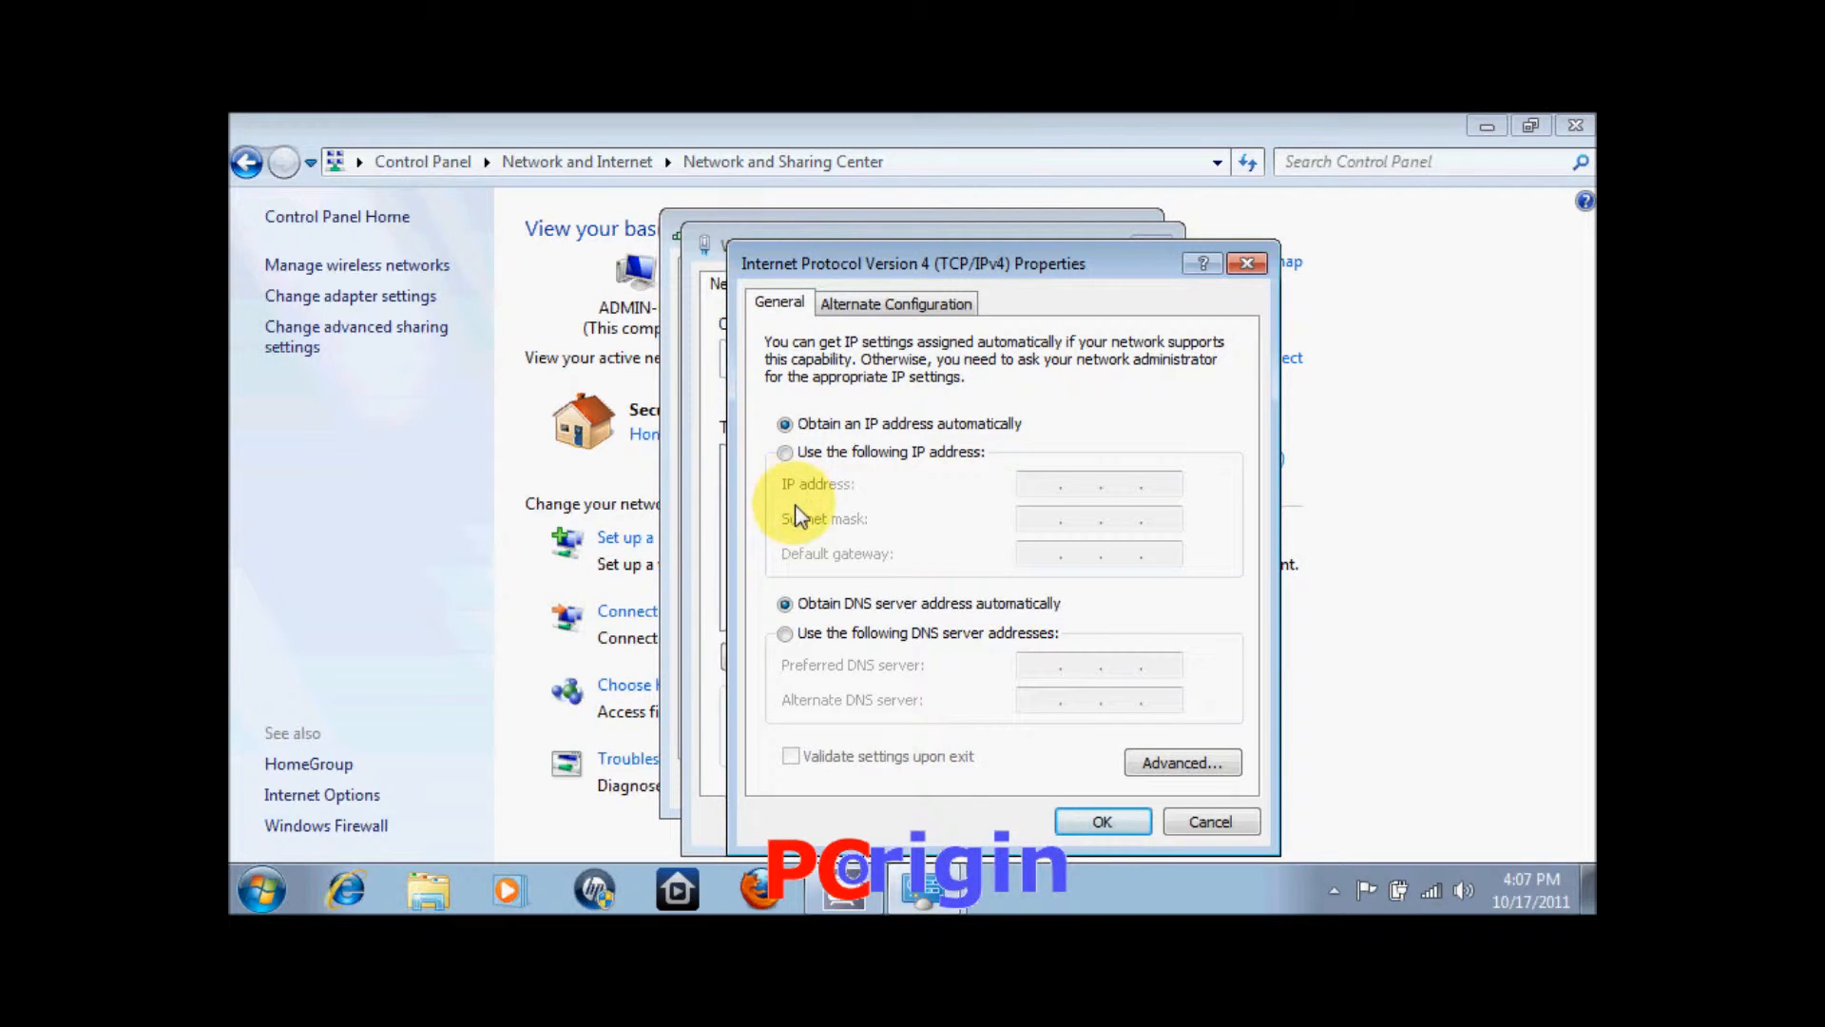
{"action": "left_click", "coordinate": [788, 453]}
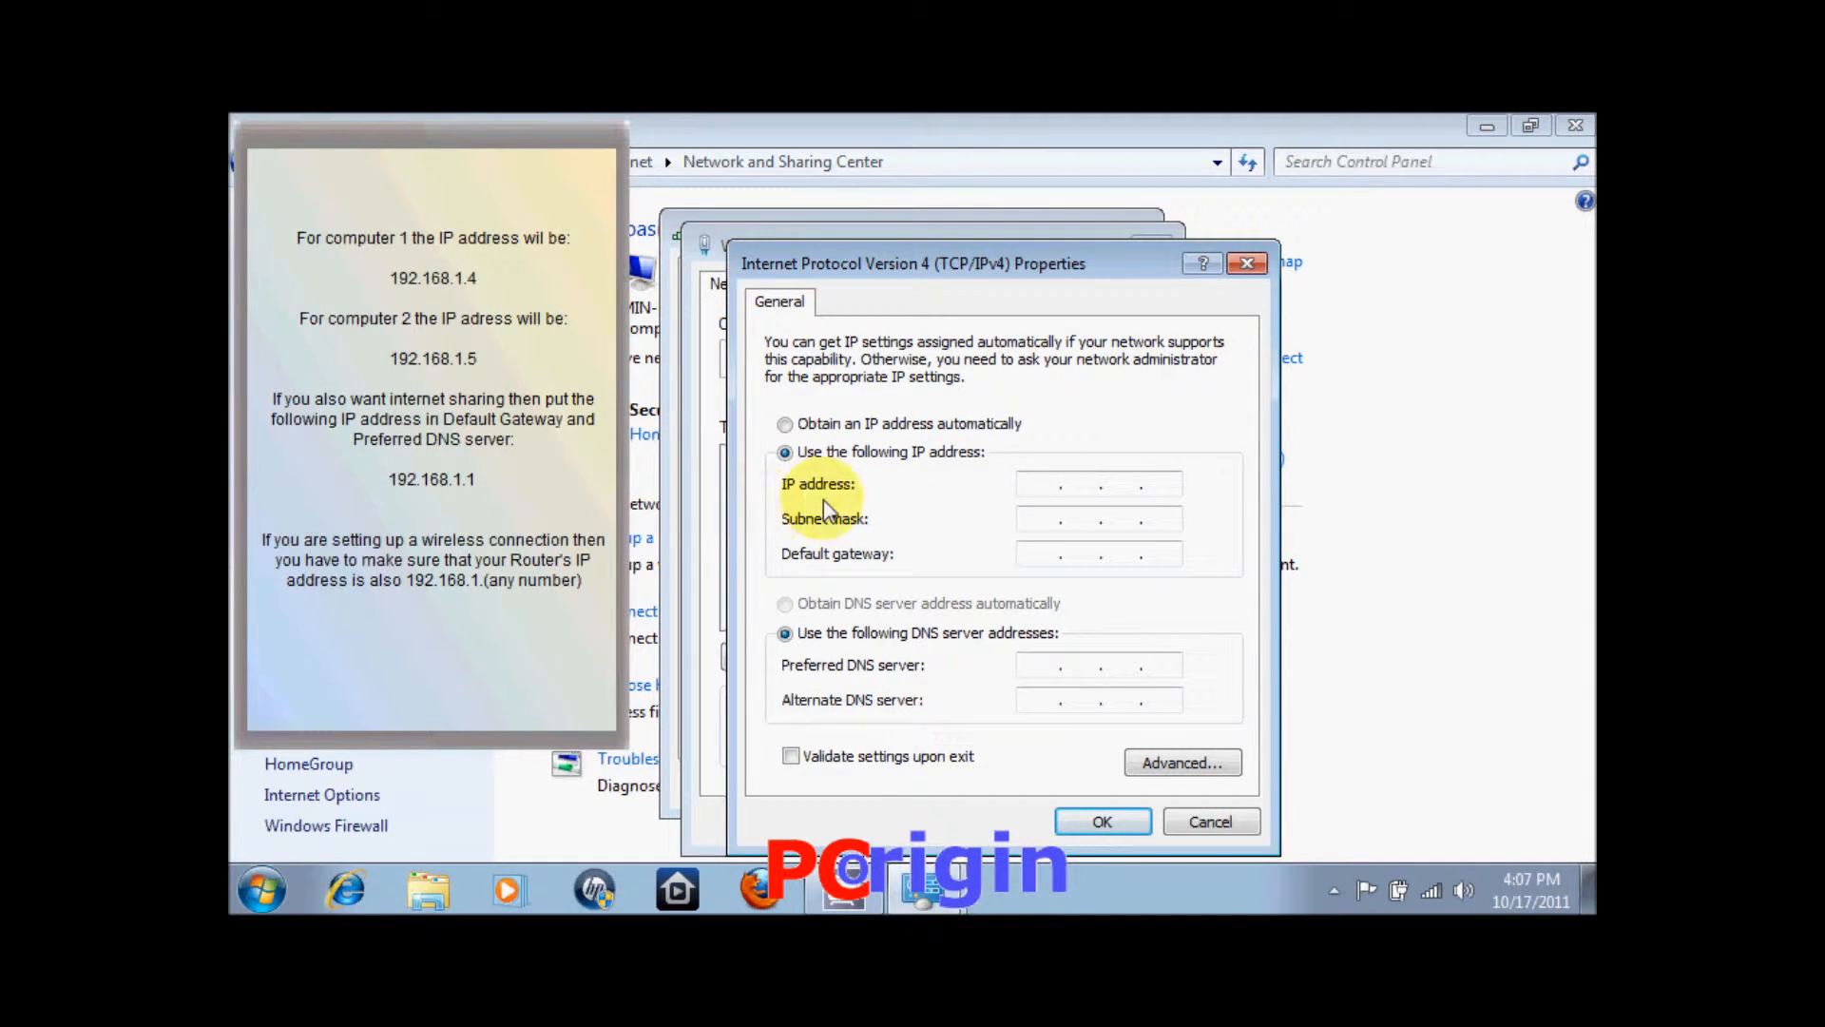
{"action": "left_click", "coordinate": [1039, 490]}
{"action": "type", "text": "192 . "}
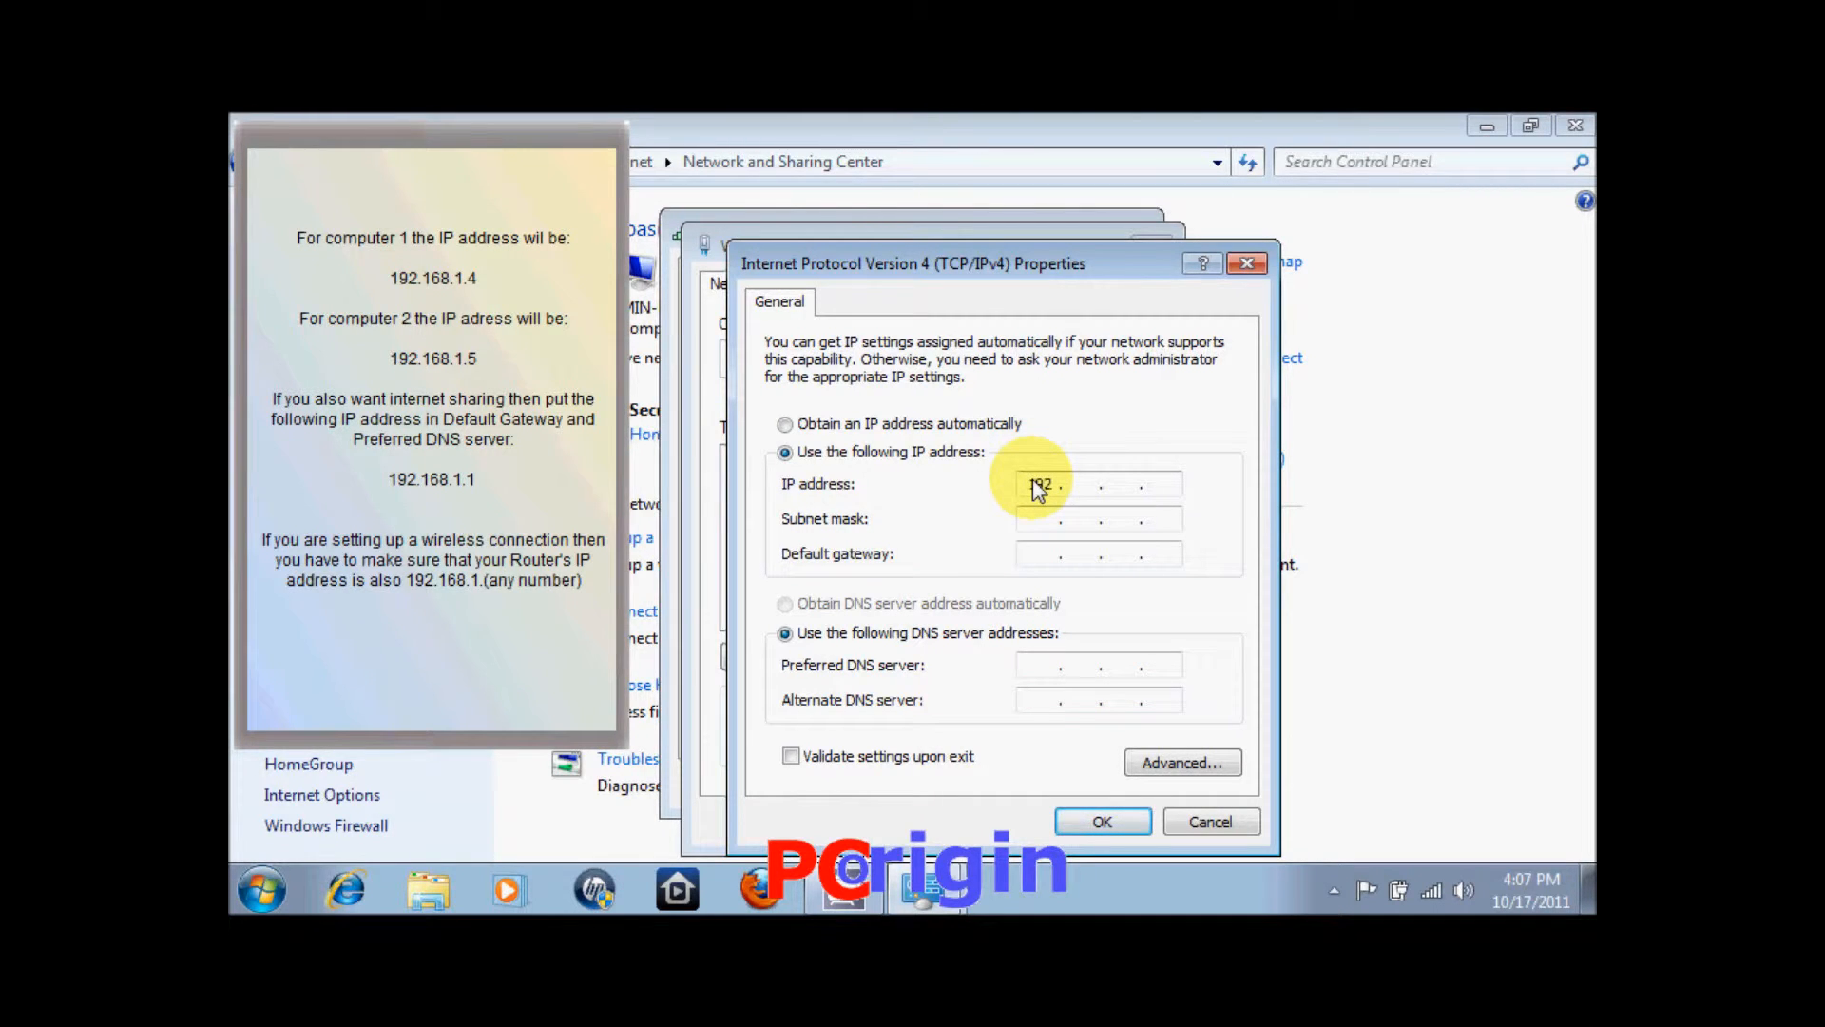
{"action": "type", "text": "1681.4"}
{"action": "key", "text": "Tab"}
Set default gateway and preferred DNS to 192.168.1.1, then confirm and close the dialogs.
{"action": "left_click", "coordinate": [1045, 561]}
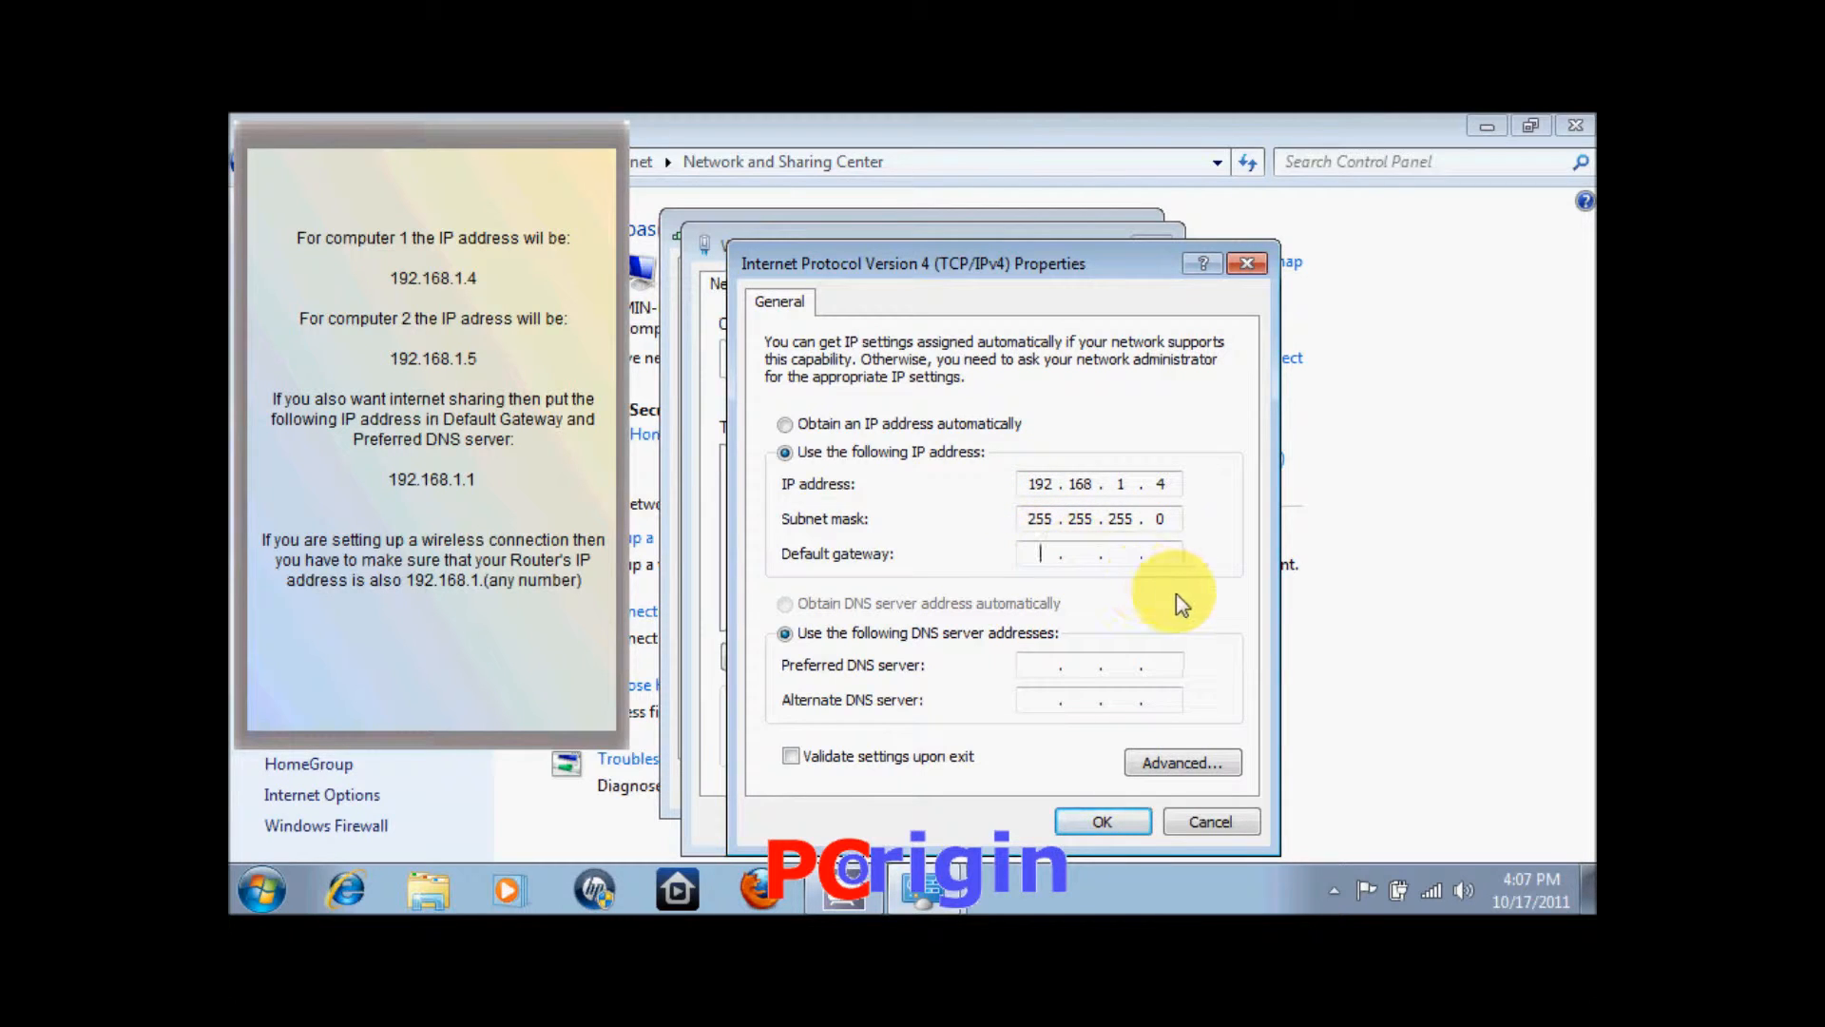
{"action": "type", "text": "192 . 168 . 1 . 1"}
{"action": "left_click", "coordinate": [1040, 669]}
{"action": "type", "text": "192 . 168 . 1 . "}
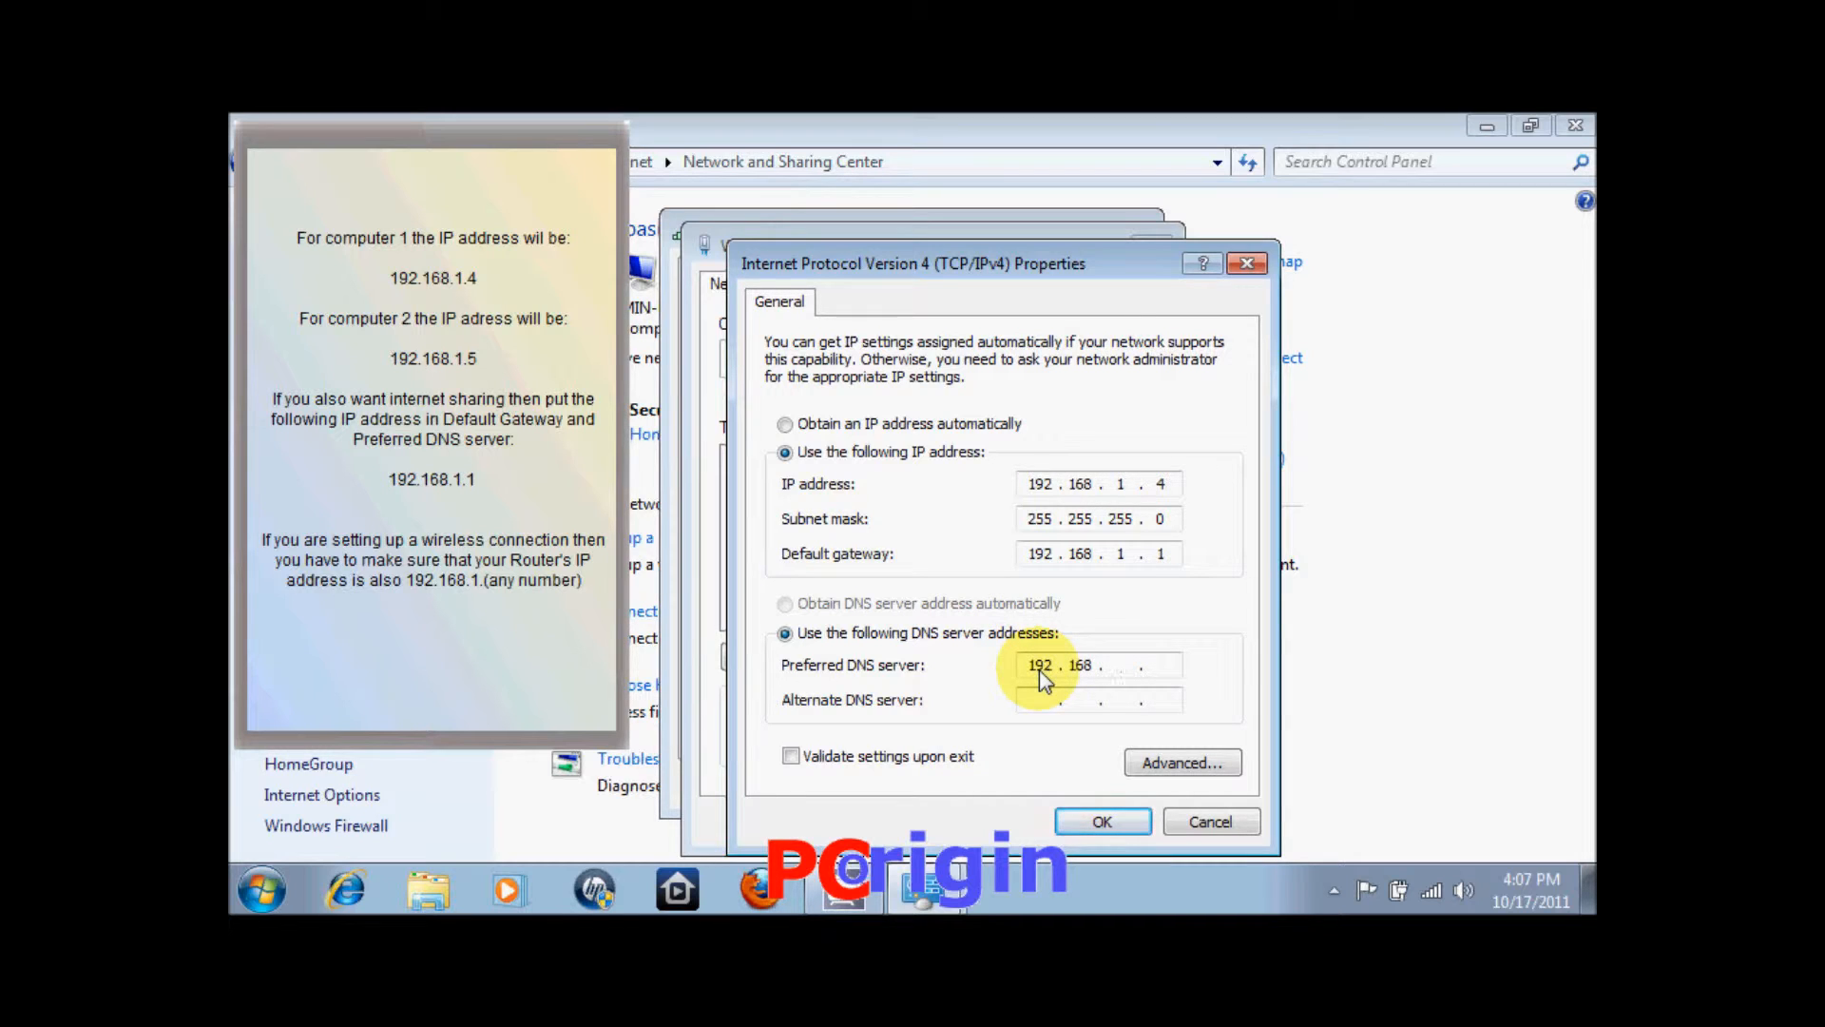
{"action": "type", "text": "1"}
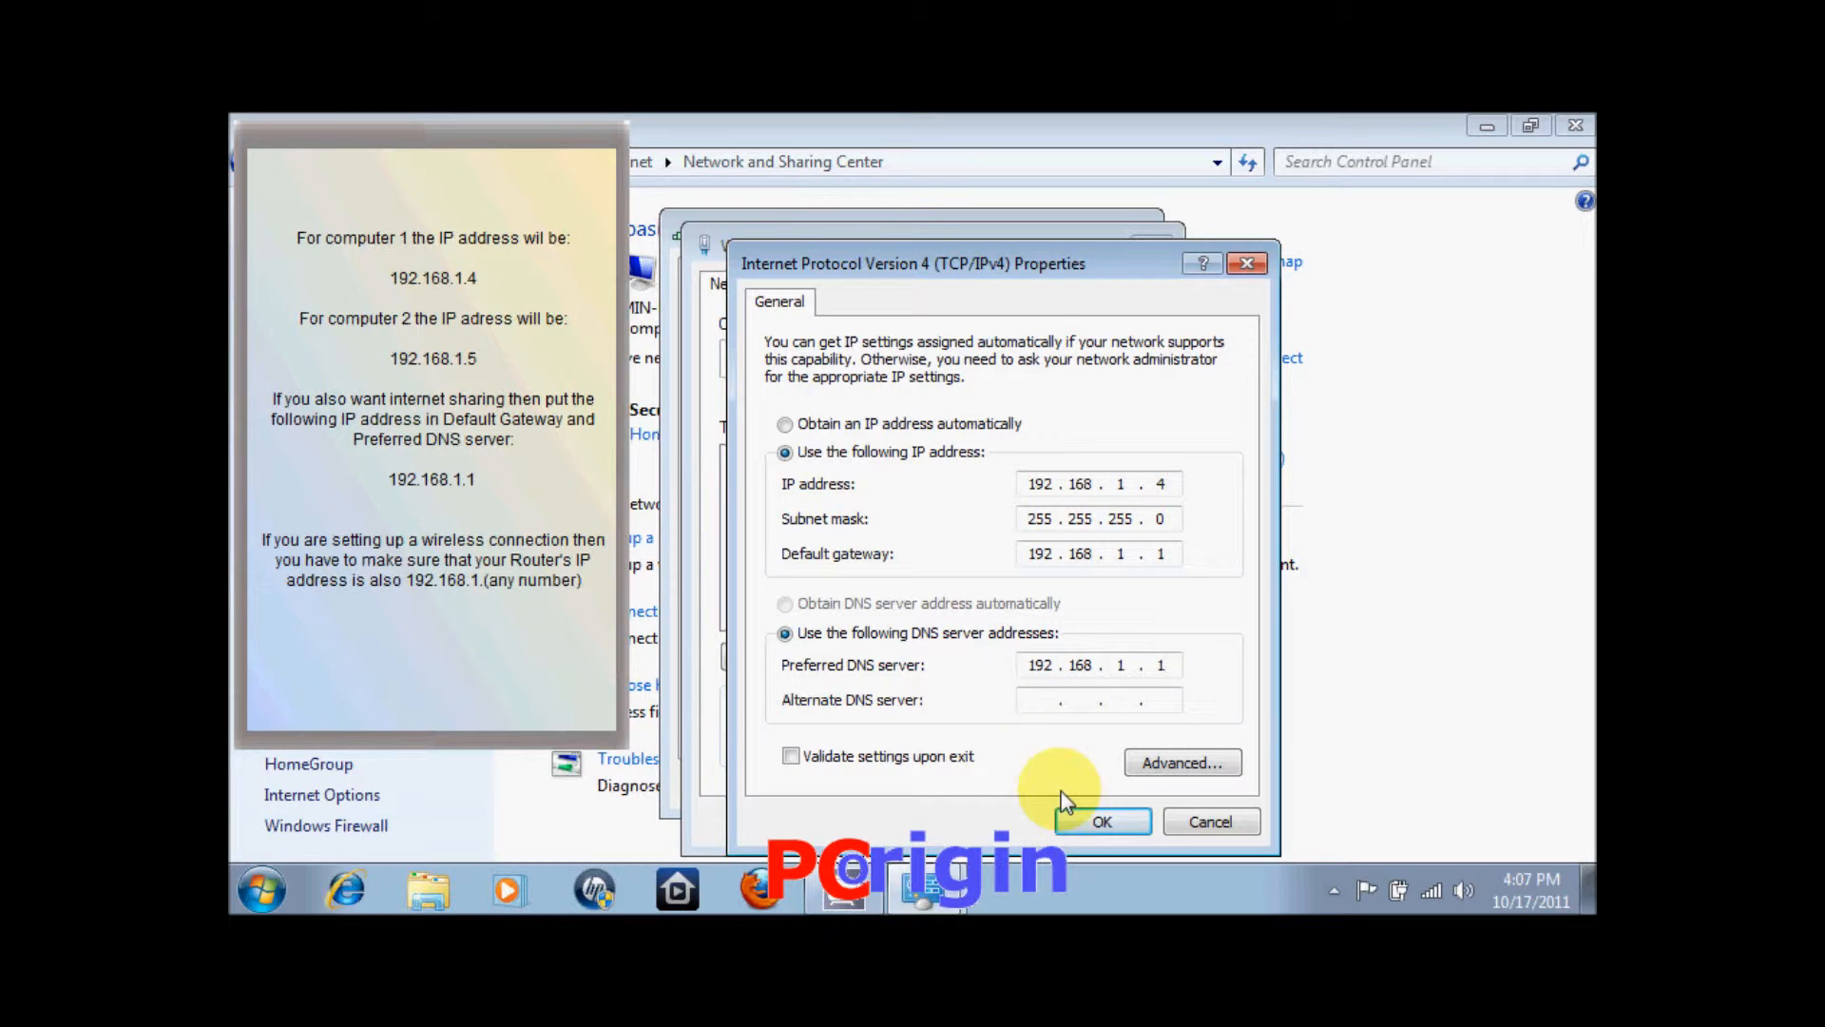
{"action": "left_click", "coordinate": [1101, 821]}
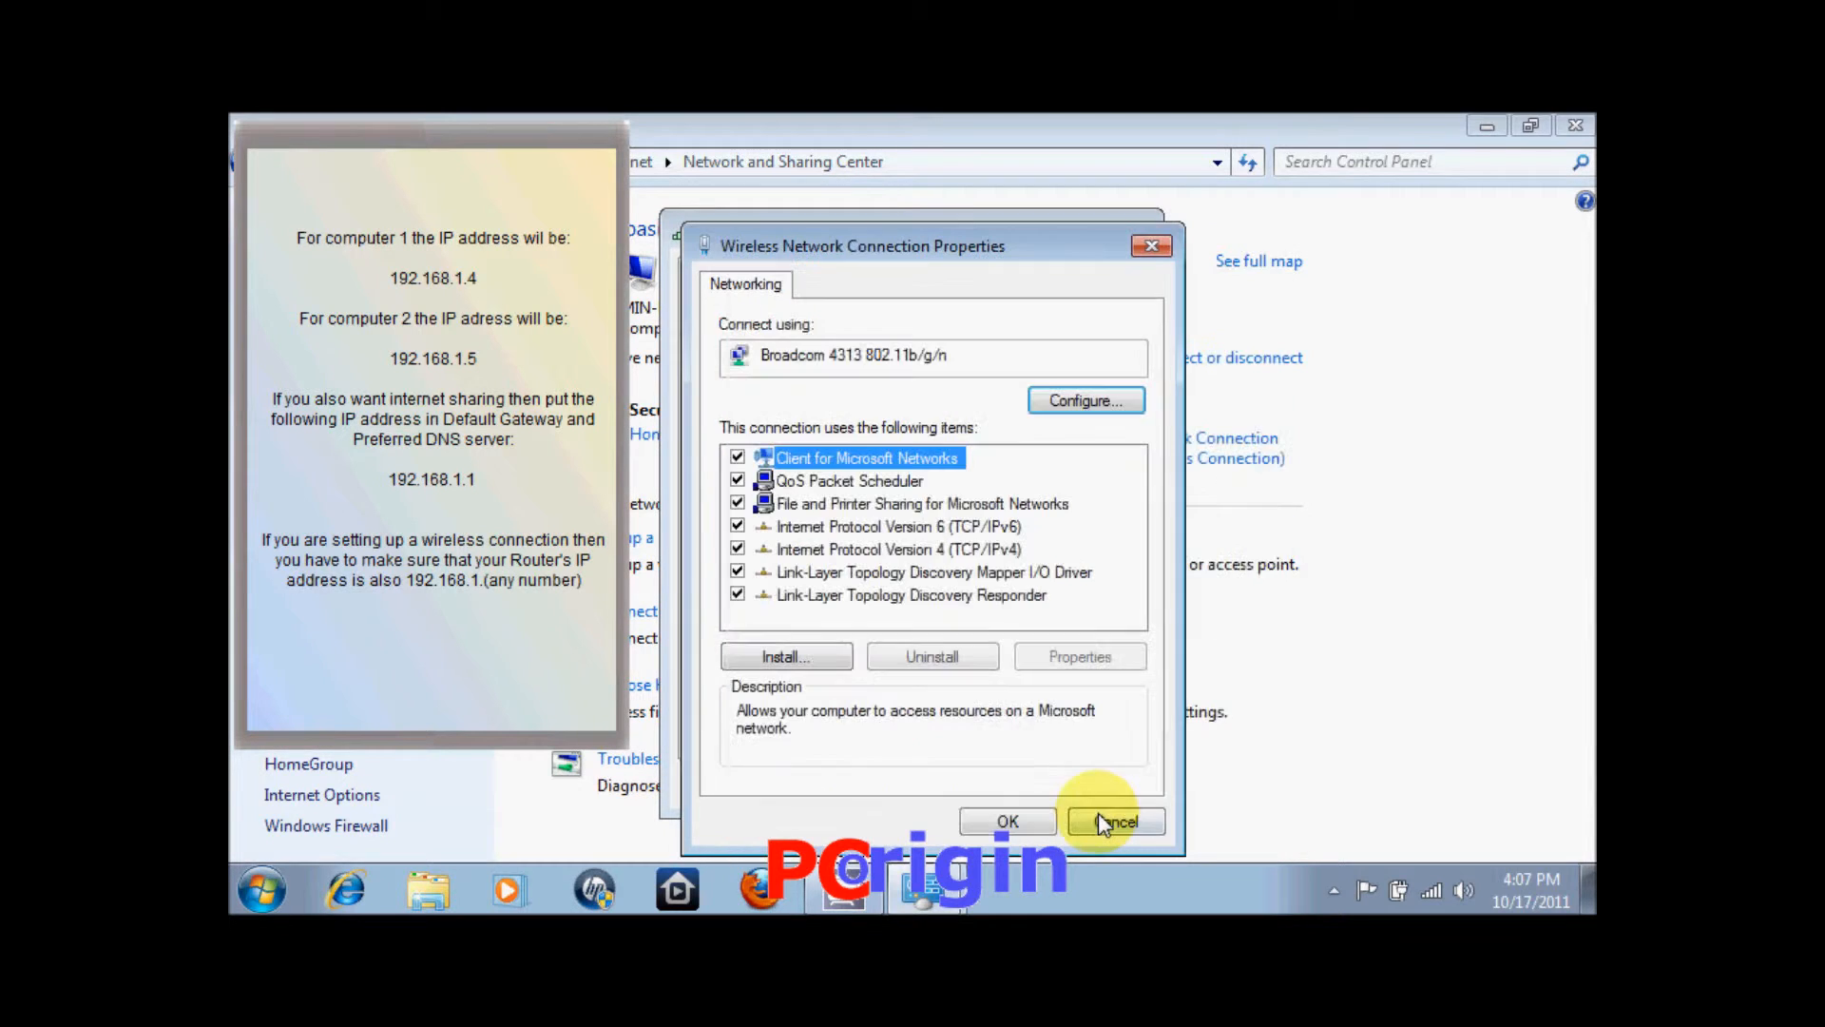
{"action": "left_click", "coordinate": [1031, 824]}
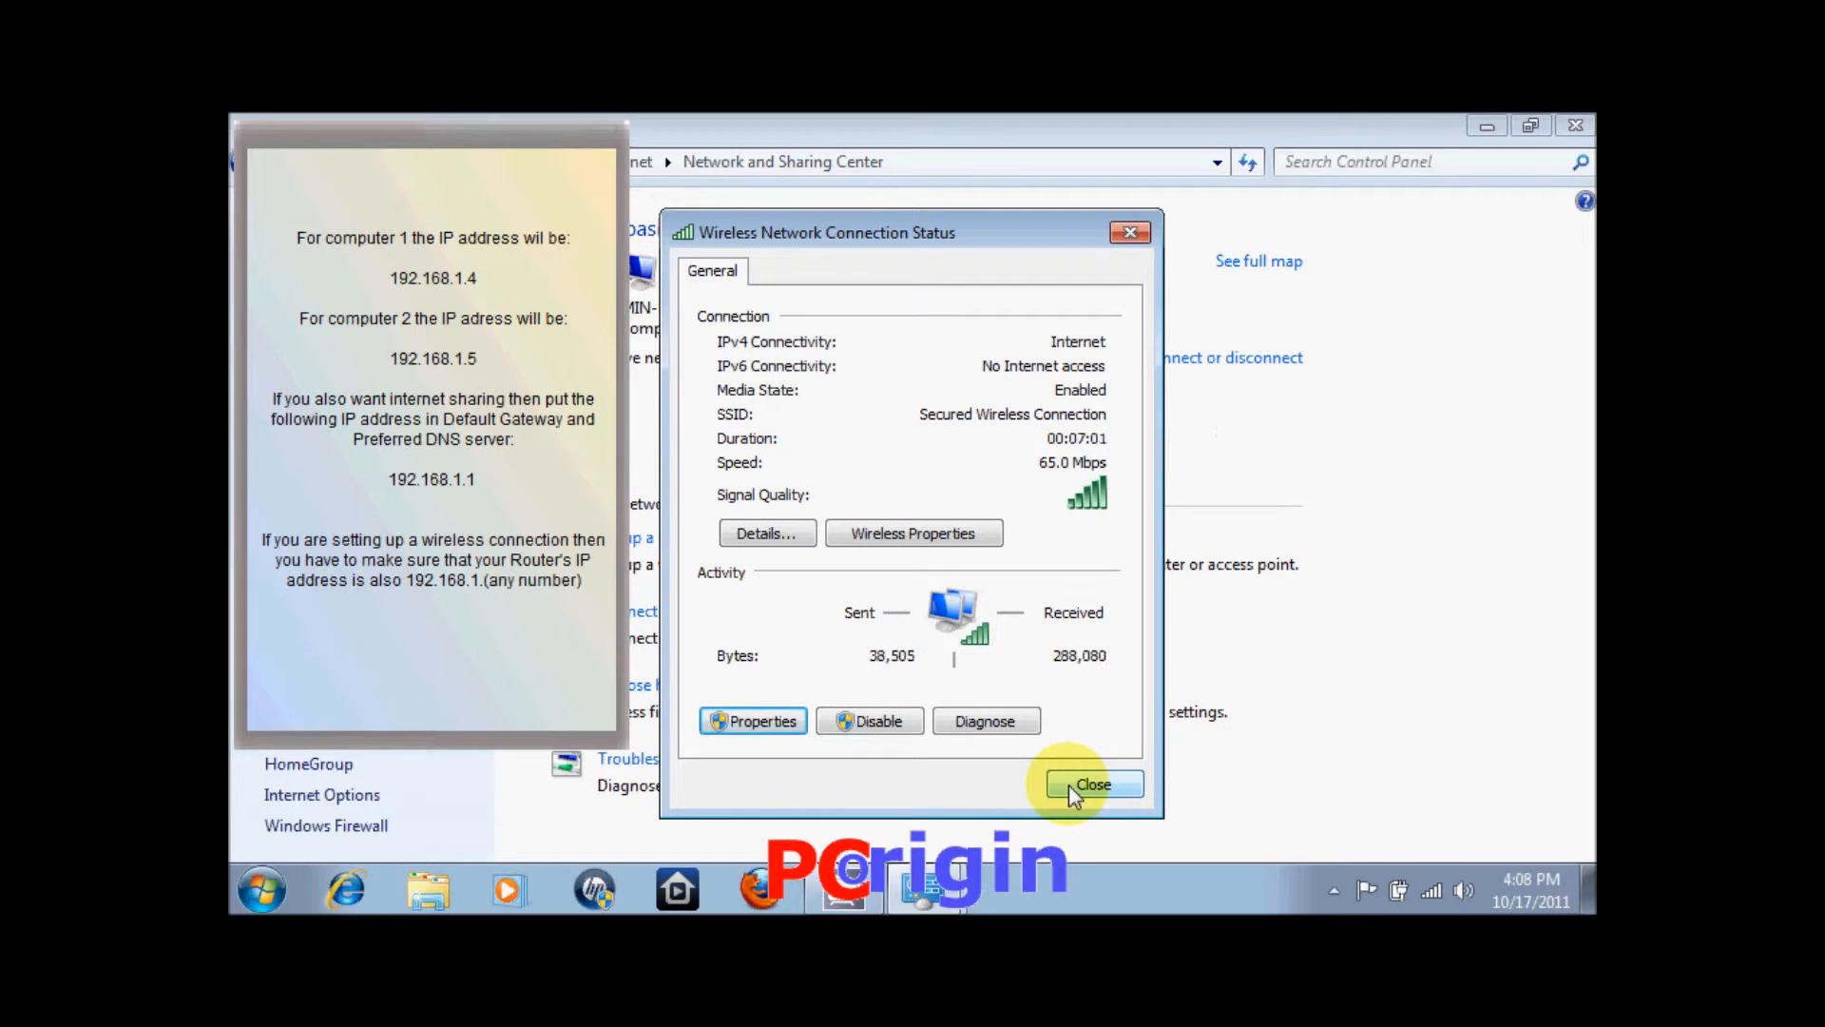
{"action": "left_click", "coordinate": [1069, 784]}
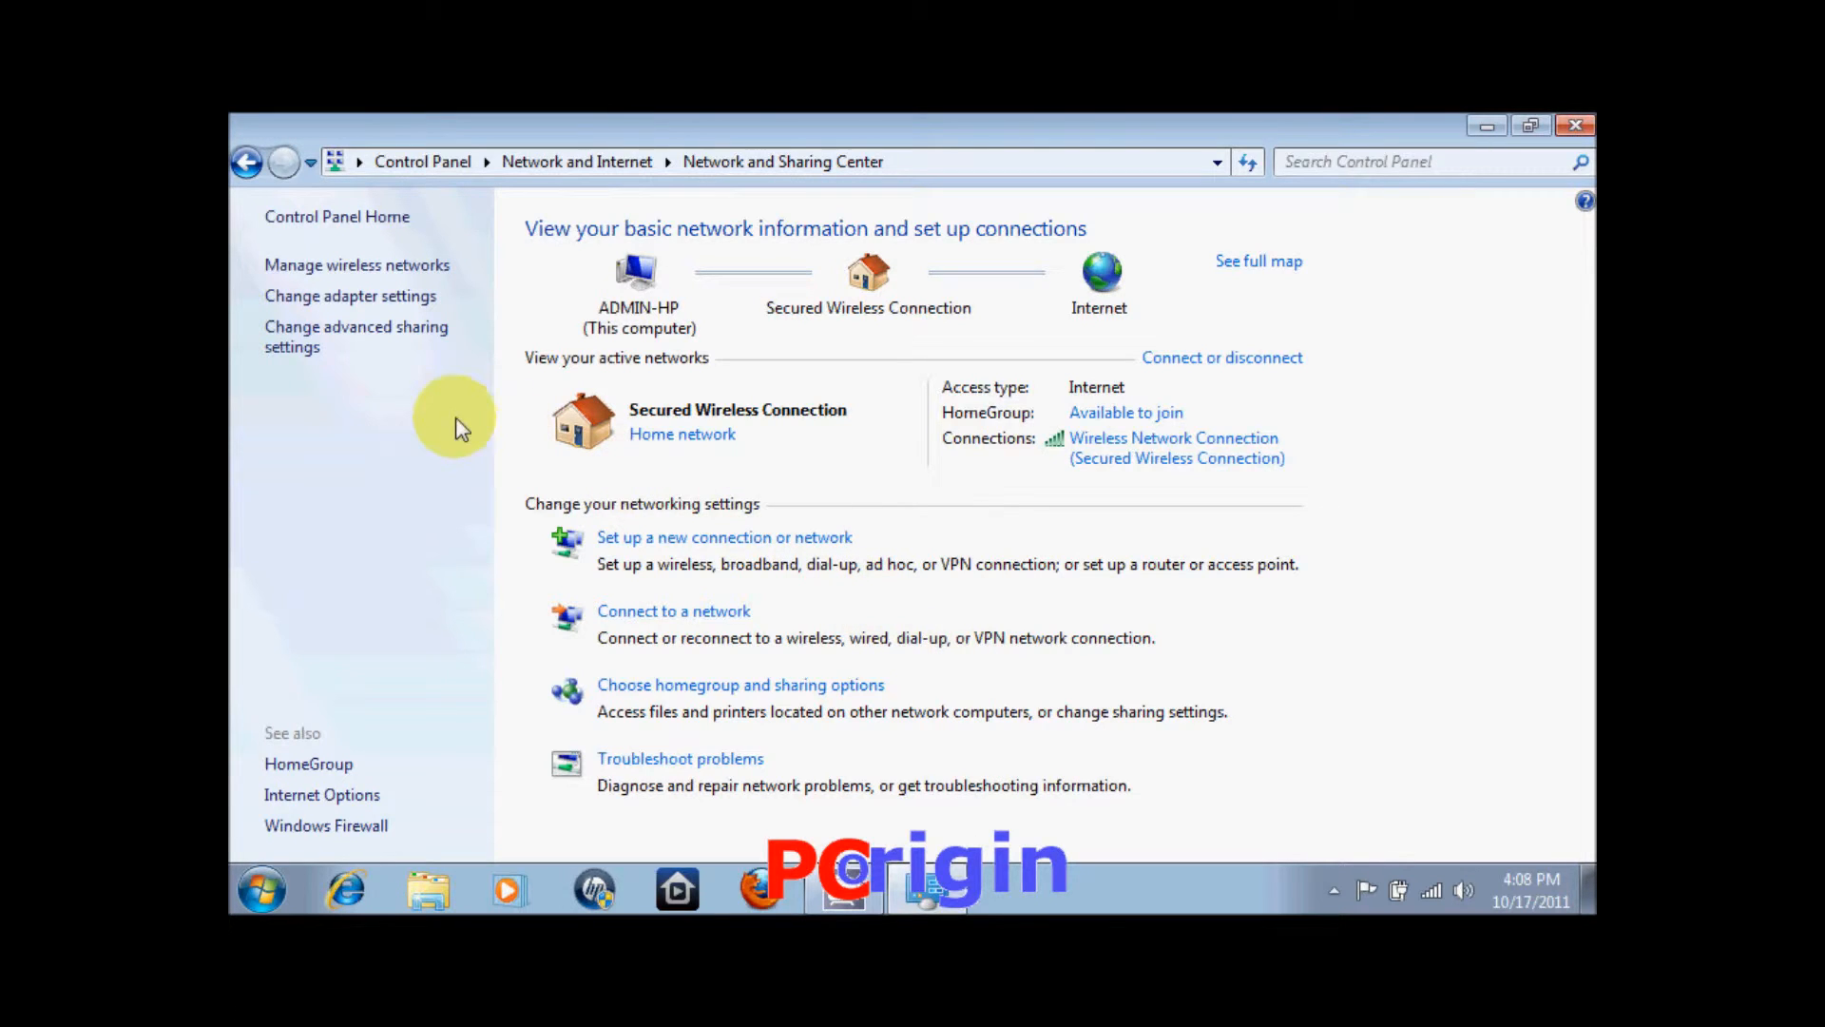
Turn on file and printer sharing in advanced sharing settings, save, and close the window.
{"action": "left_click", "coordinate": [354, 338]}
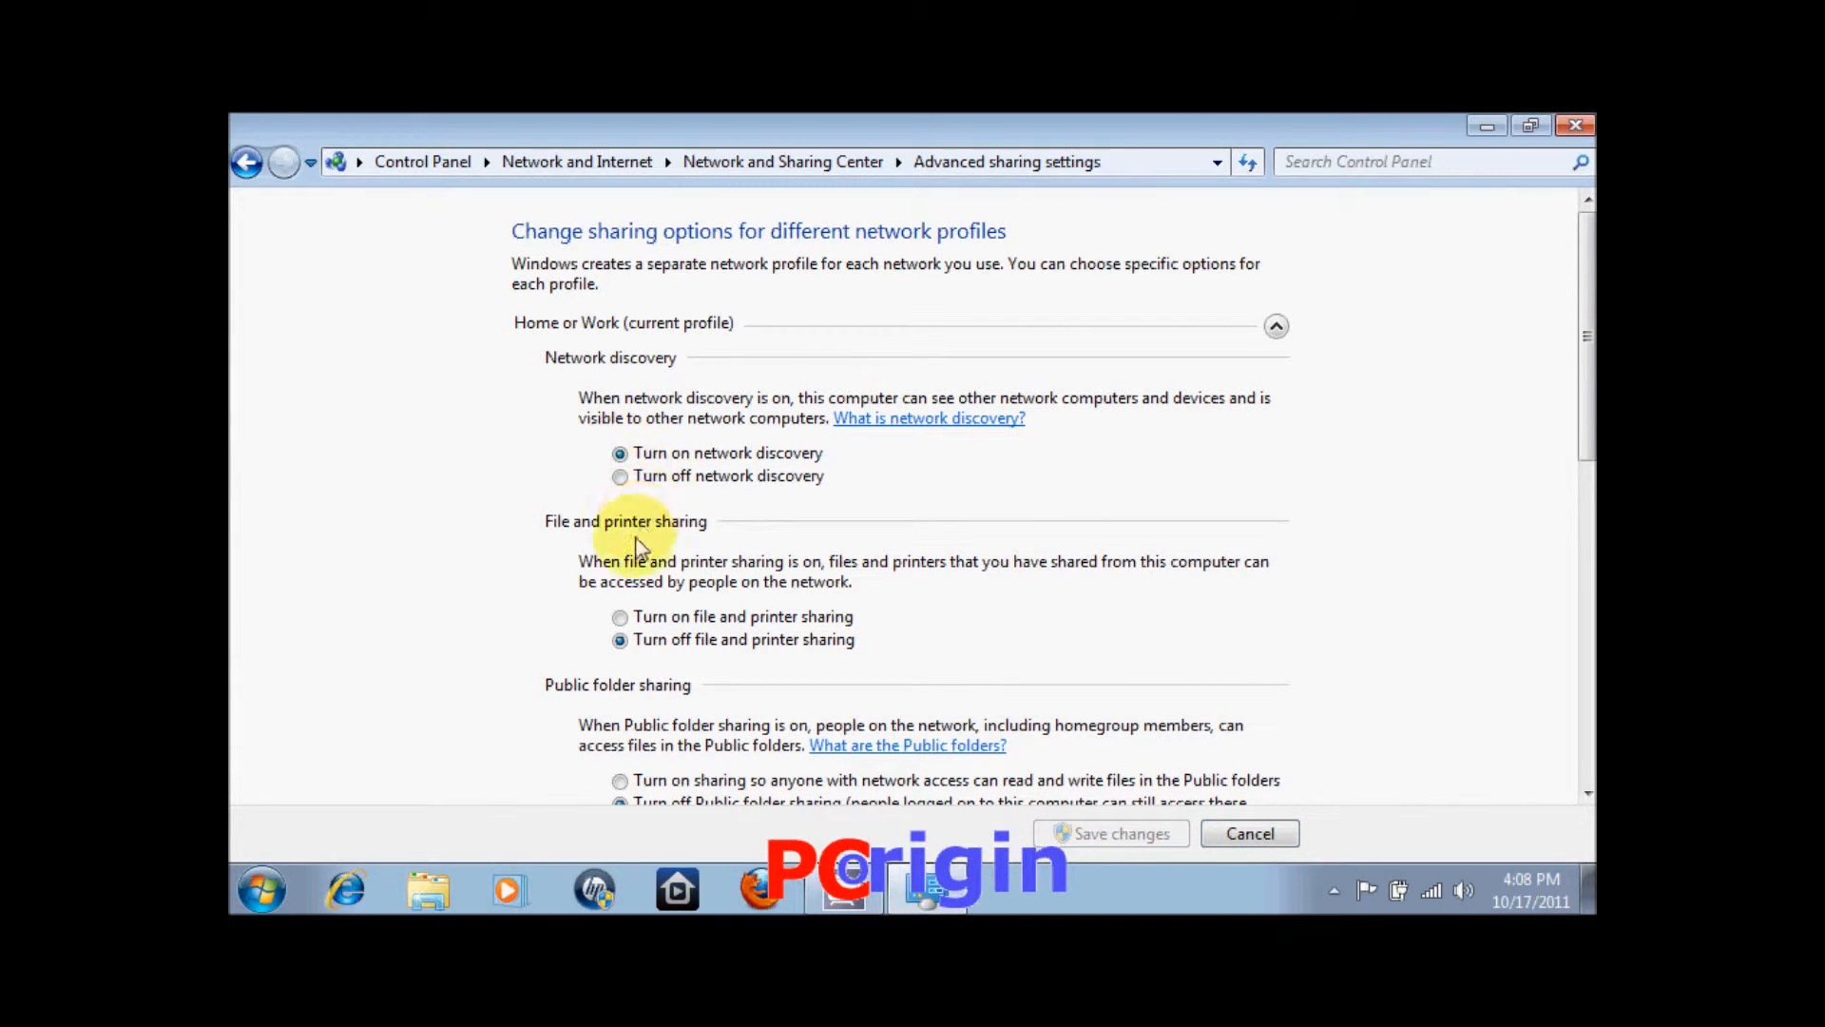
{"action": "left_click", "coordinate": [621, 618]}
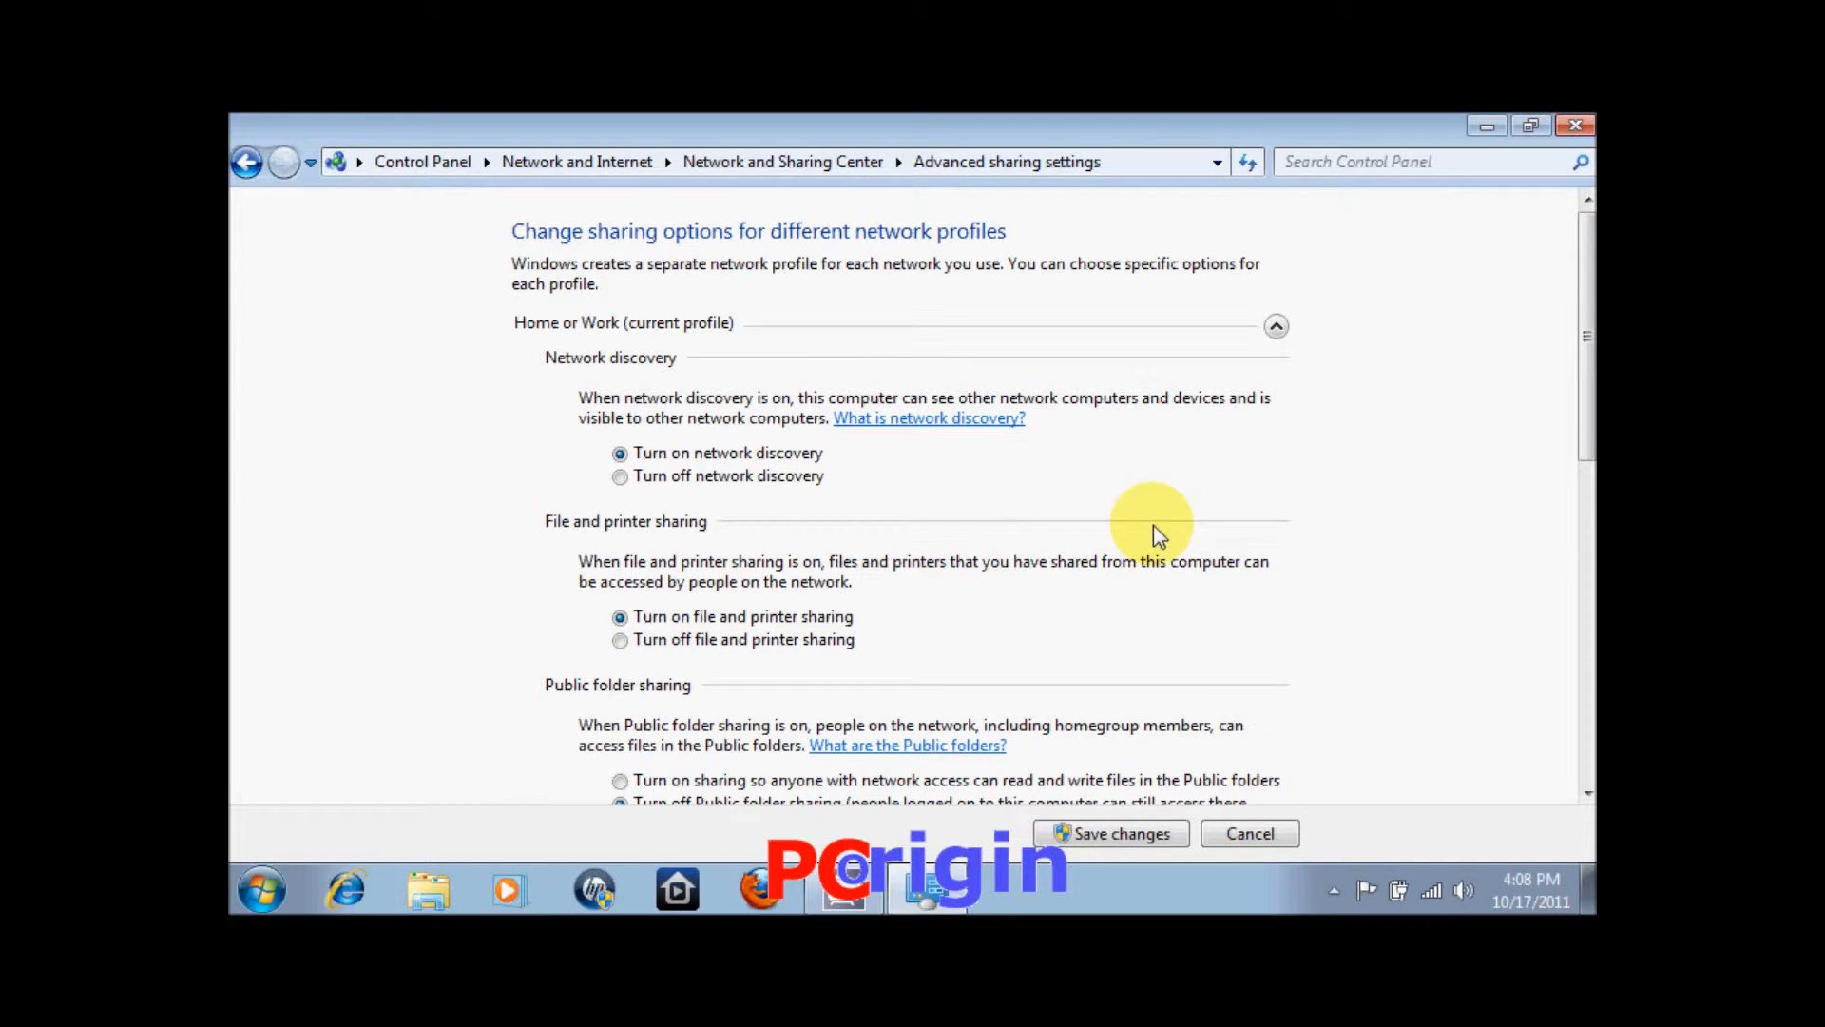
{"action": "left_click", "coordinate": [1102, 843]}
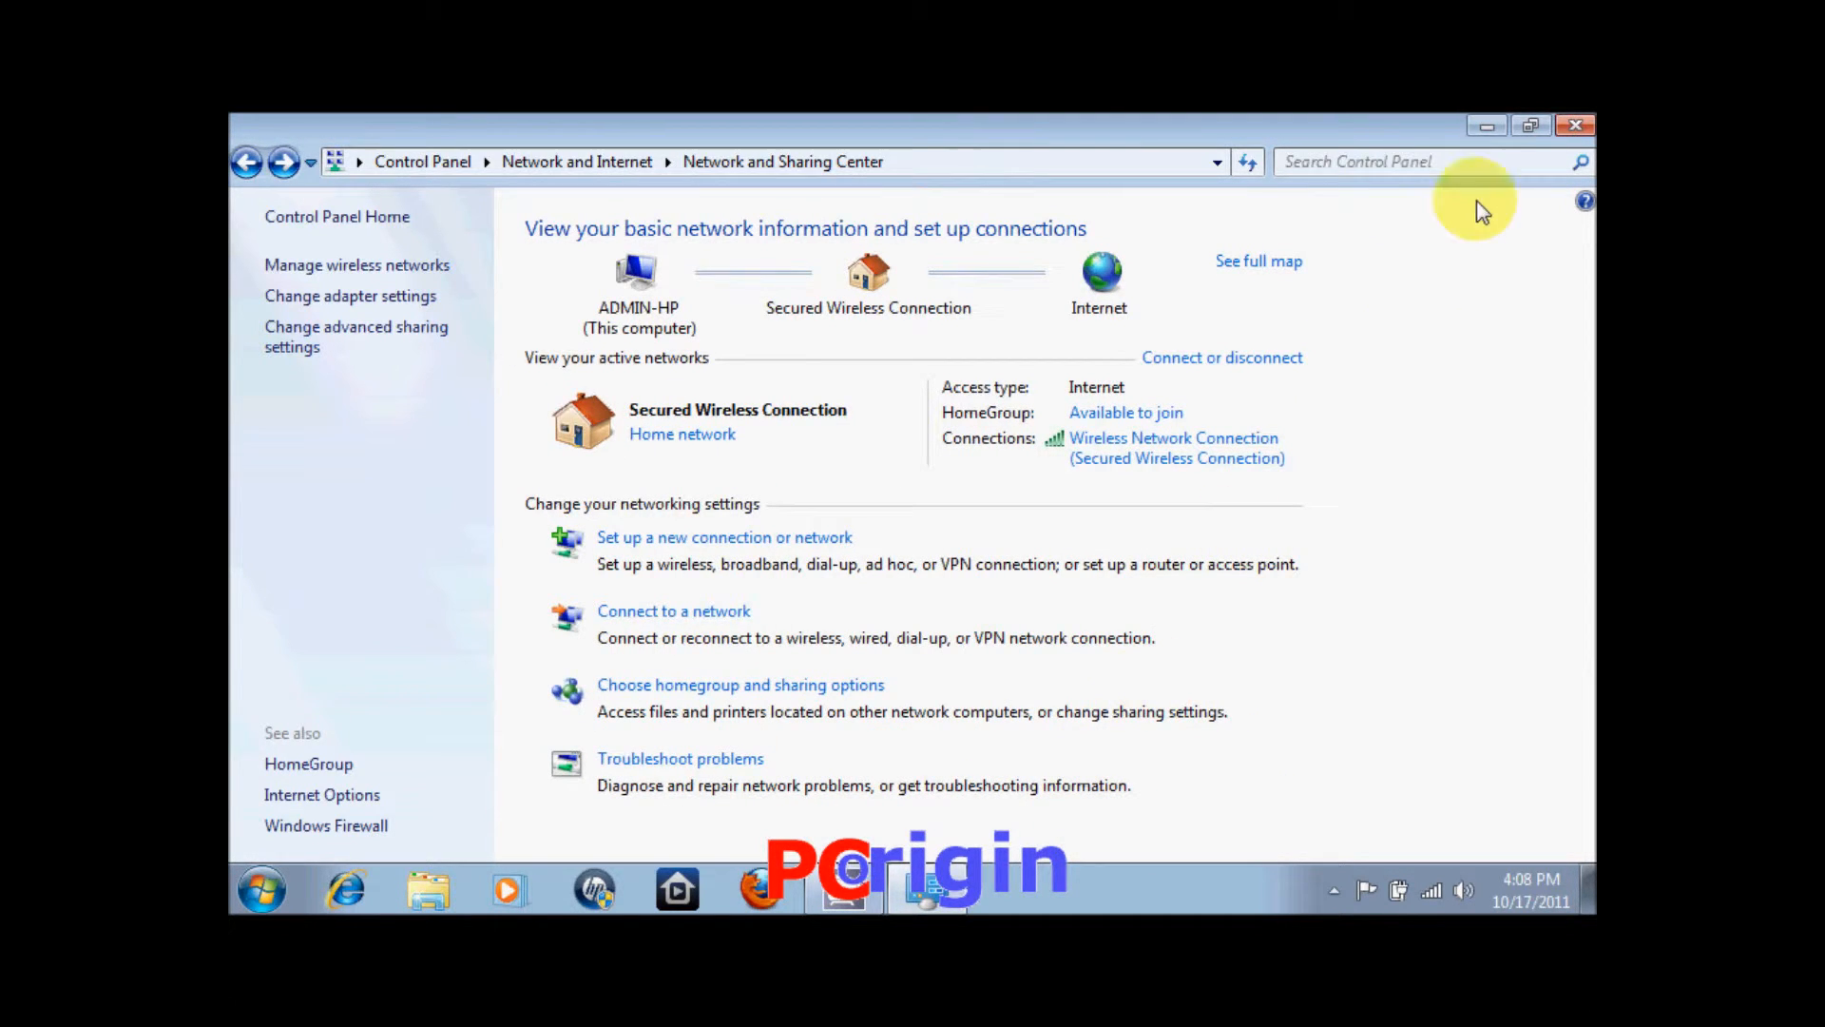
{"action": "left_click", "coordinate": [1576, 126]}
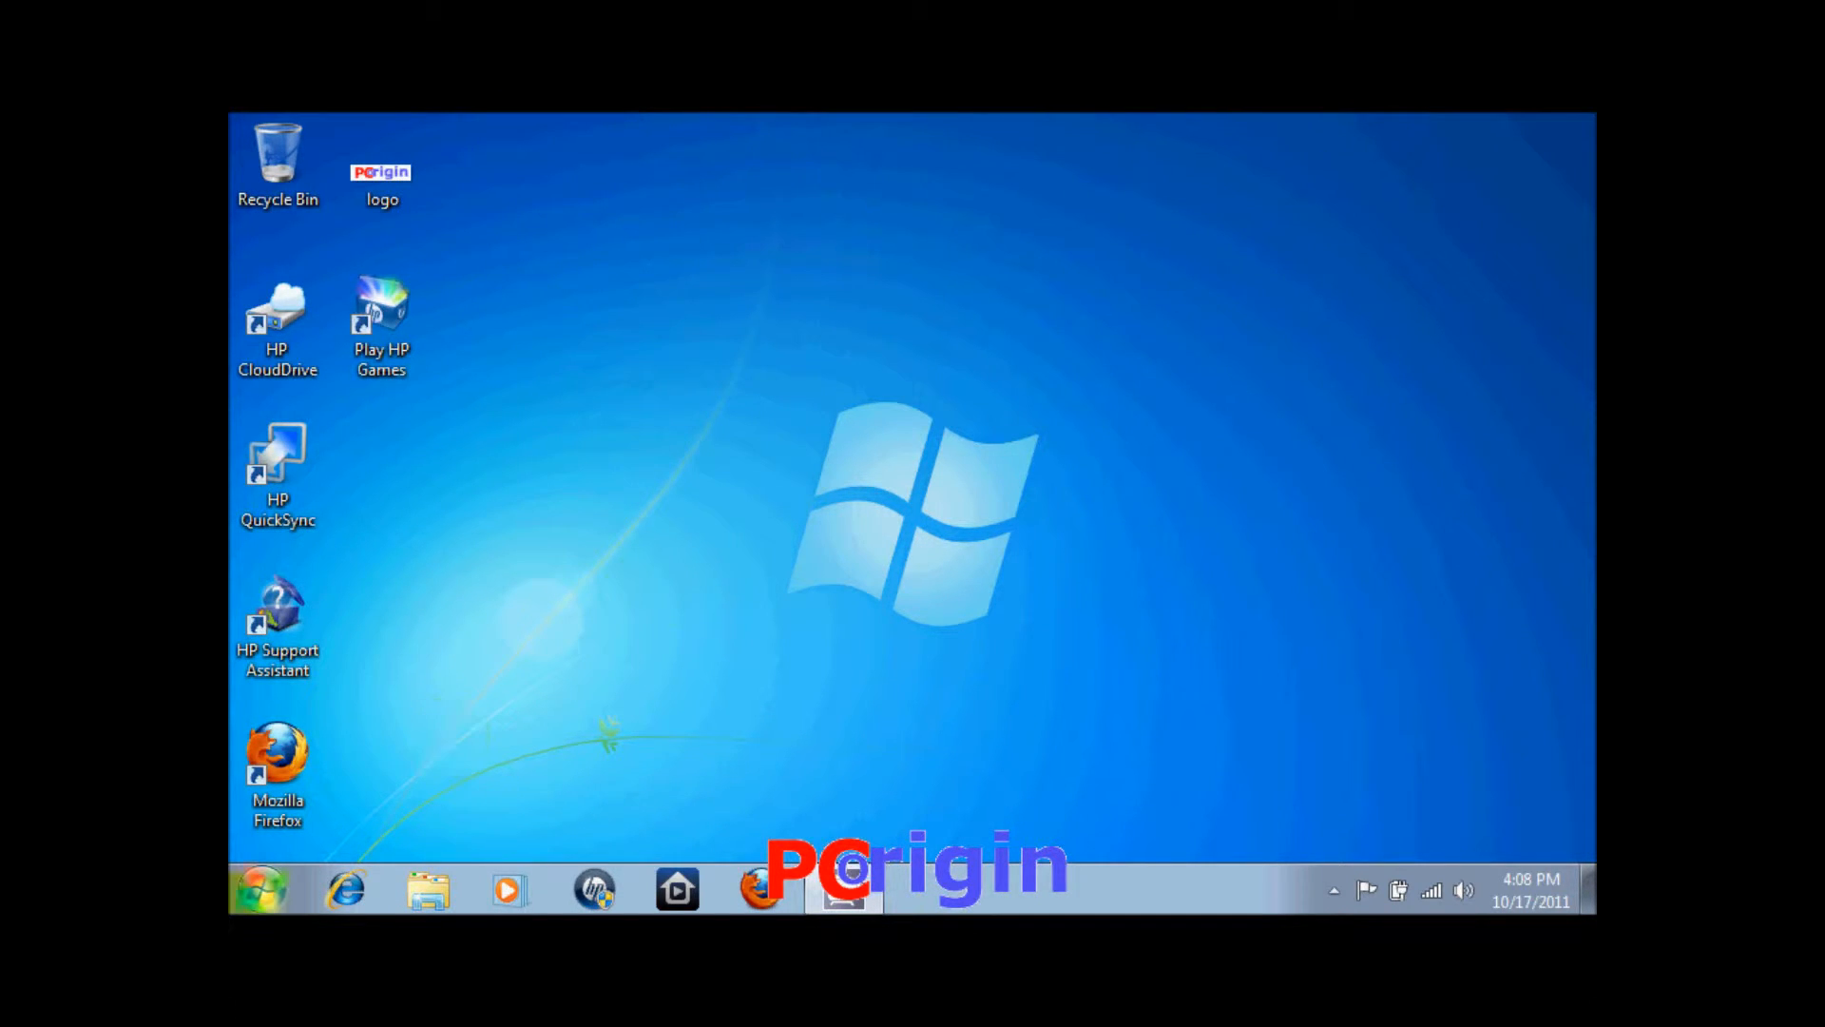
Browse the network from Computer and open the ADMIN-PC computer.
{"action": "left_click", "coordinate": [262, 889]}
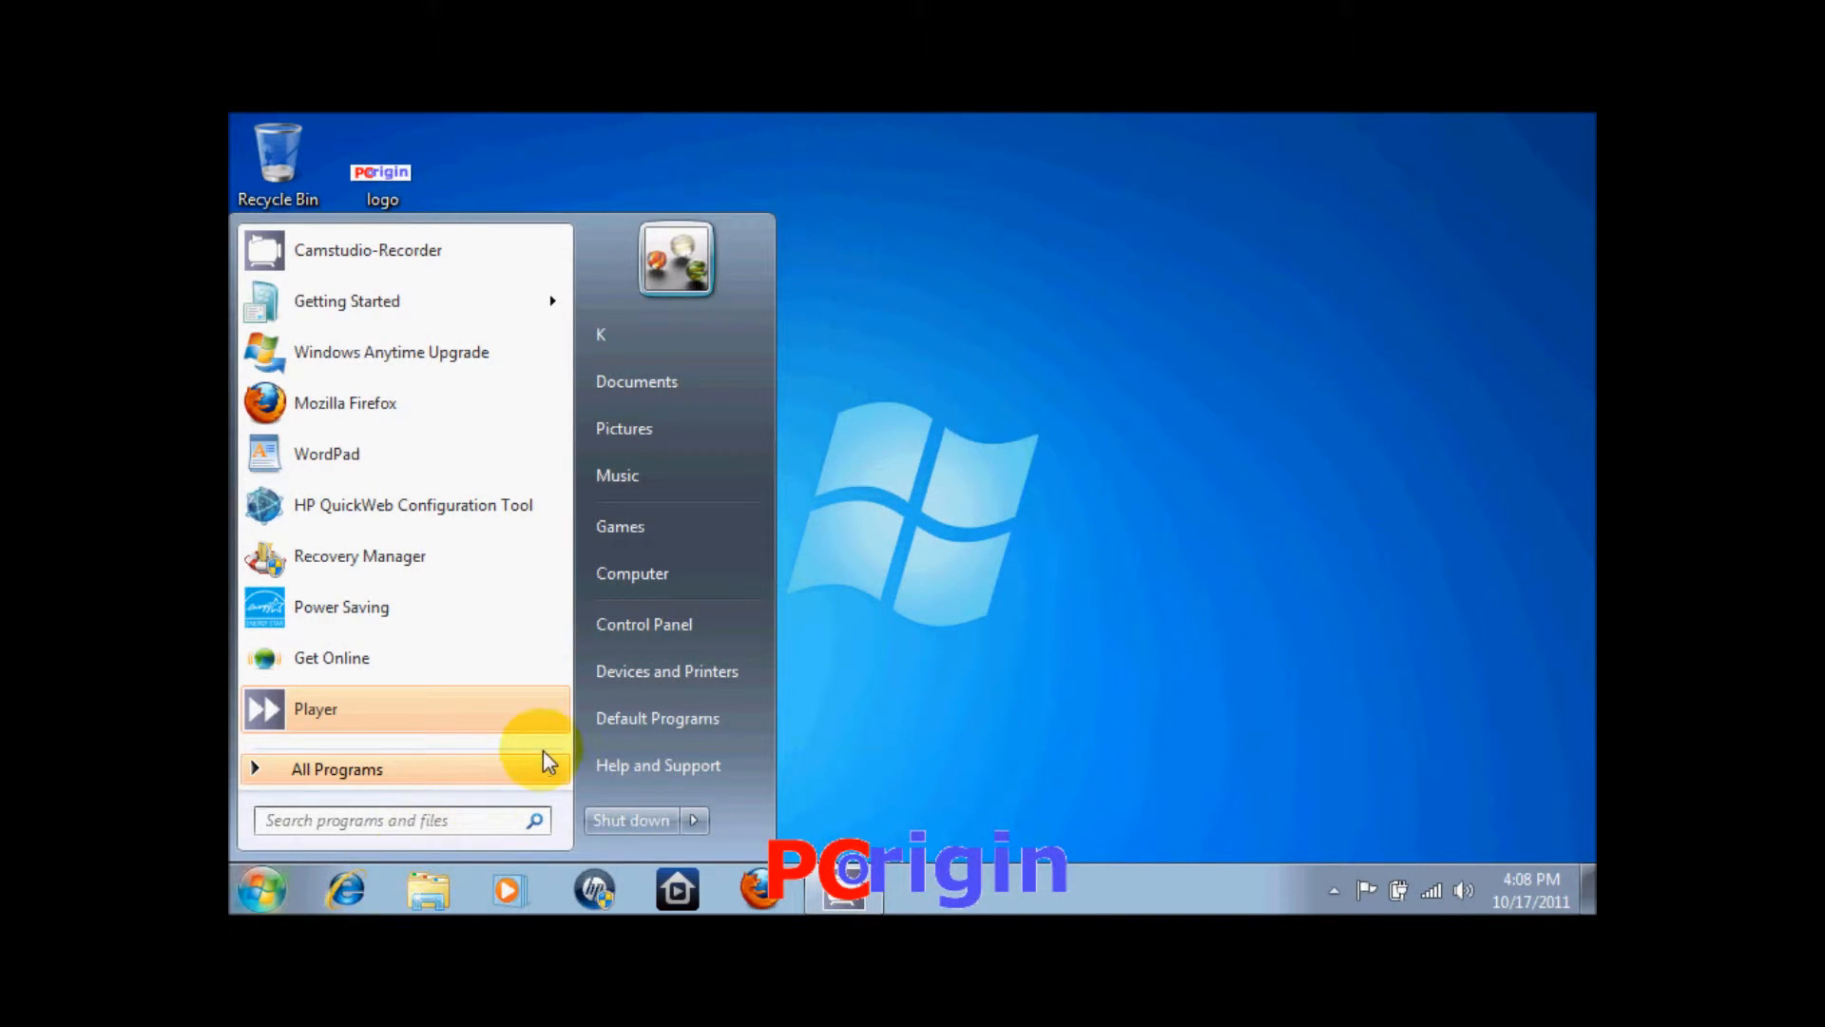
{"action": "left_click", "coordinate": [716, 574]}
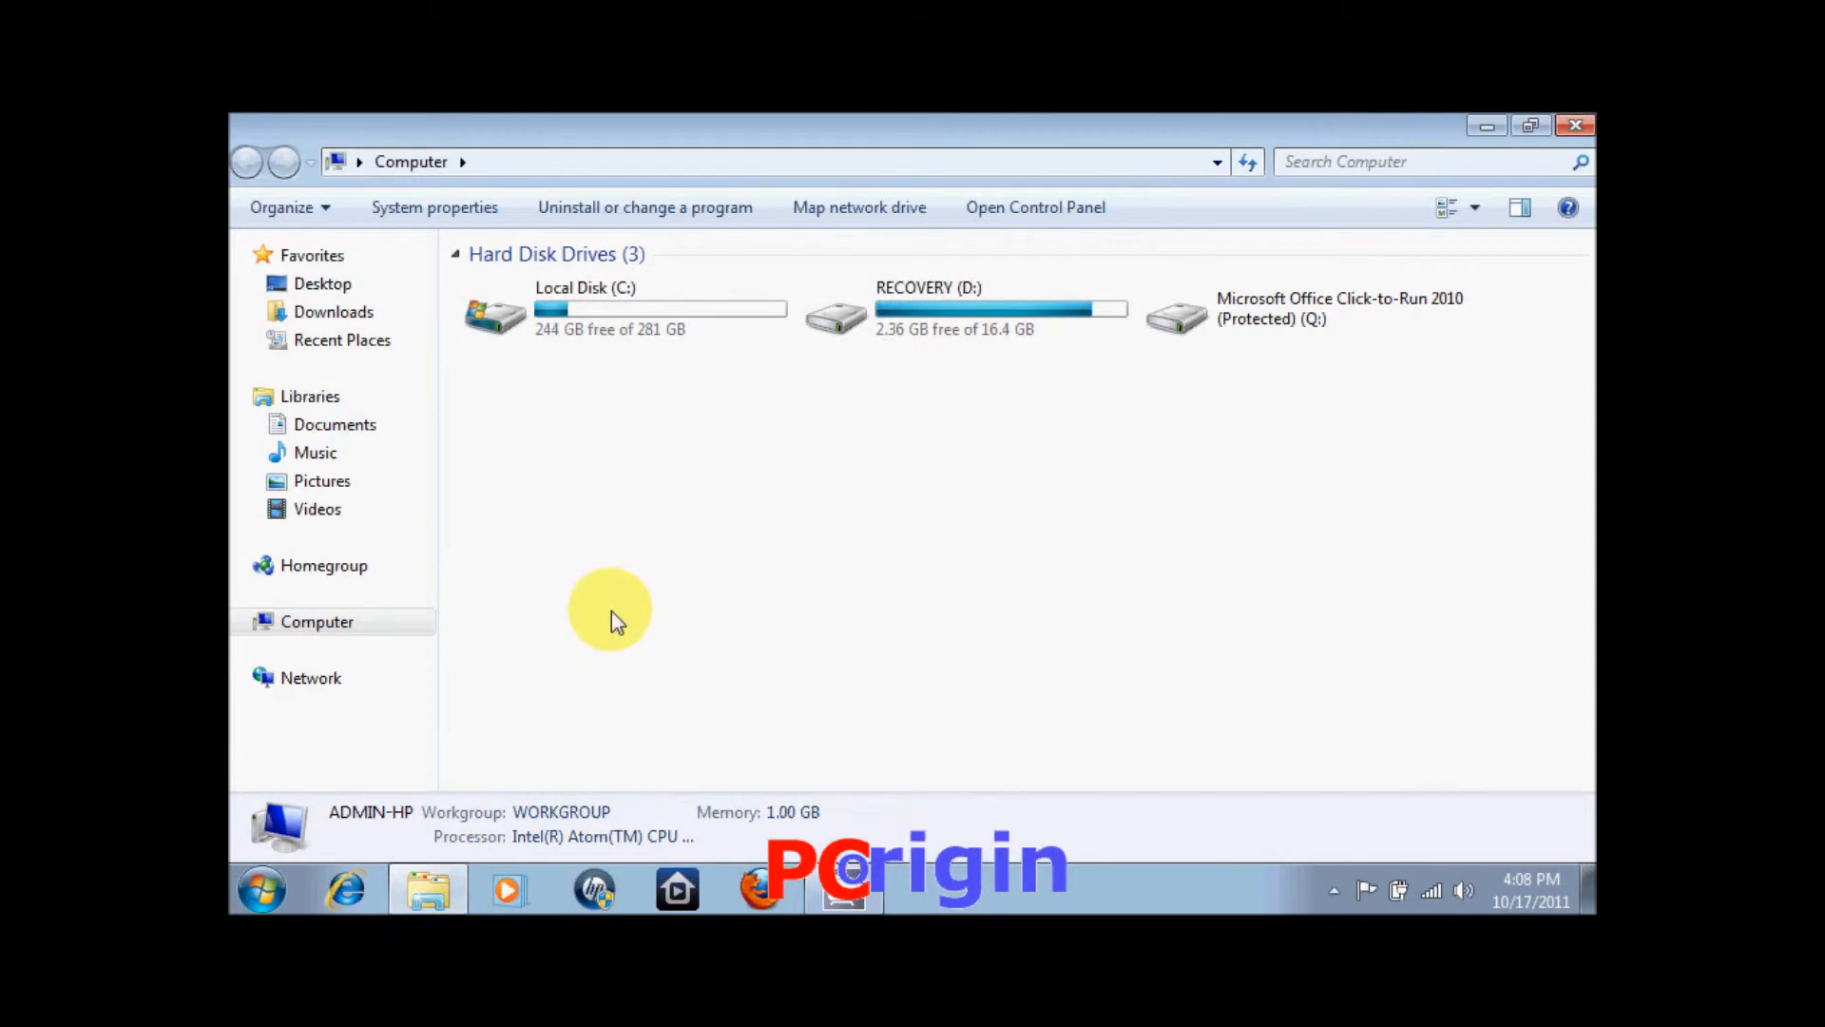
{"action": "left_click", "coordinate": [352, 679]}
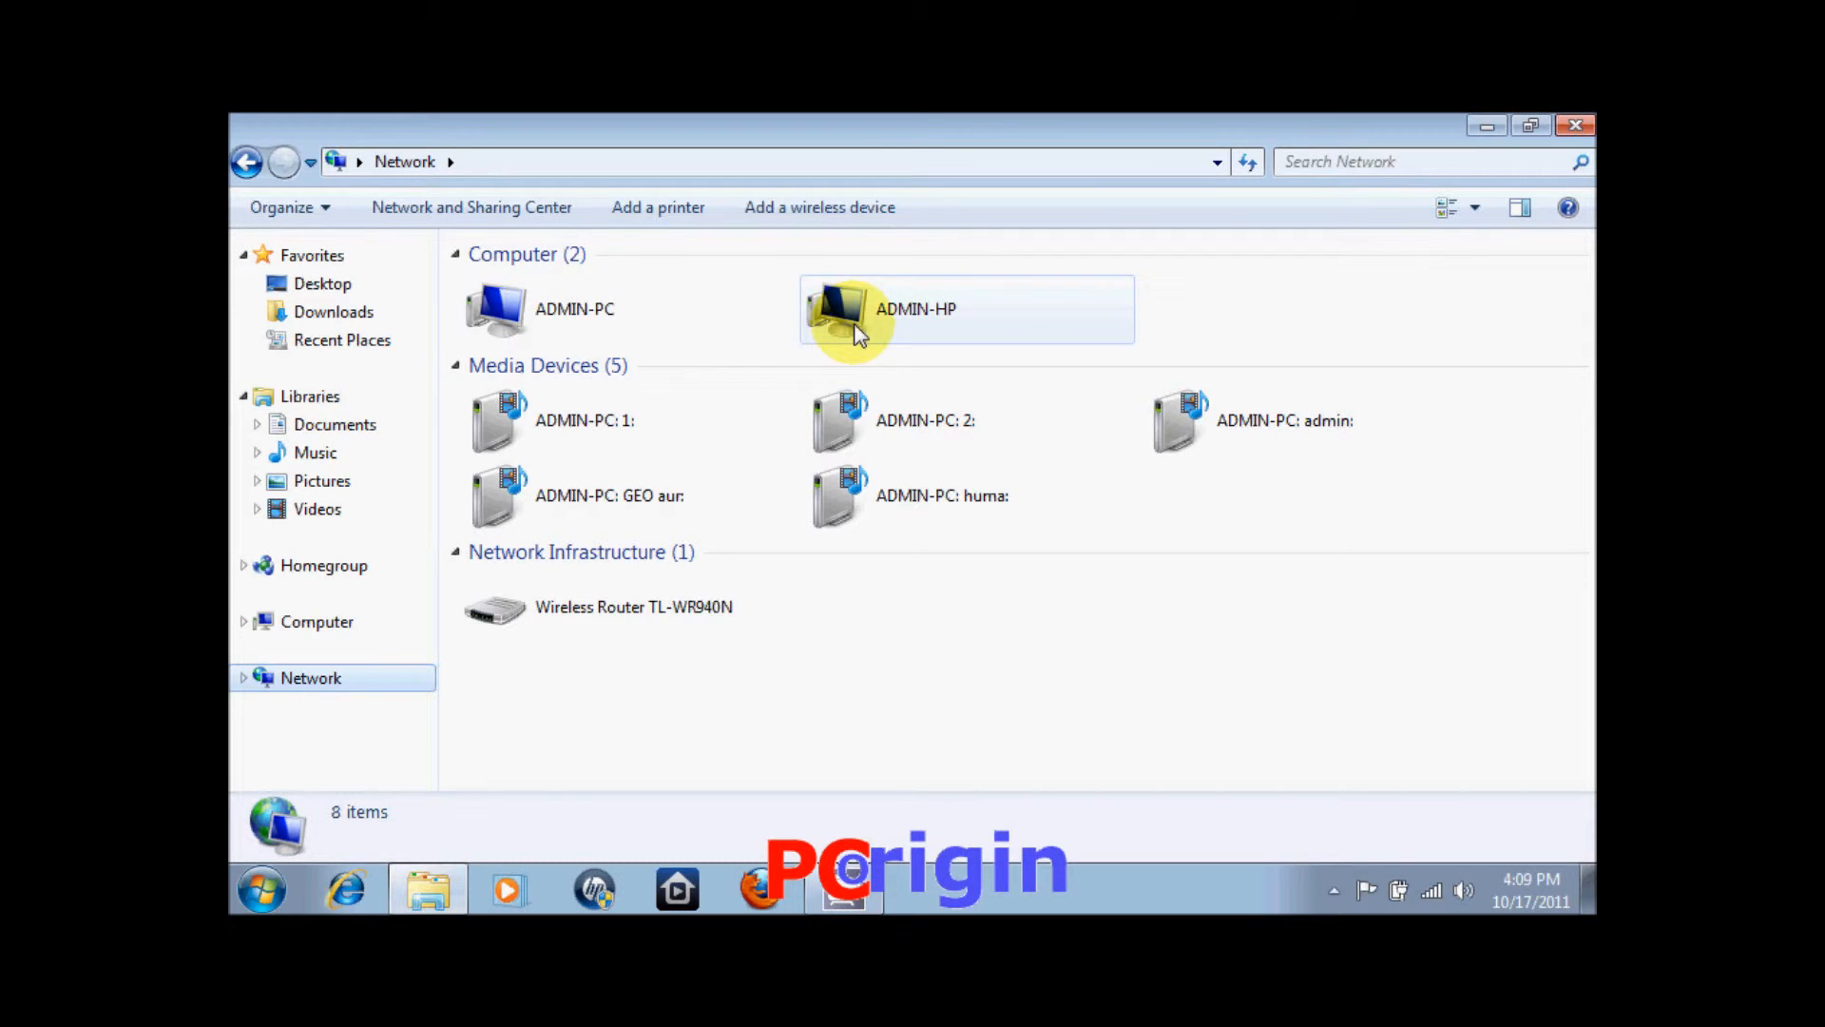
{"action": "mouse_move", "coordinate": [1215, 296]}
{"action": "left_mouse_down"}
{"action": "mouse_move", "coordinate": [967, 311]}
{"action": "mouse_move", "coordinate": [553, 285]}
{"action": "mouse_move", "coordinate": [1194, 300]}
{"action": "left_mouse_up"}
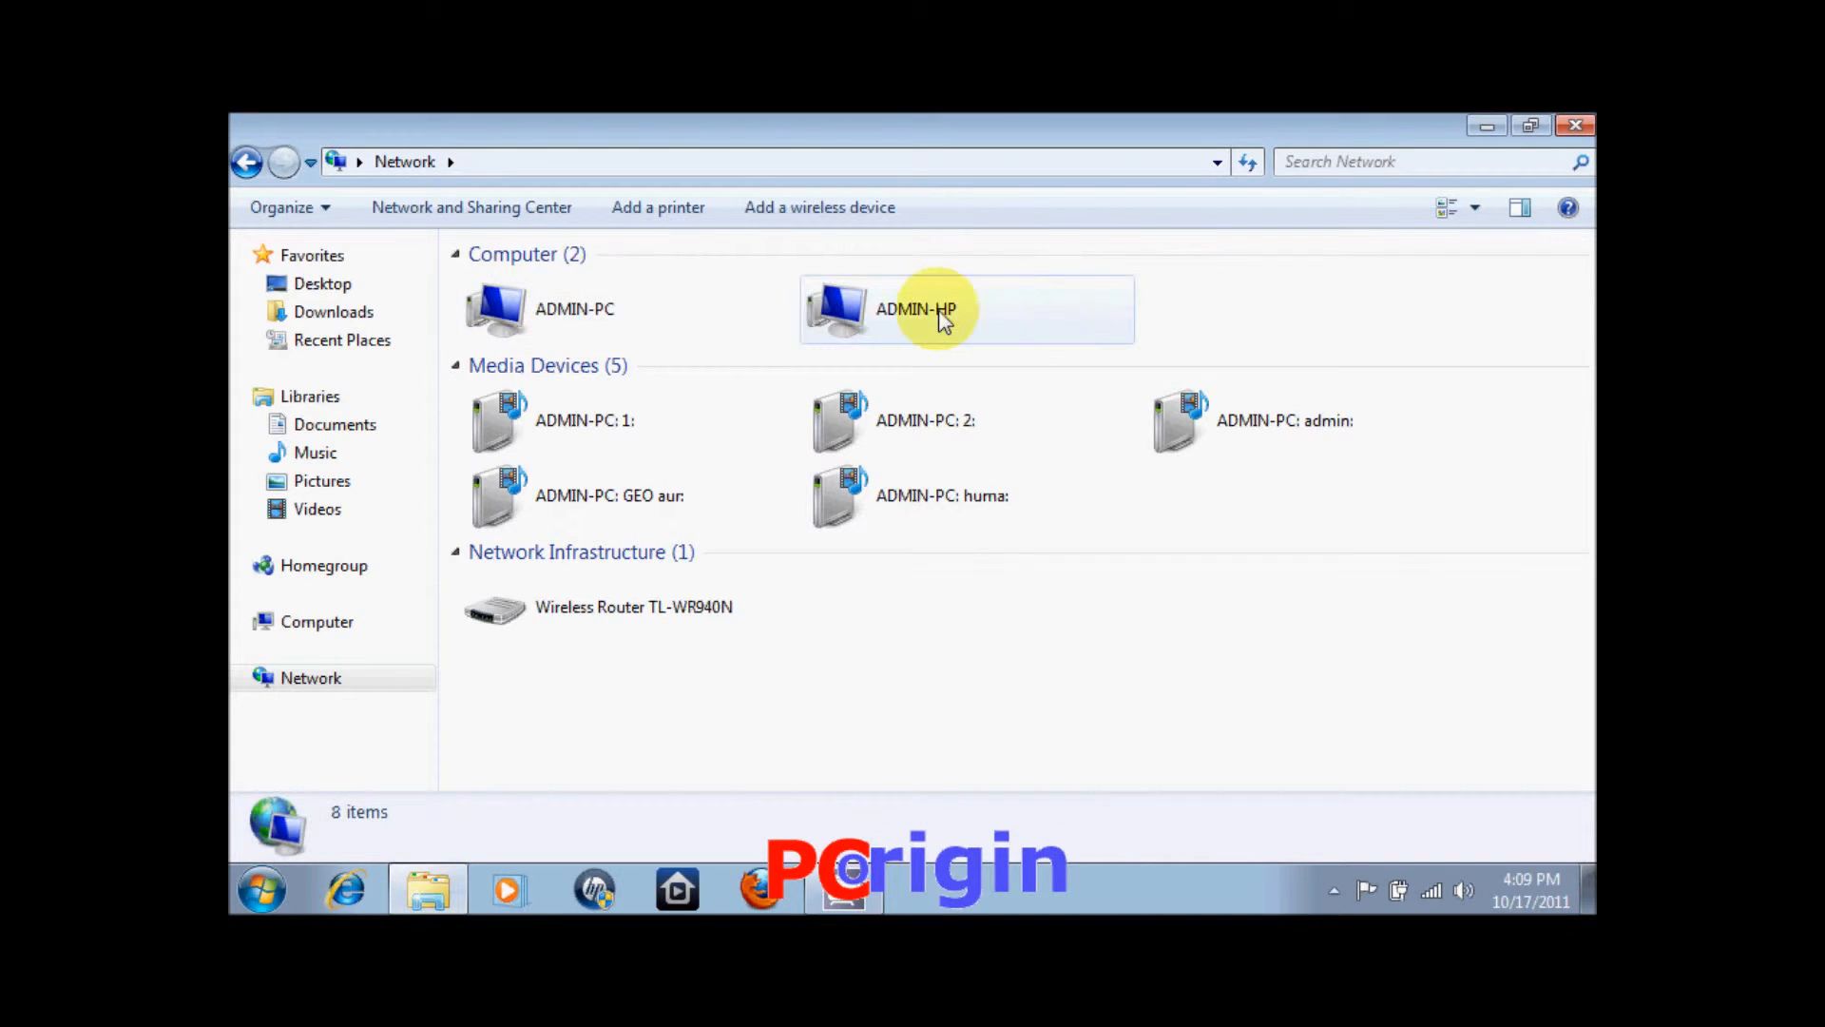
{"action": "left_click", "coordinate": [595, 317]}
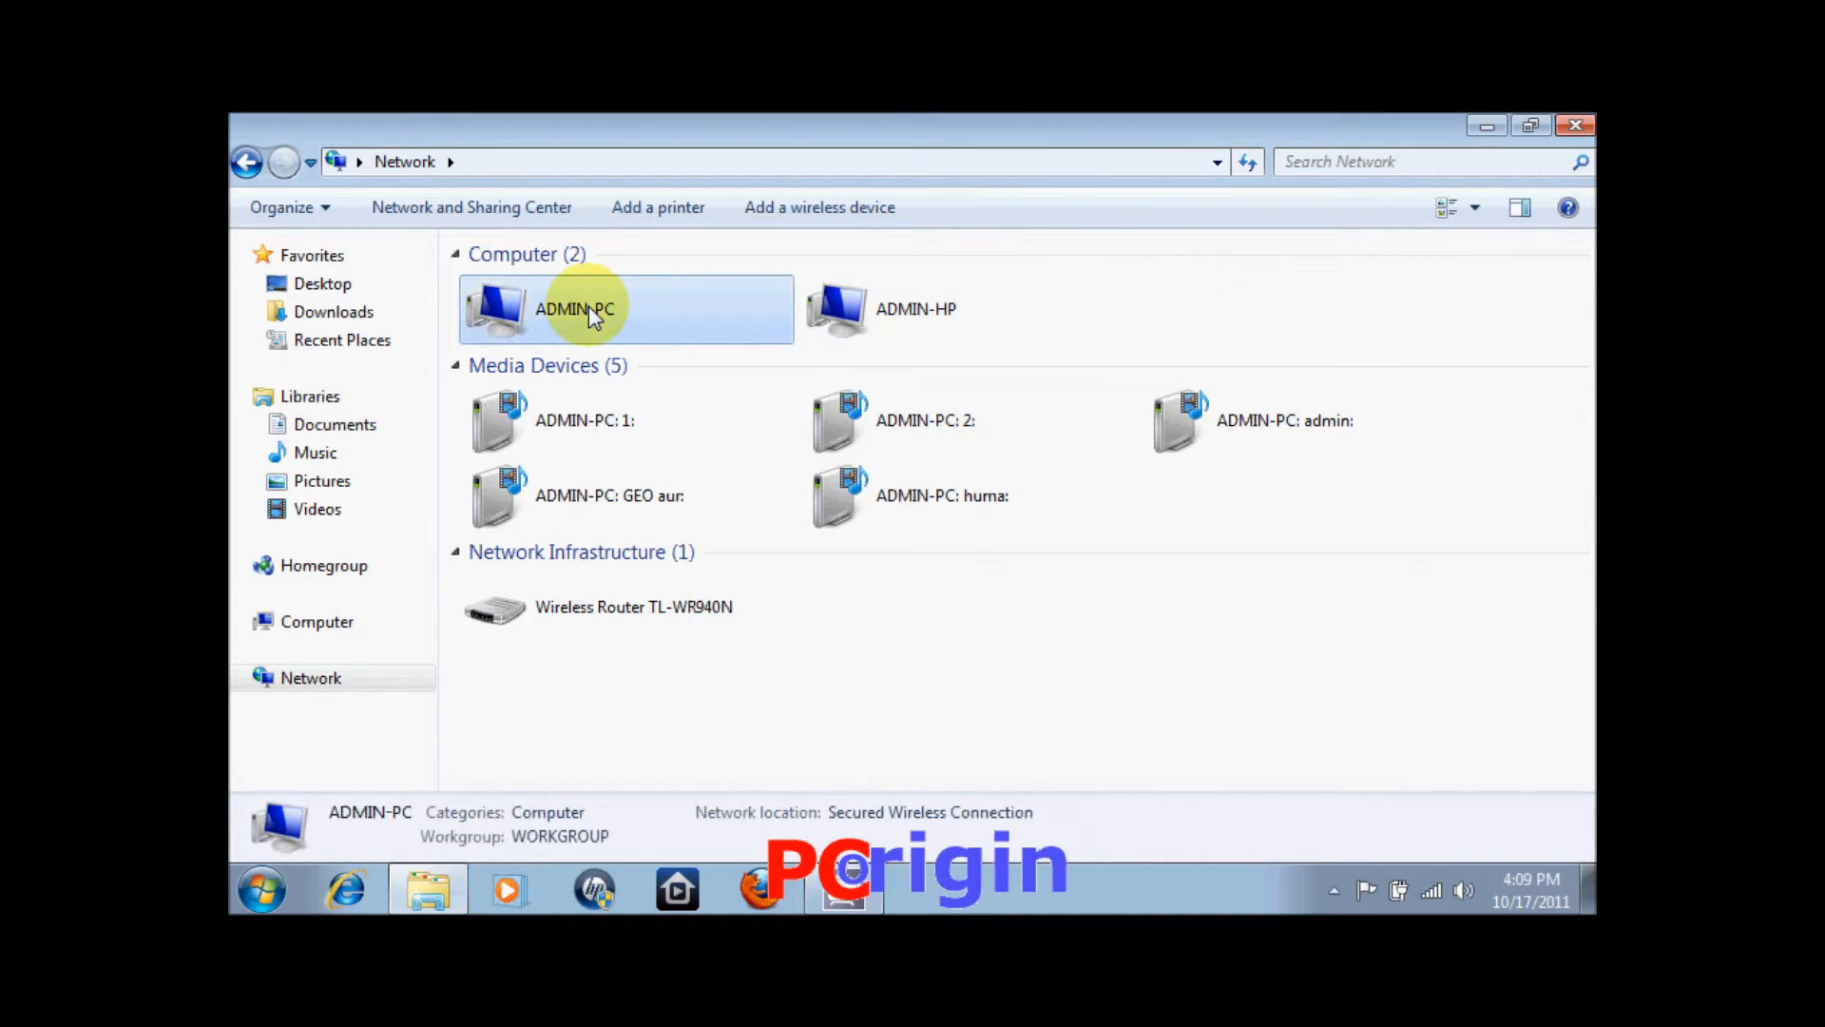
{"action": "right_click", "coordinate": [594, 317]}
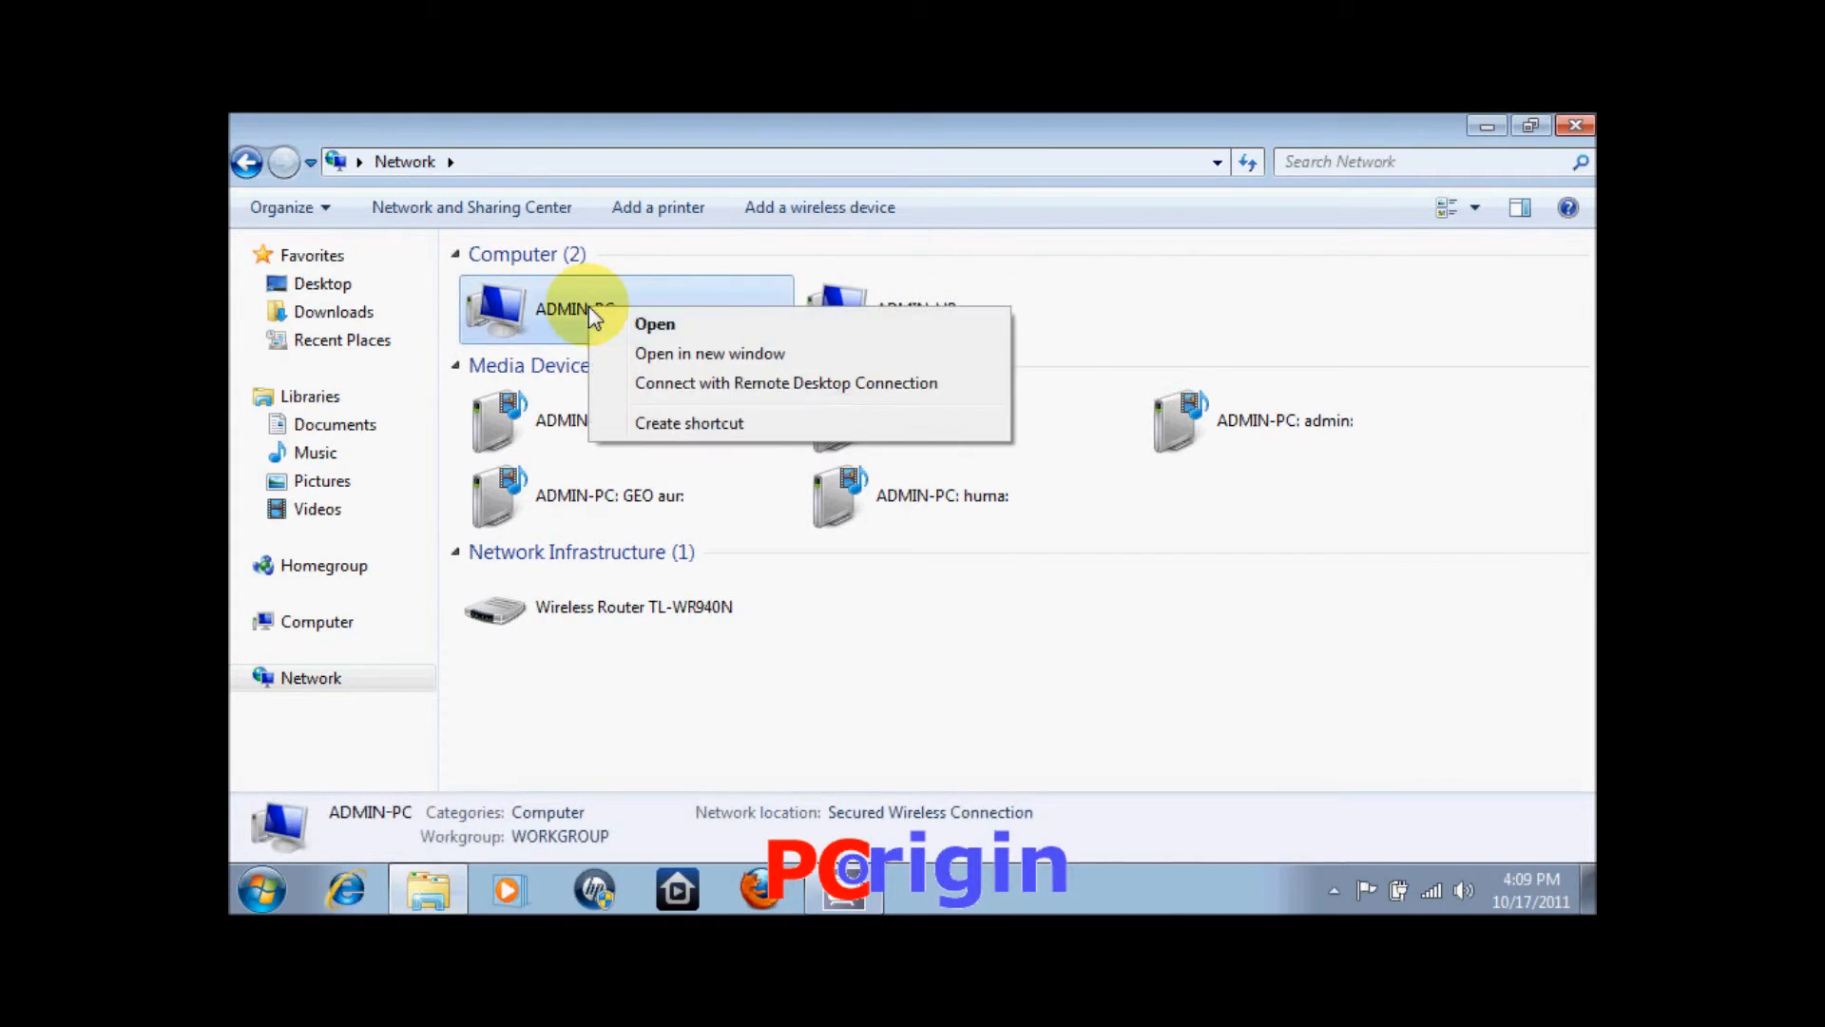
{"action": "left_click", "coordinate": [637, 326]}
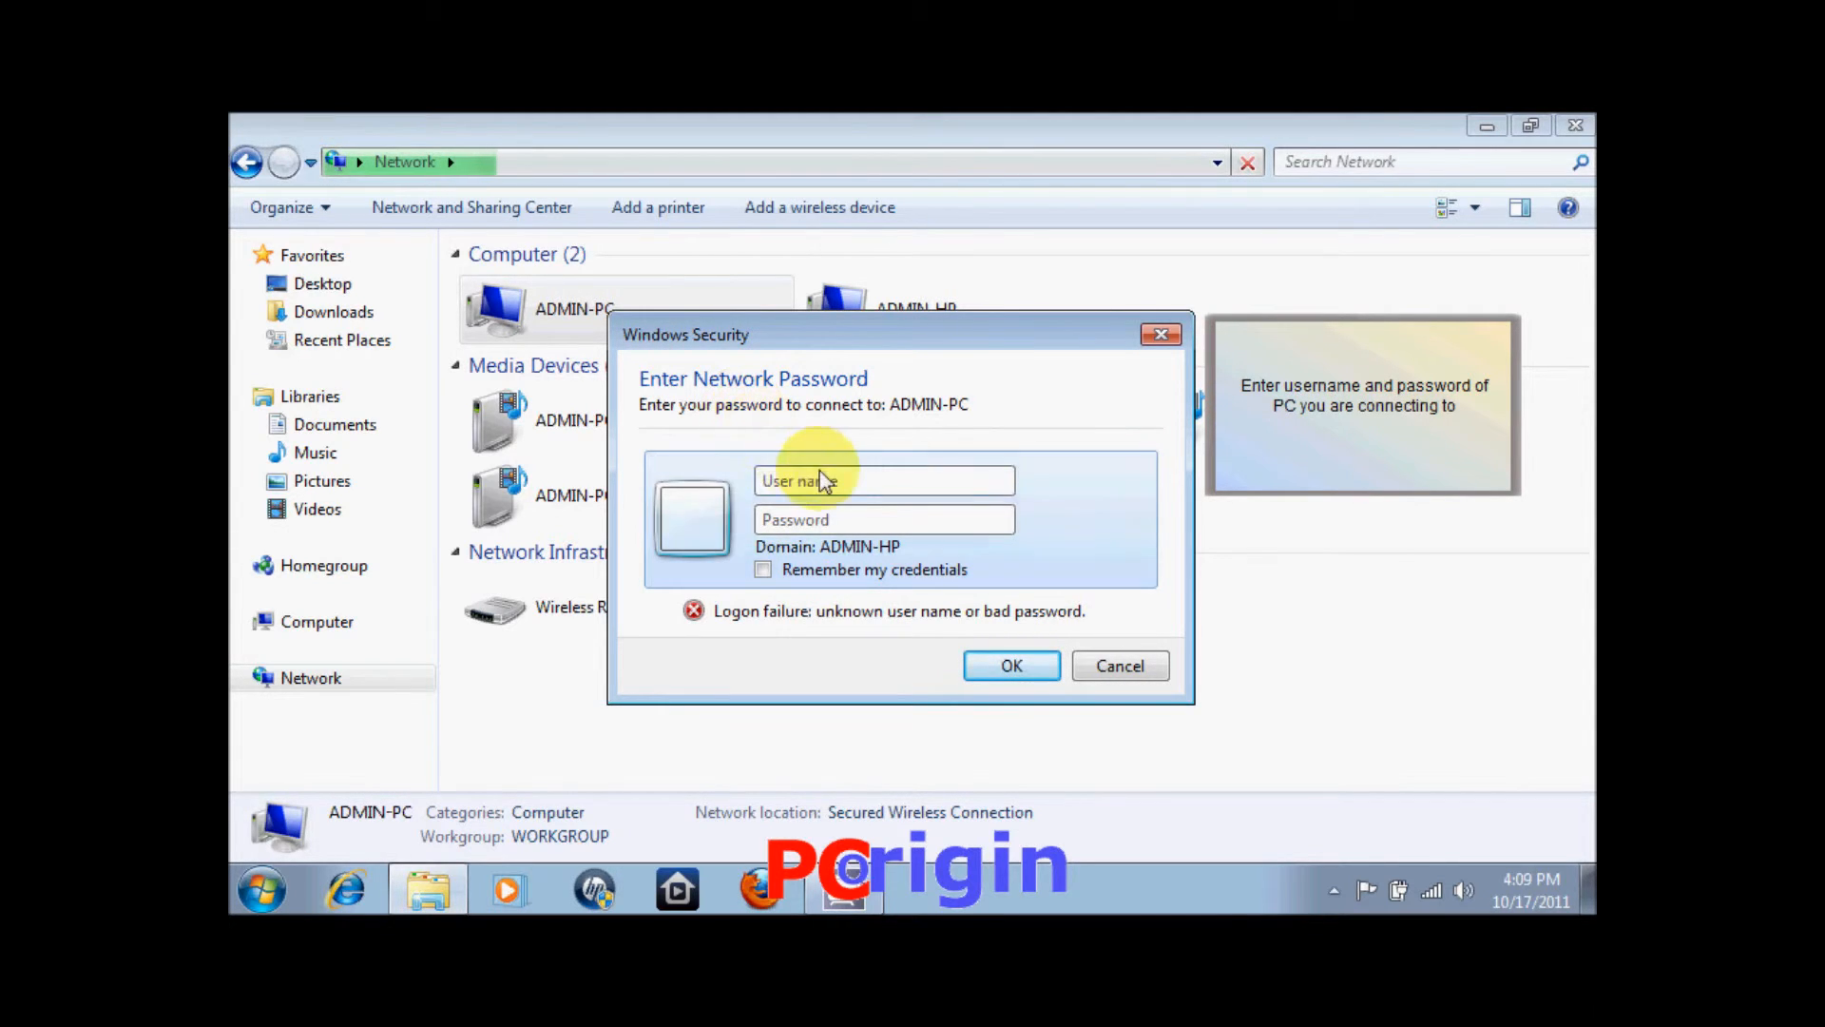
Log in to ADMIN-PC with the user name and password, ticking Remember my credentials.
{"action": "left_click", "coordinate": [846, 492]}
{"action": "type", "text": "ad"}
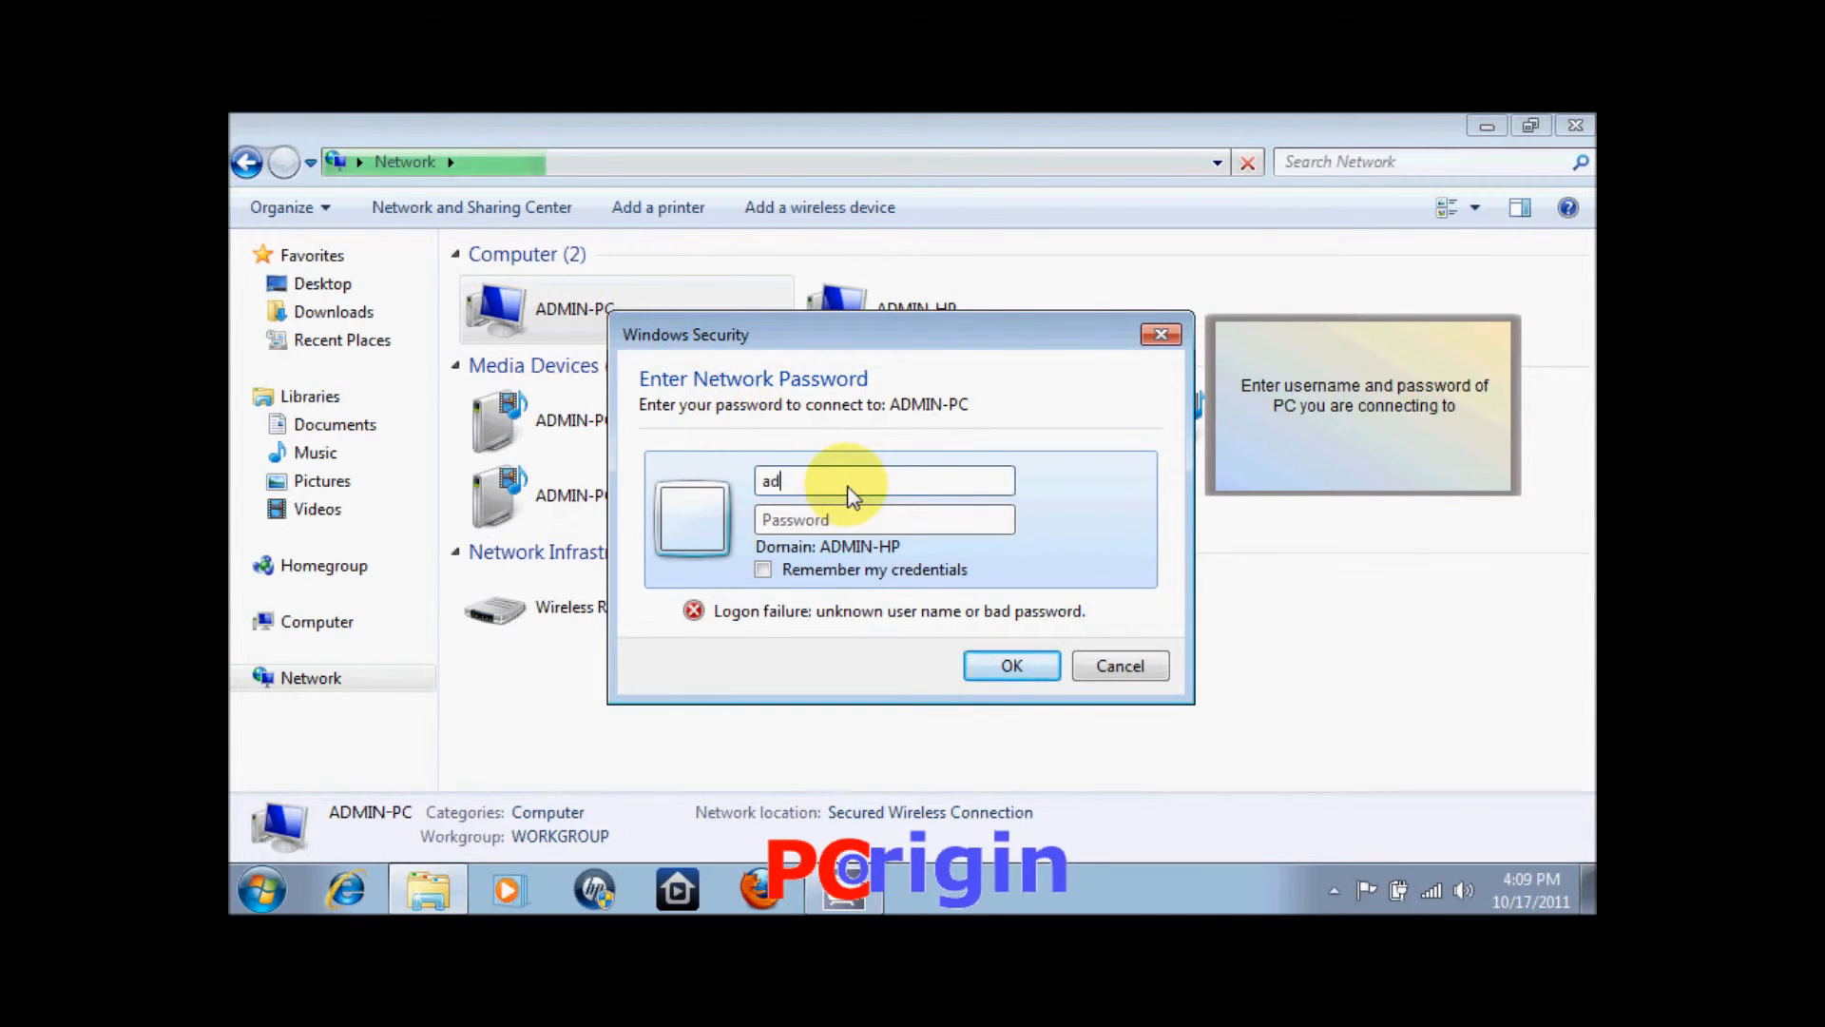
{"action": "type", "text": "min"}
{"action": "key", "text": "Tab"}
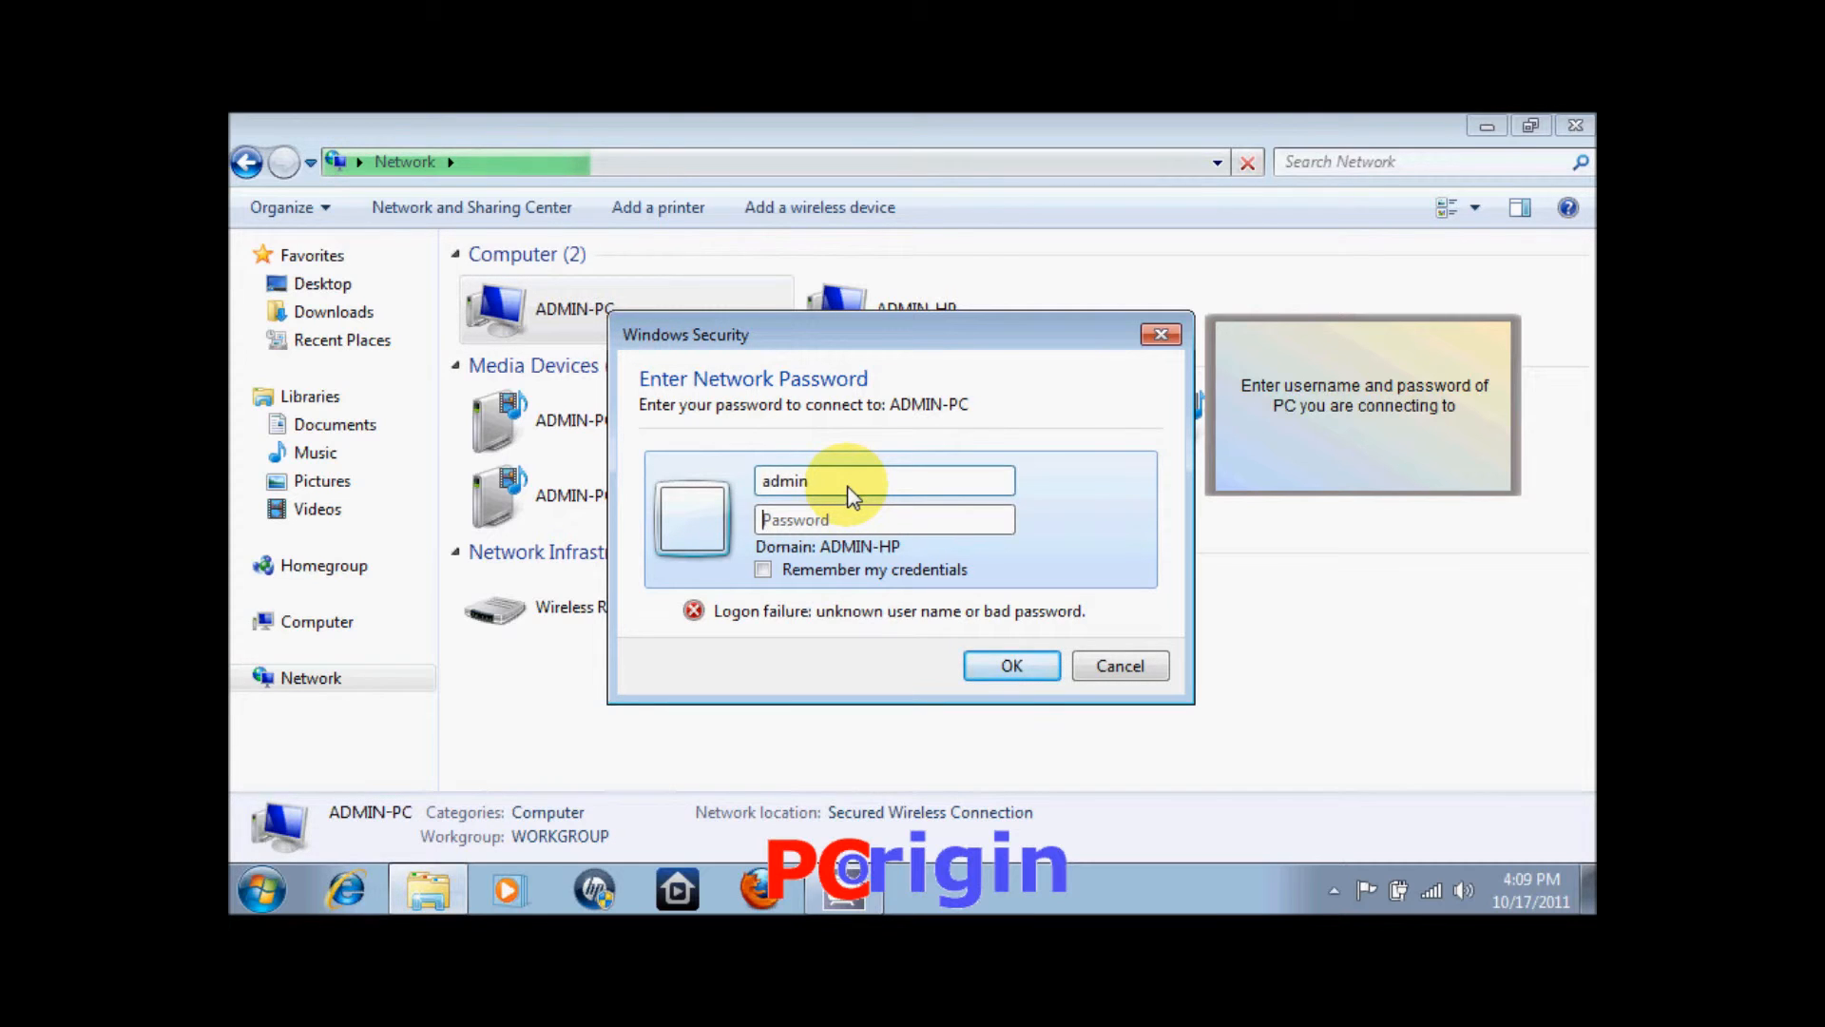
{"action": "type", "text": "***"}
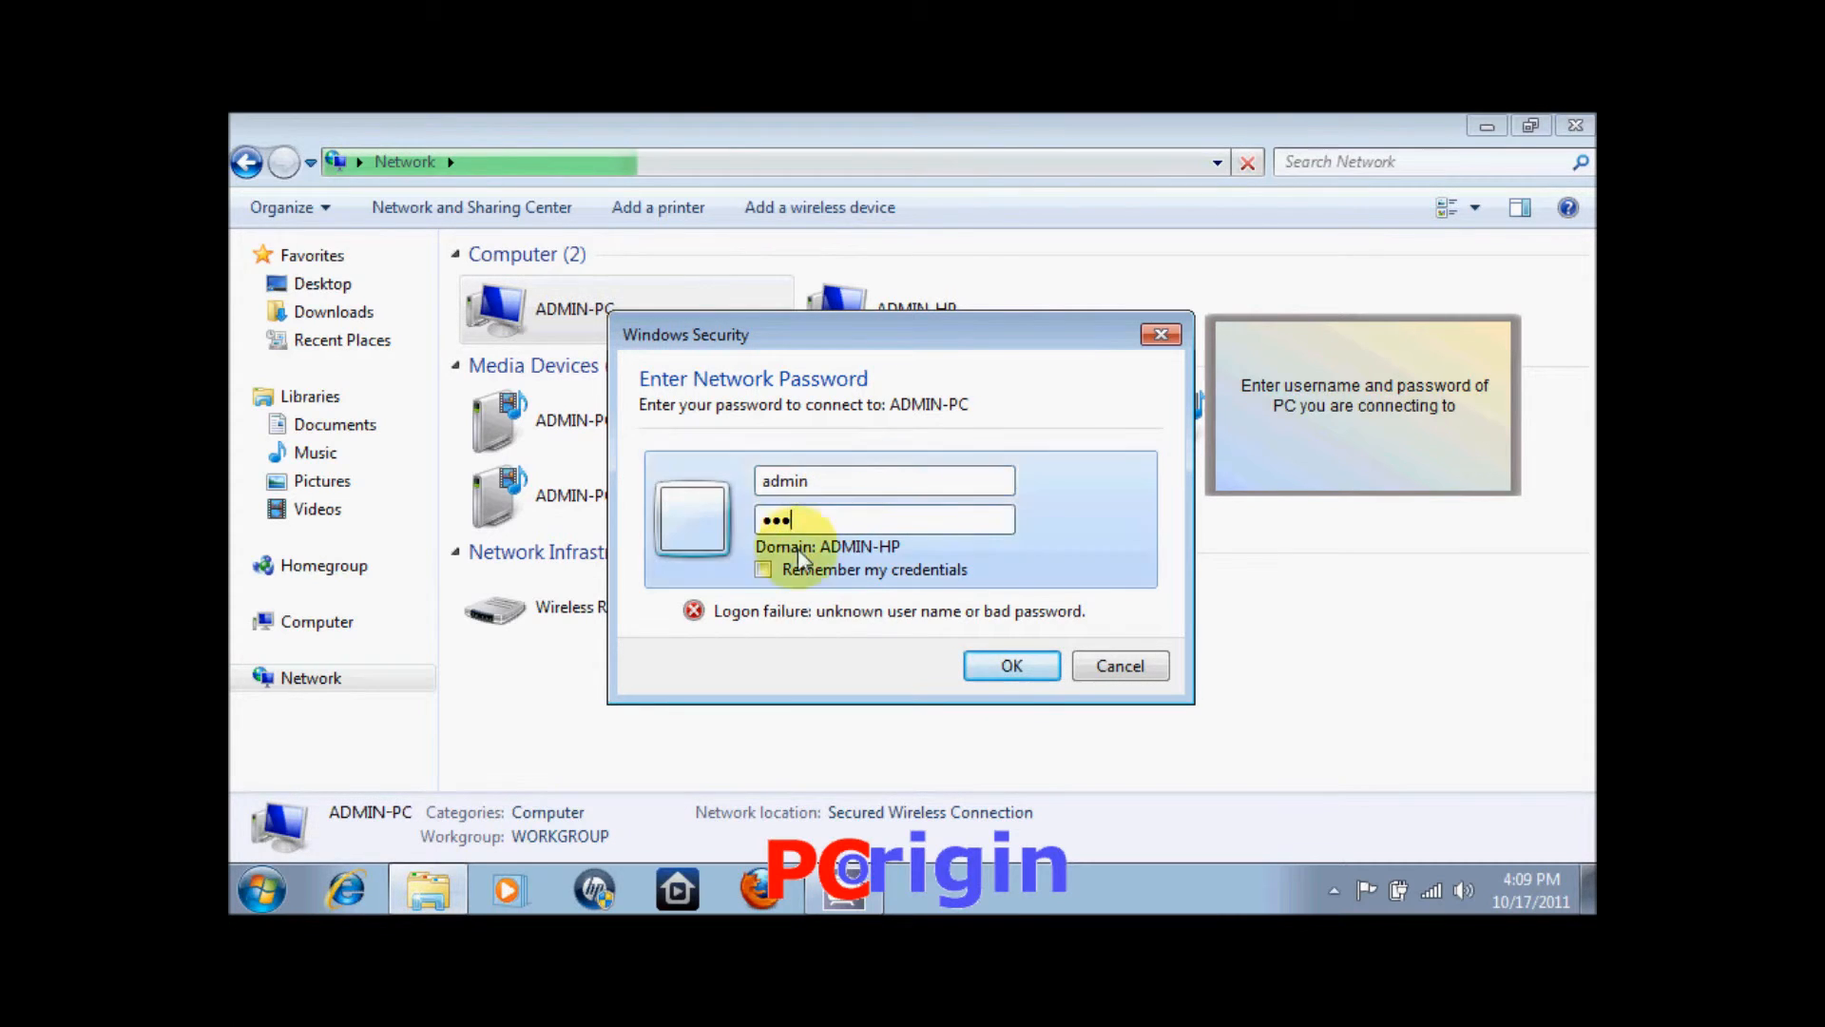
{"action": "left_click", "coordinate": [763, 569]}
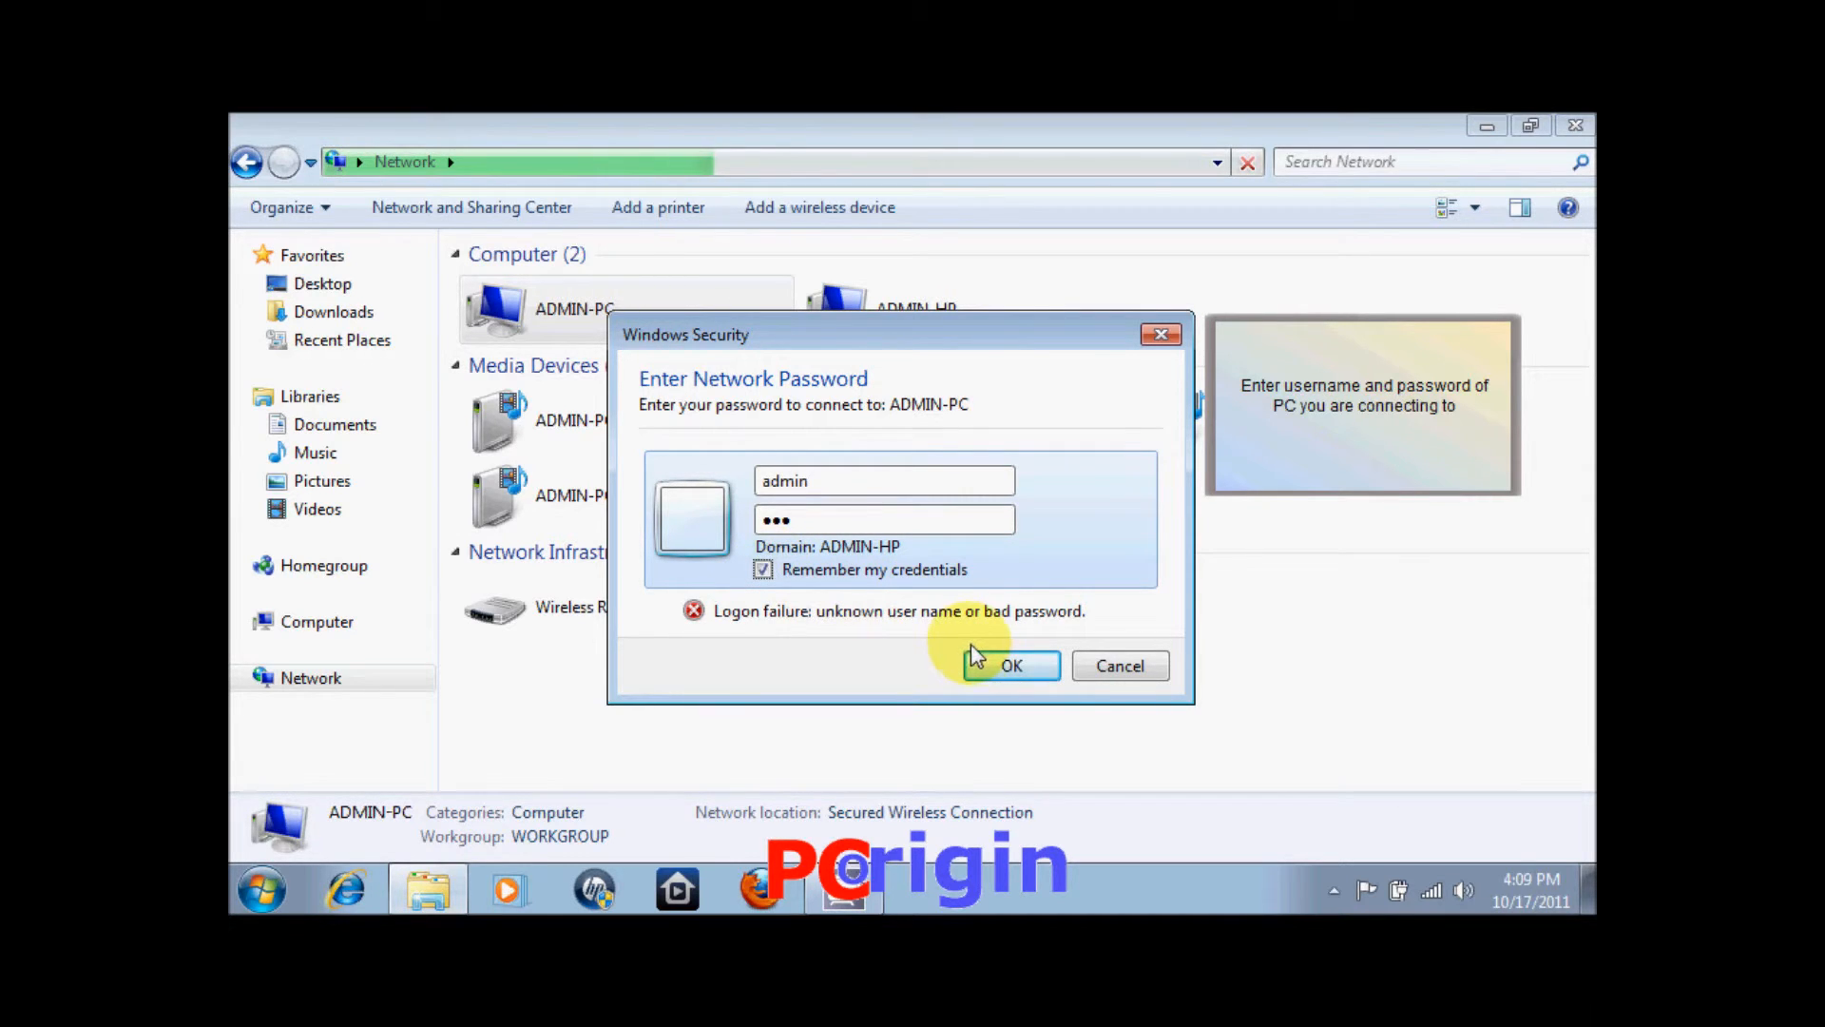
{"action": "left_click", "coordinate": [1006, 660]}
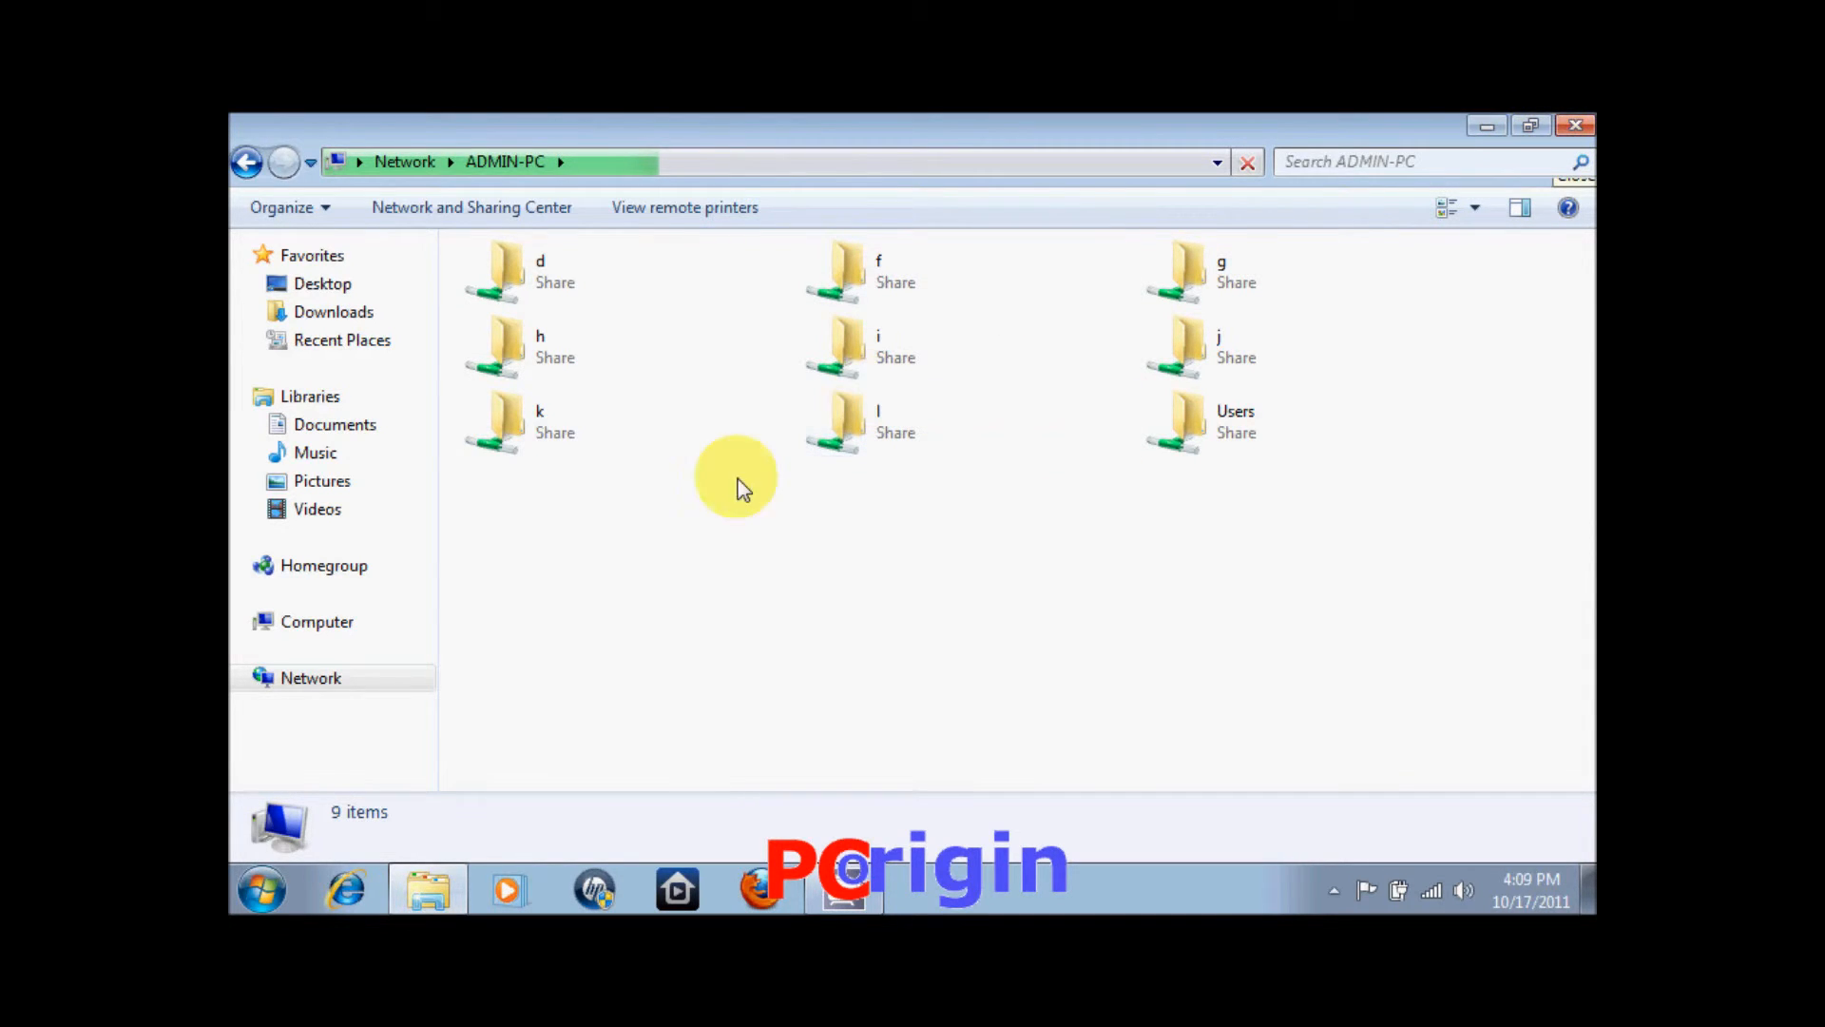
{"action": "left_click", "coordinate": [261, 889]}
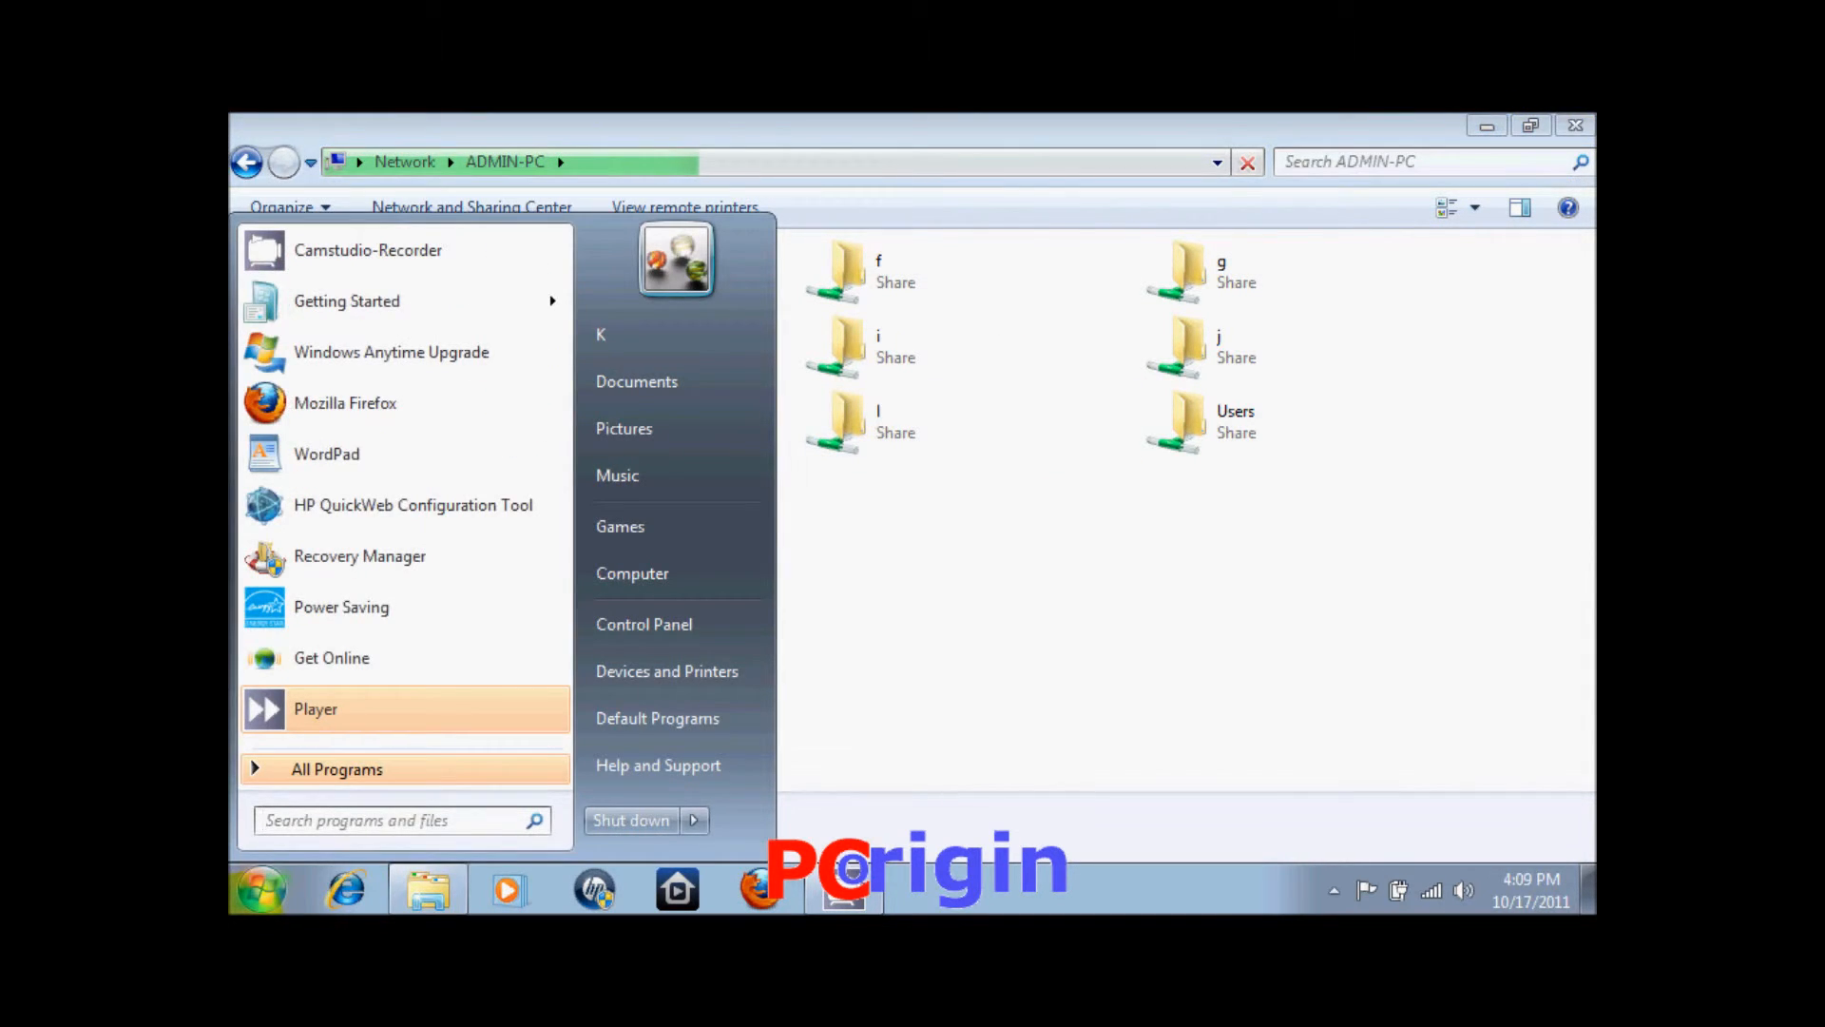
Open the Properties of Local Disk (C:) from the Computer view.
{"action": "left_click", "coordinate": [634, 593]}
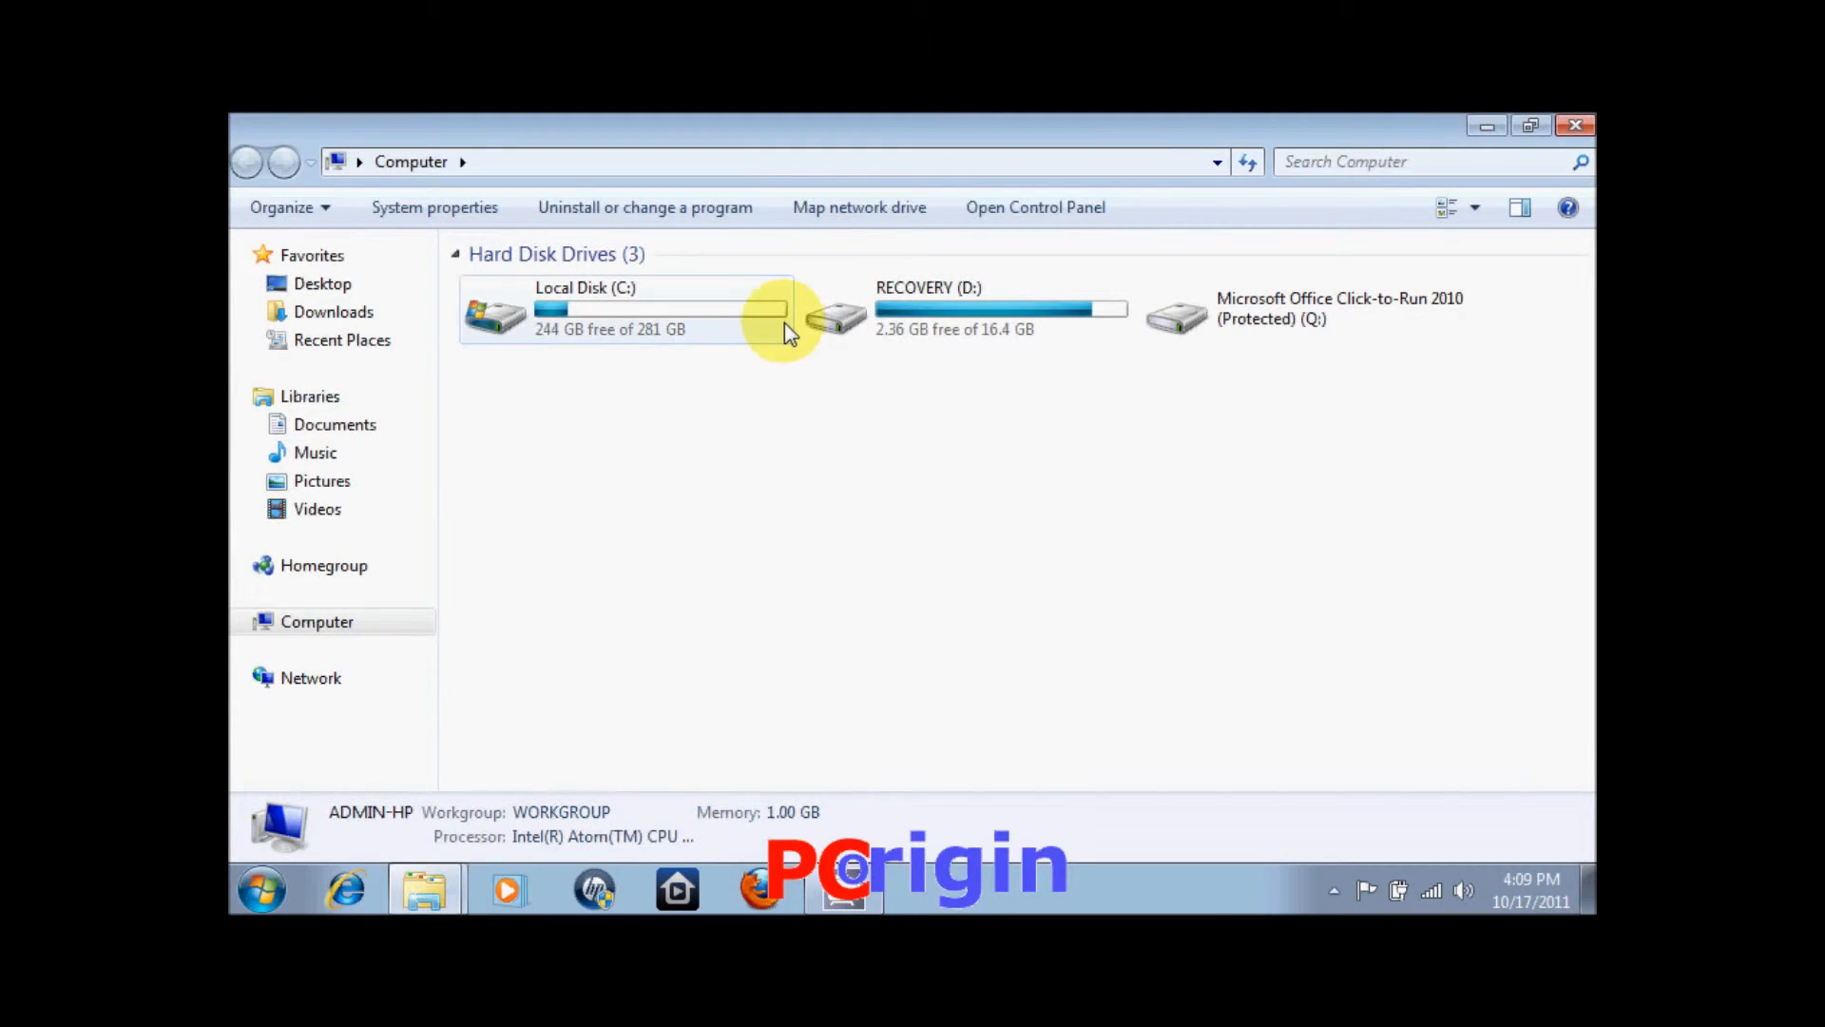
{"action": "right_click", "coordinate": [719, 333]}
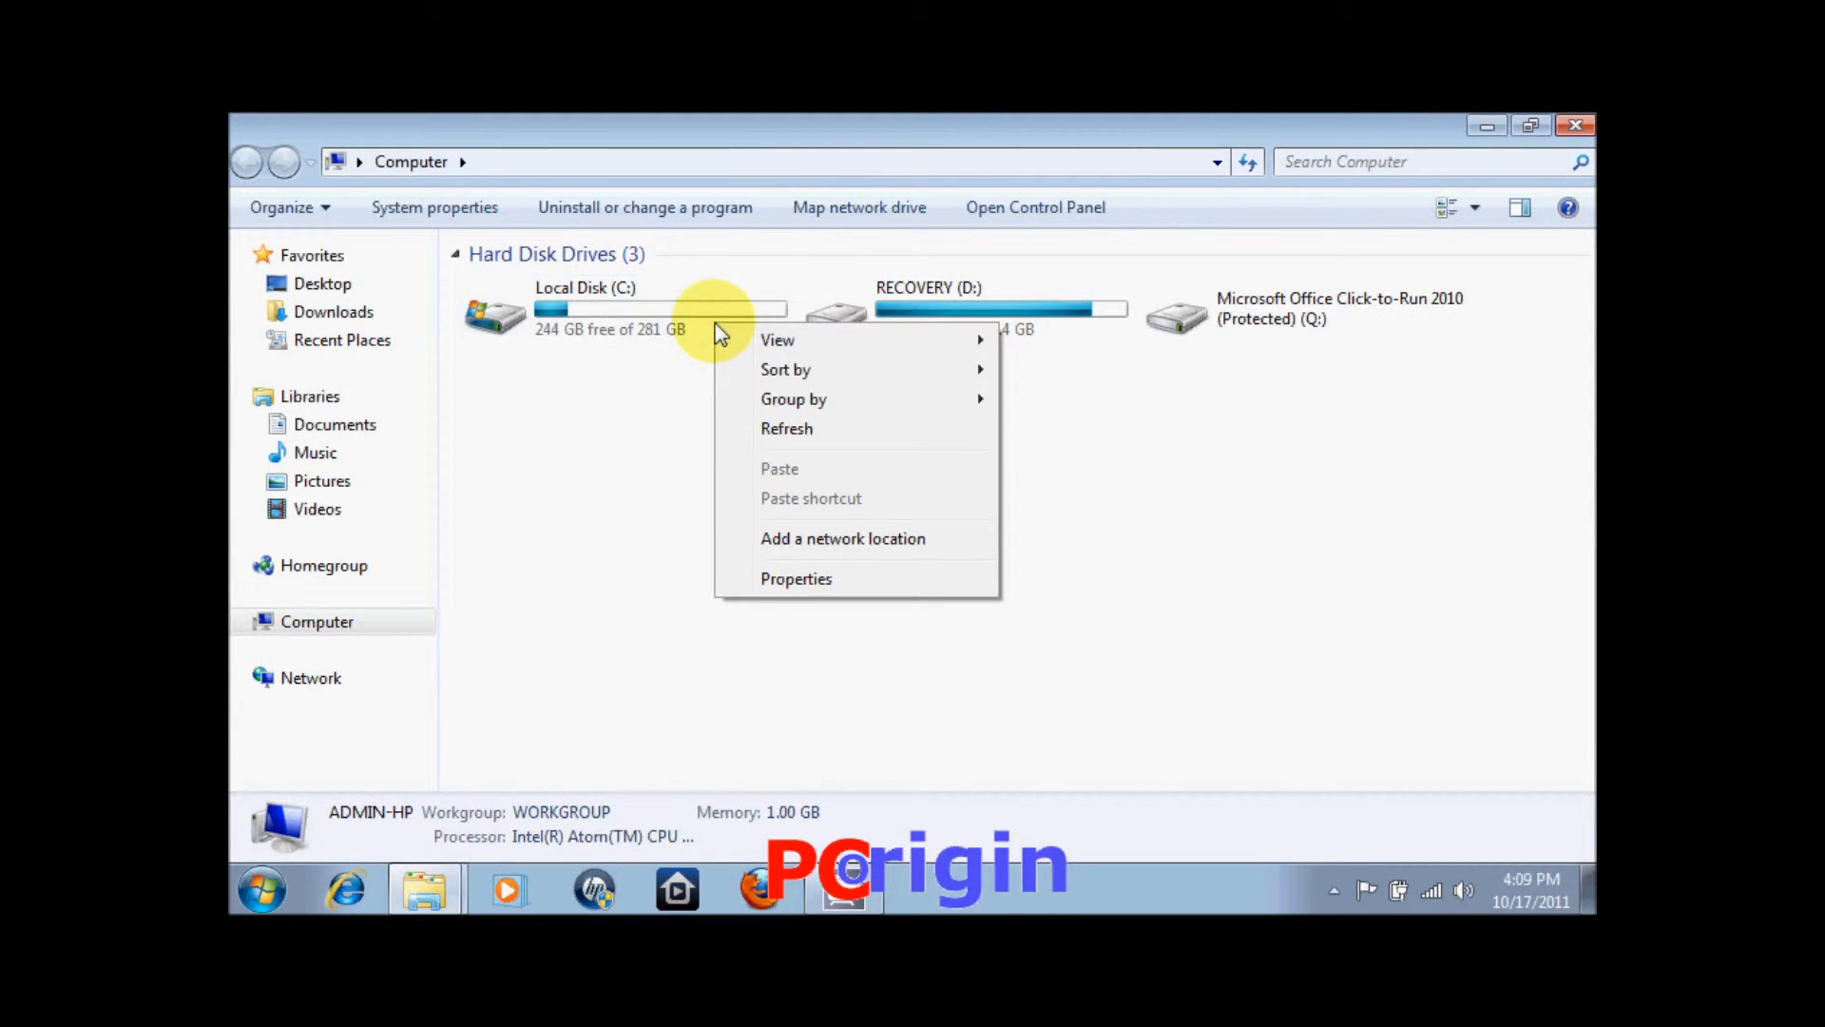
{"action": "left_click", "coordinate": [666, 324]}
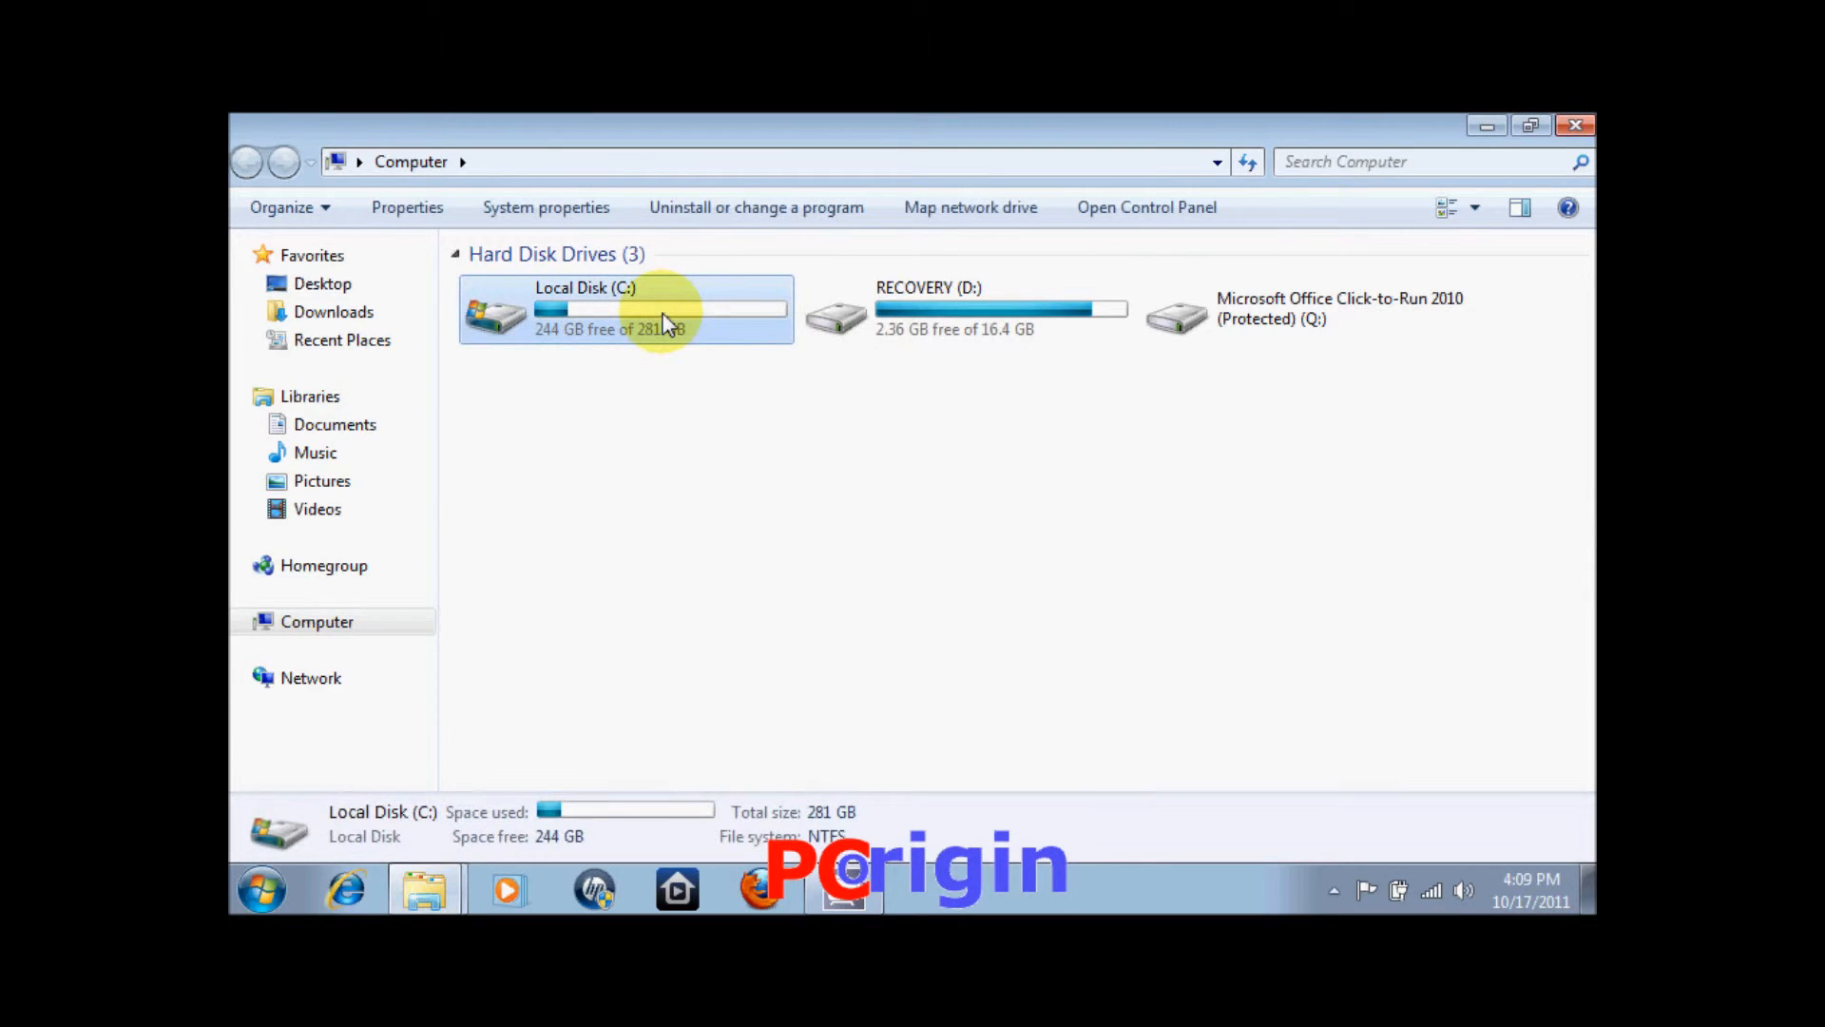
{"action": "right_click", "coordinate": [666, 323]}
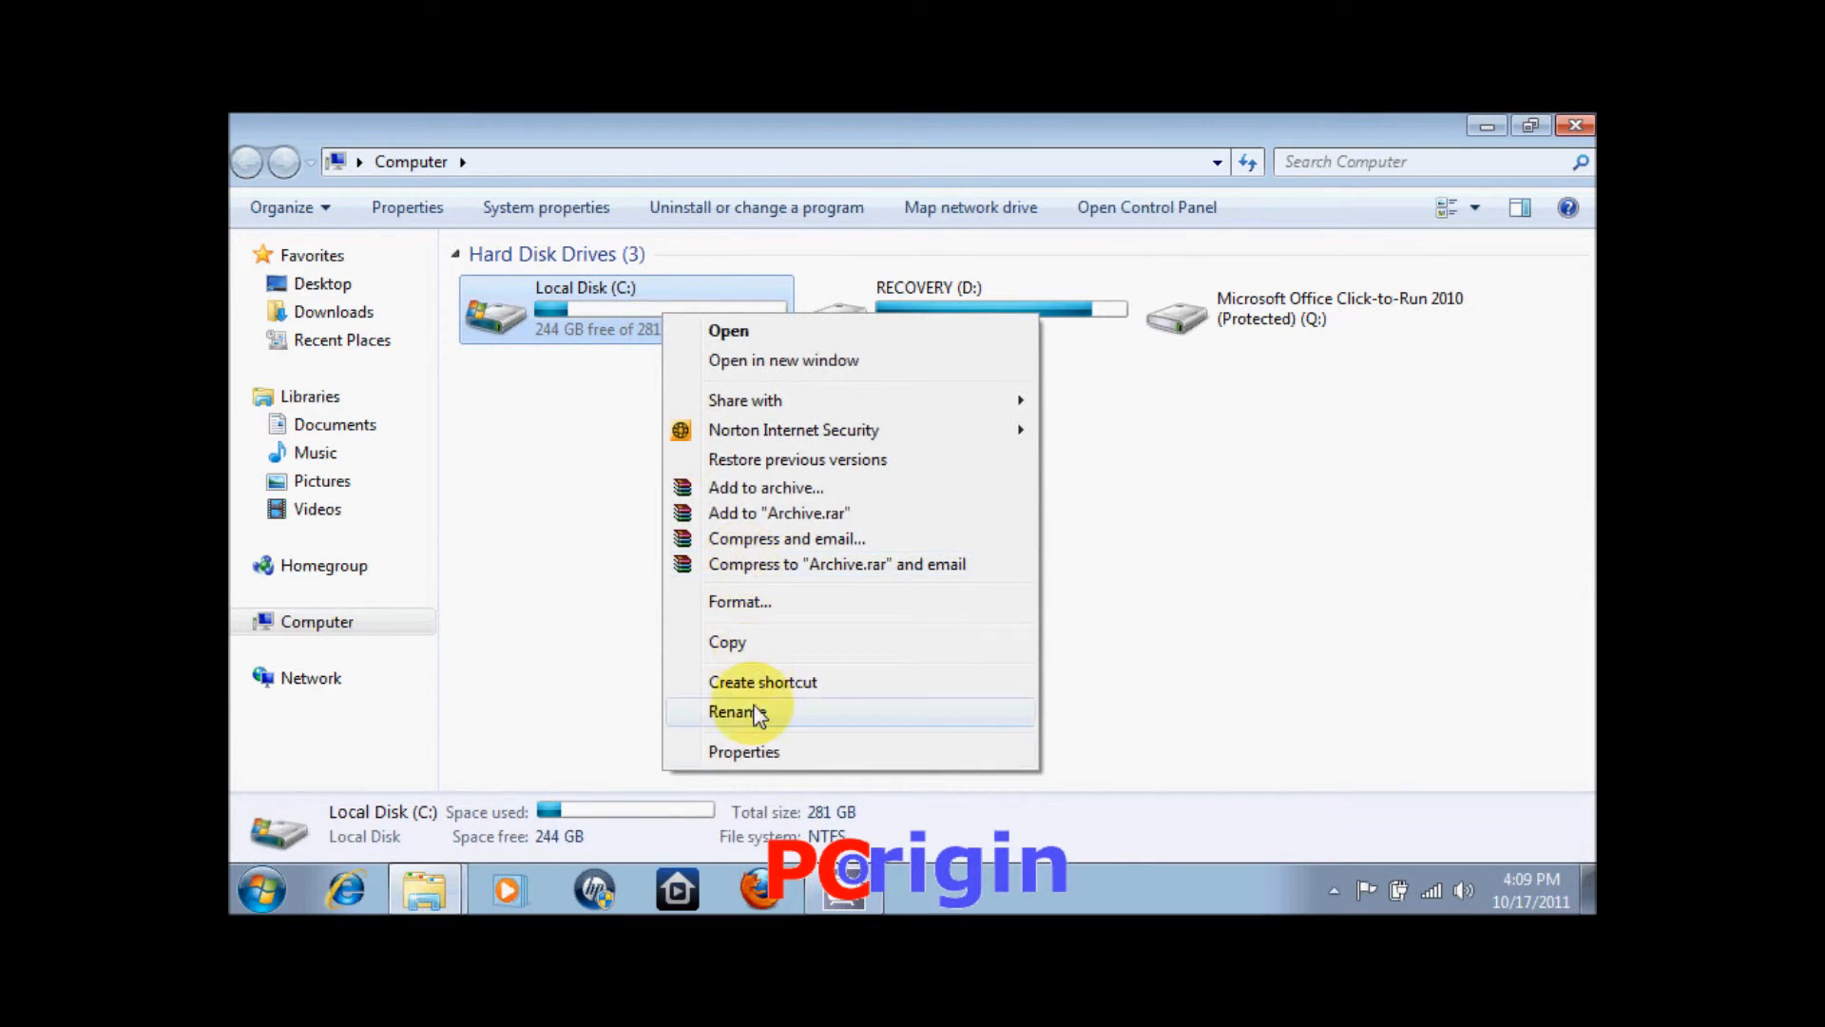
{"action": "left_click", "coordinate": [751, 749]}
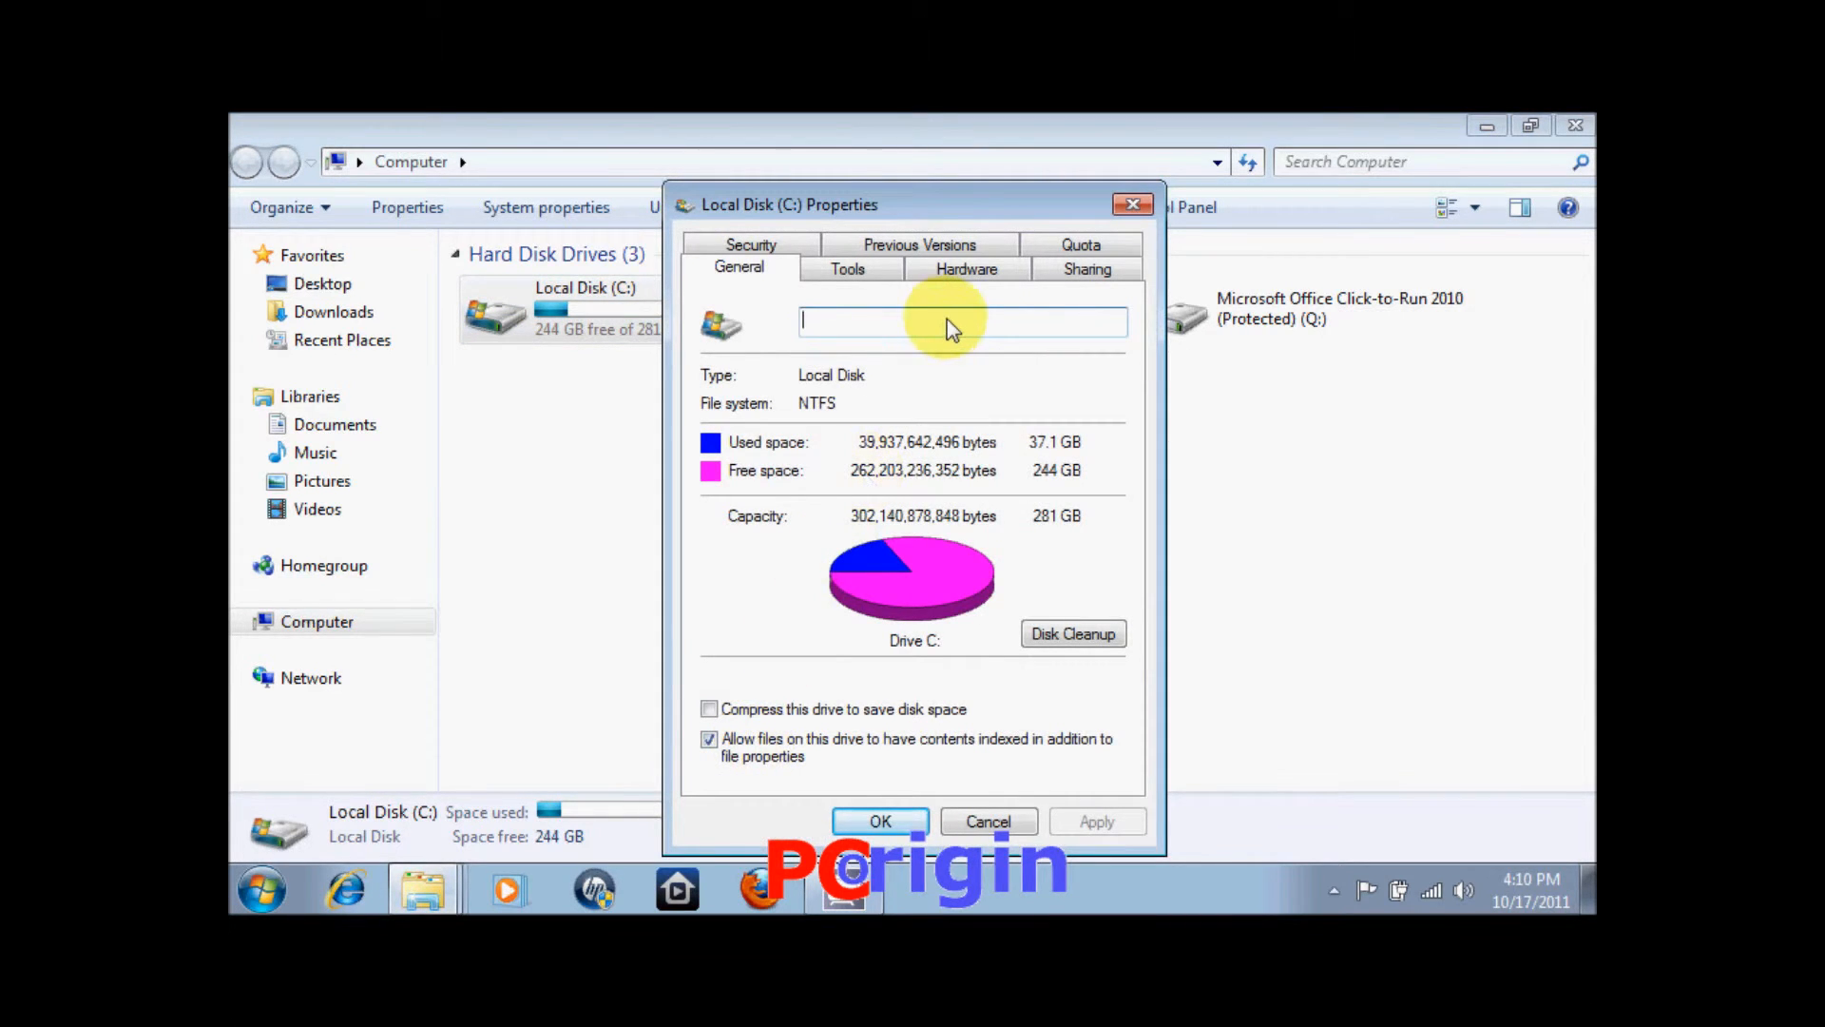
Share the drive via Advanced Sharing under share name C, applying and closing the dialogs.
{"action": "left_click", "coordinate": [1069, 273]}
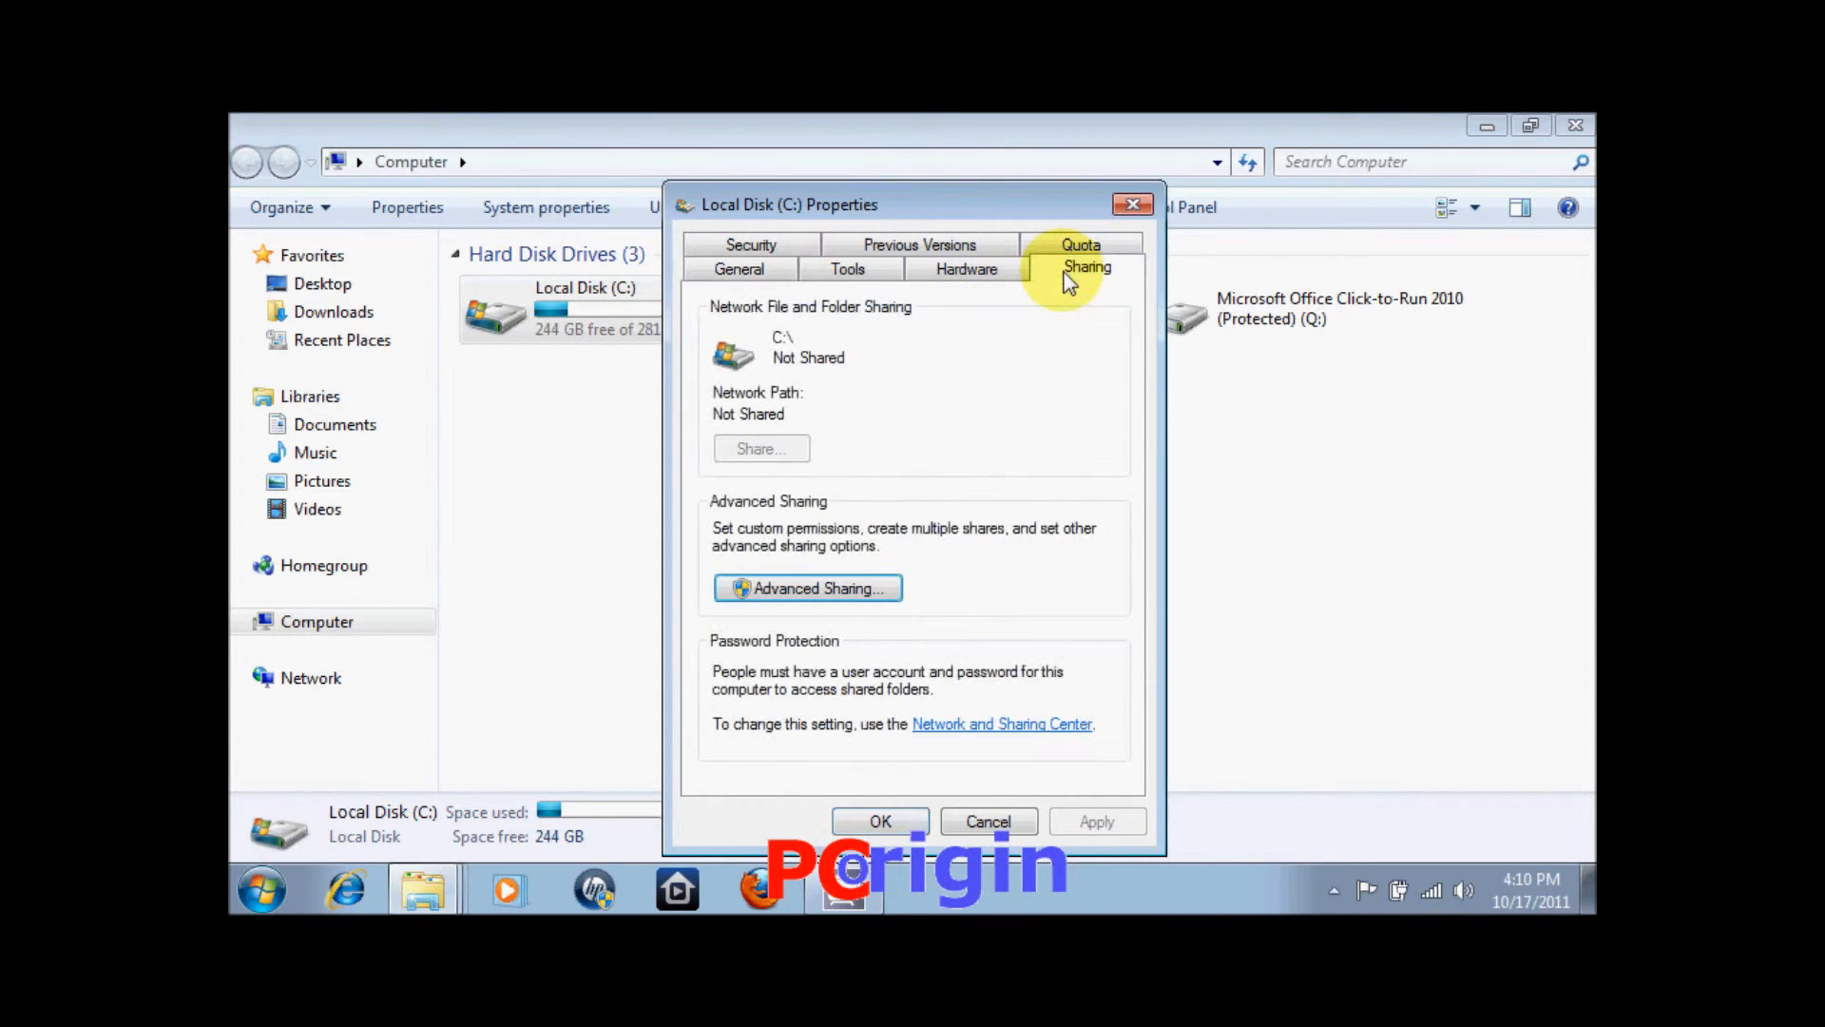
{"action": "left_click", "coordinate": [813, 589]}
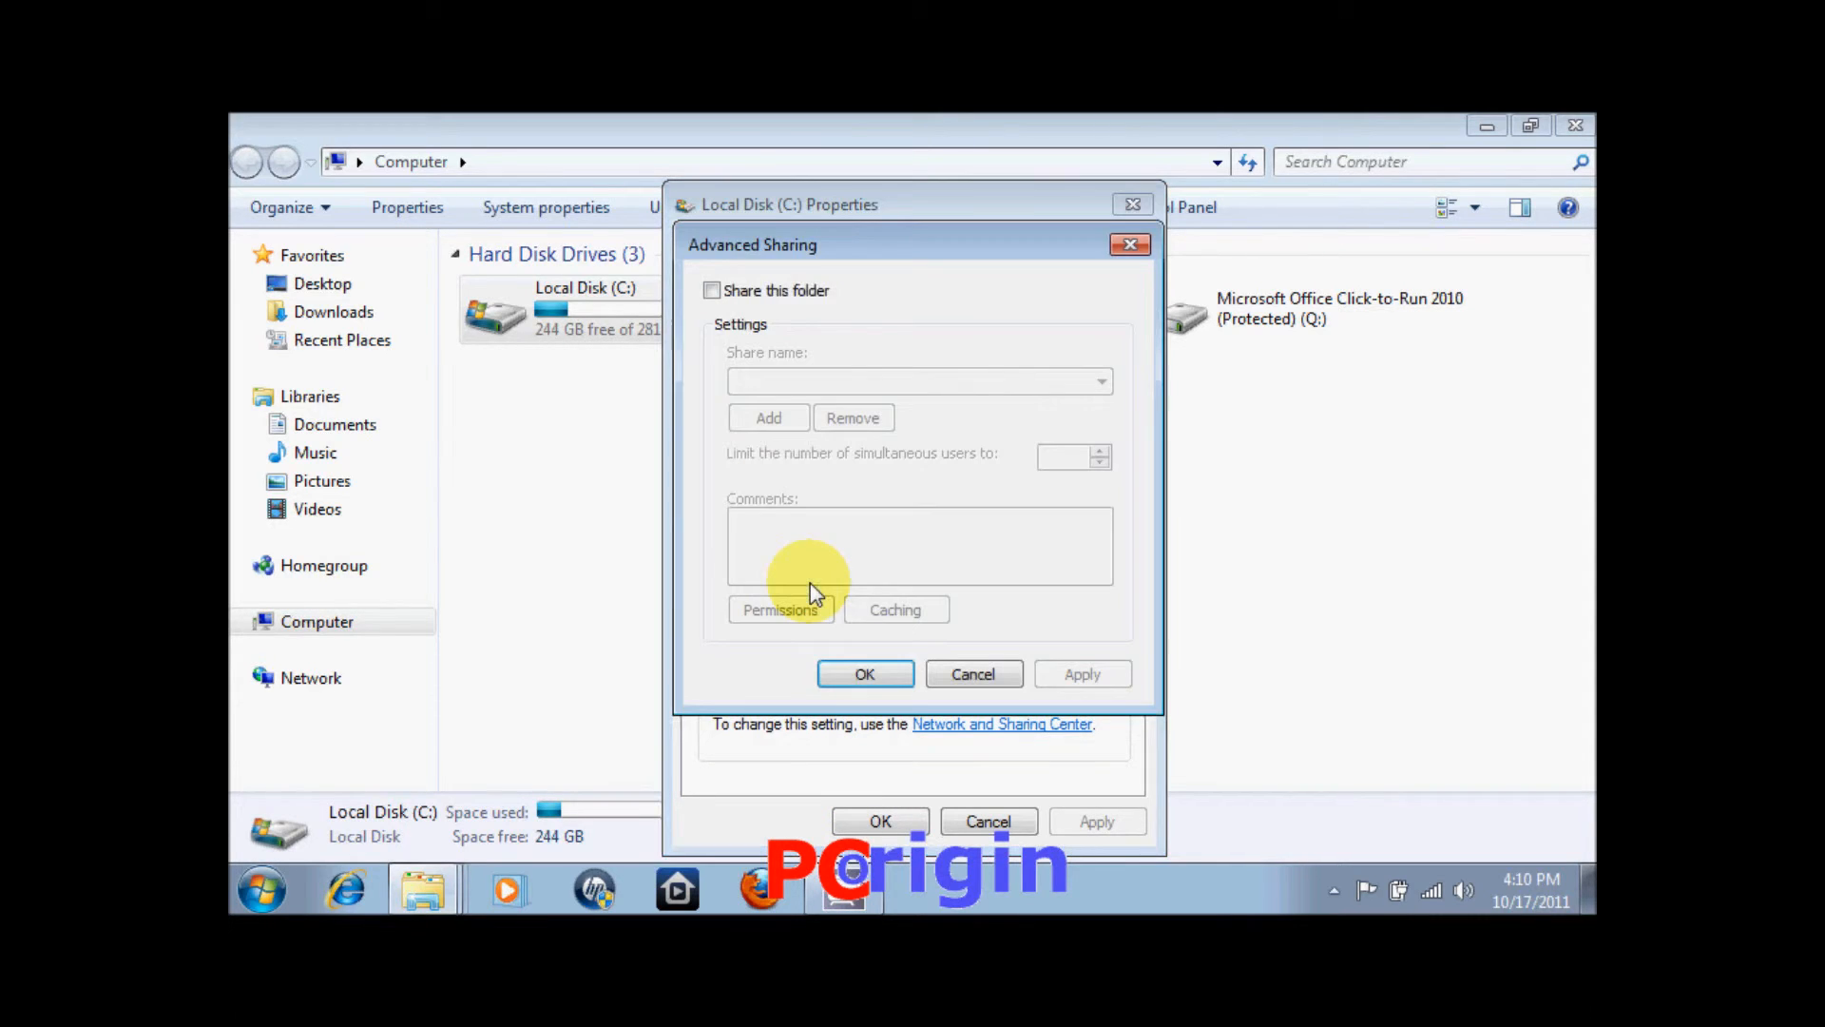
{"action": "left_click", "coordinate": [712, 290]}
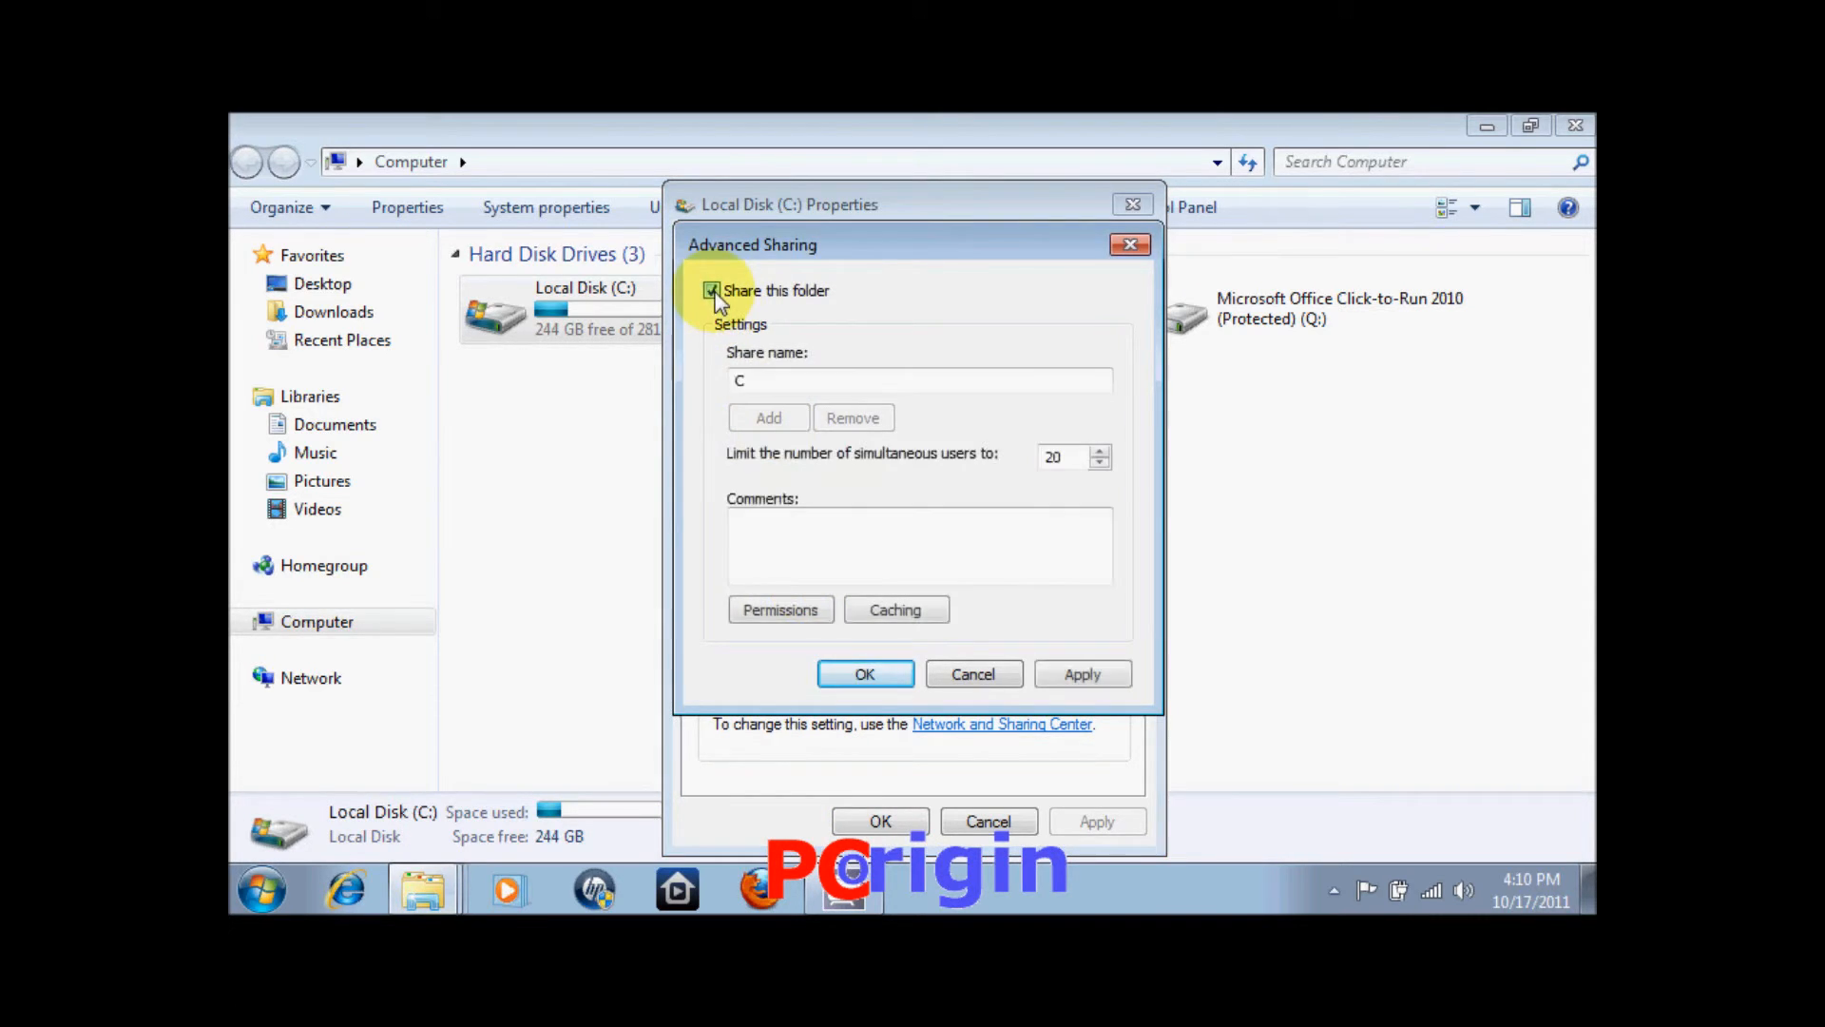
{"action": "left_click_drag", "start_coordinate": [774, 379], "coordinate": [686, 381]}
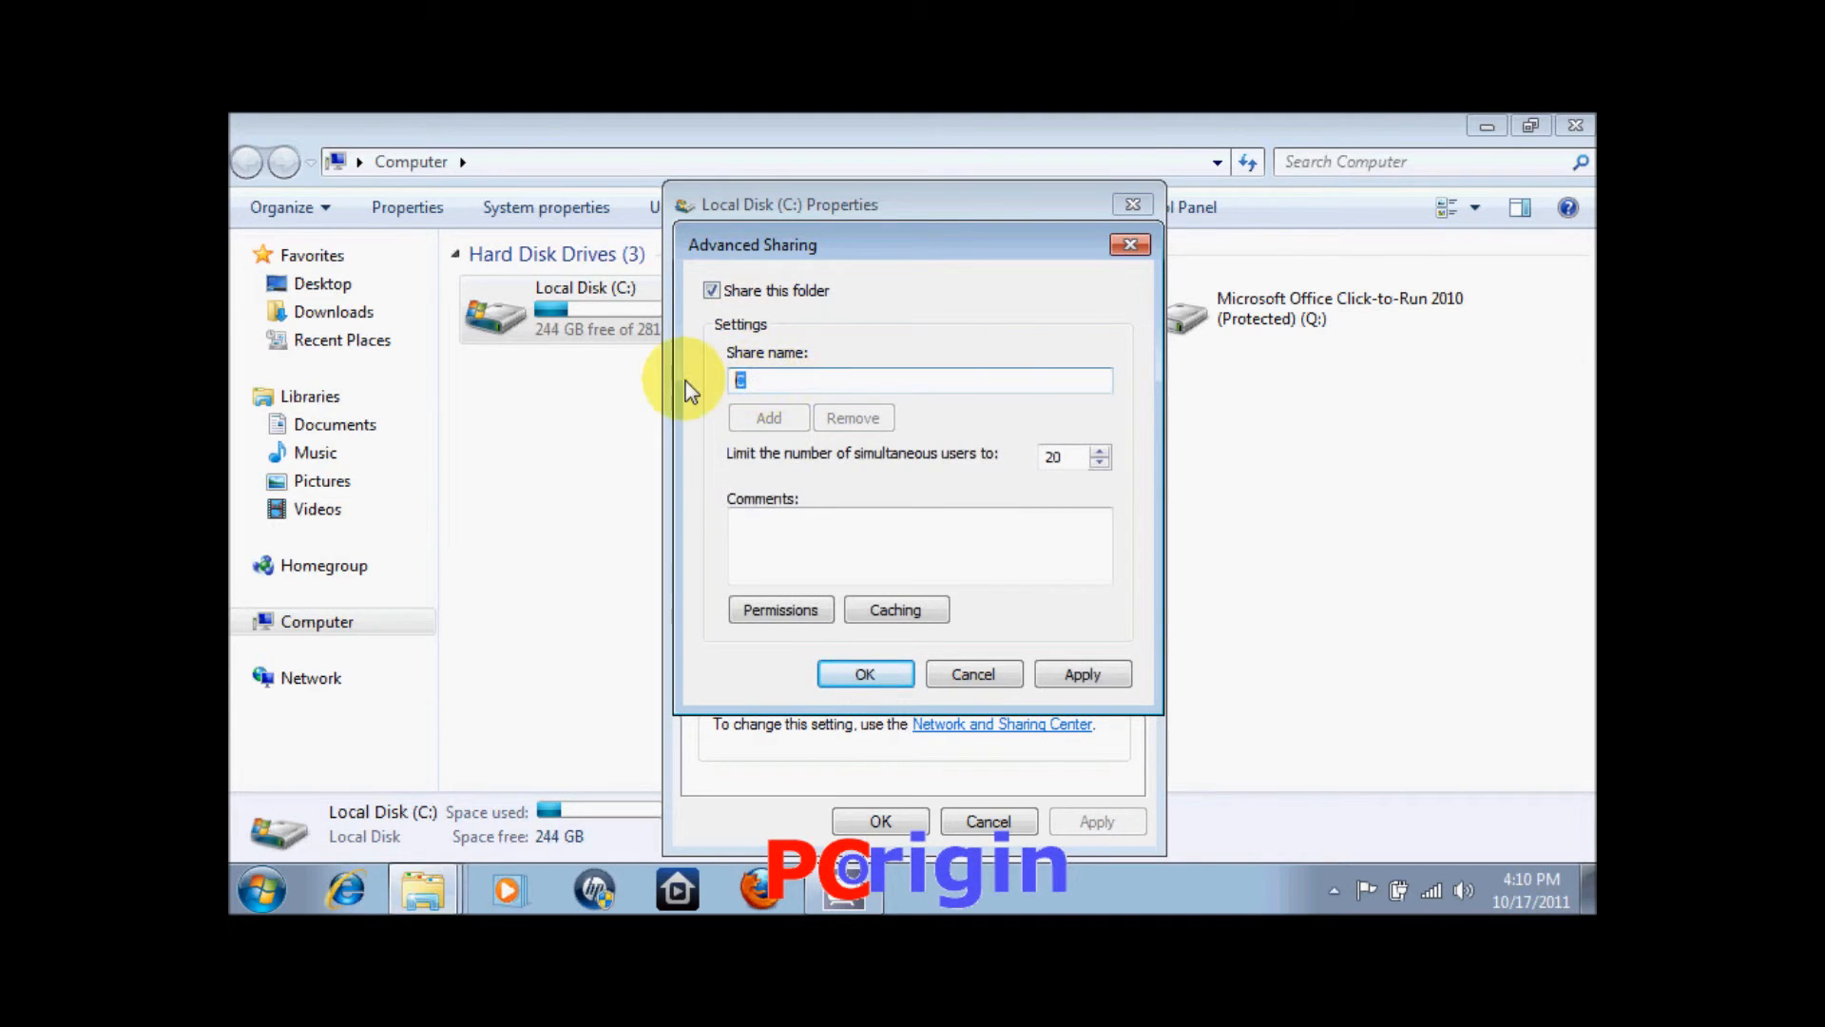
{"action": "left_click", "coordinate": [804, 386]}
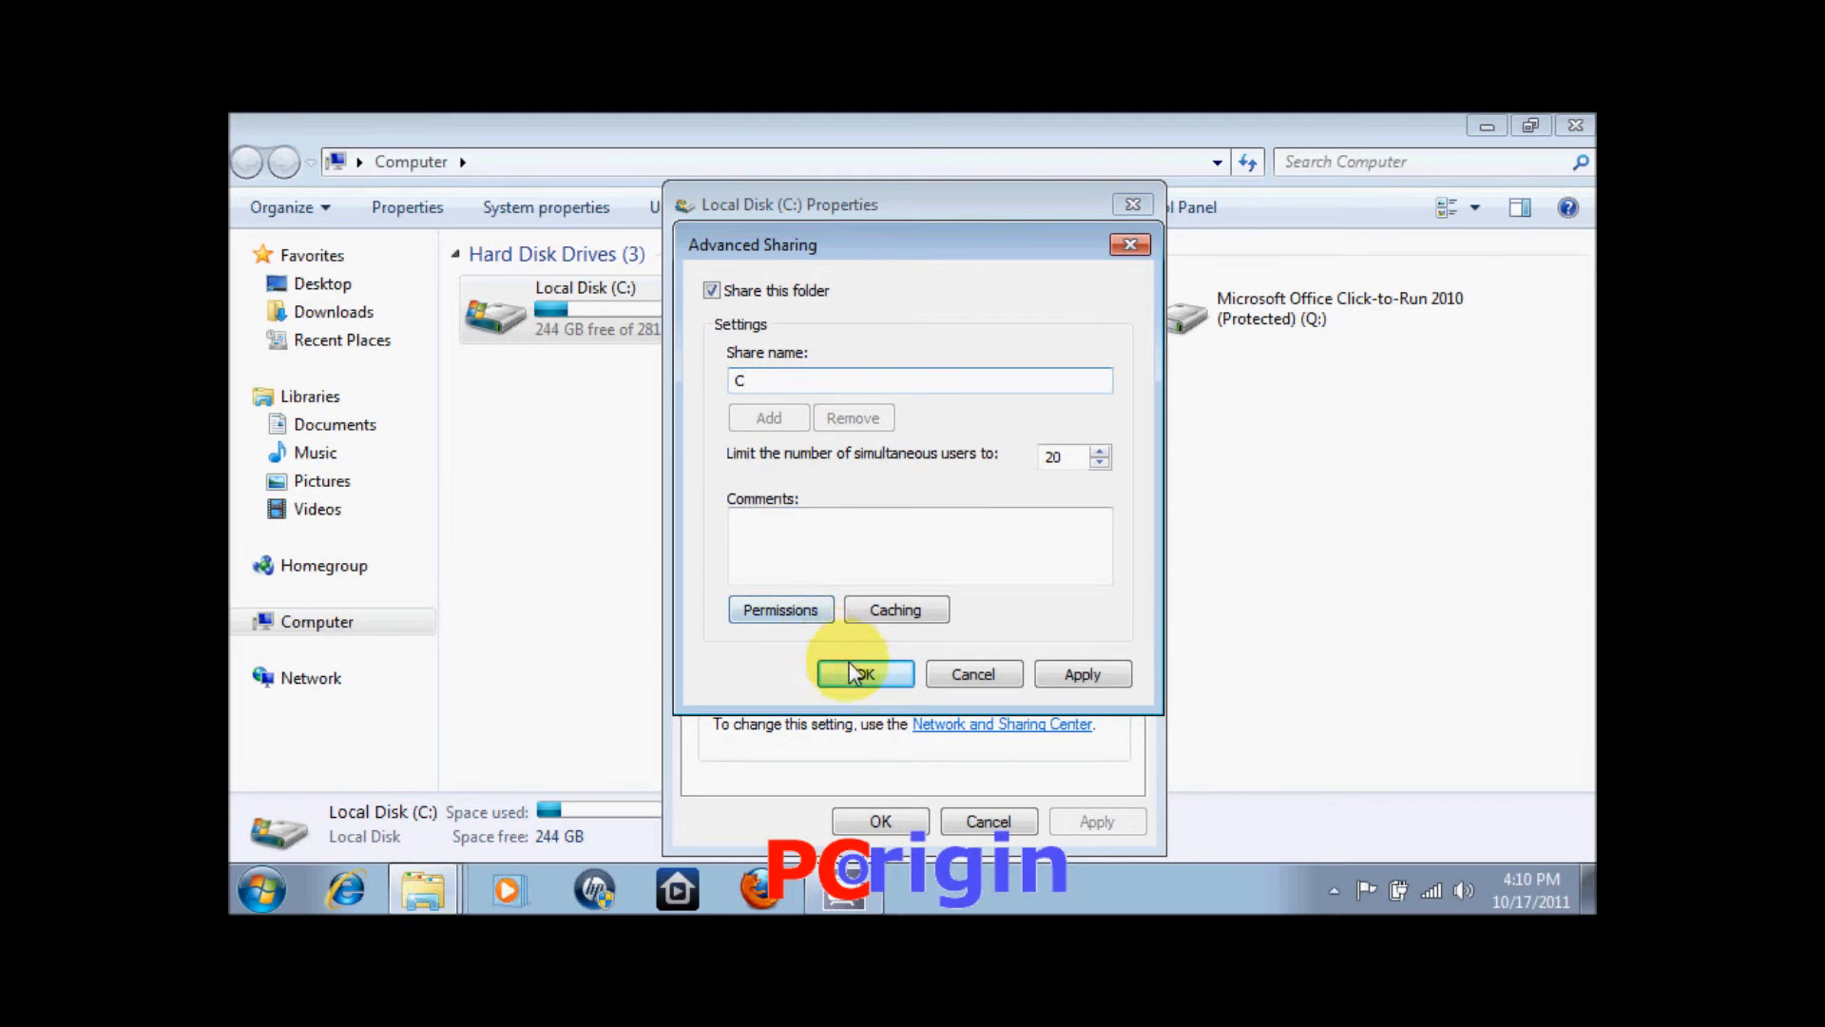
{"action": "left_click", "coordinate": [1056, 679]}
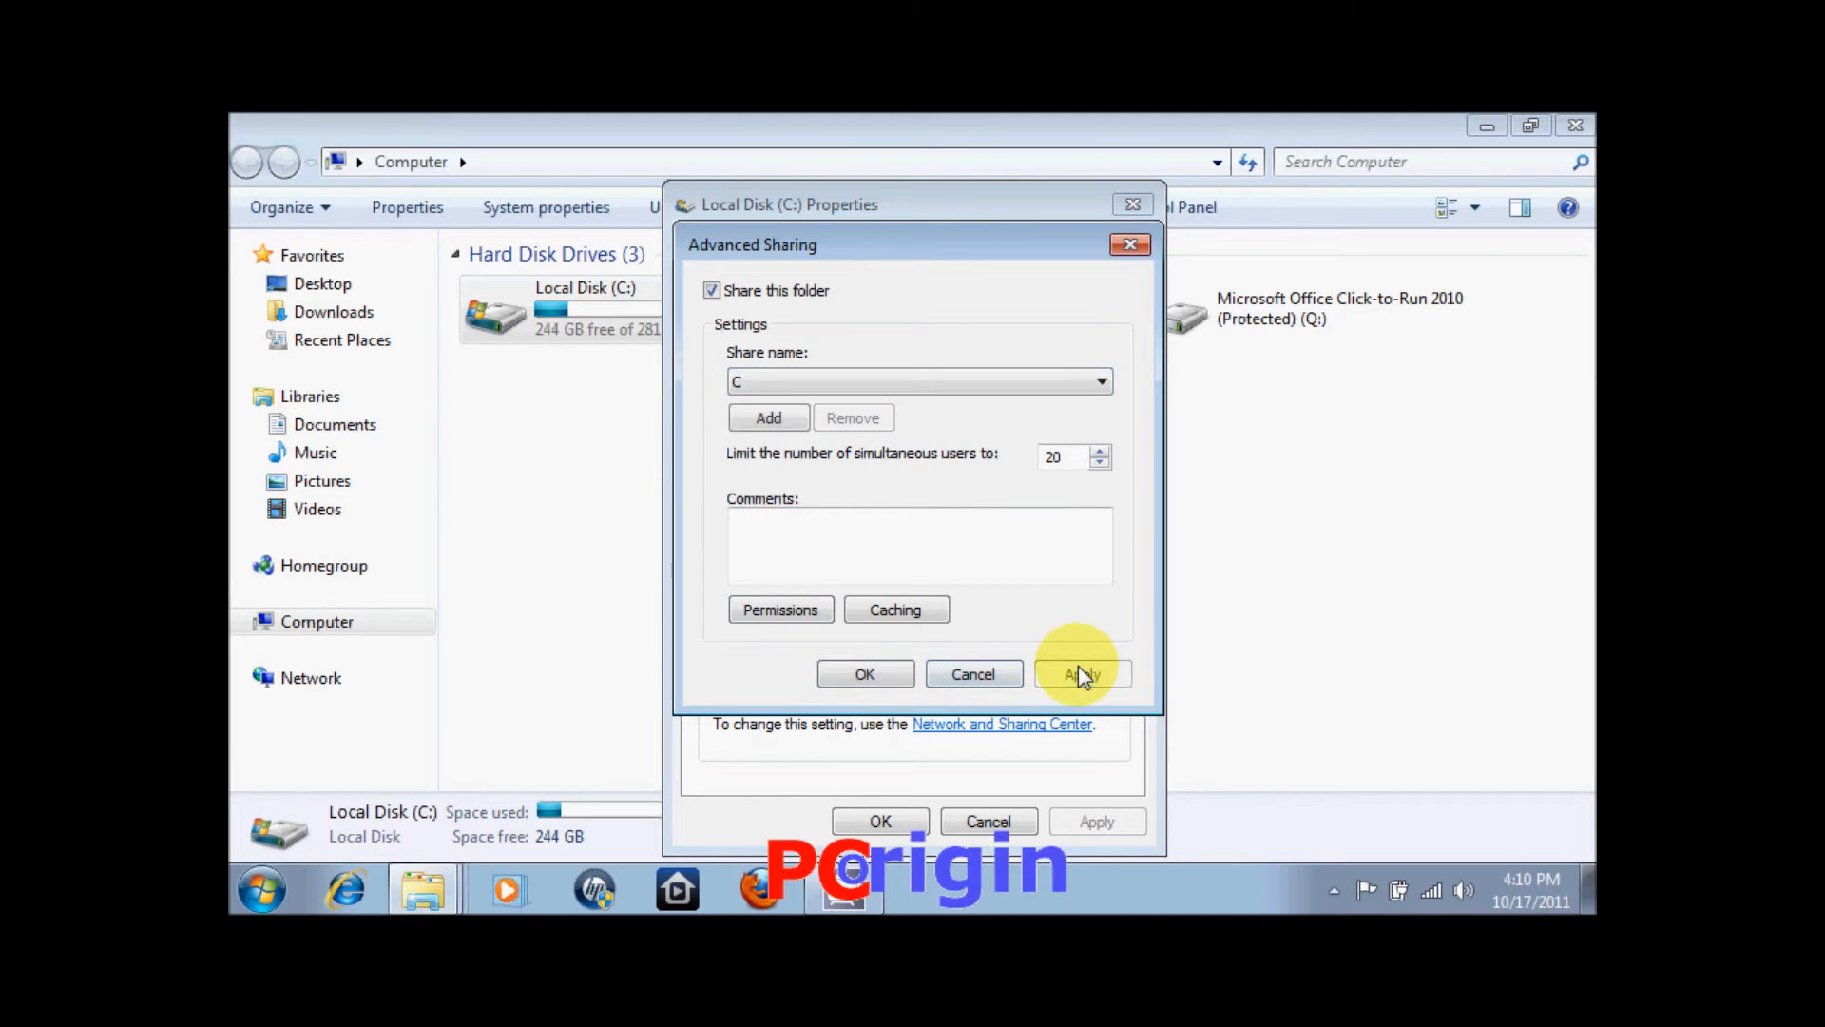
{"action": "left_click", "coordinate": [867, 675]}
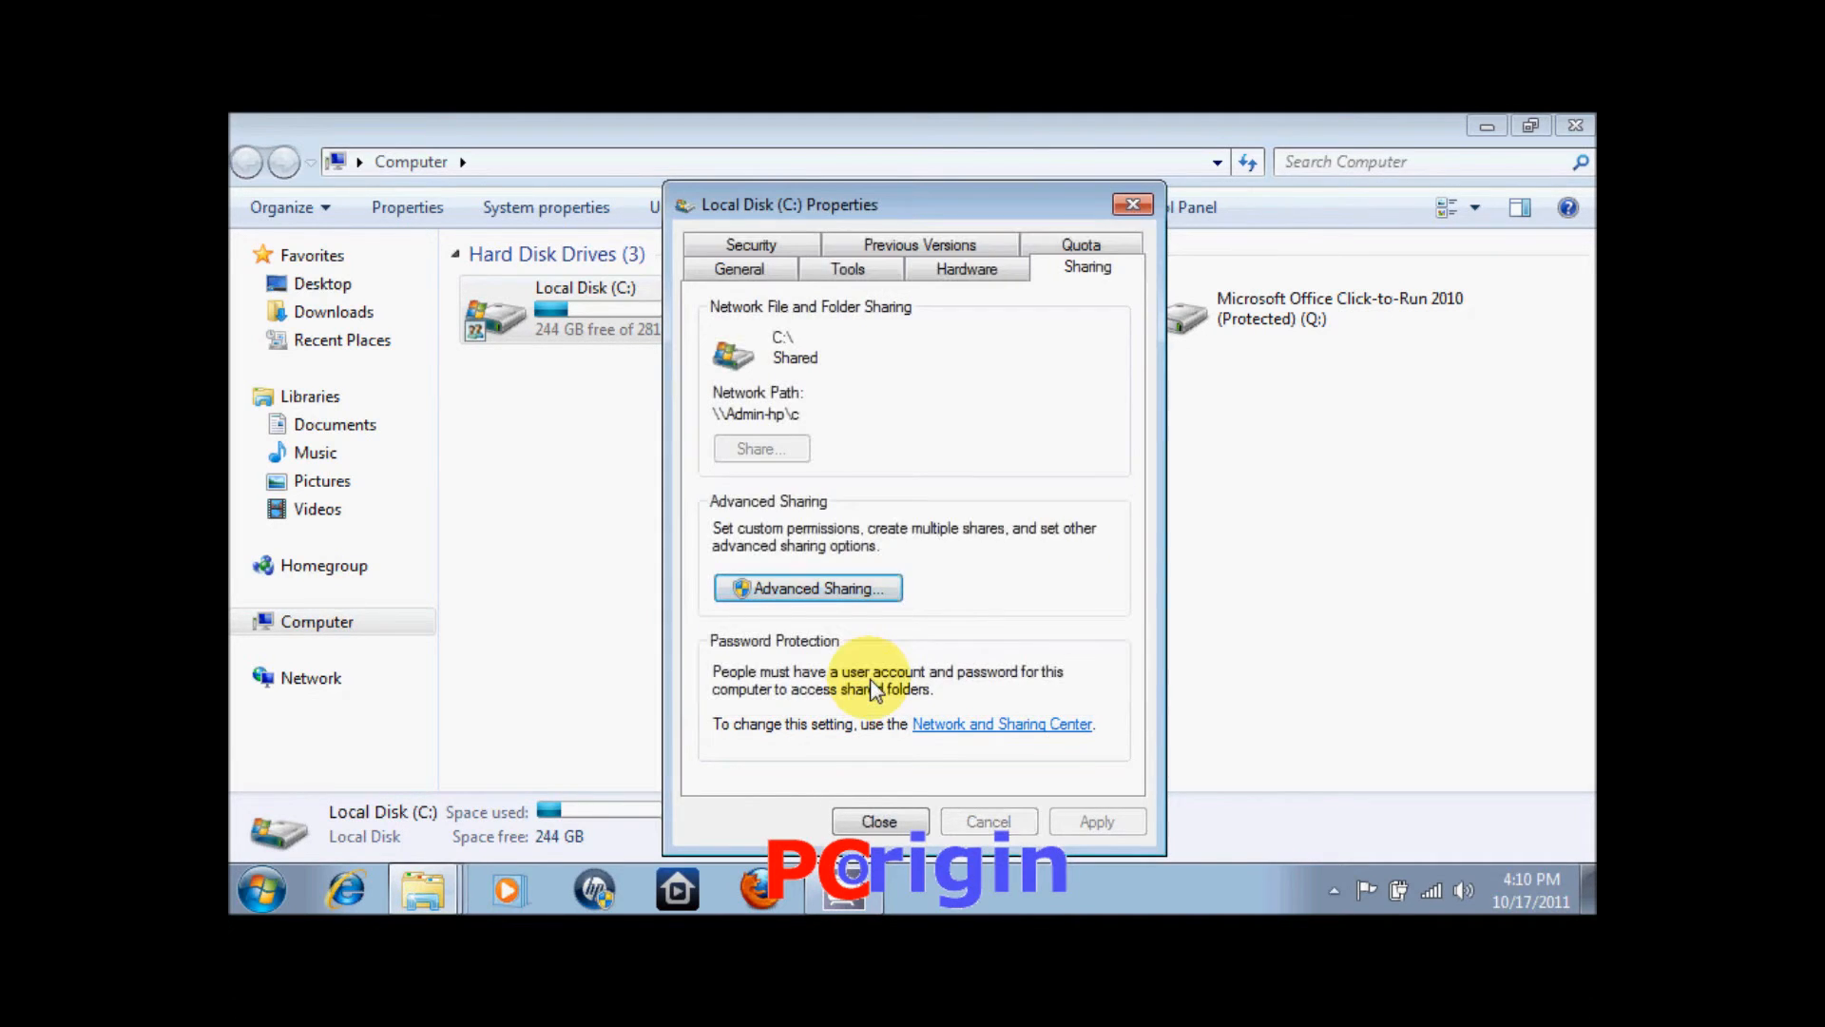
{"action": "left_click", "coordinate": [869, 821]}
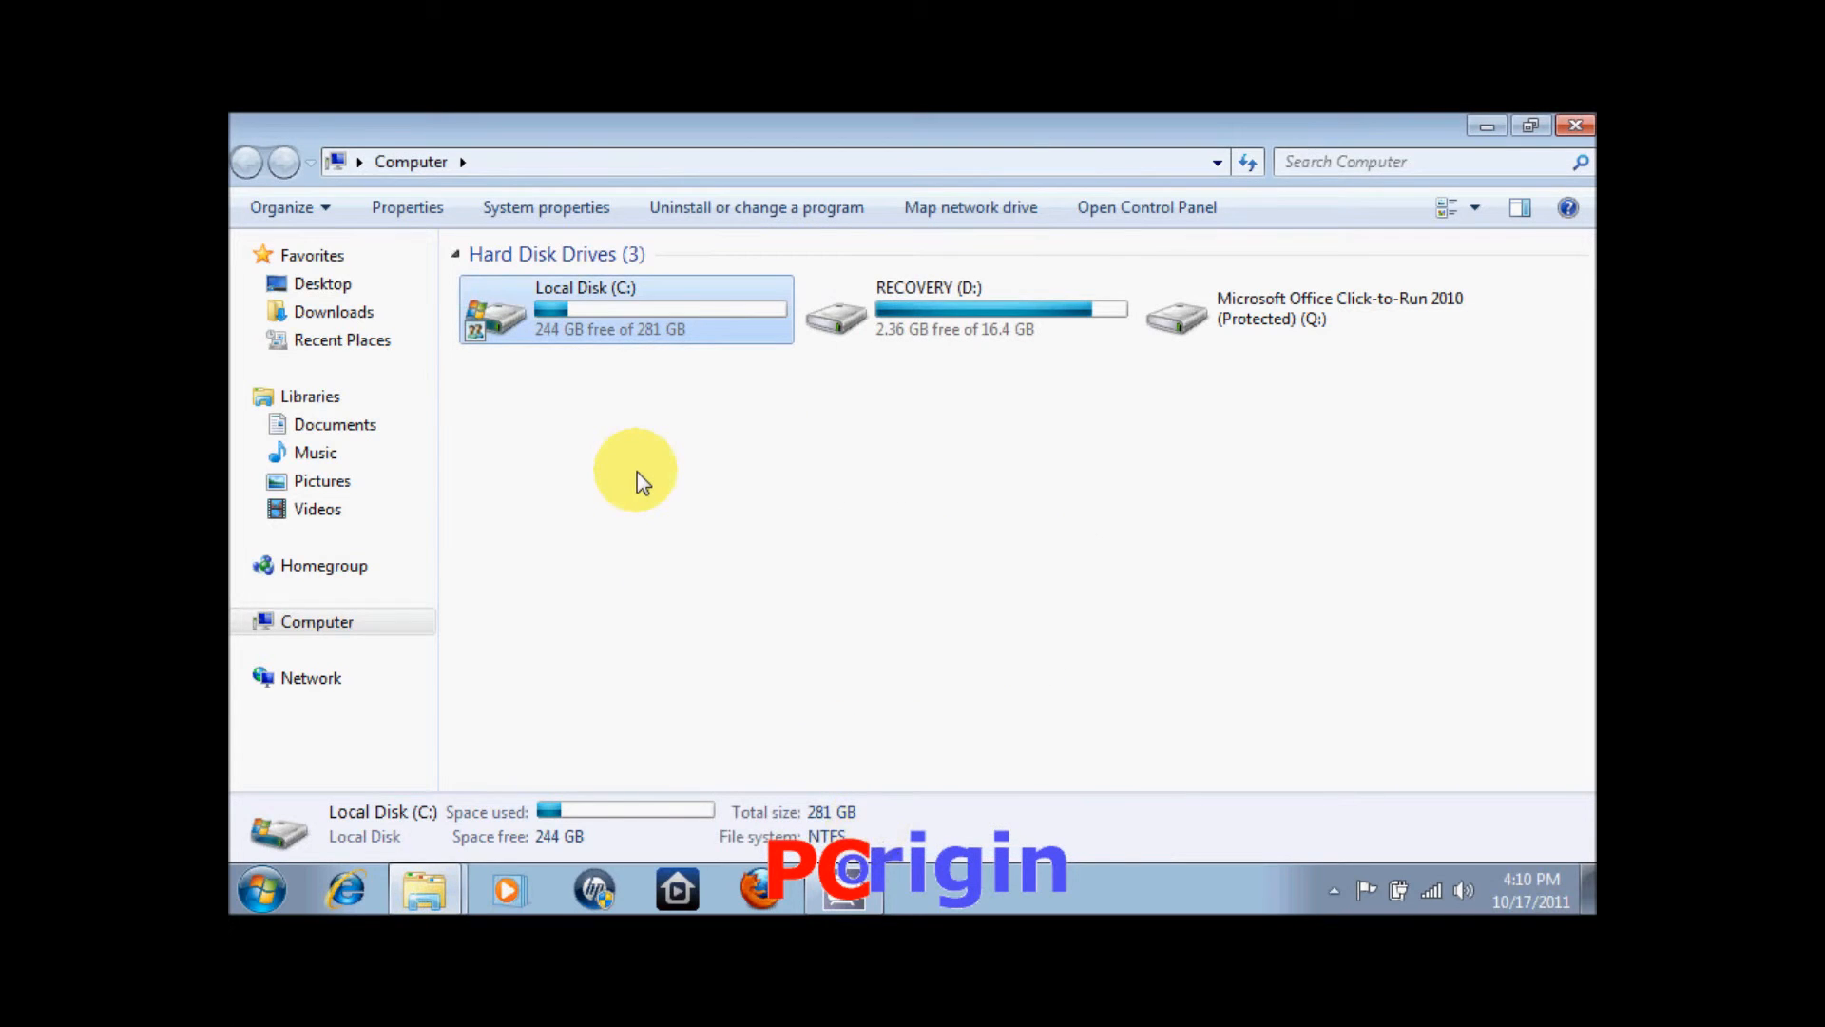
Browse Network to the ADMIN-HP computer and open its shared c folder at \\Admin-hp.
{"action": "left_click", "coordinate": [576, 385]}
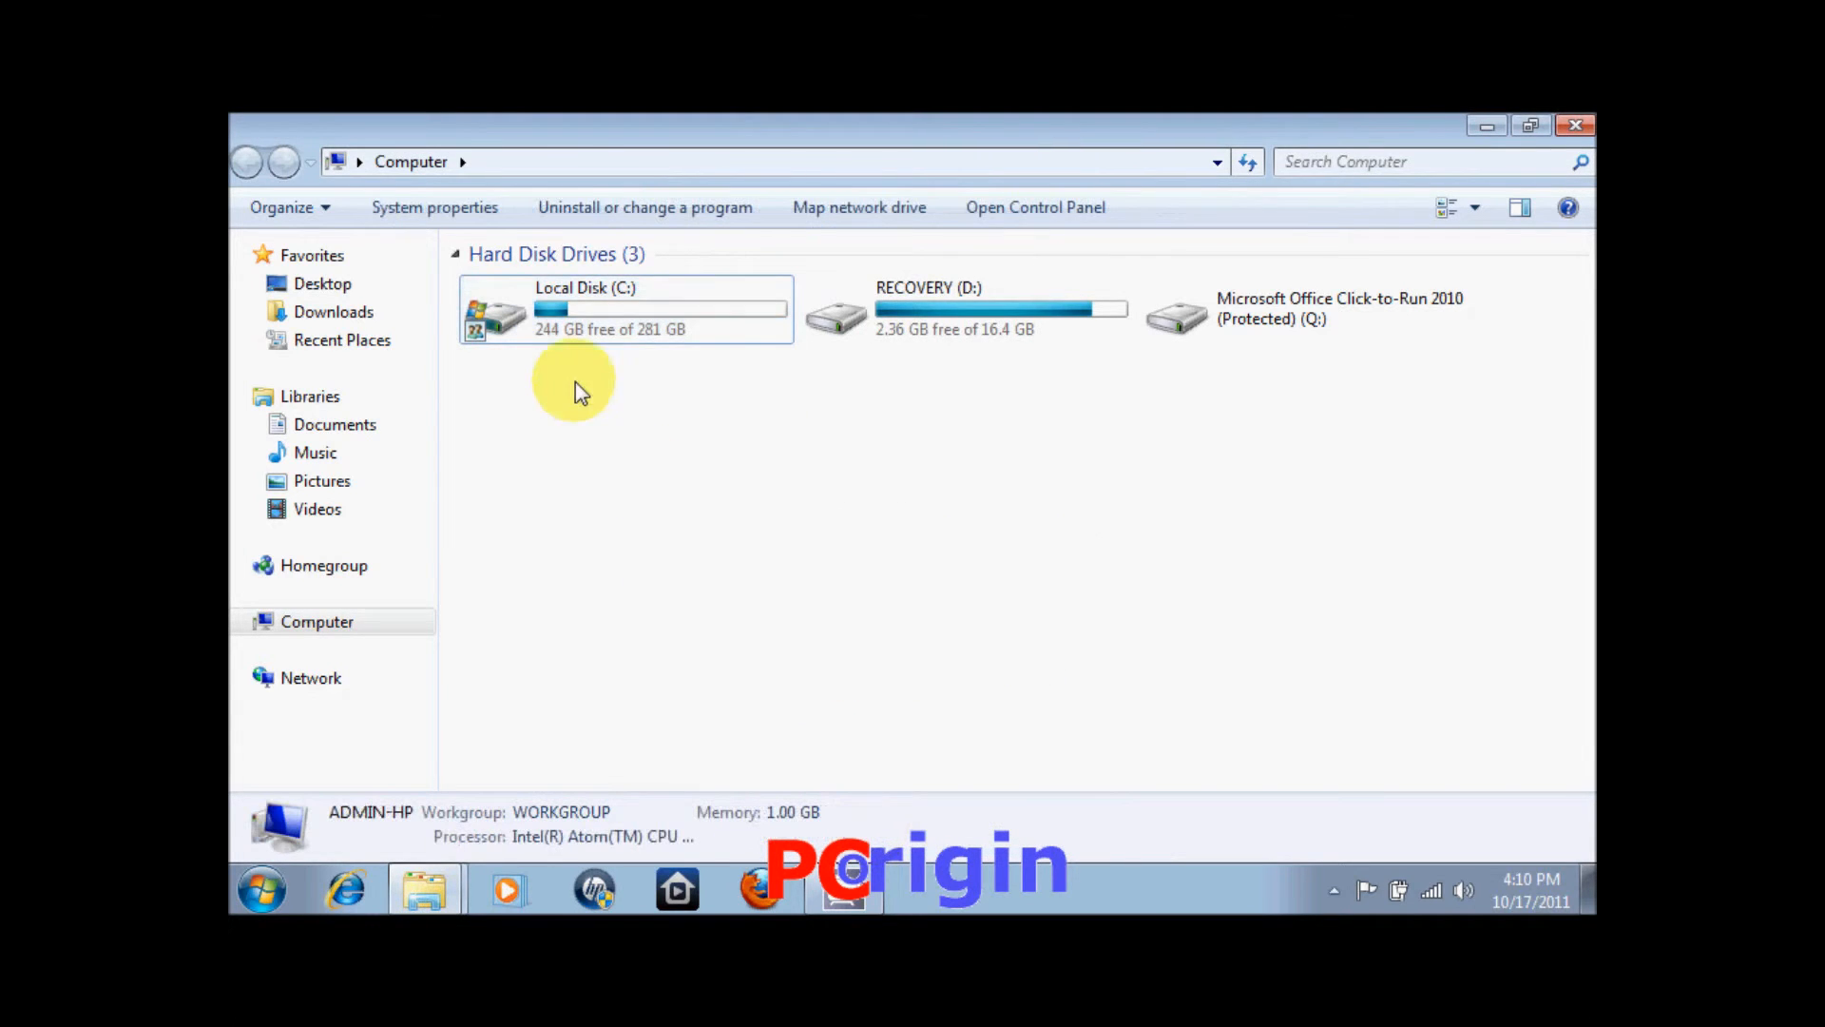
{"action": "left_click", "coordinate": [323, 678]}
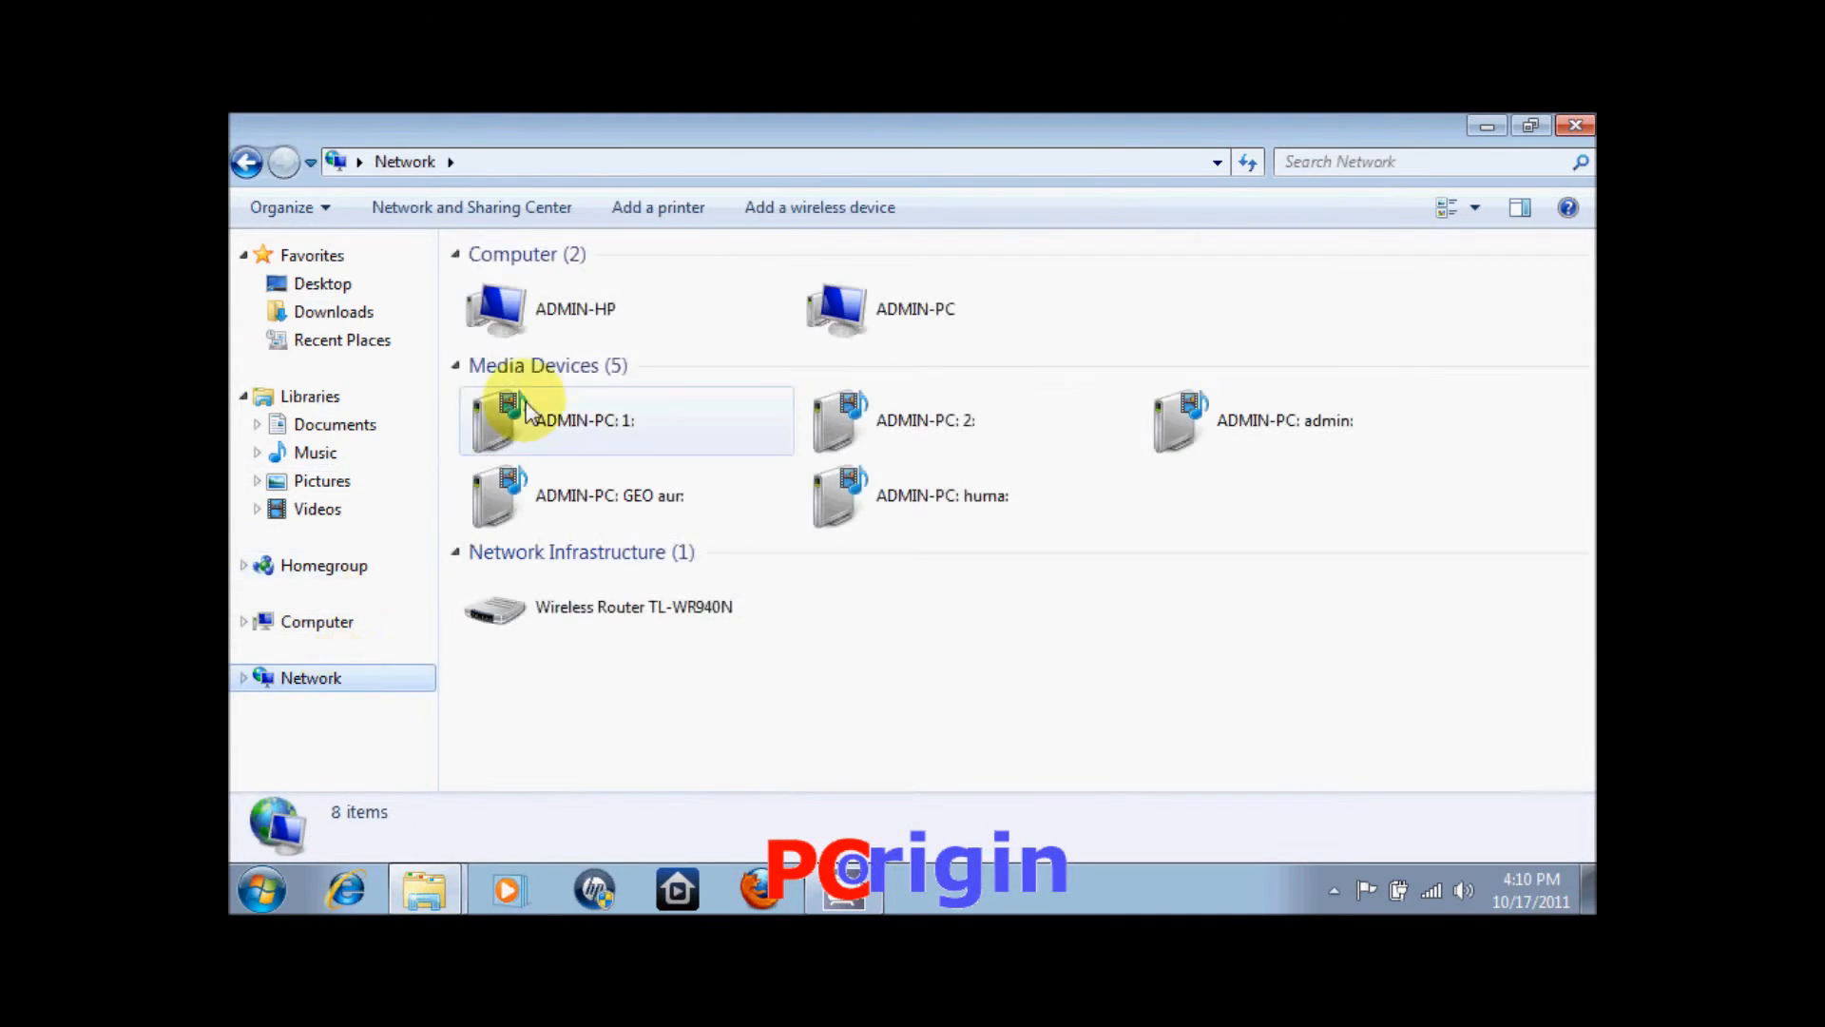
{"action": "left_click", "coordinate": [650, 323]}
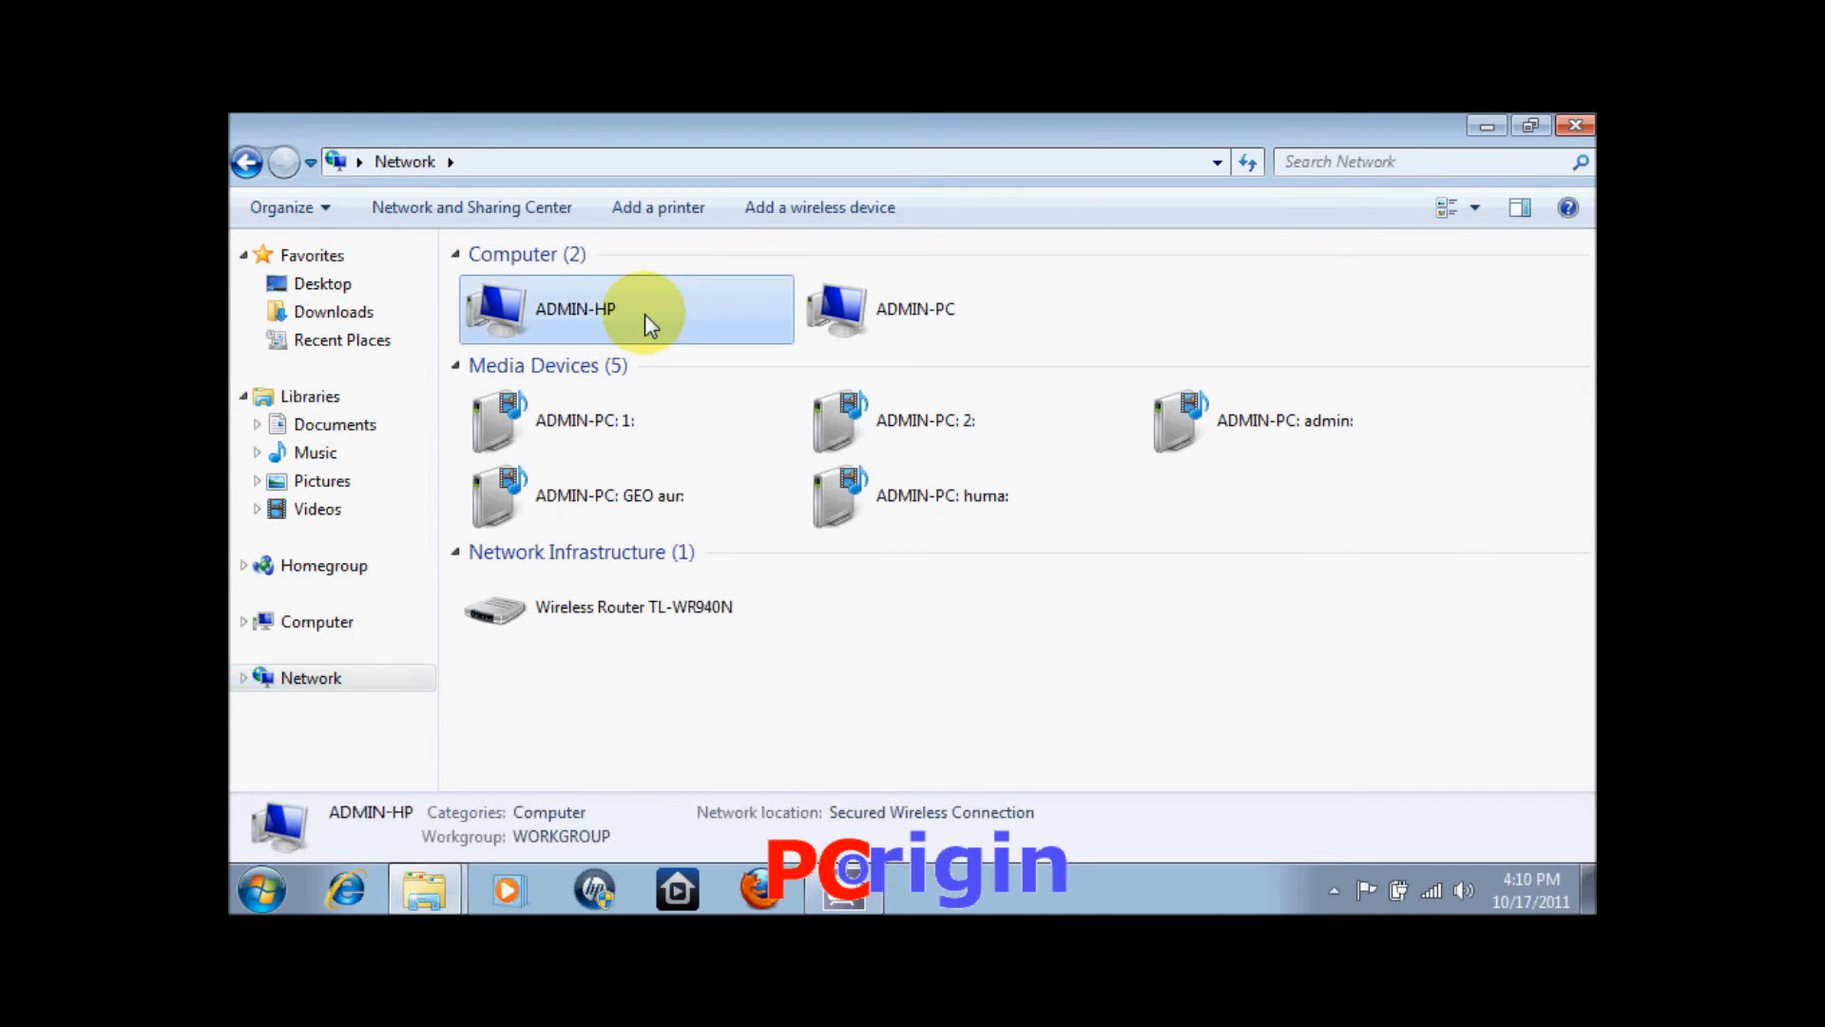
{"action": "double_click", "coordinate": [644, 313]}
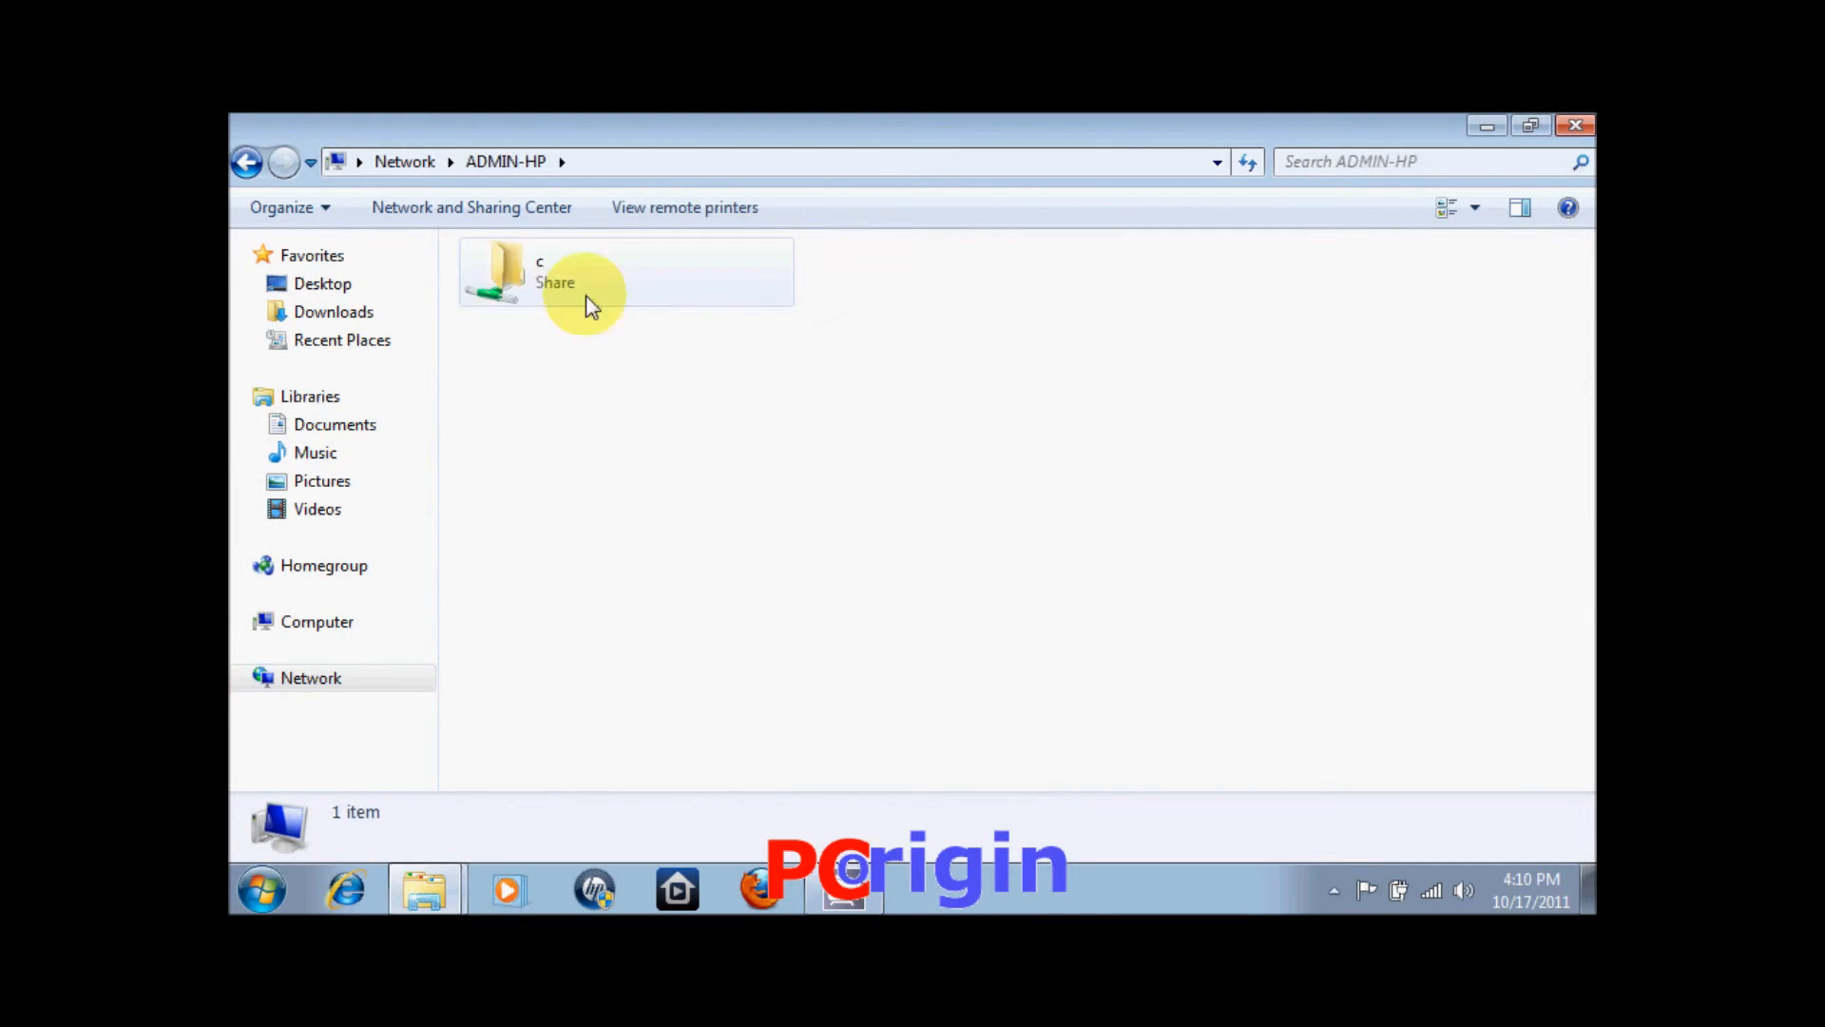
{"action": "left_click", "coordinate": [559, 282]}
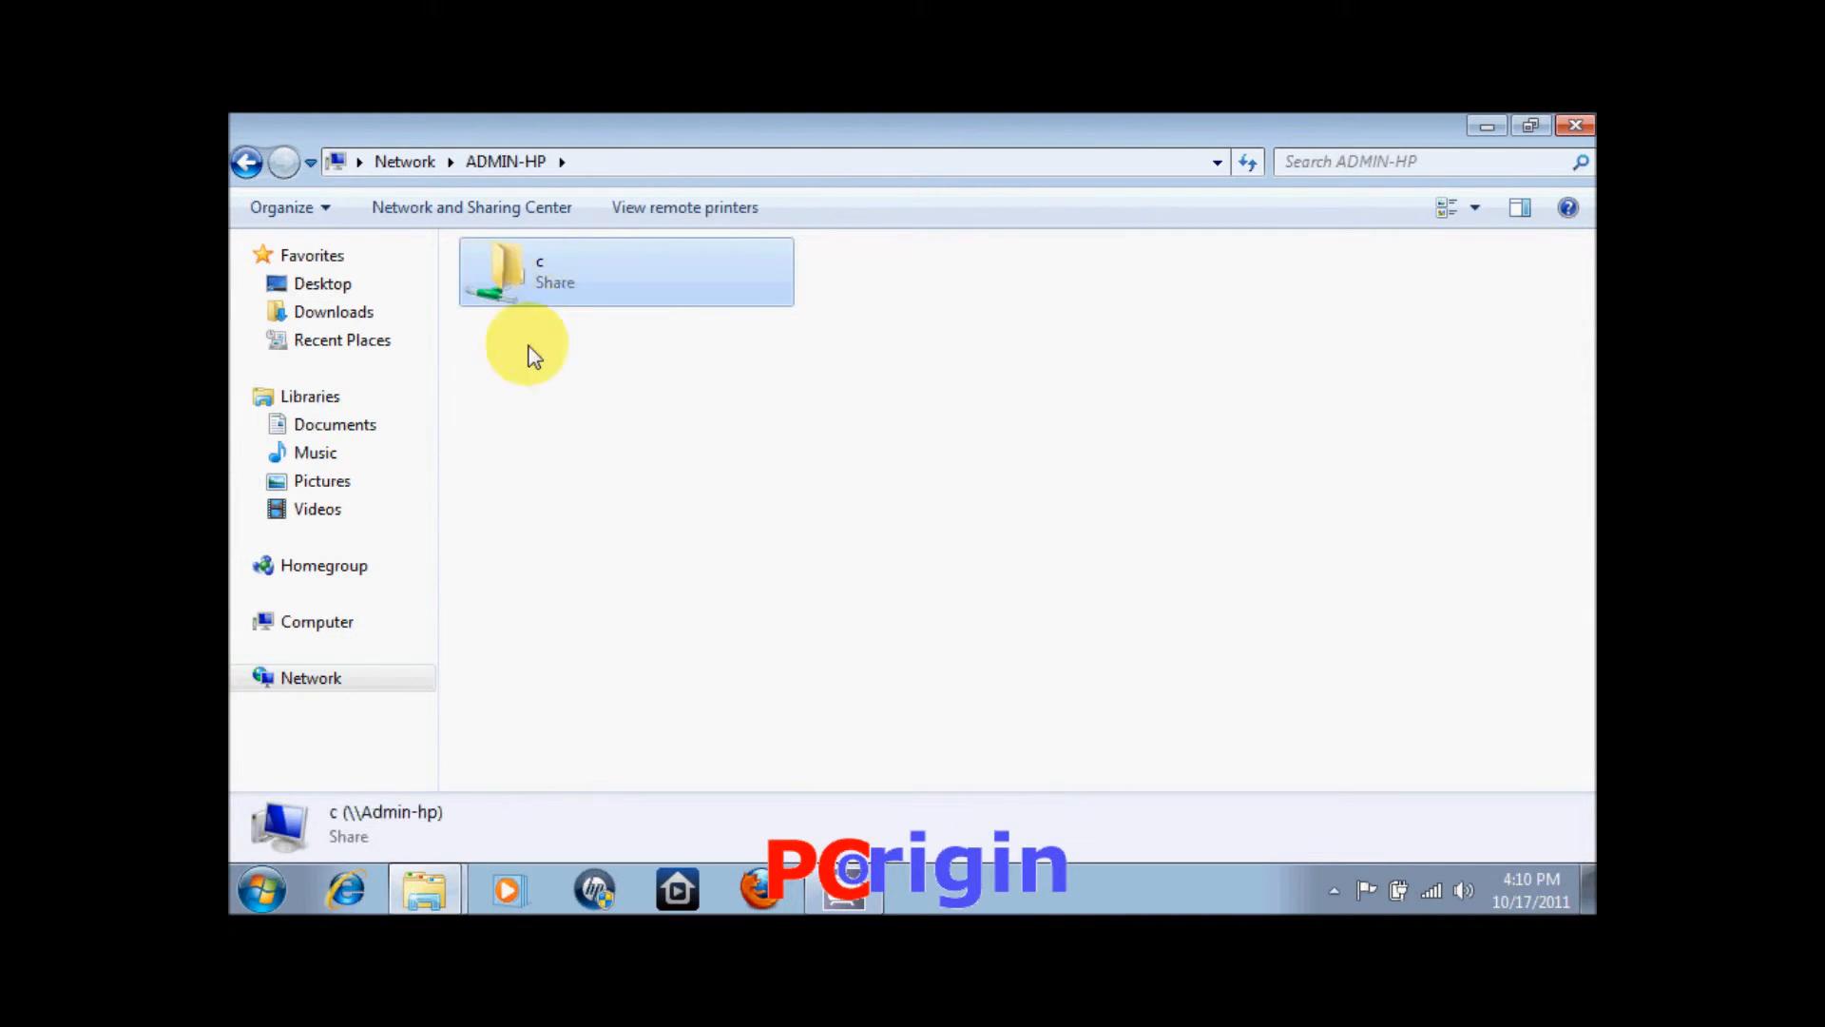
{"action": "double_click", "coordinate": [555, 276]}
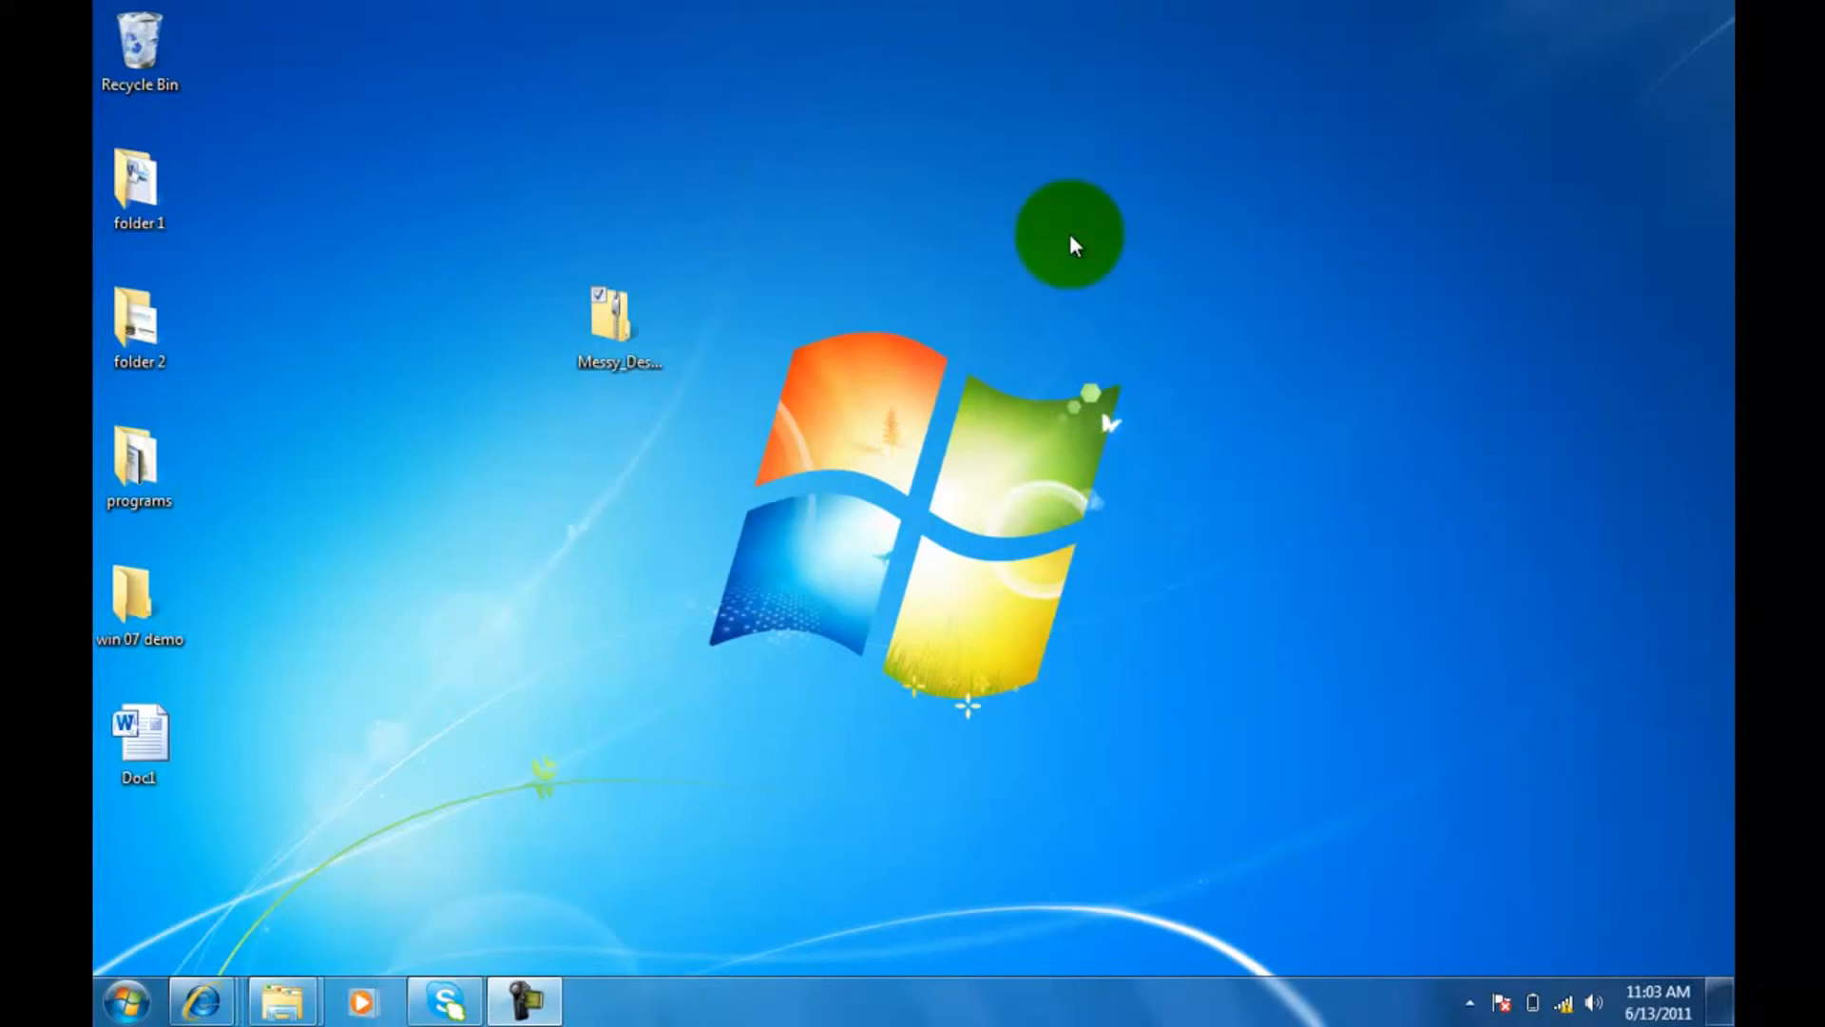
Drag folder 1 next to the zip and check its contents, then open the Messy_Desktop_Simulation zip.
{"action": "left_click_drag", "start_coordinate": [138, 180], "coordinate": [399, 285]}
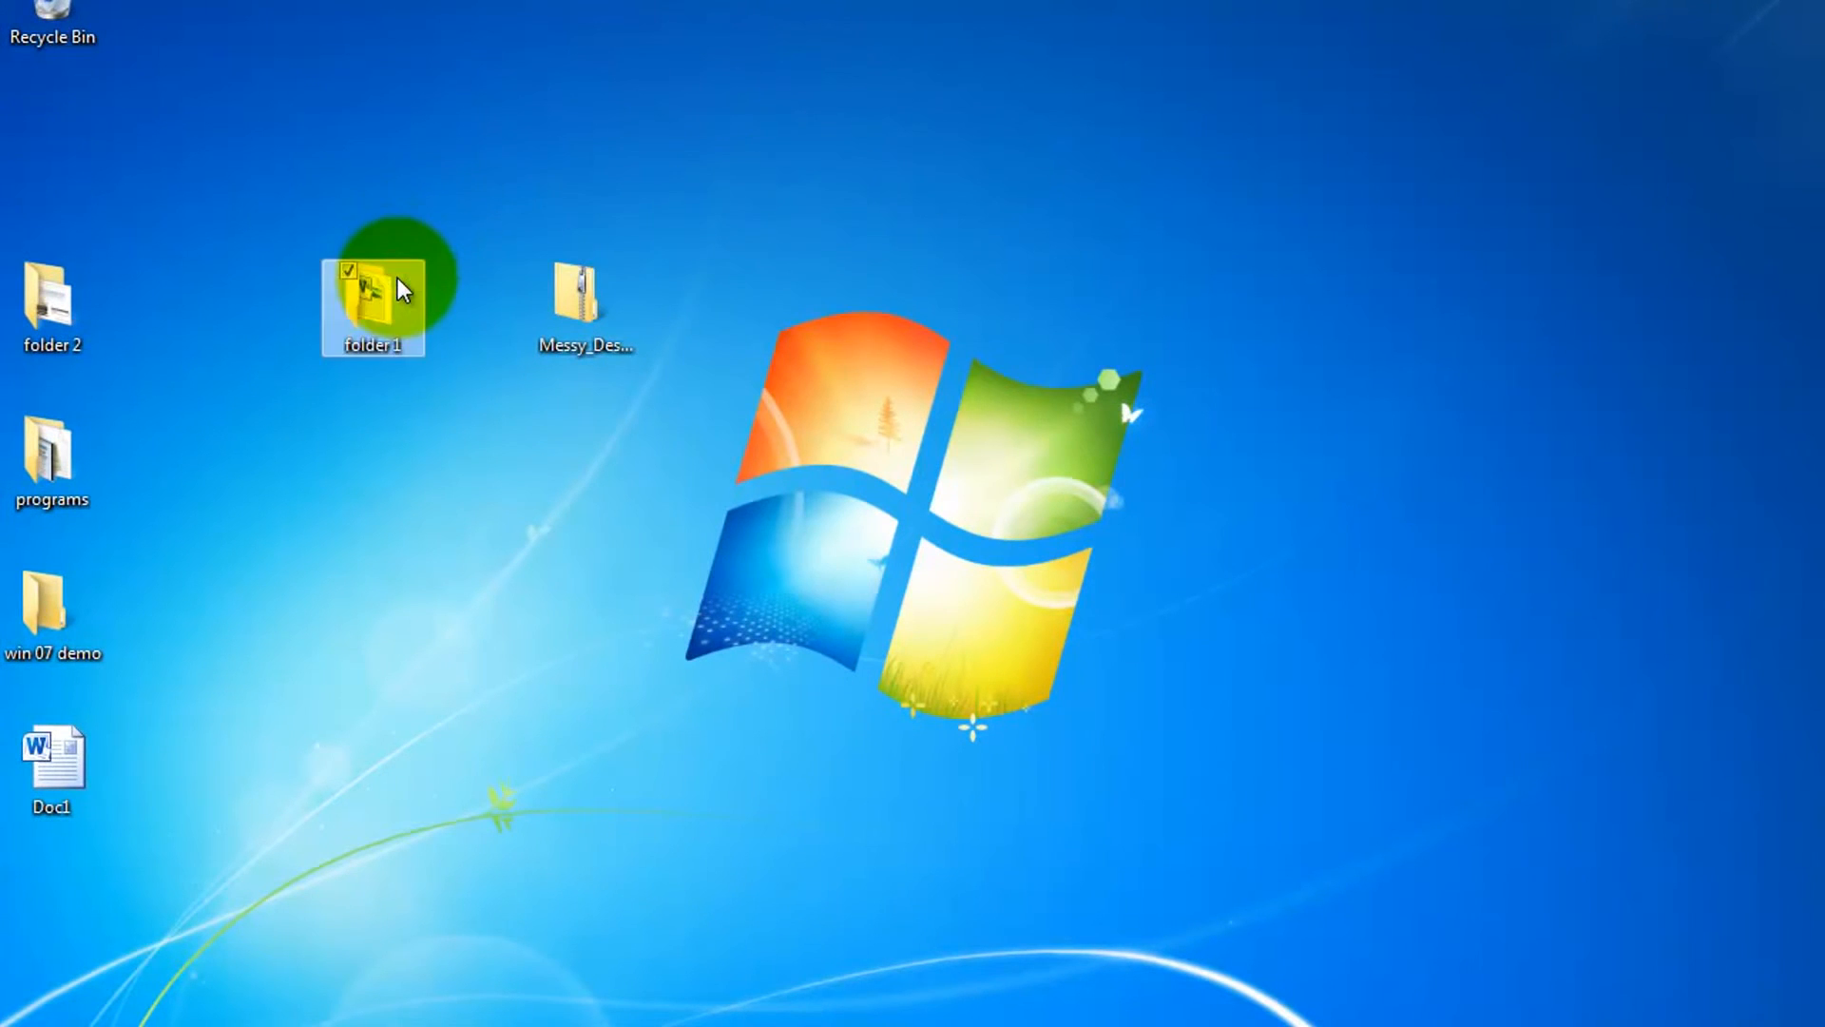
{"action": "left_click", "coordinate": [637, 618]}
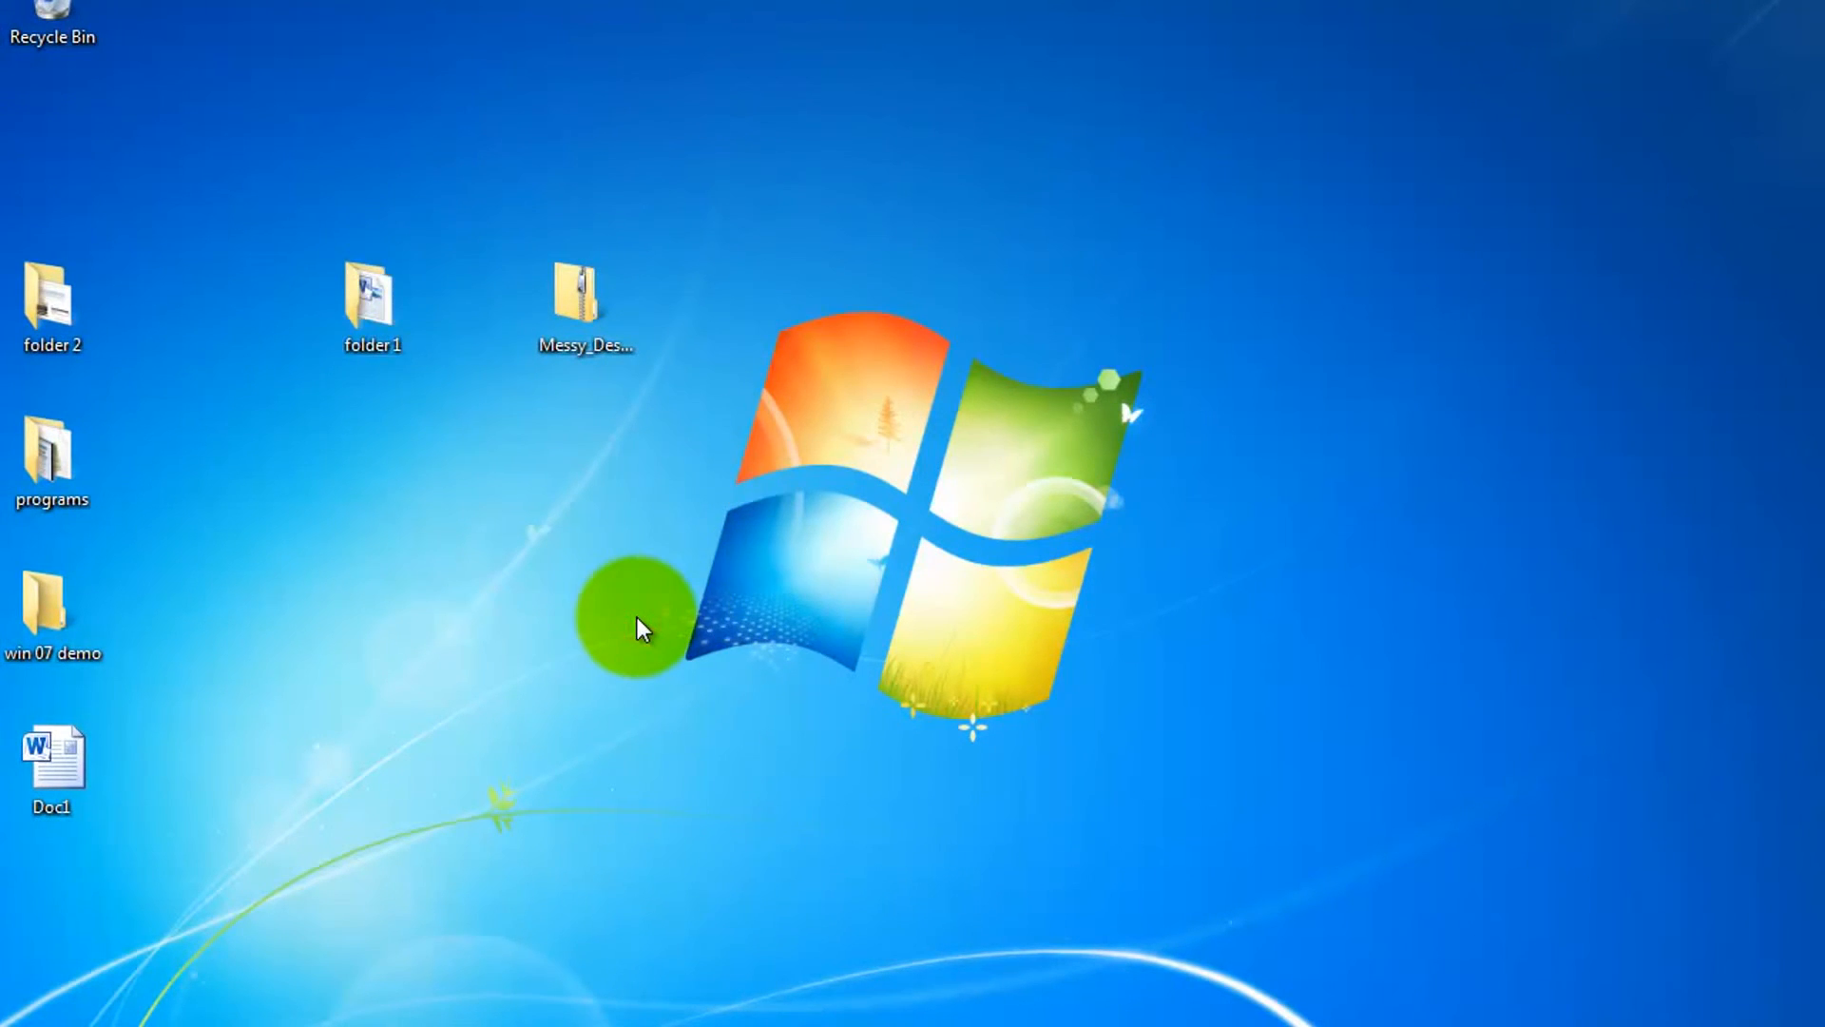
{"action": "double_click", "coordinate": [378, 316]}
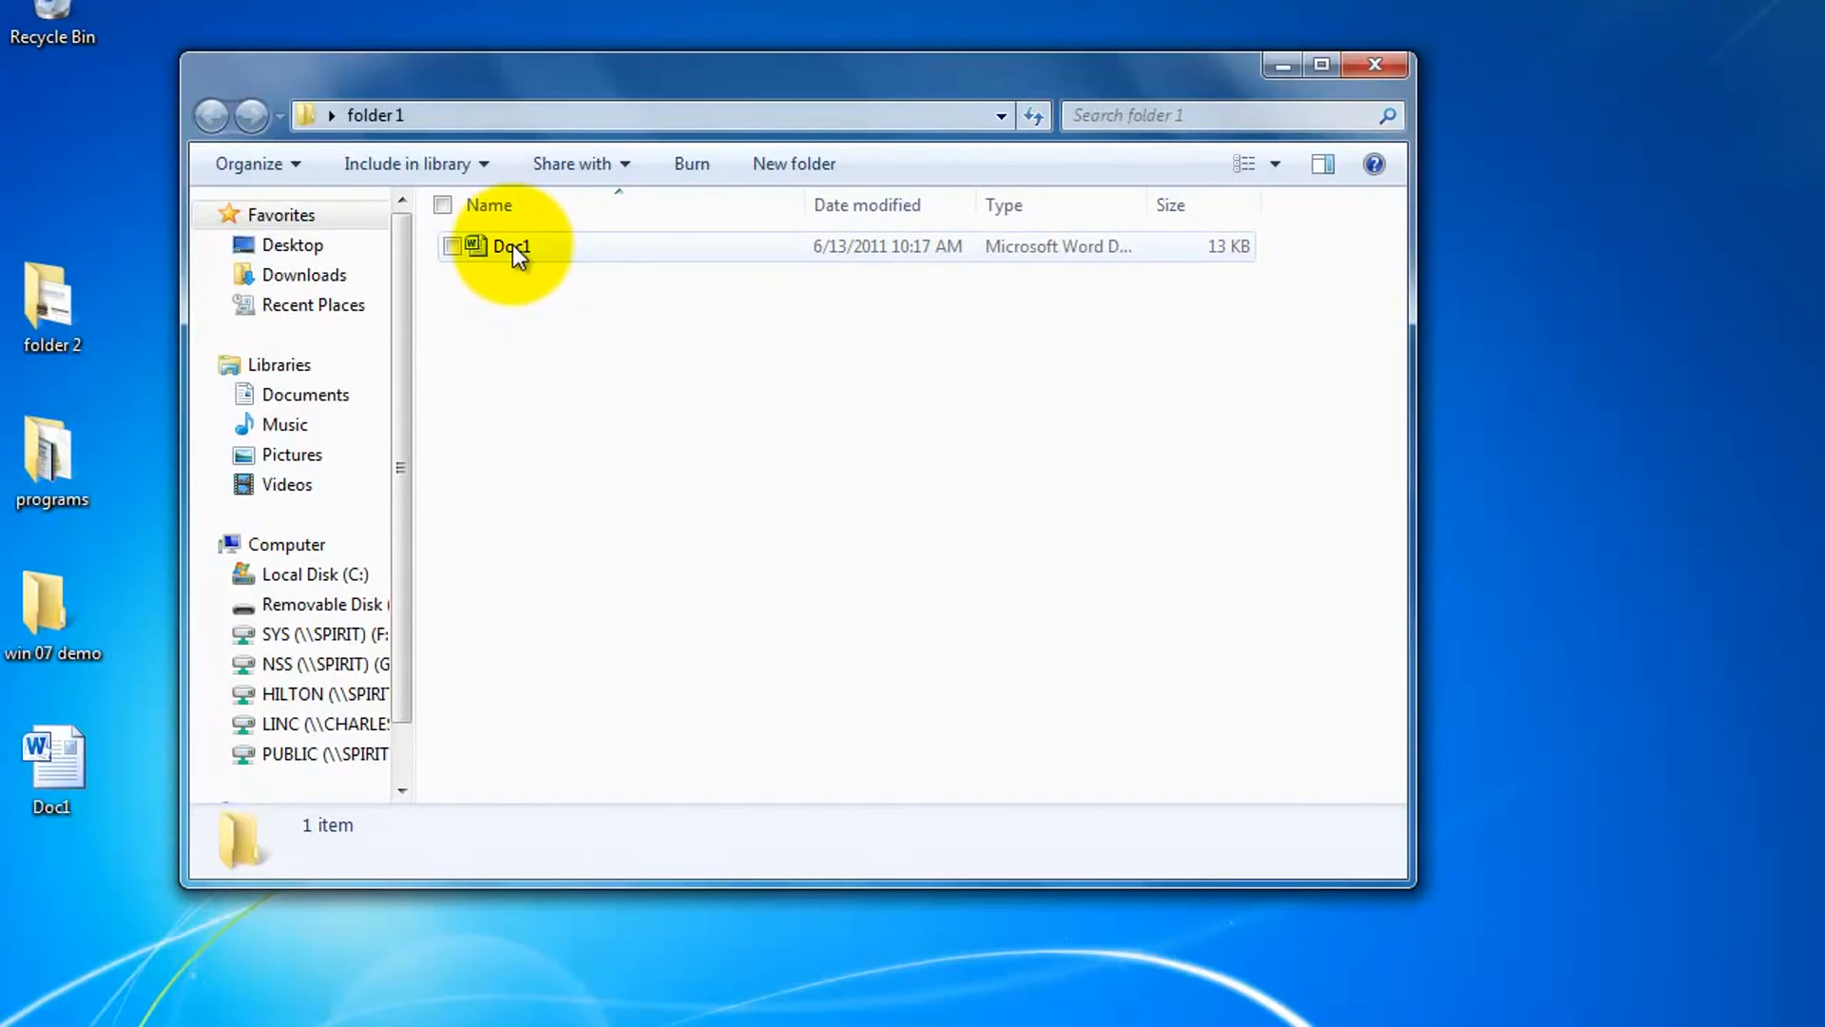
{"action": "left_click", "coordinate": [1375, 64]}
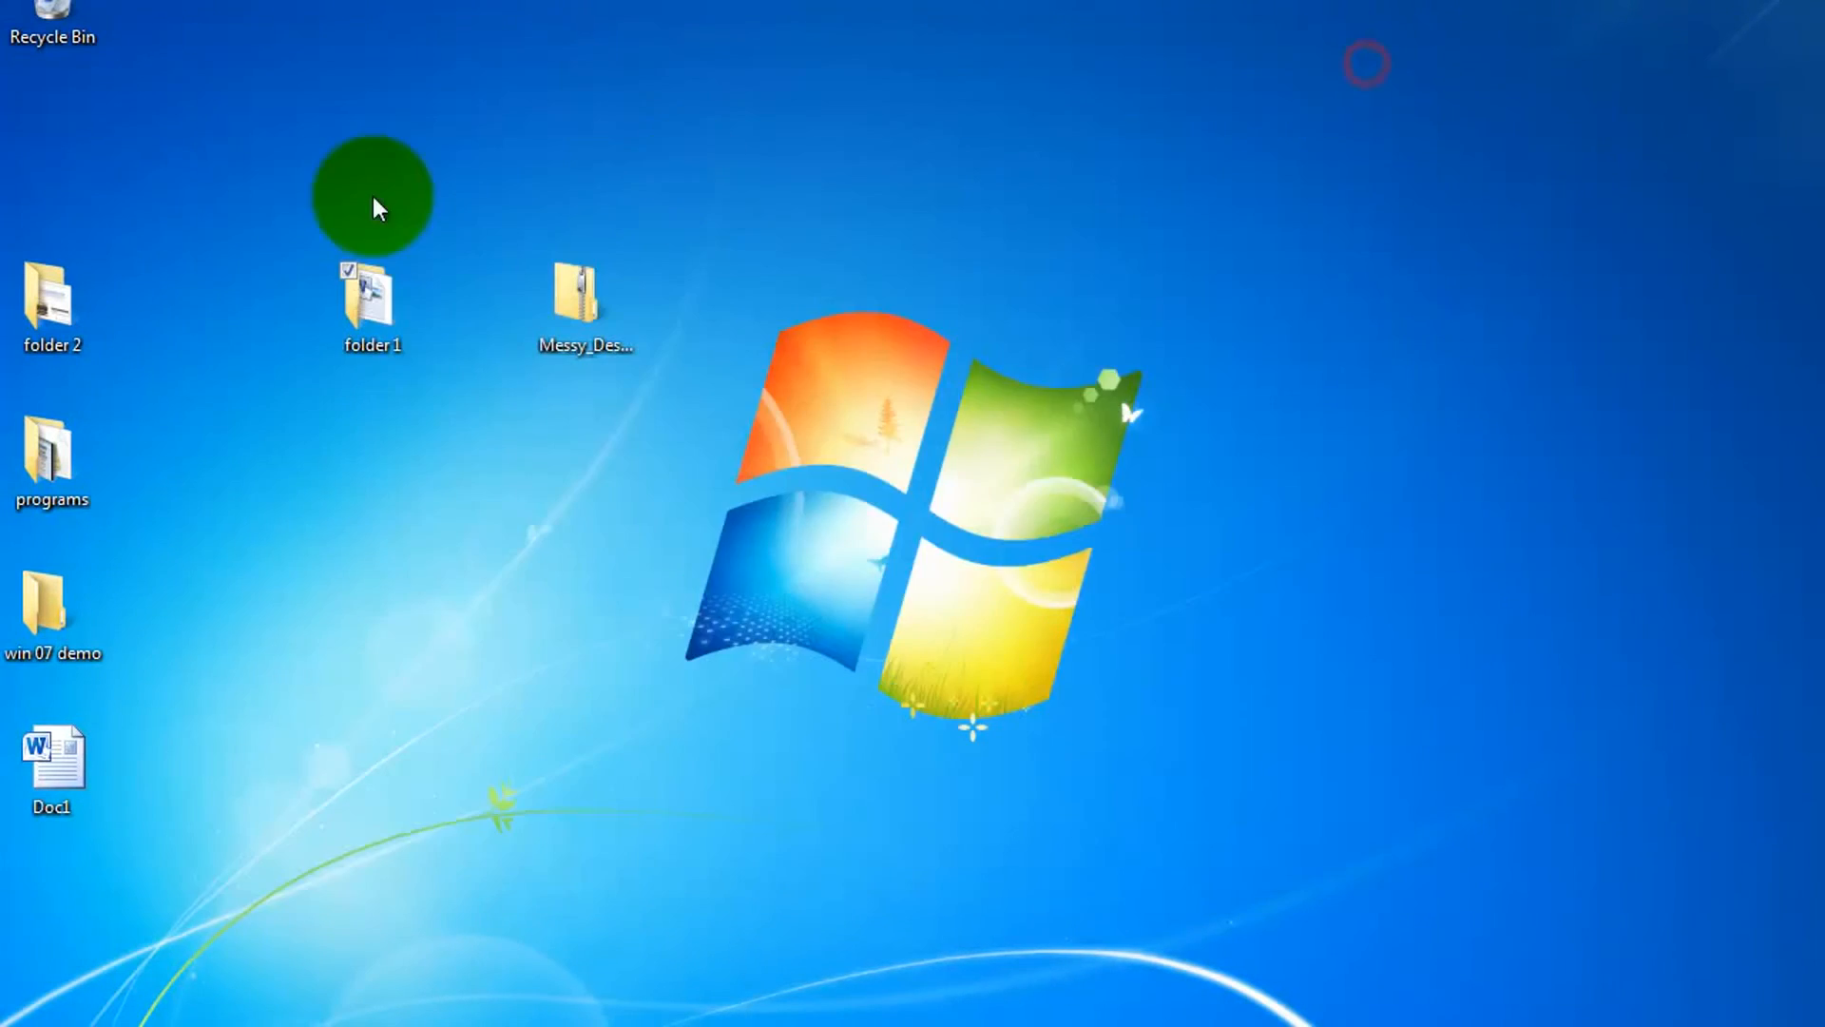
{"action": "left_click", "coordinate": [561, 298]}
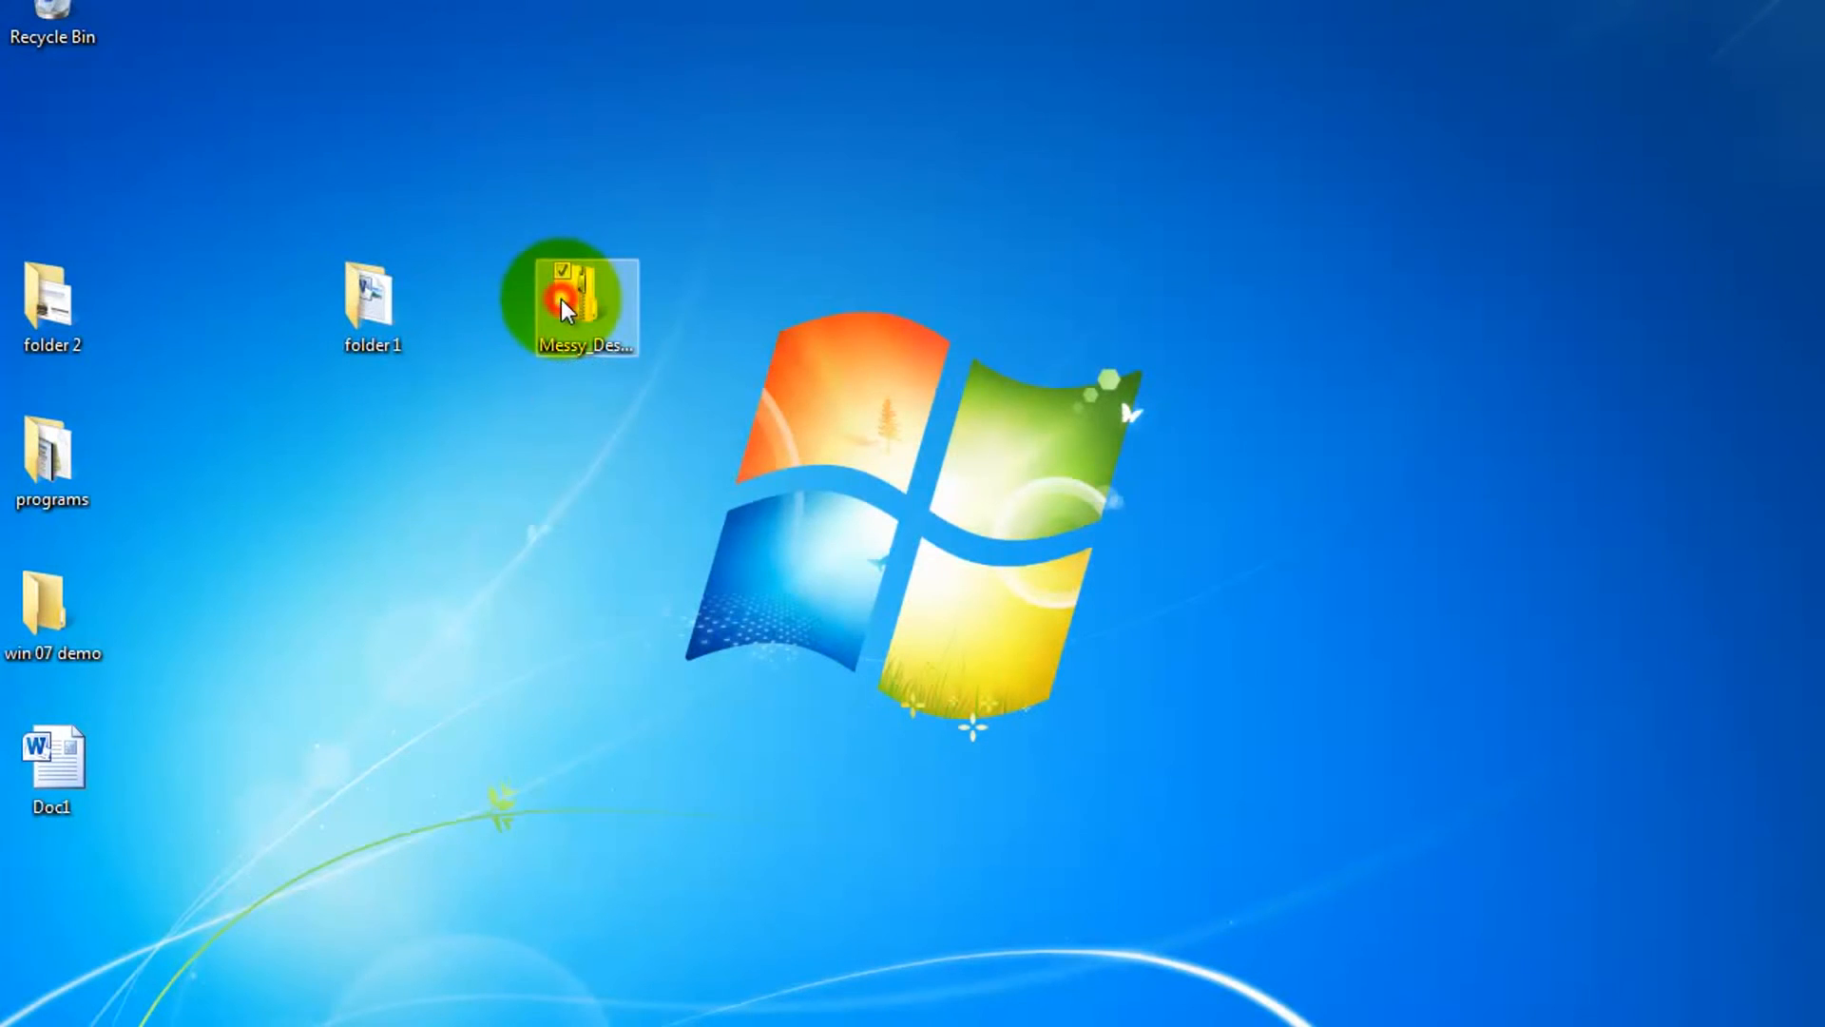
{"action": "double_click", "coordinate": [561, 298]}
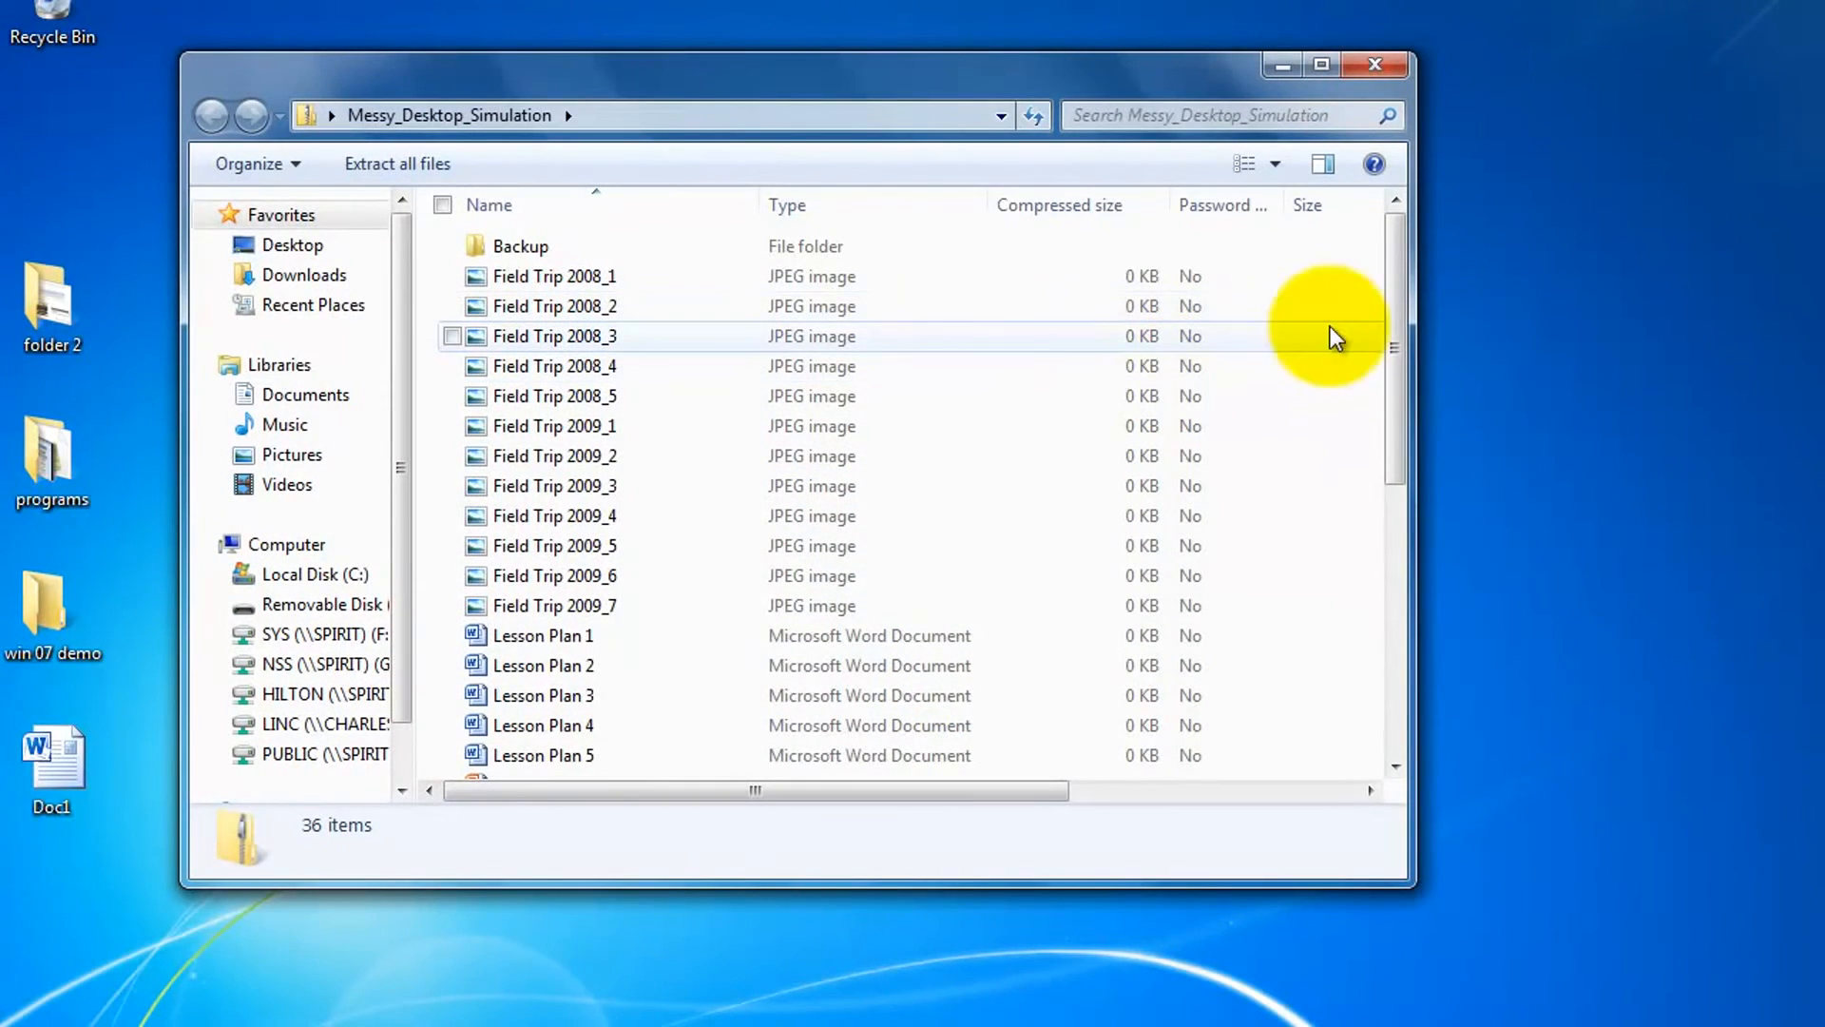
{"action": "left_click_drag", "start_coordinate": [1390, 348], "coordinate": [1405, 309]}
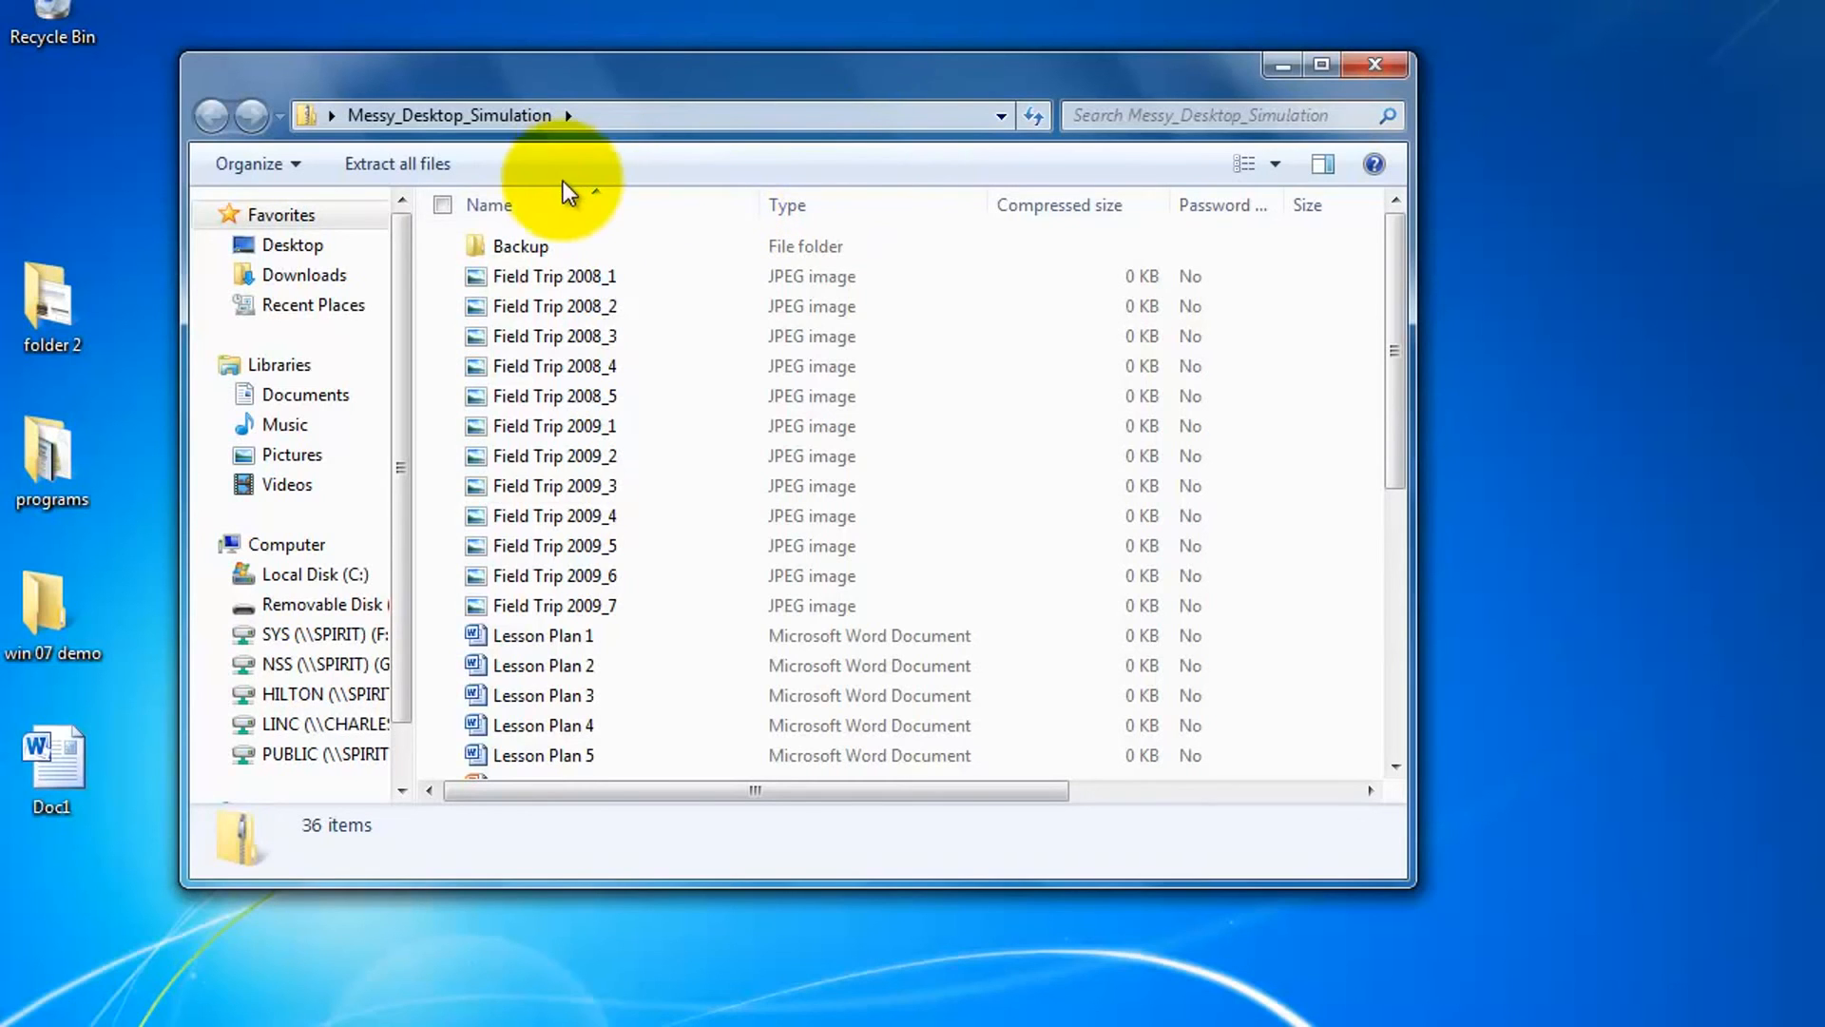
Extract all files from the Messy_Desktop_Simulation zip to the Desktop.
{"action": "left_click", "coordinate": [406, 181]}
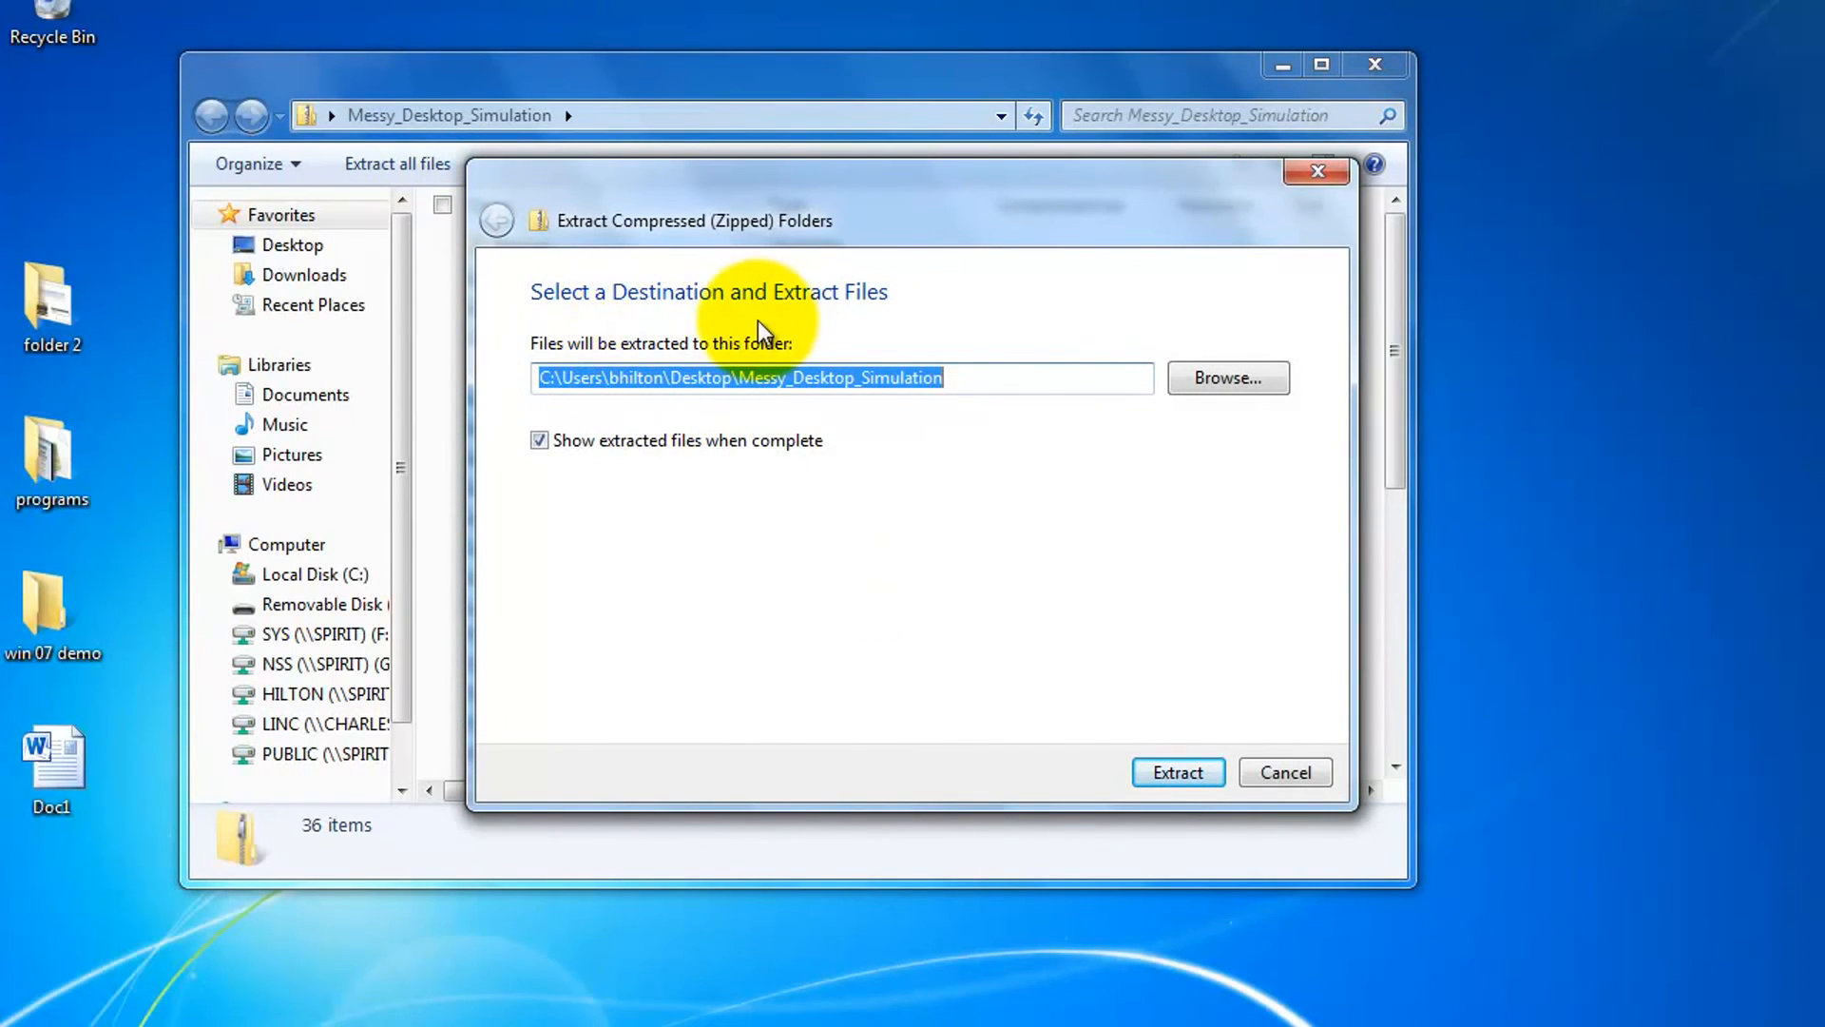
{"action": "left_click", "coordinate": [1216, 392]}
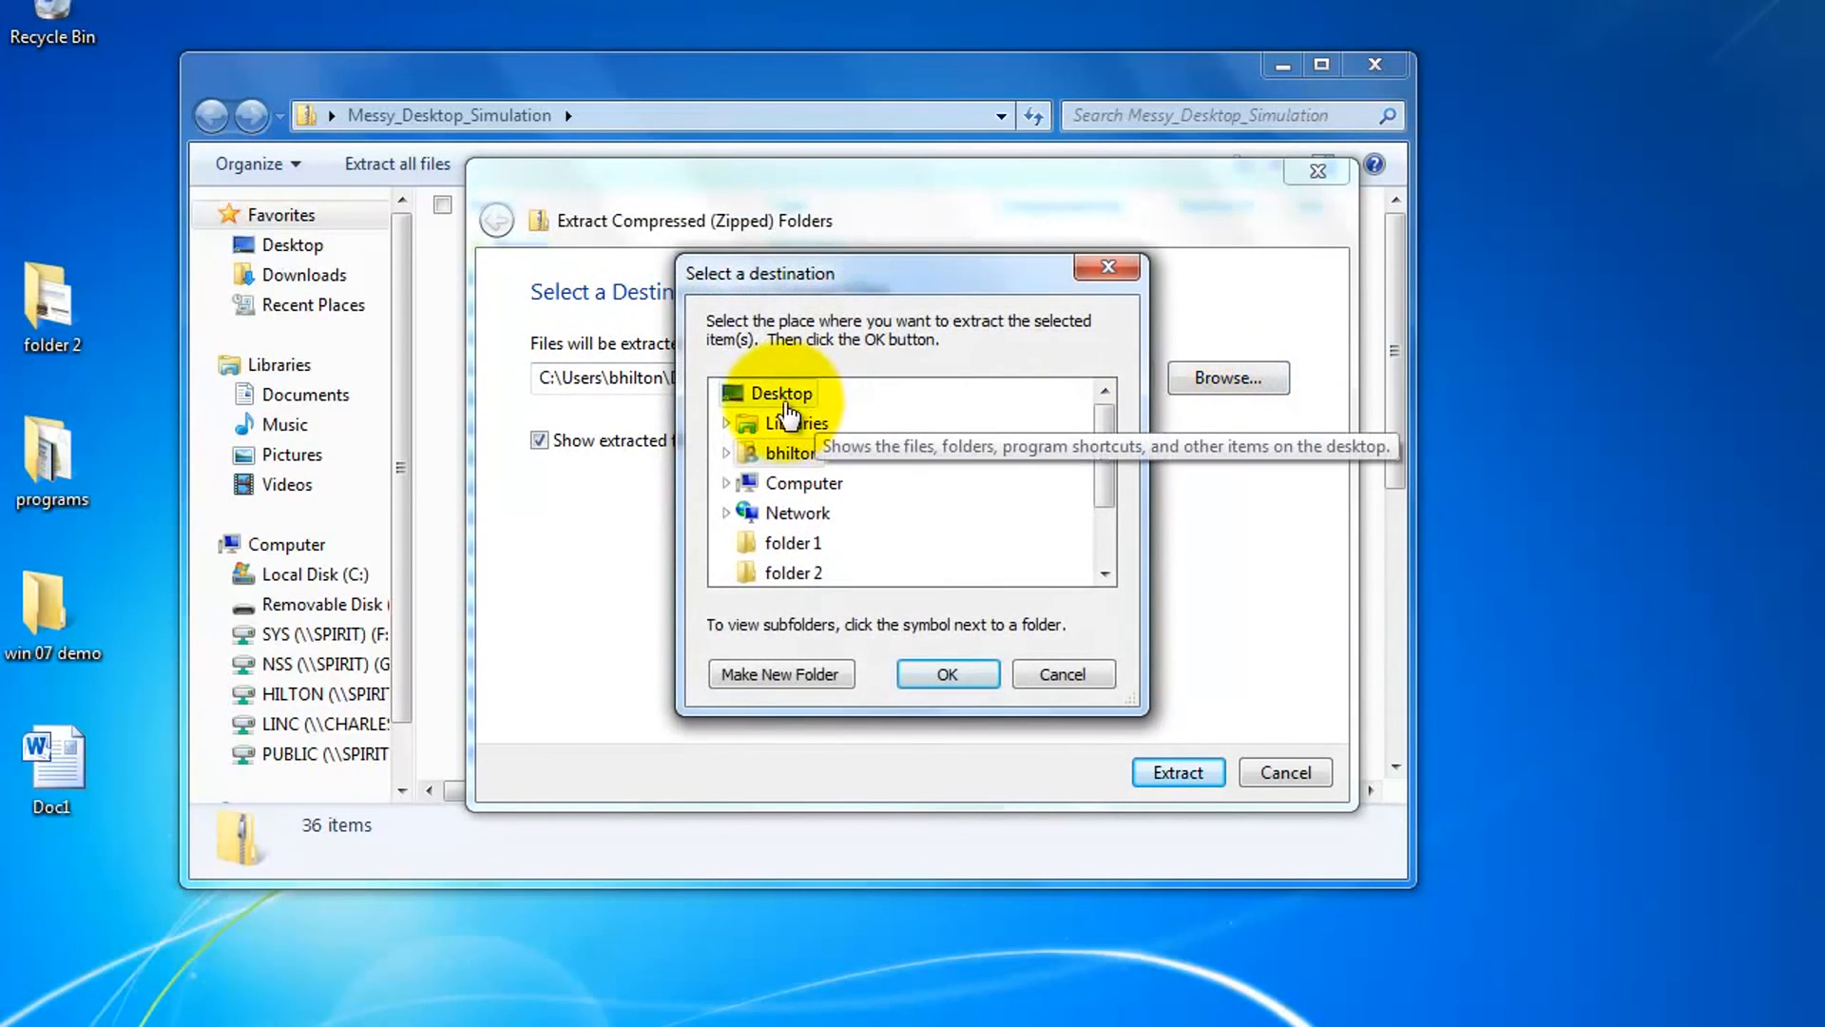
{"action": "left_click", "coordinate": [782, 394]}
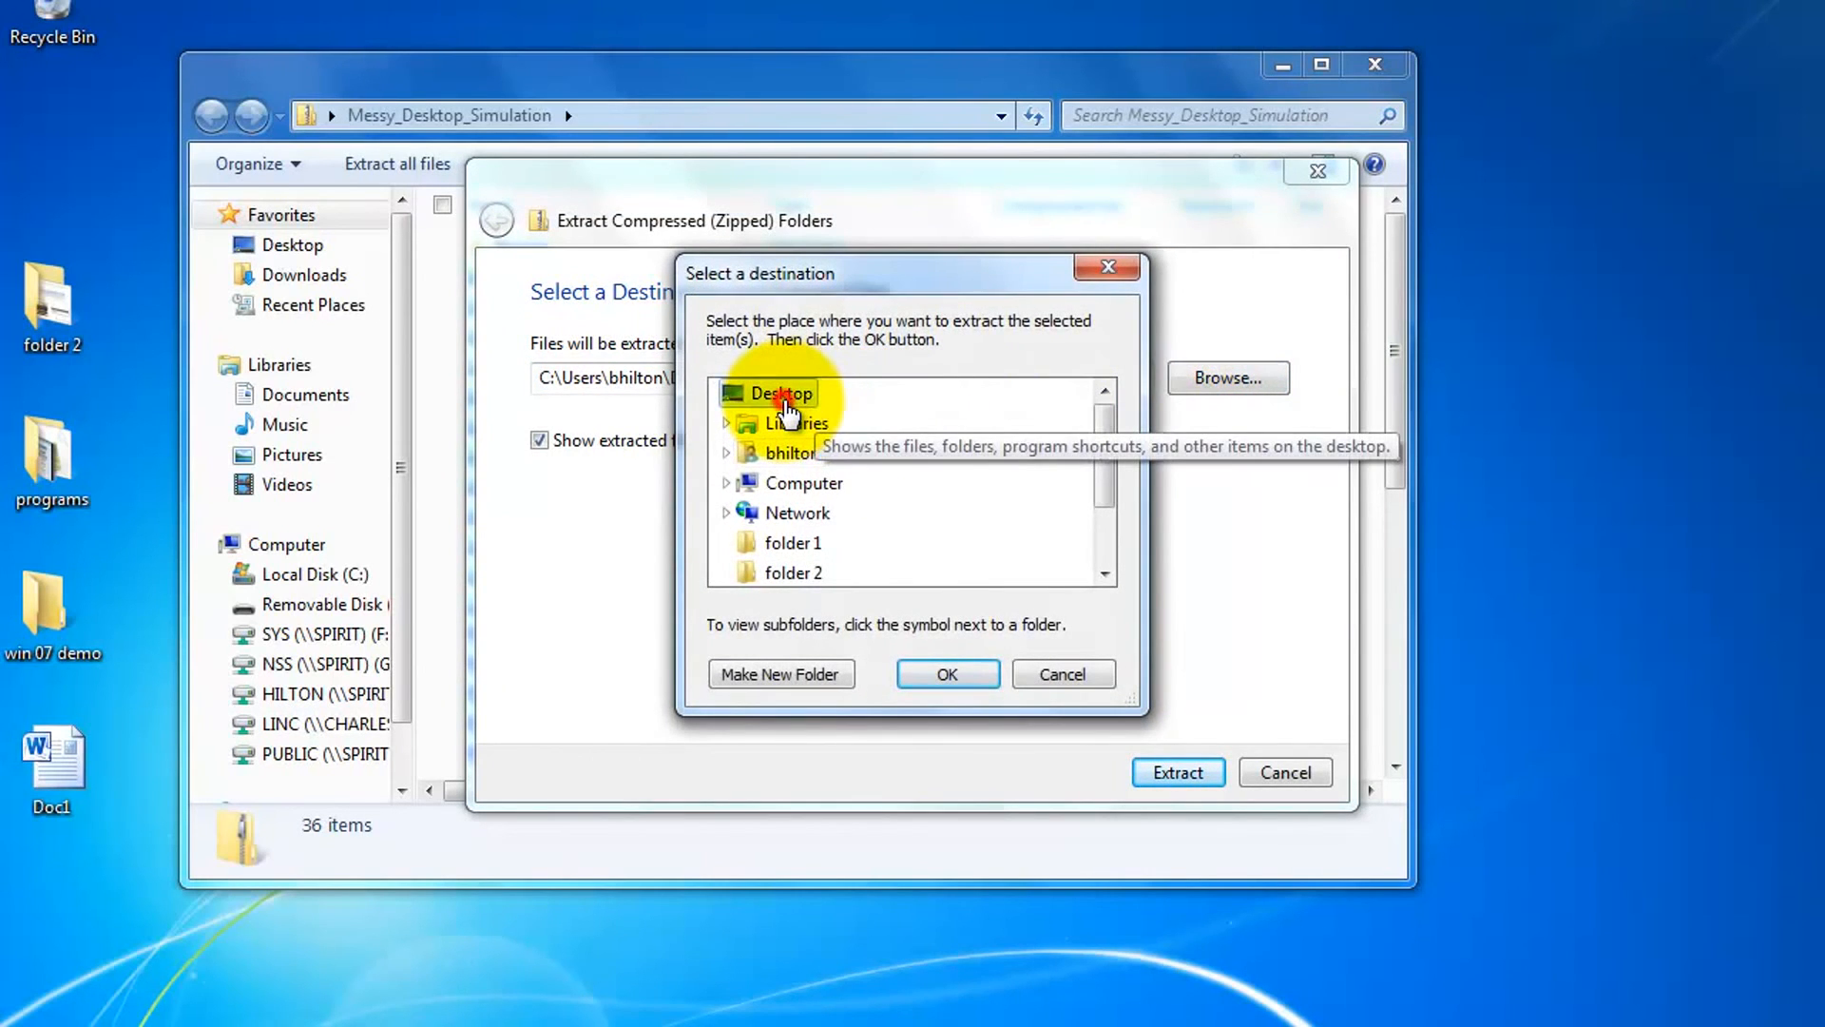
{"action": "left_click", "coordinate": [947, 675]}
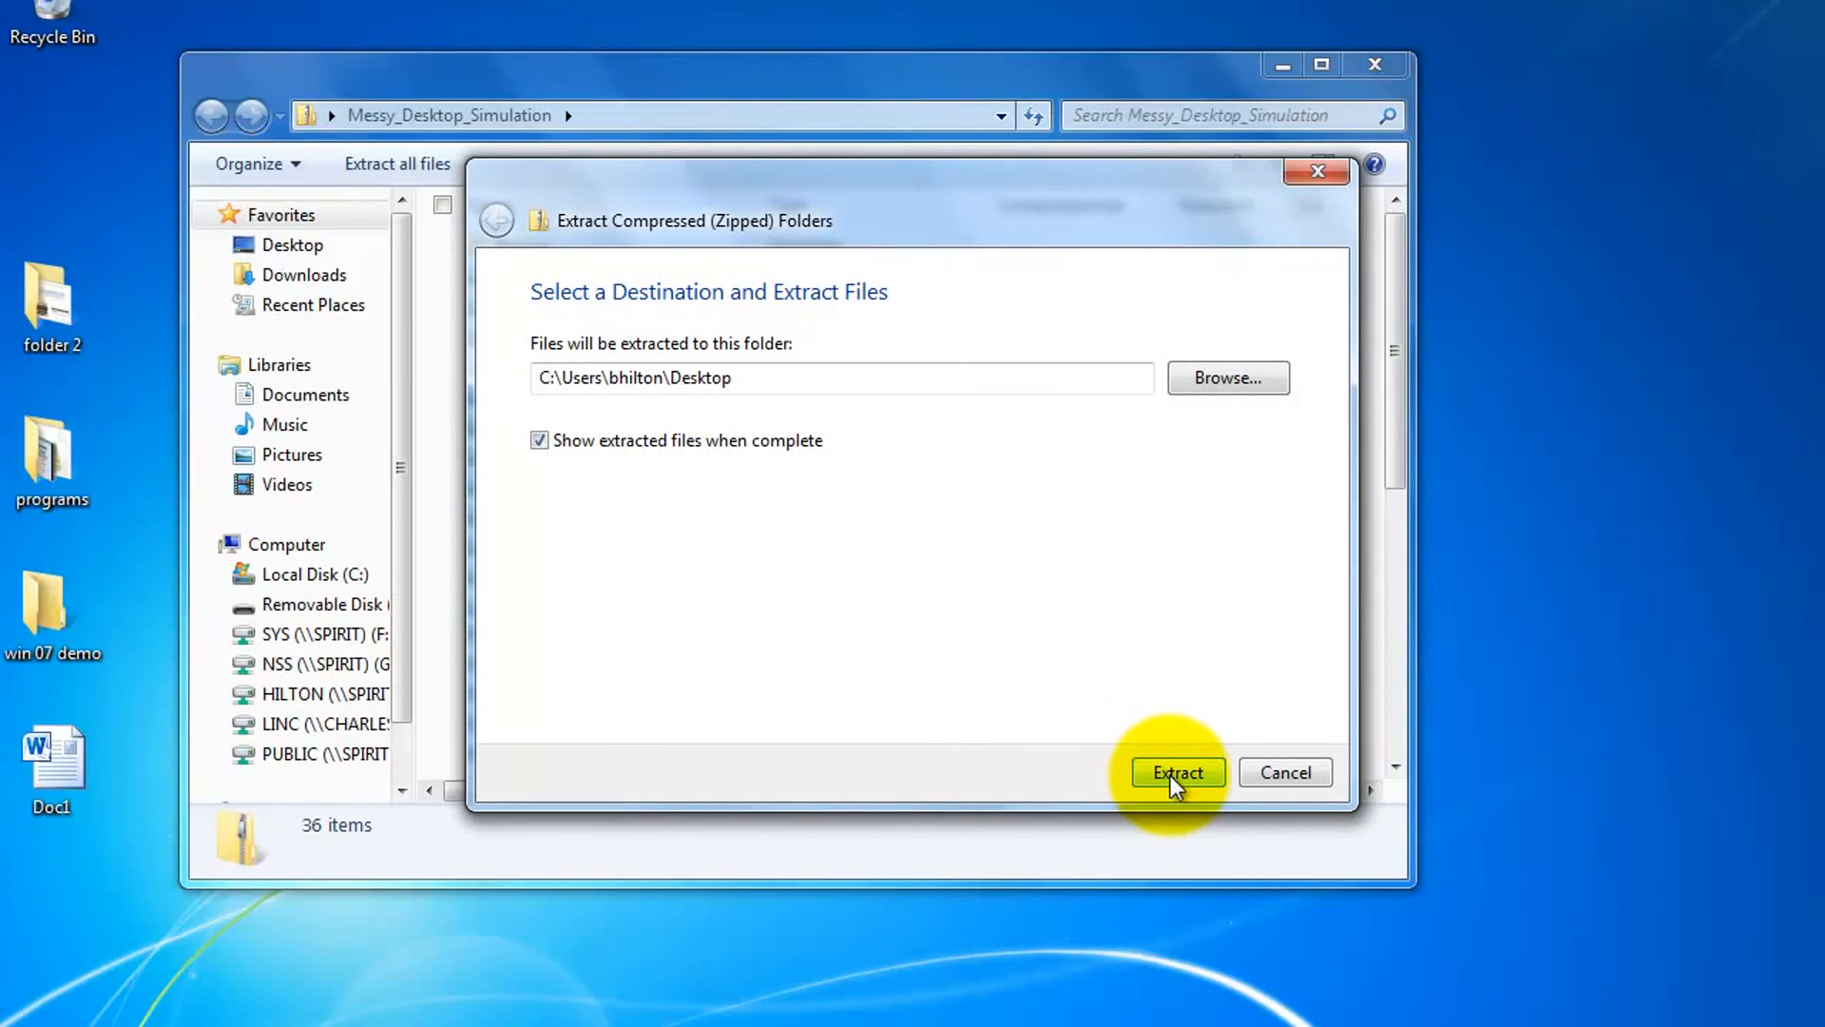
{"action": "left_click", "coordinate": [1176, 772]}
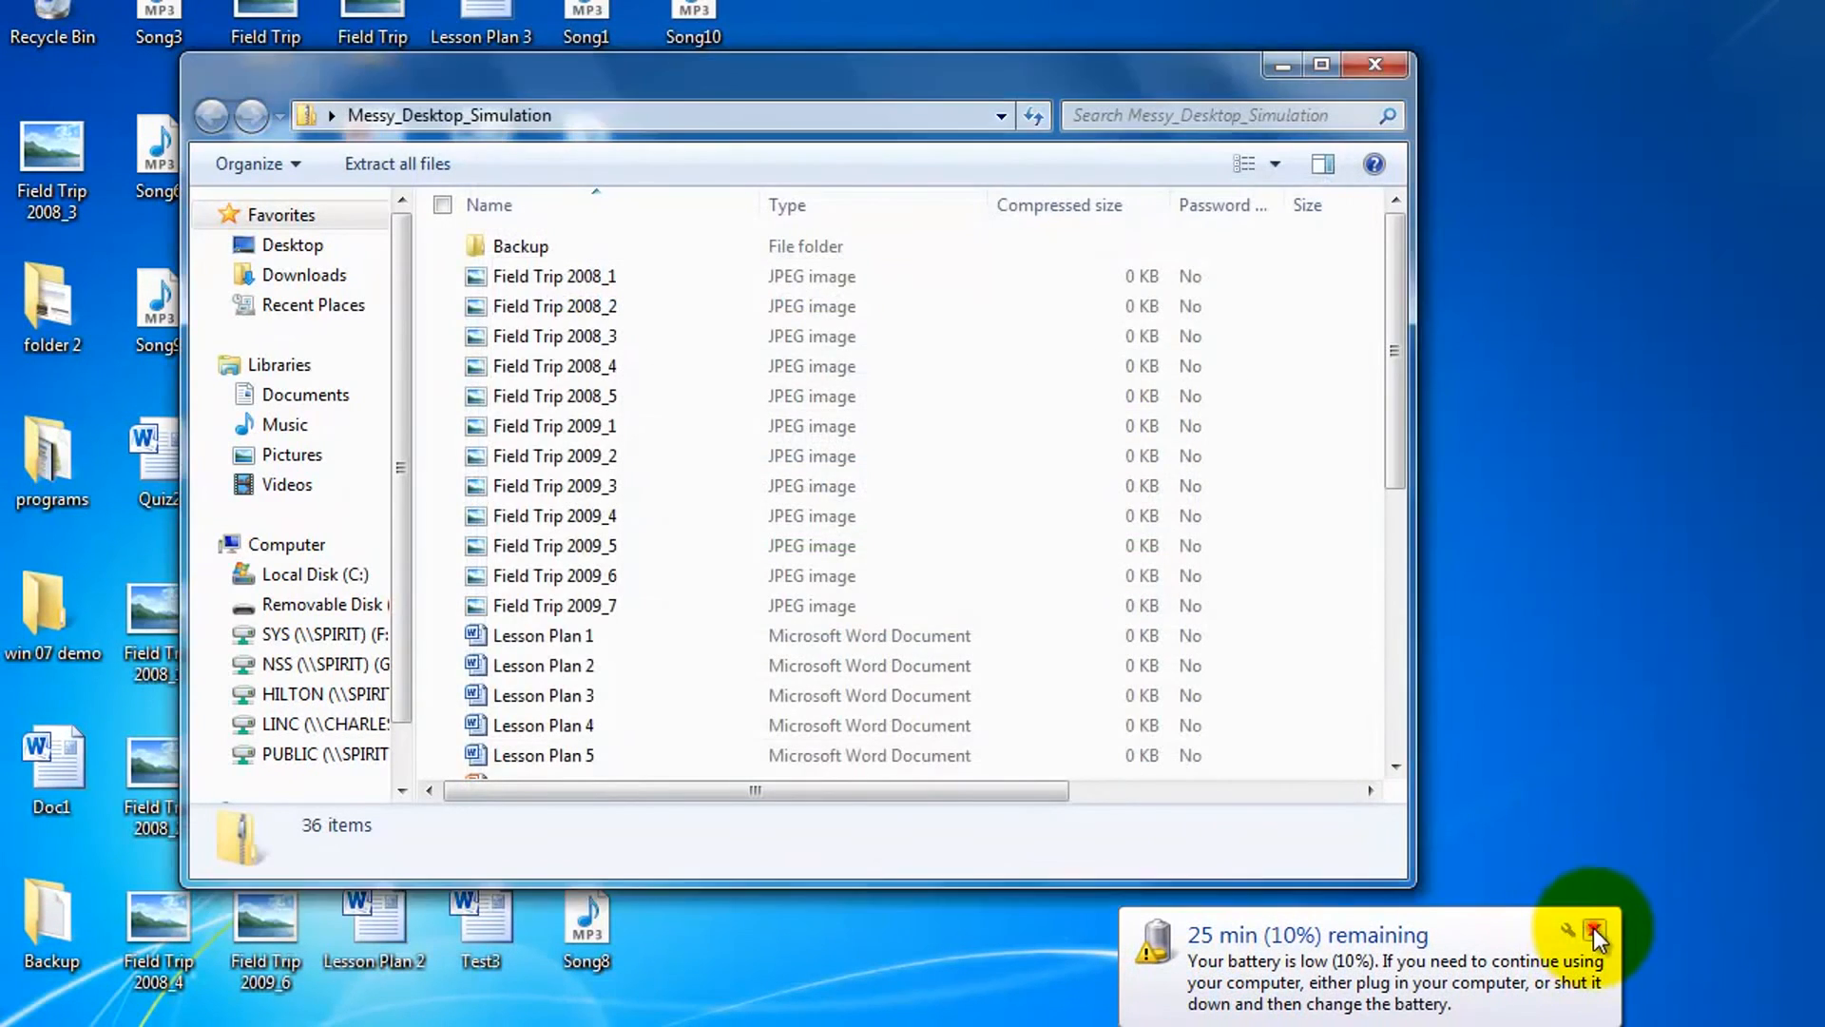
Dismiss the battery notice, minimize the windows, and move the zip to the desktop's right side.
{"action": "left_click", "coordinate": [1594, 929]}
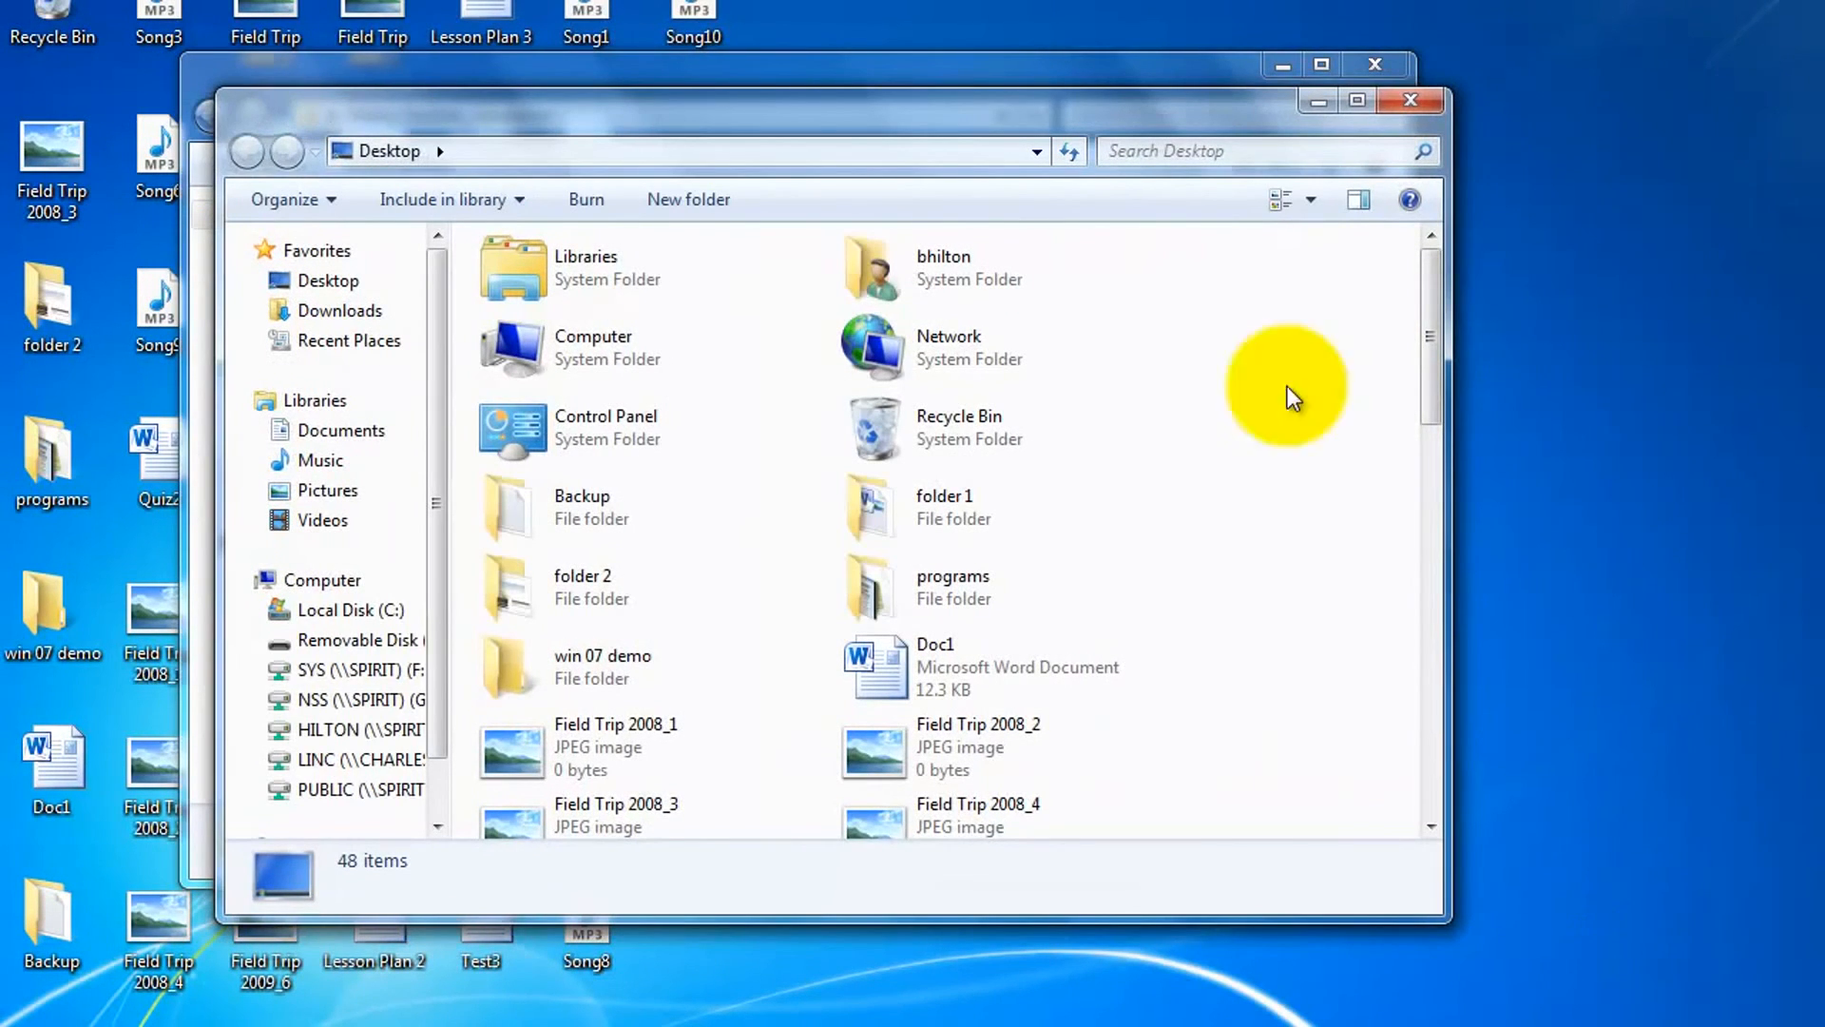
{"action": "left_click", "coordinate": [1314, 100]}
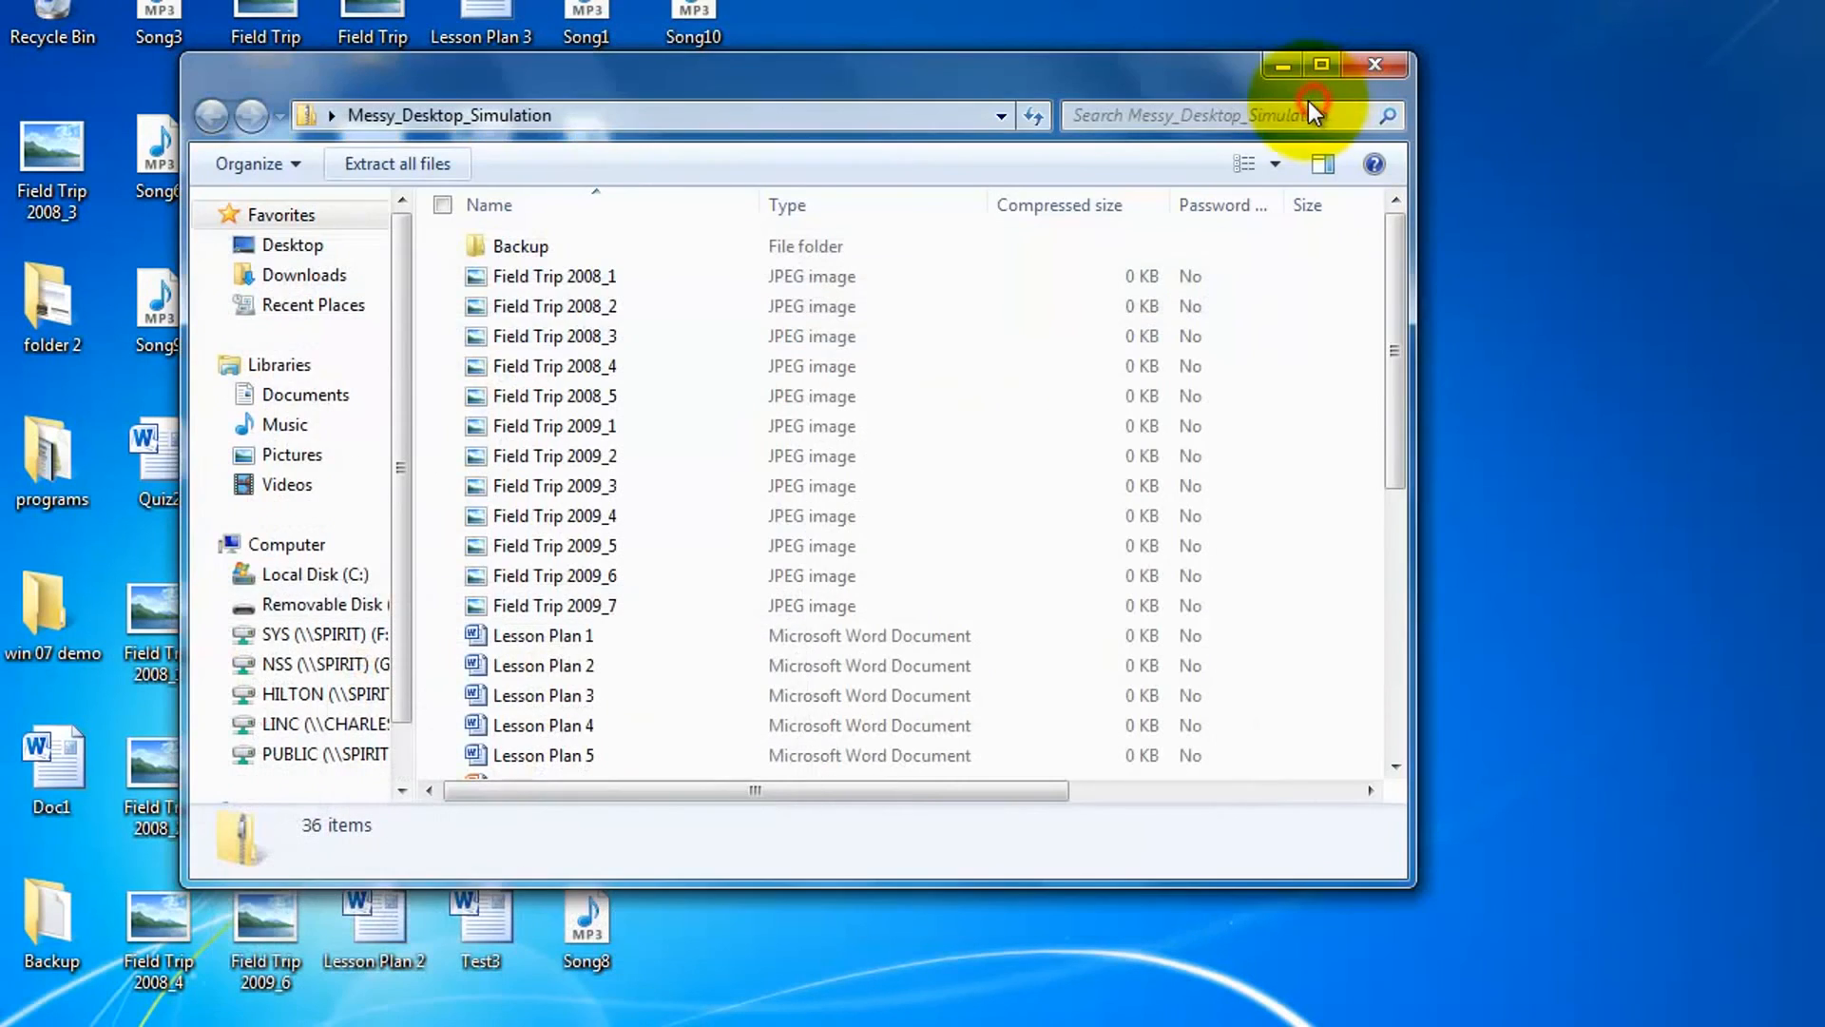
{"action": "left_click", "coordinate": [1282, 67]}
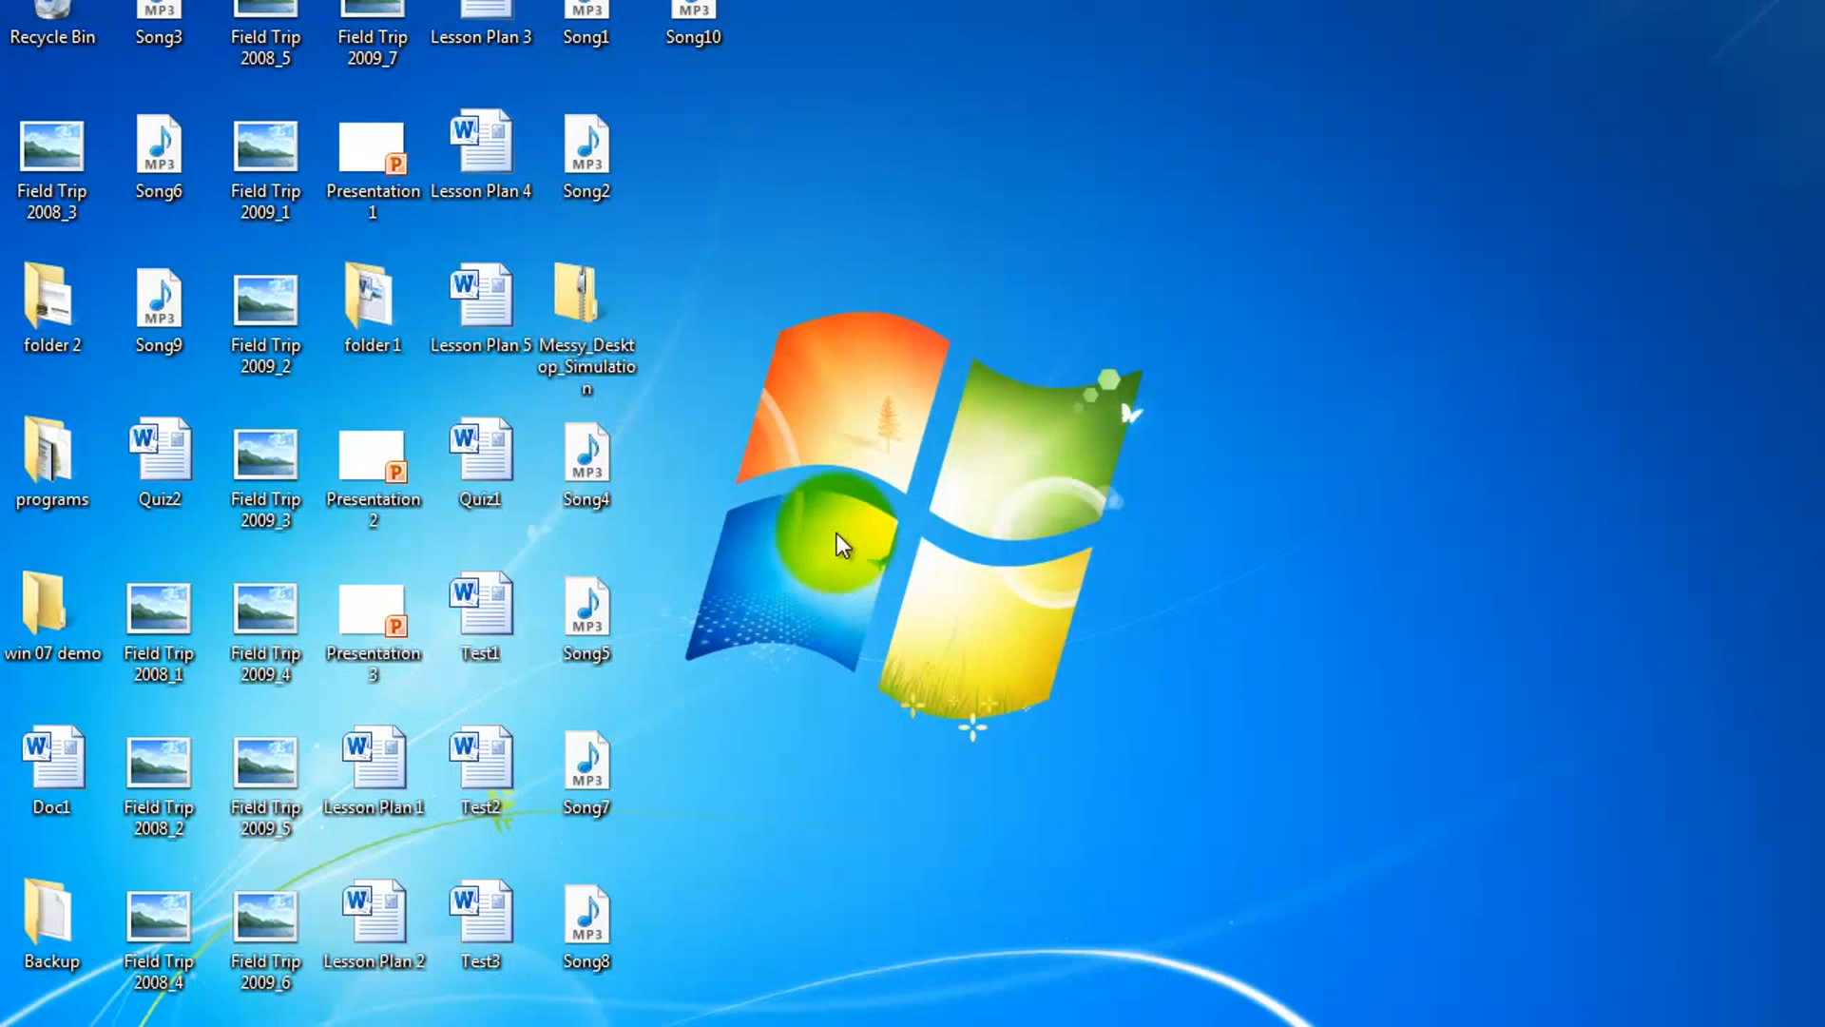
{"action": "left_click_drag", "start_coordinate": [574, 293], "coordinate": [1411, 300]}
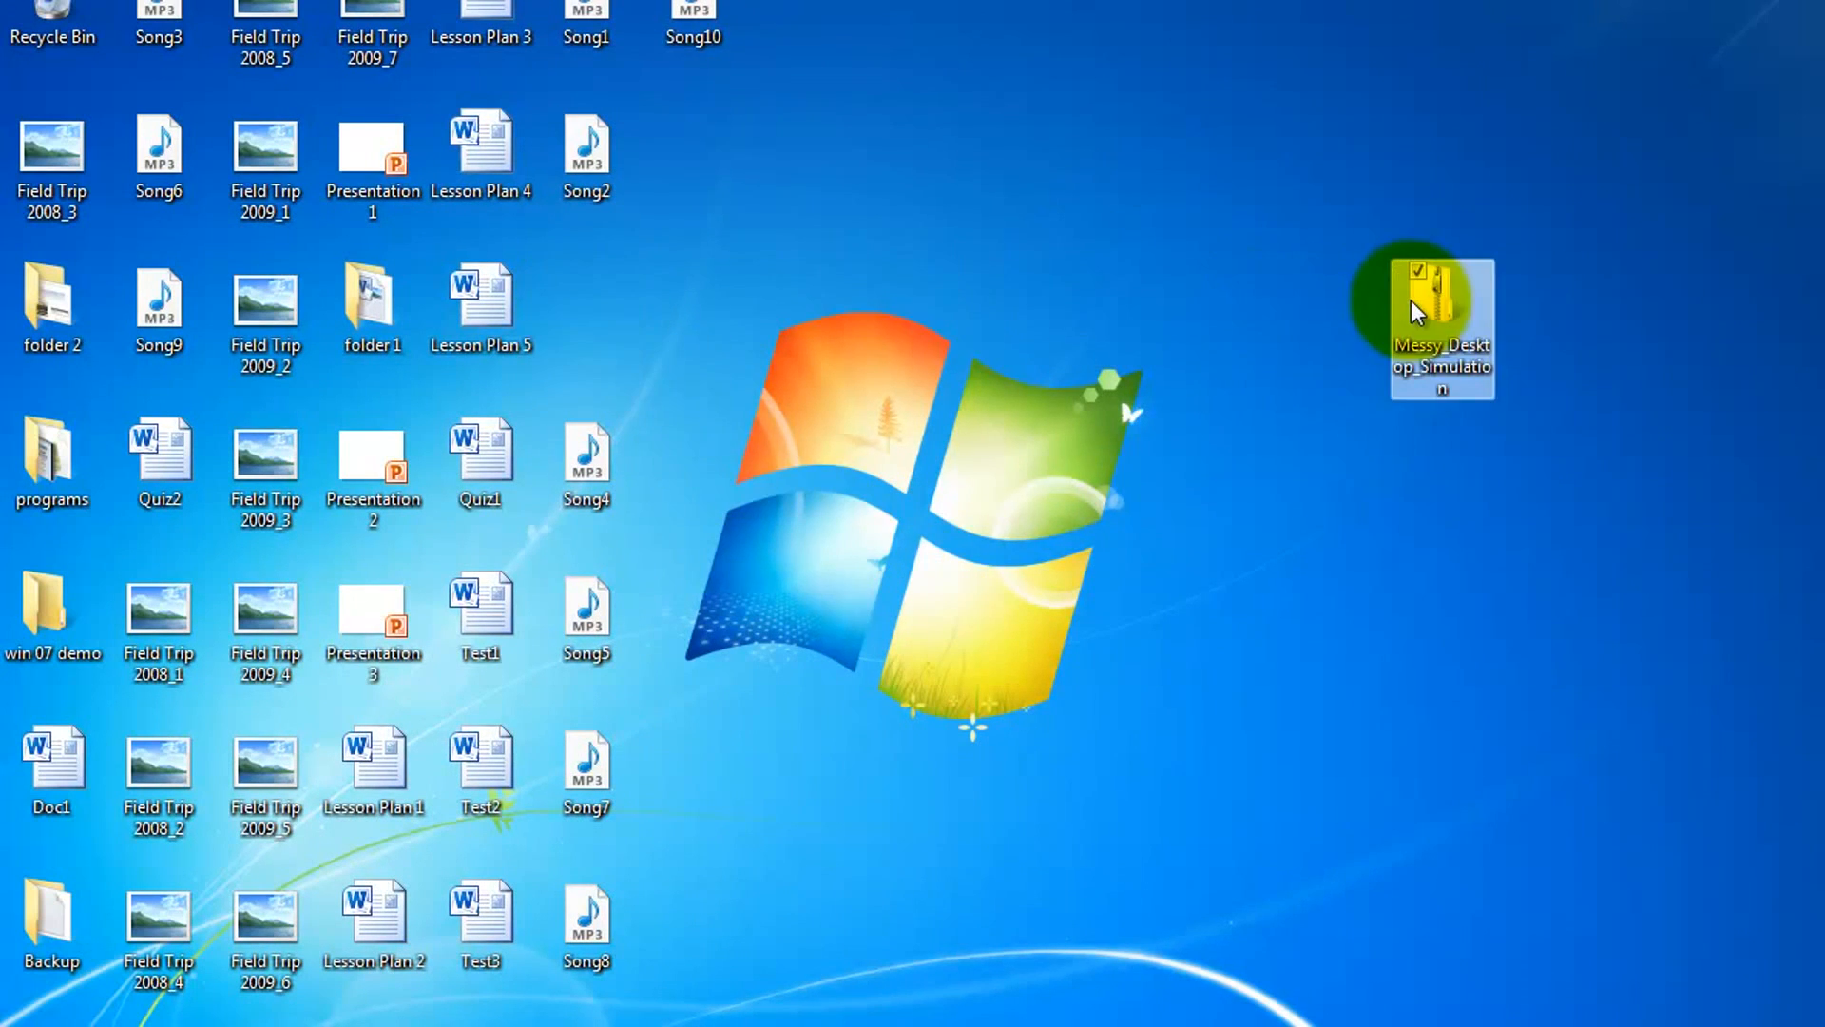